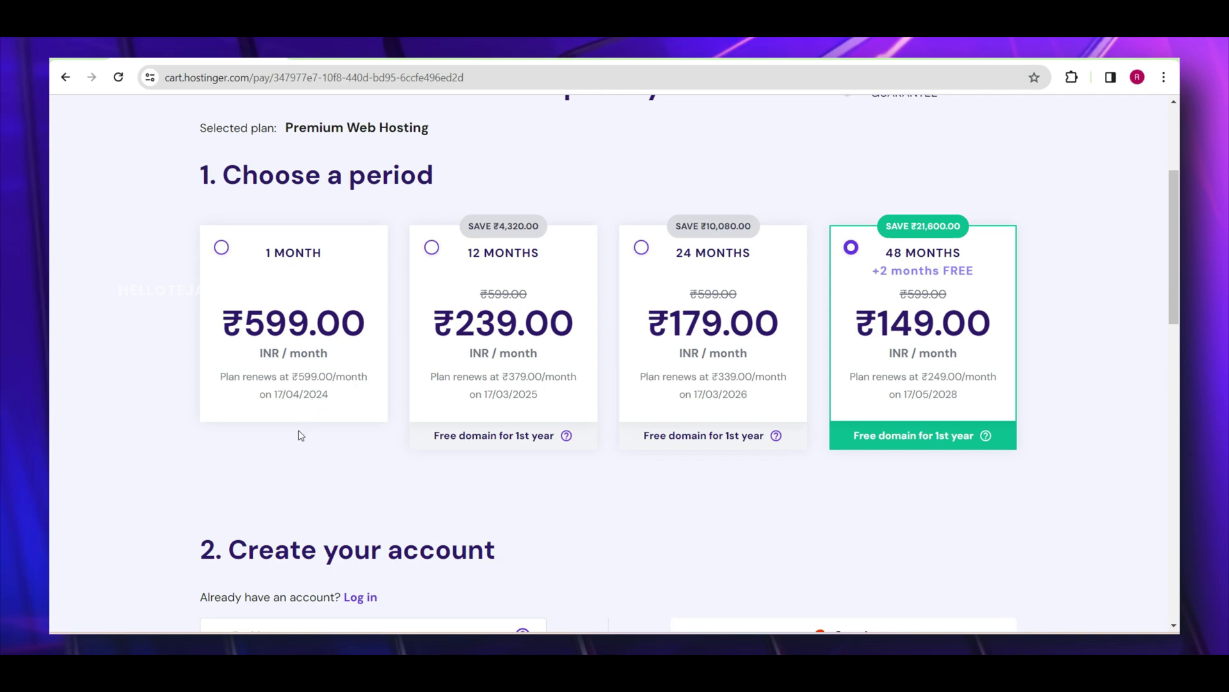
- Review the 12-month hosting period's free domain and order total
left_click(532, 319)
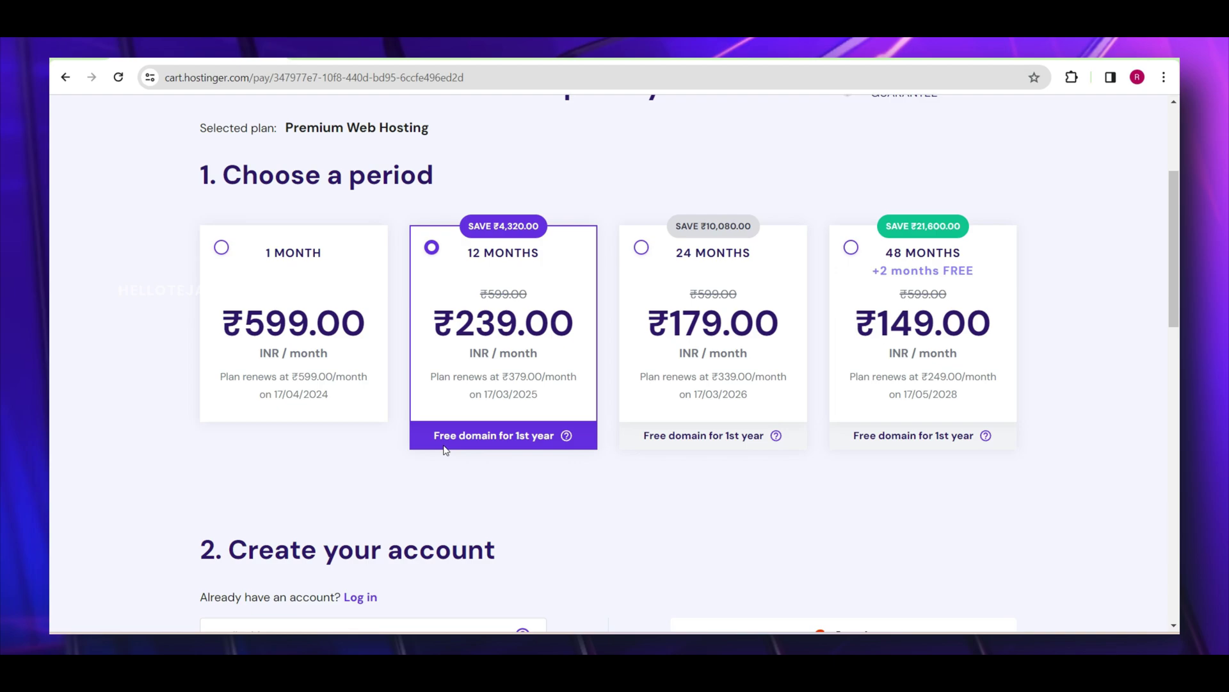
left_click_drag(431, 437, 579, 452)
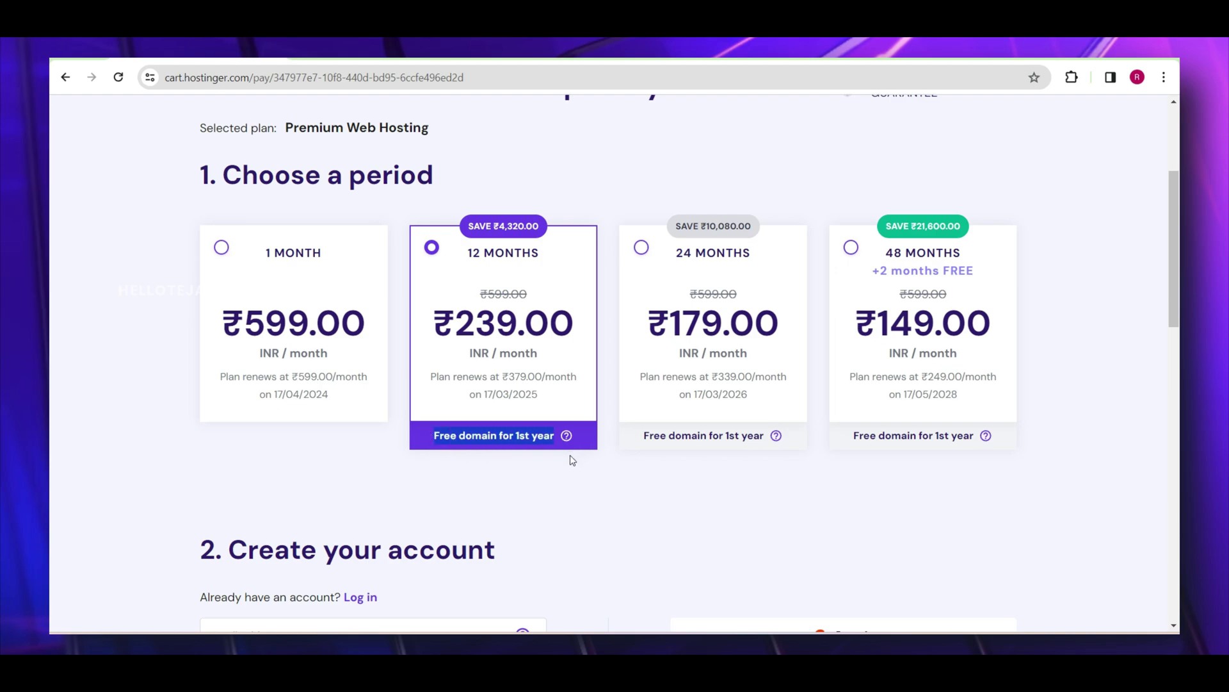
left_click(564, 379)
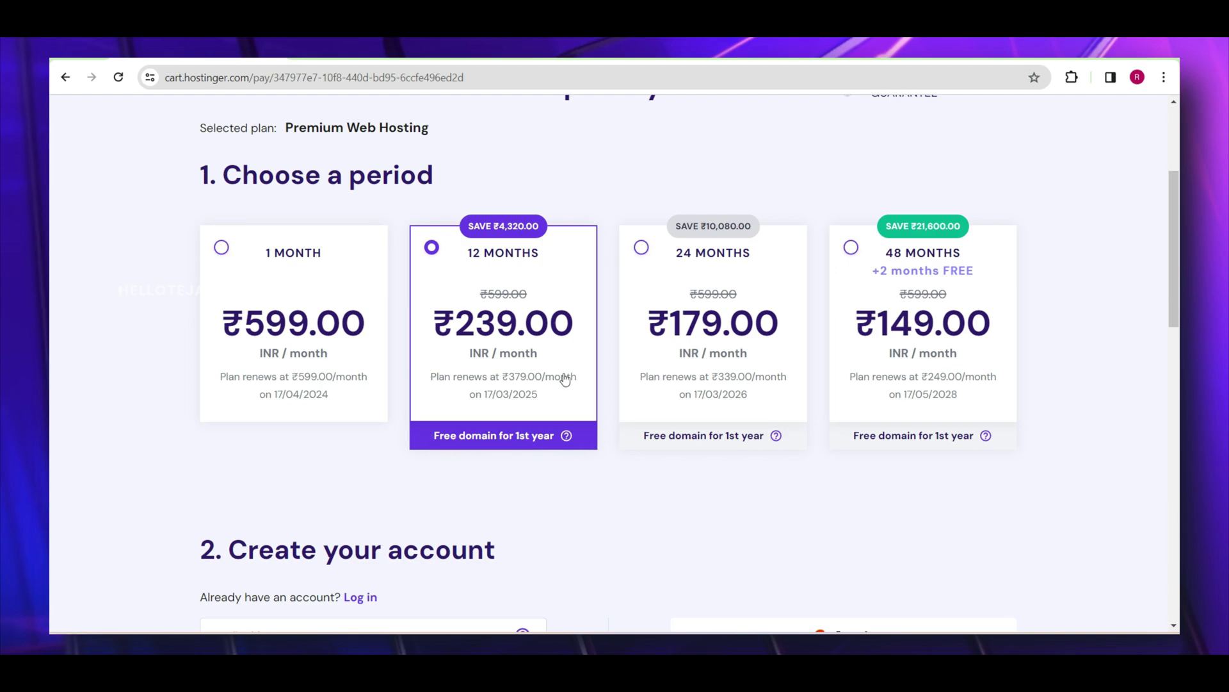
left_click(871, 298)
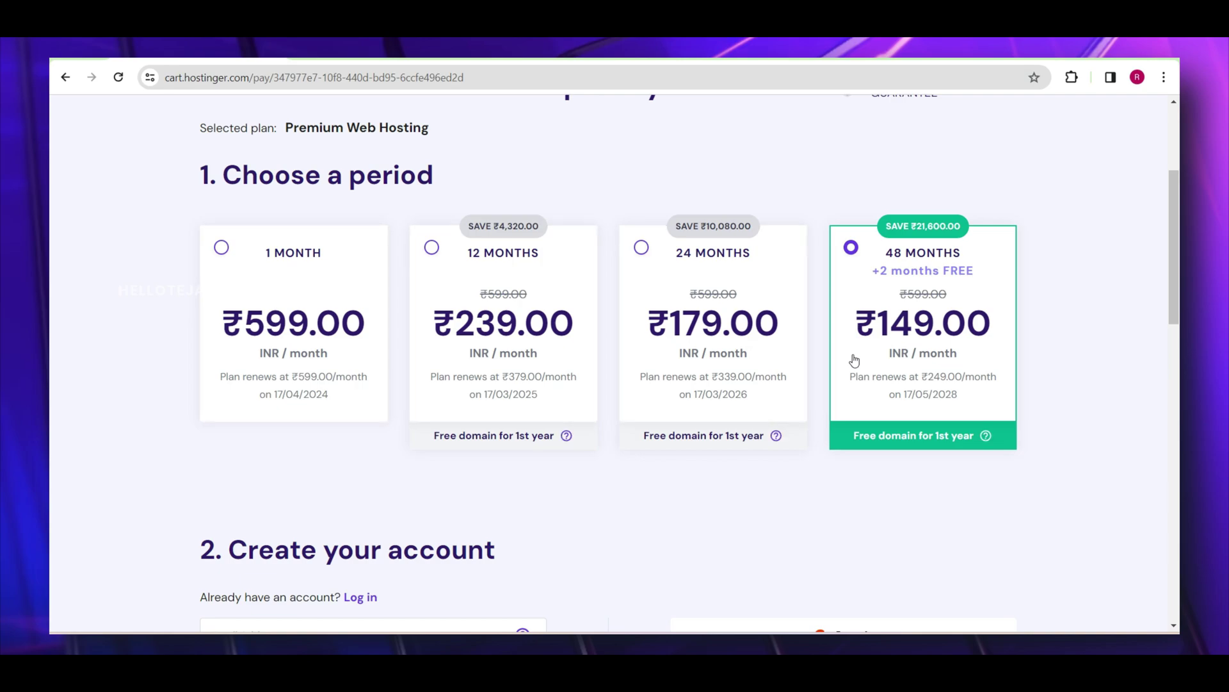
left_click(506, 359)
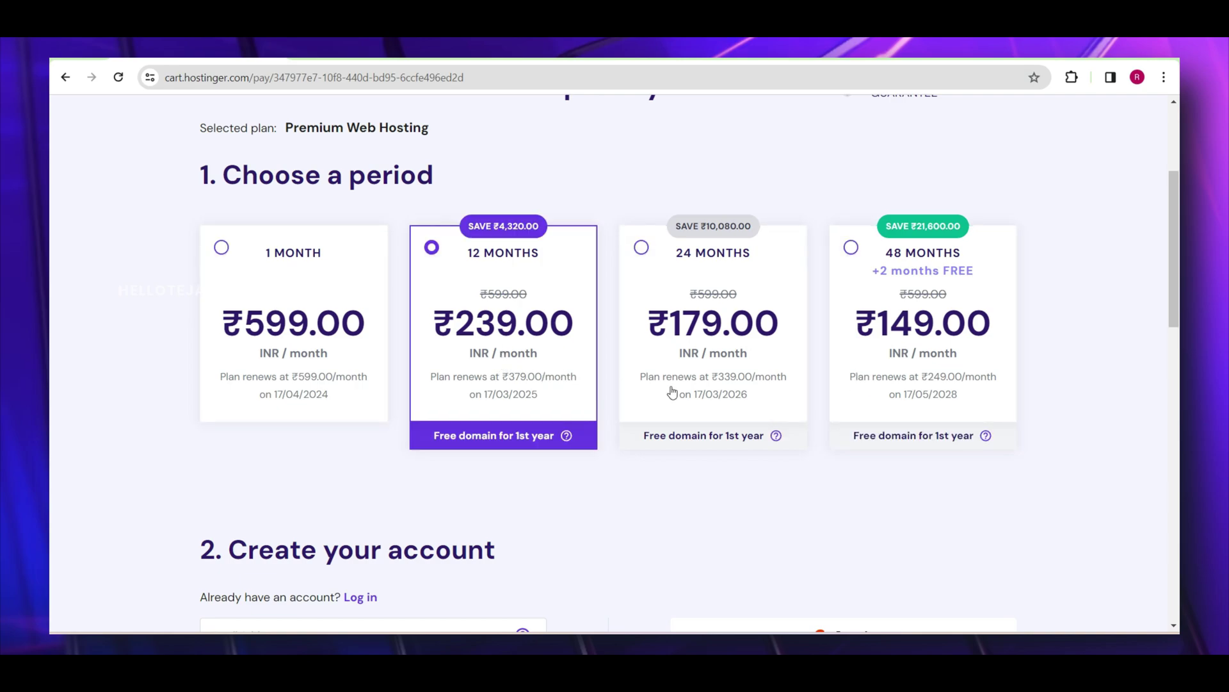
scroll(831, 386, "down", 10)
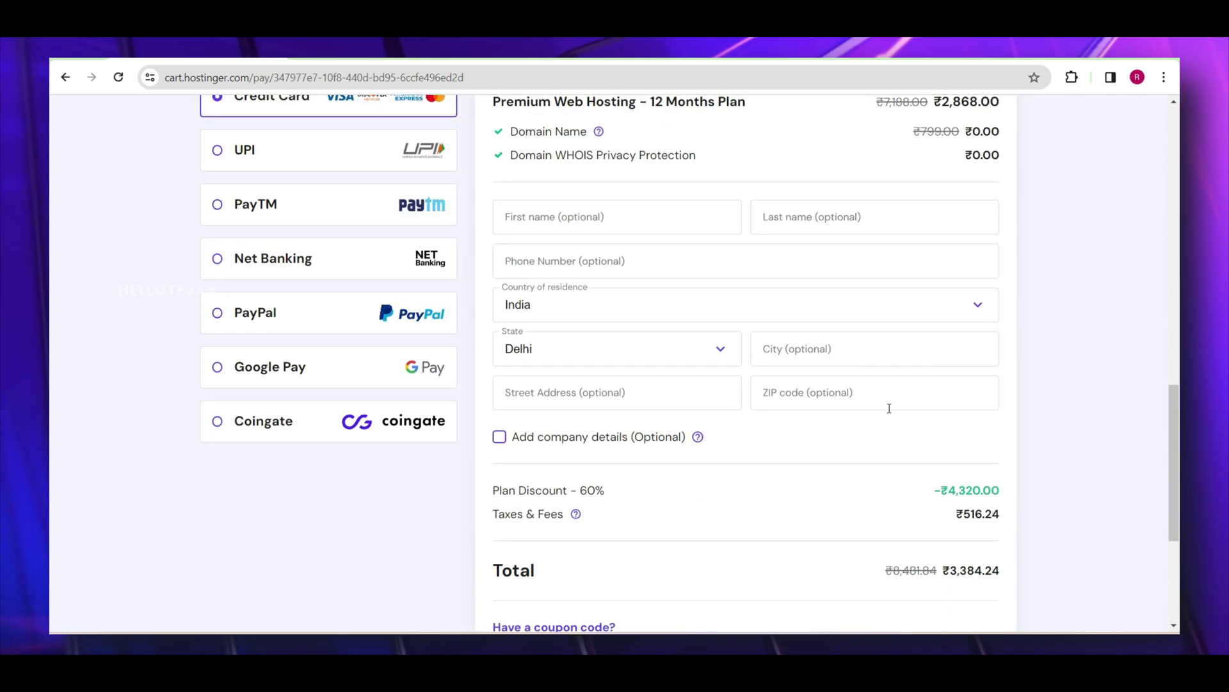
left_click_drag(943, 575, 999, 570)
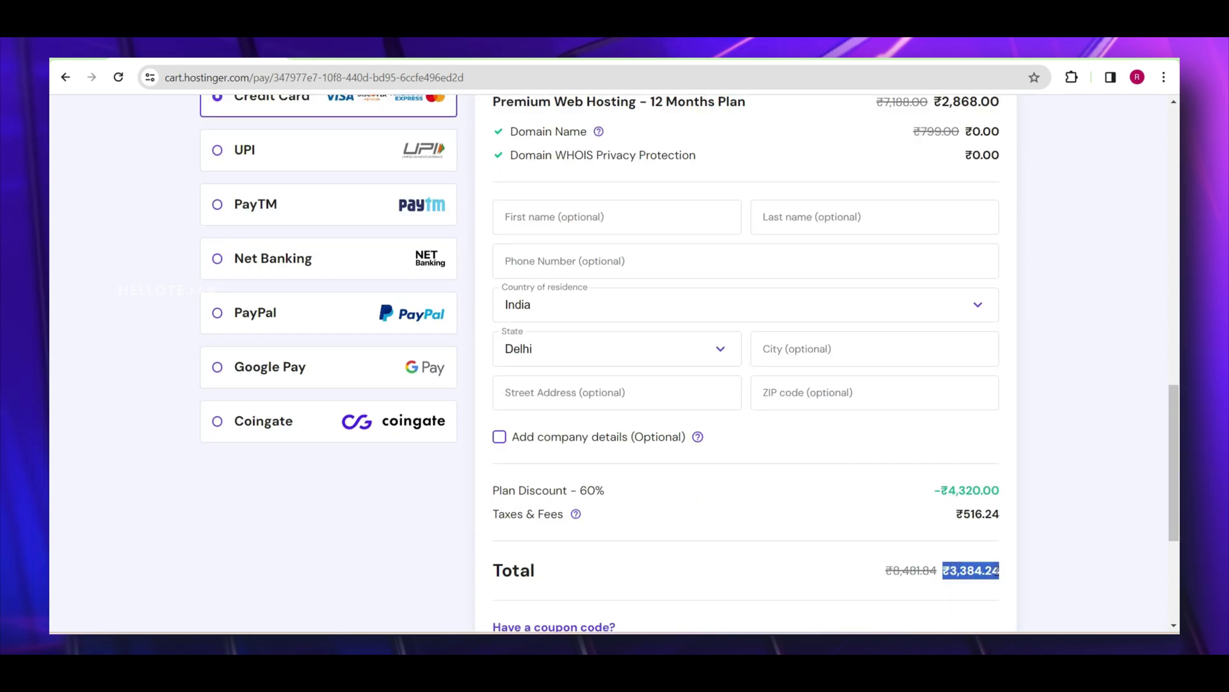
scroll(959, 516, "up", 10)
- Choose the 48-month period and check its ₹8,439.36 total with 75% discount
left_click(924, 440)
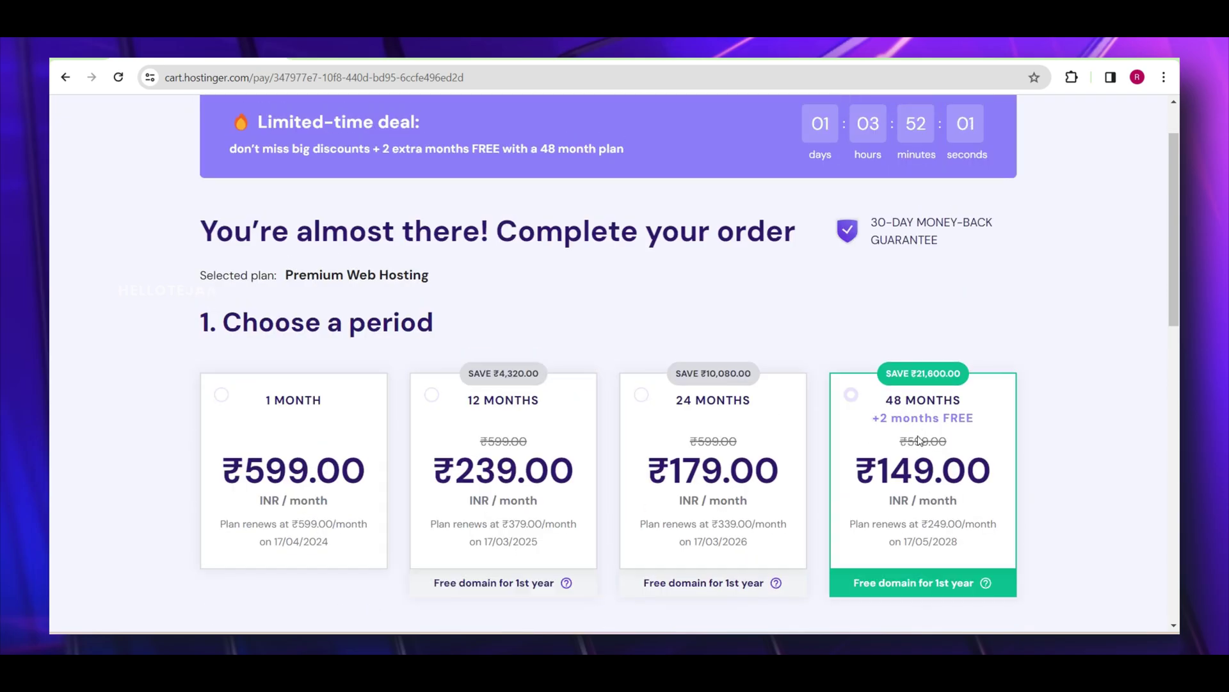
scroll(924, 440, "down", 5)
scroll(951, 433, "down", 10)
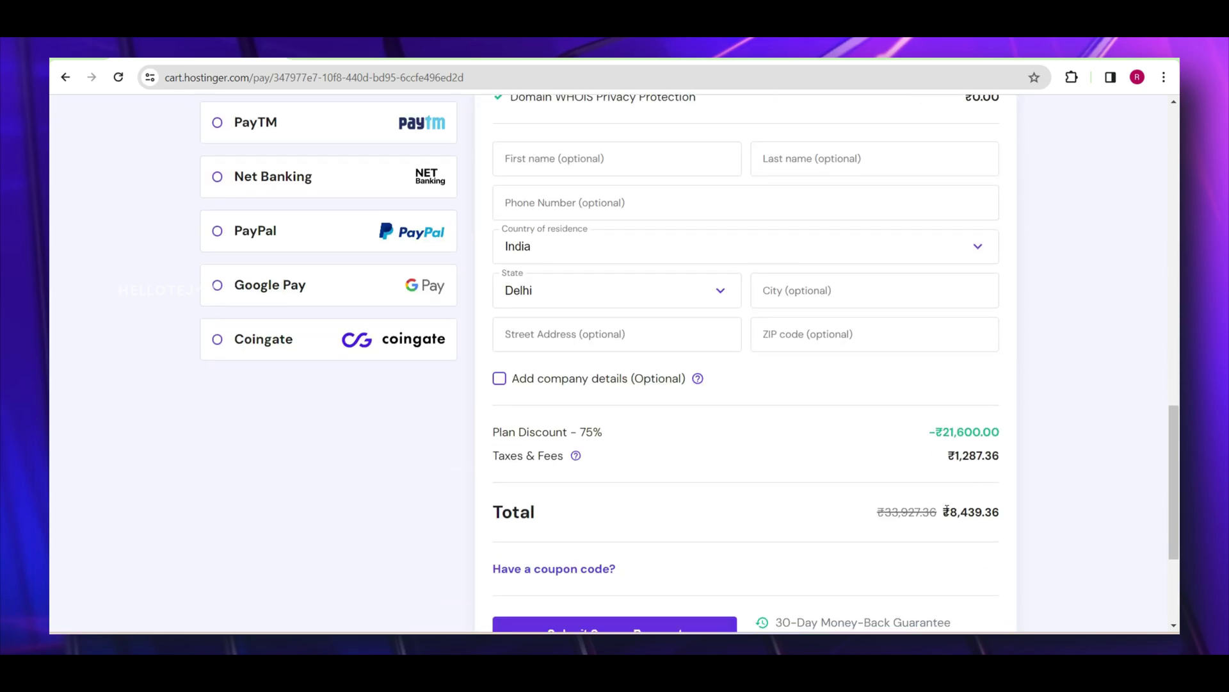
left_click_drag(946, 508, 1015, 514)
left_click(956, 527)
scroll(807, 516, "up", 5)
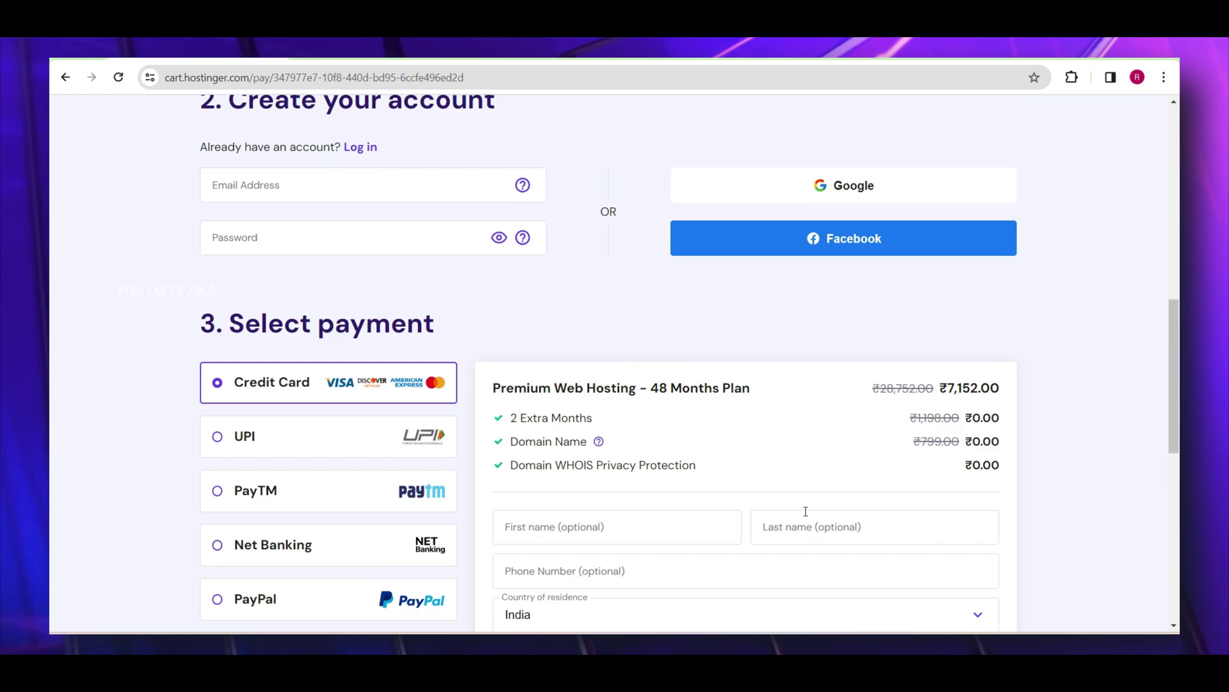
scroll(806, 511, "down", 7)
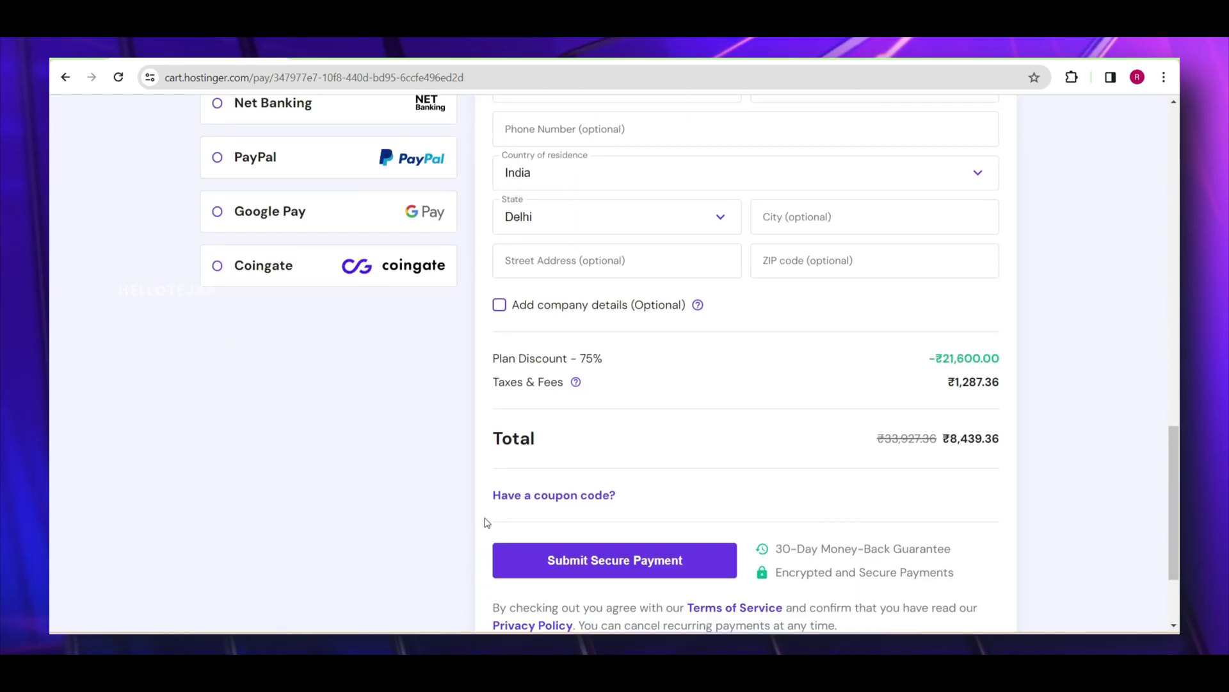
- Apply the coupon code, bringing the 48-month order total to ₹7,595.42
left_click(528, 497)
left_click(552, 535)
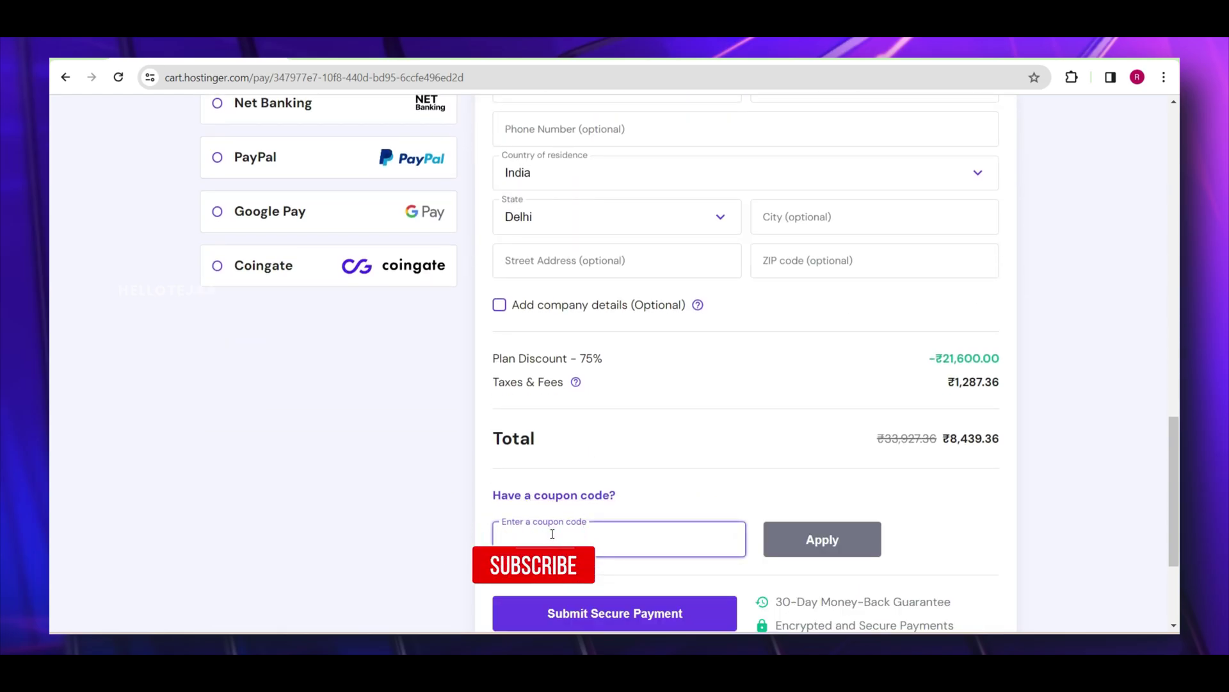
type("HELLOTEJAA")
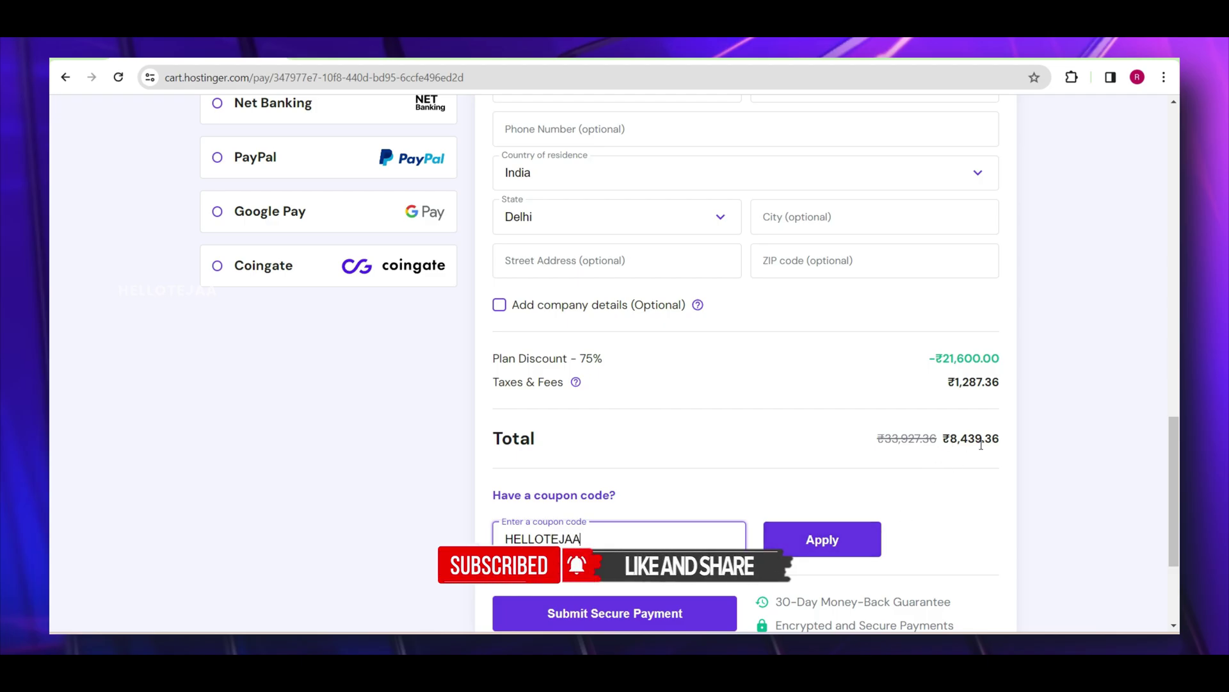
left_click(857, 531)
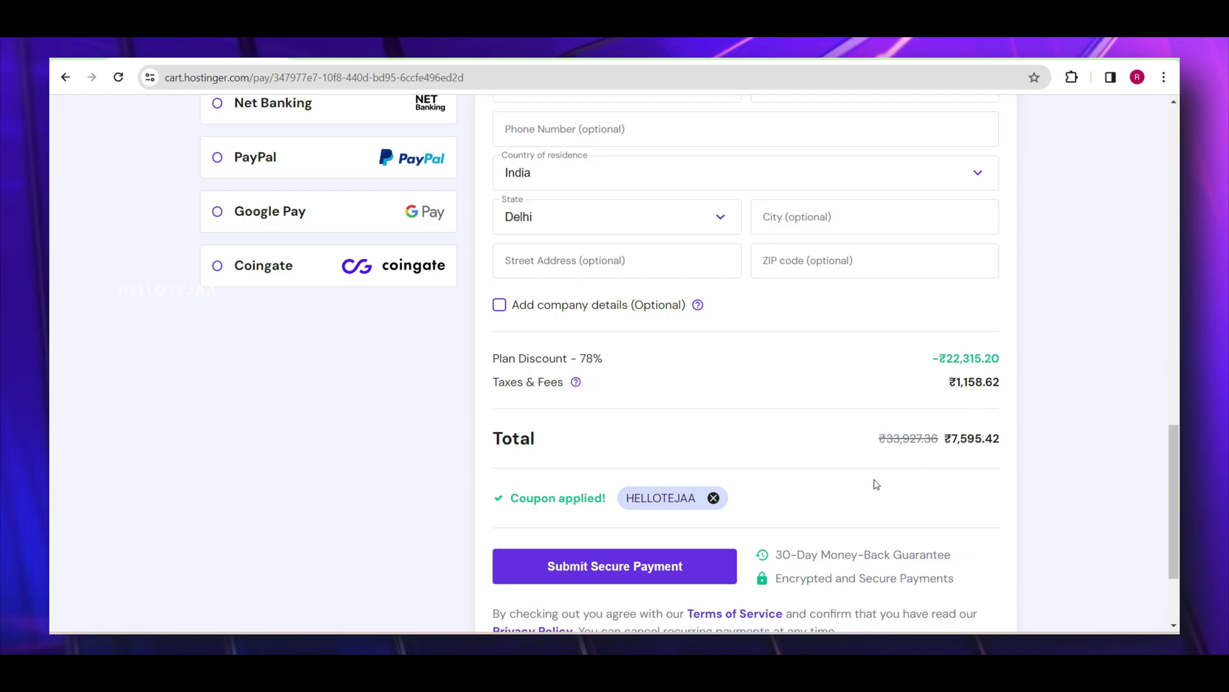
- Choose UPI as the payment method and submit the secure payment
scroll(819, 507, "up", 18)
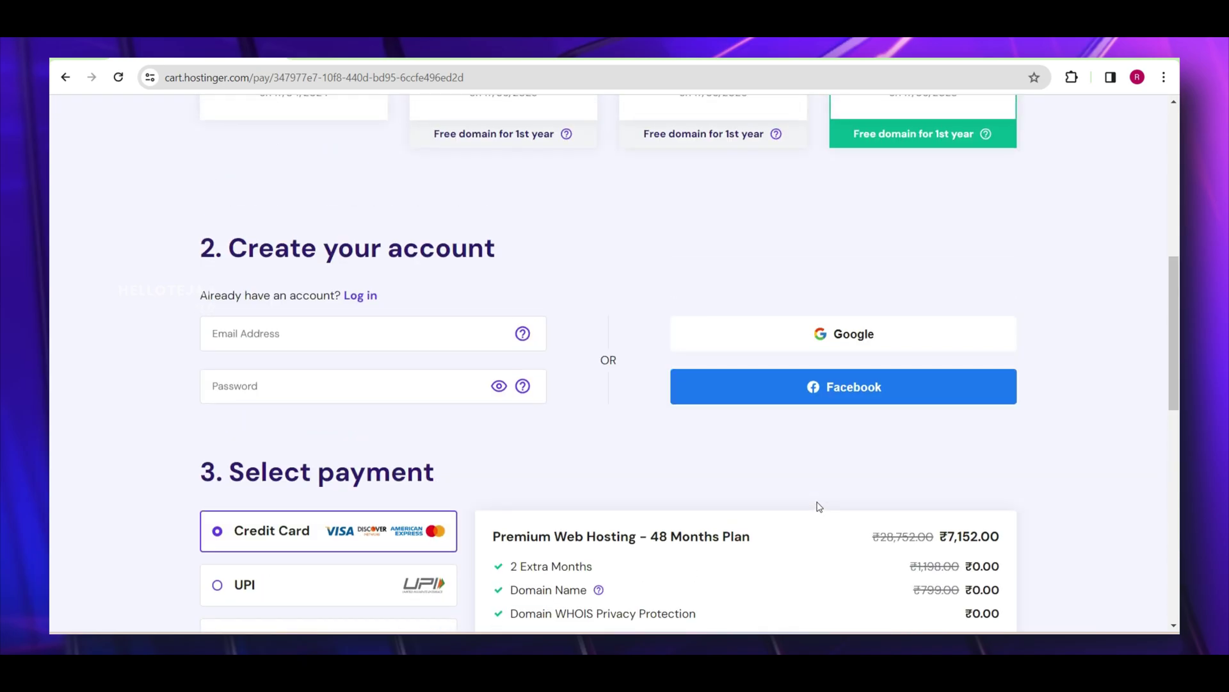
scroll(828, 408, "down", 11)
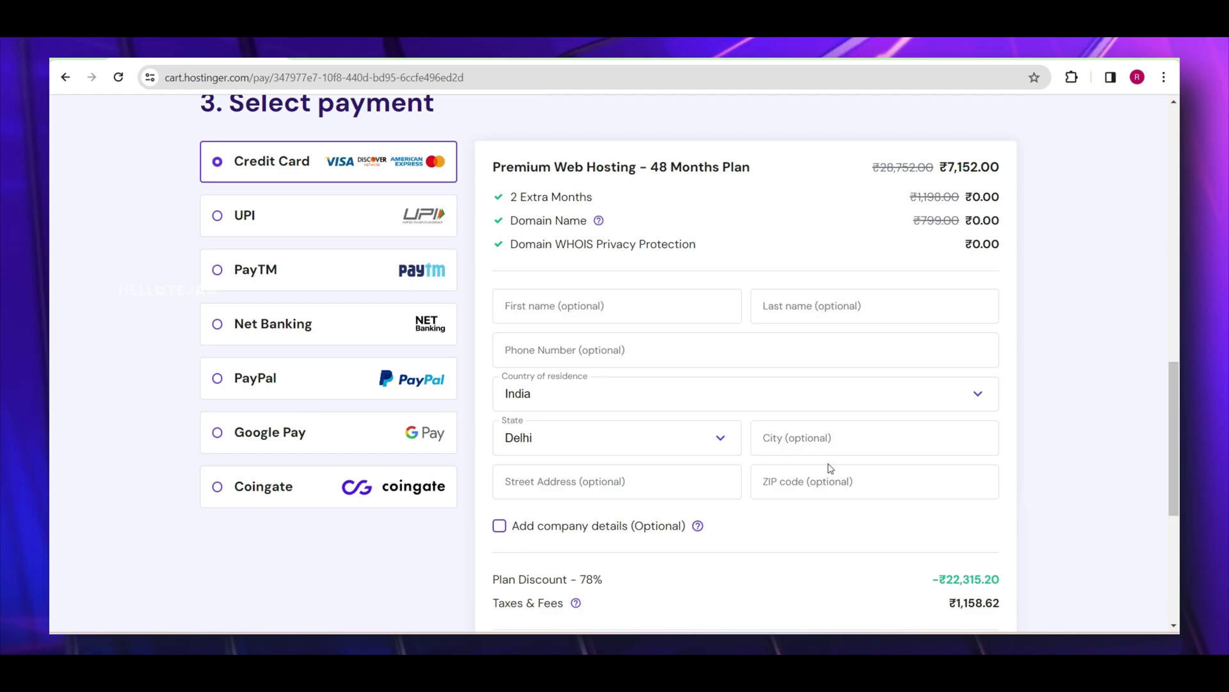
scroll(830, 469, "down", 1)
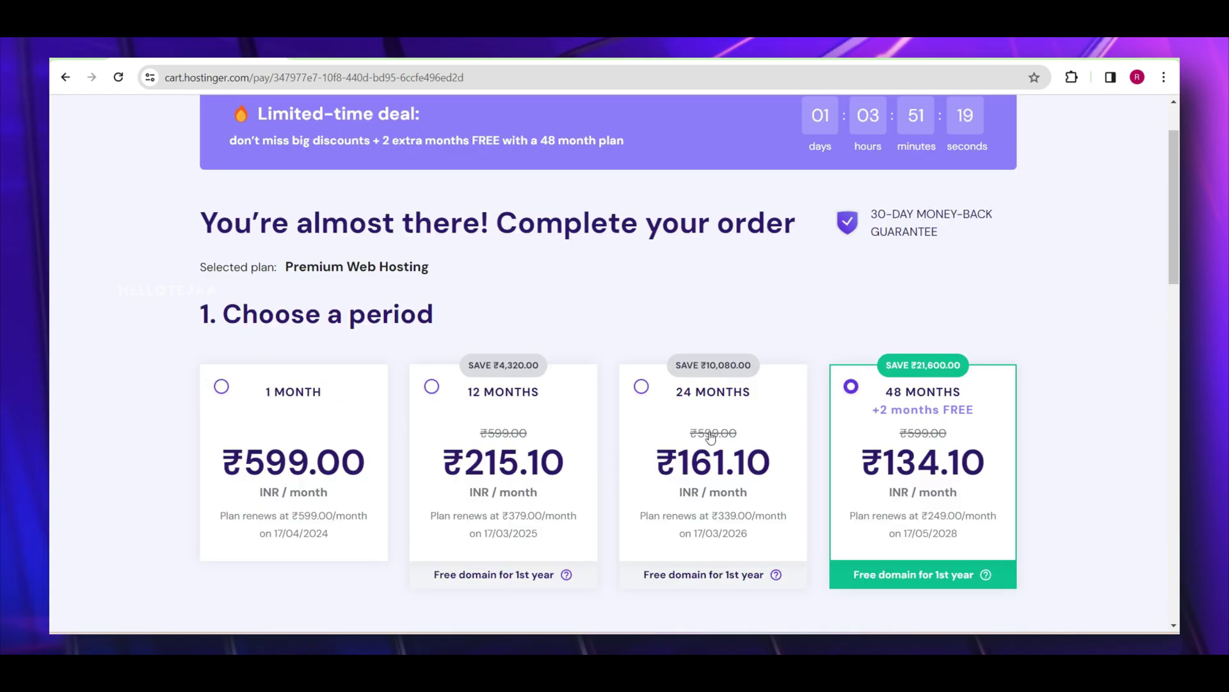
scroll(677, 432, "down", 8)
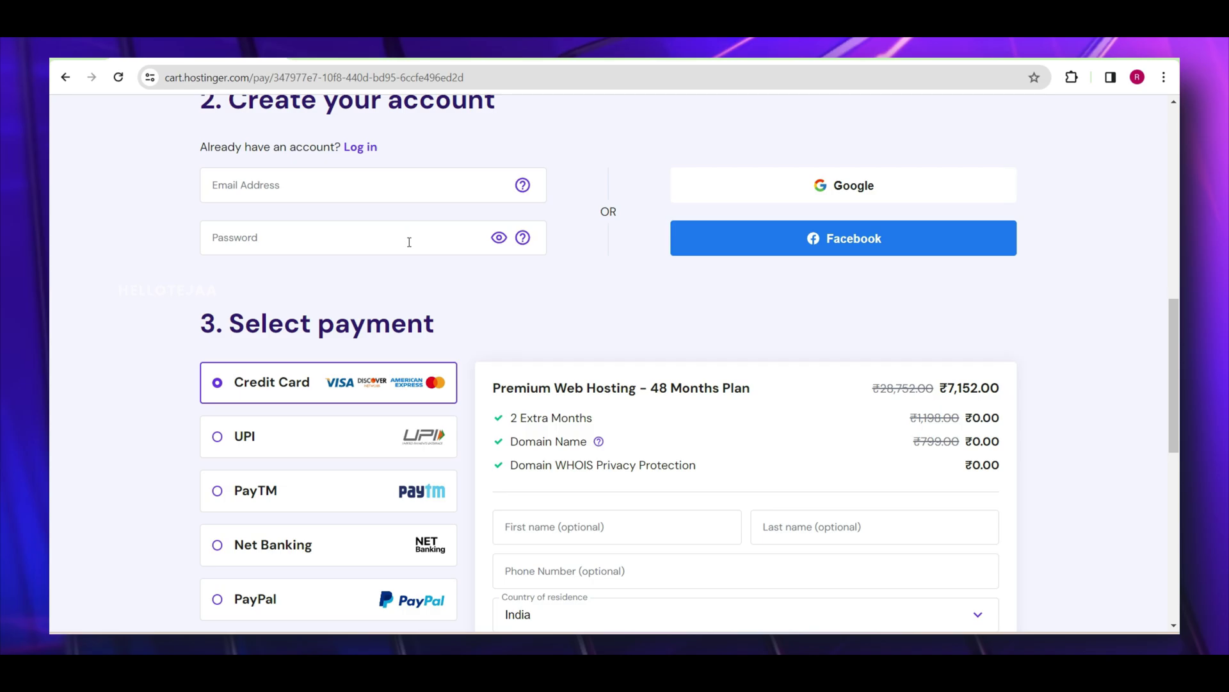
scroll(410, 242, "down", 2)
left_click(343, 310)
scroll(340, 239, "down", 2)
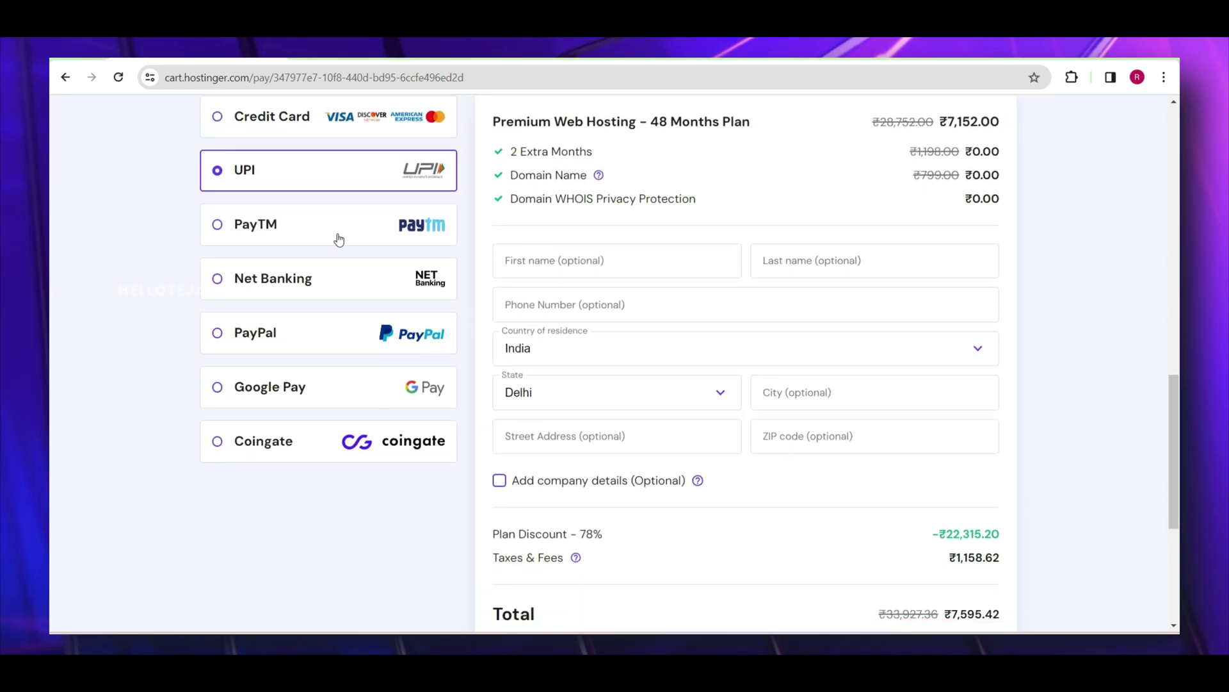
scroll(619, 349, "down", 4)
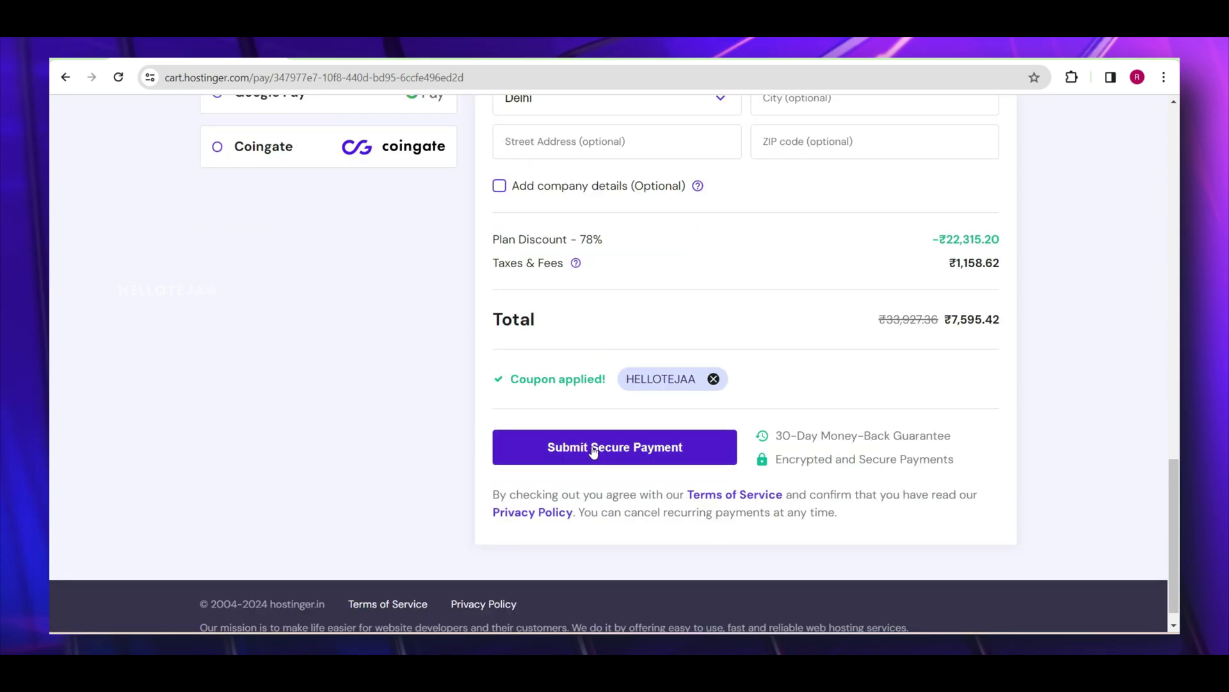
left_click(593, 448)
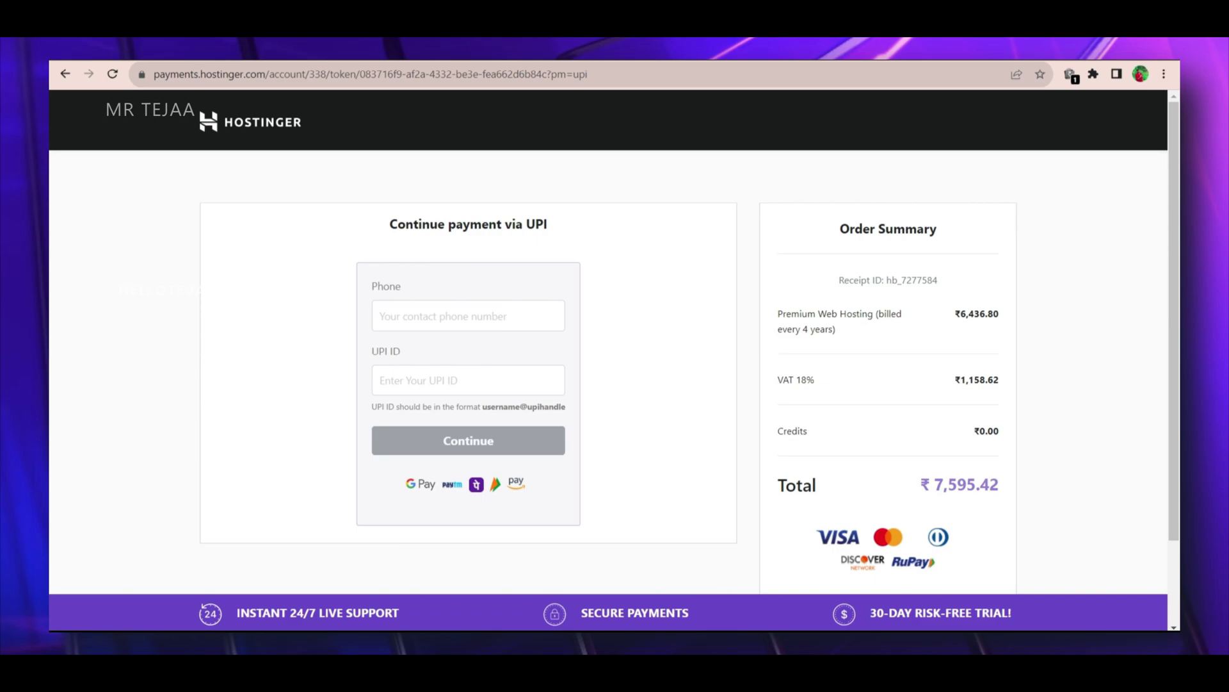
- Check the order total on the UPI payment page before completing payment
left_click_drag(921, 485, 999, 484)
left_click(998, 484)
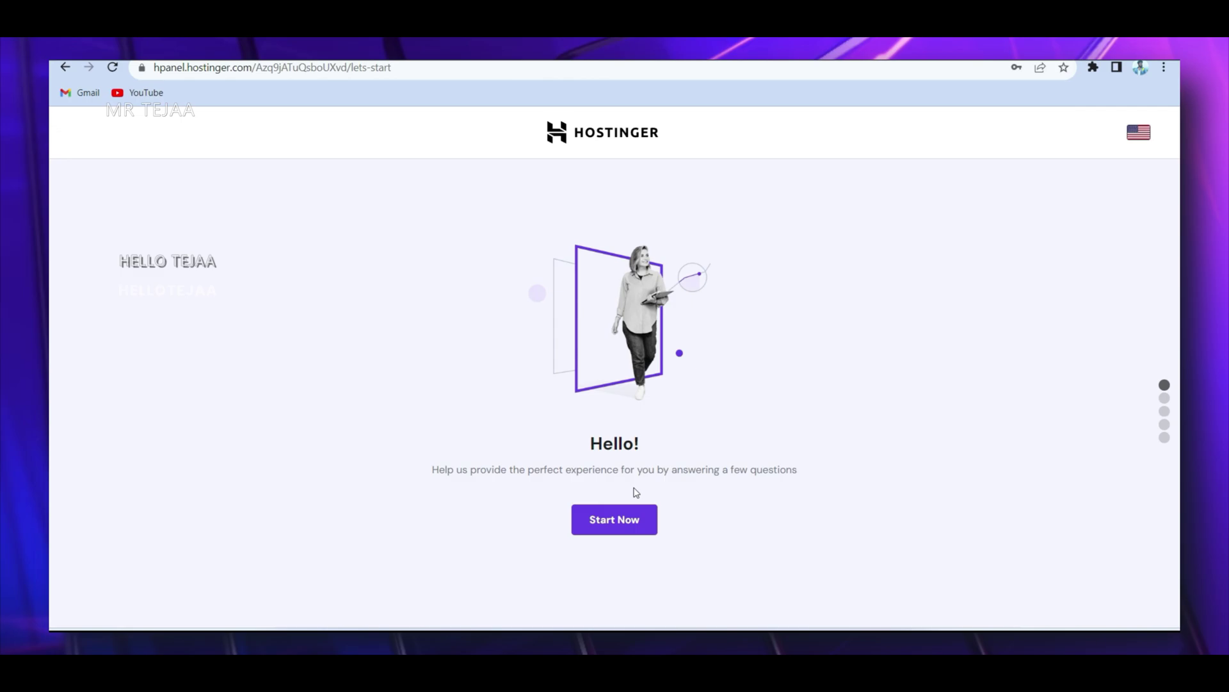
- Skip the survey, create a new WordPress website, and confirm its login details
left_click(631, 522)
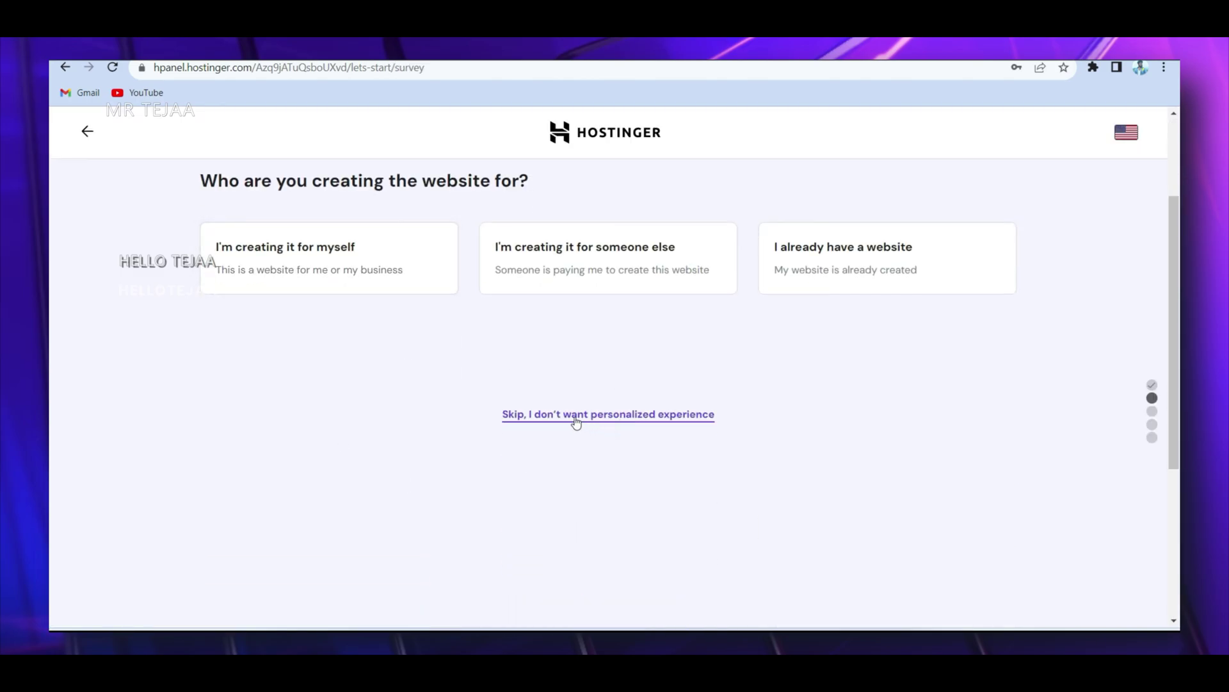
left_click(600, 419)
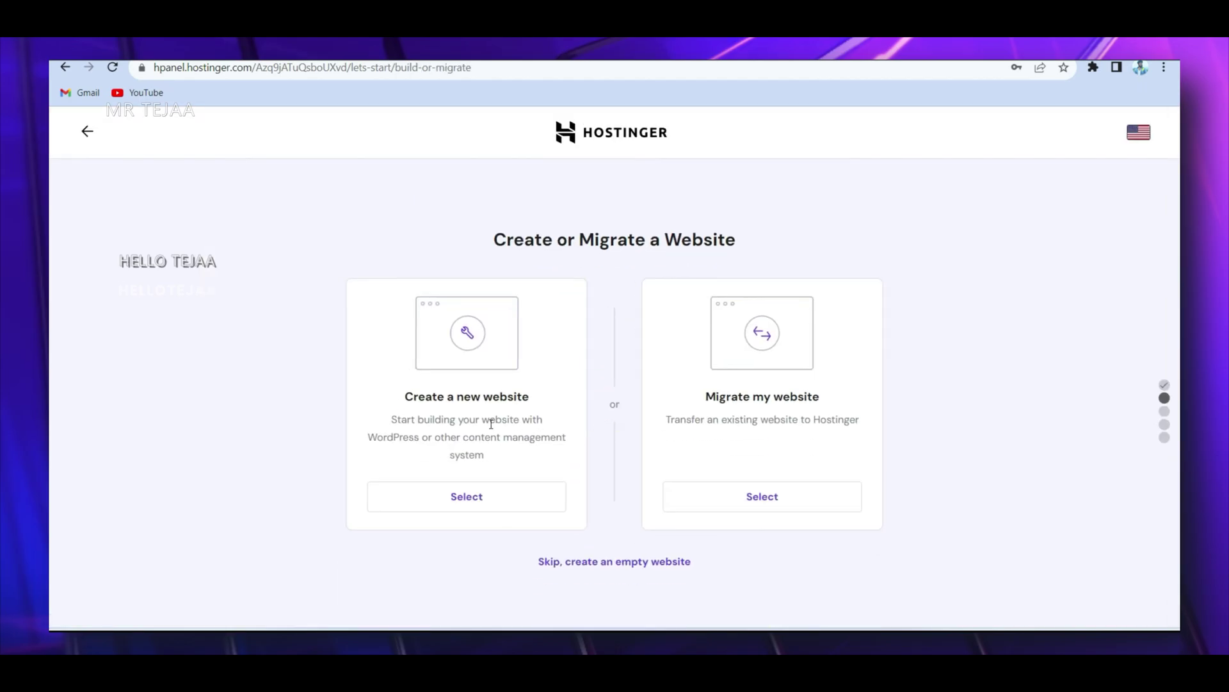
left_click(496, 497)
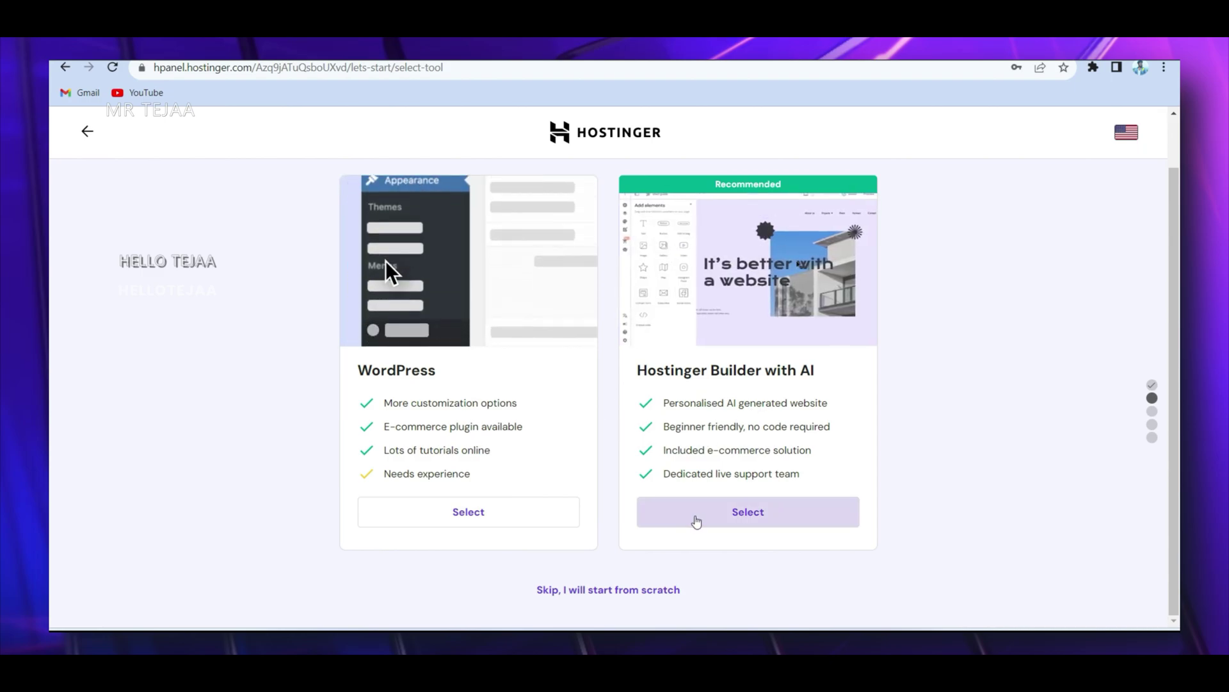
left_click(514, 522)
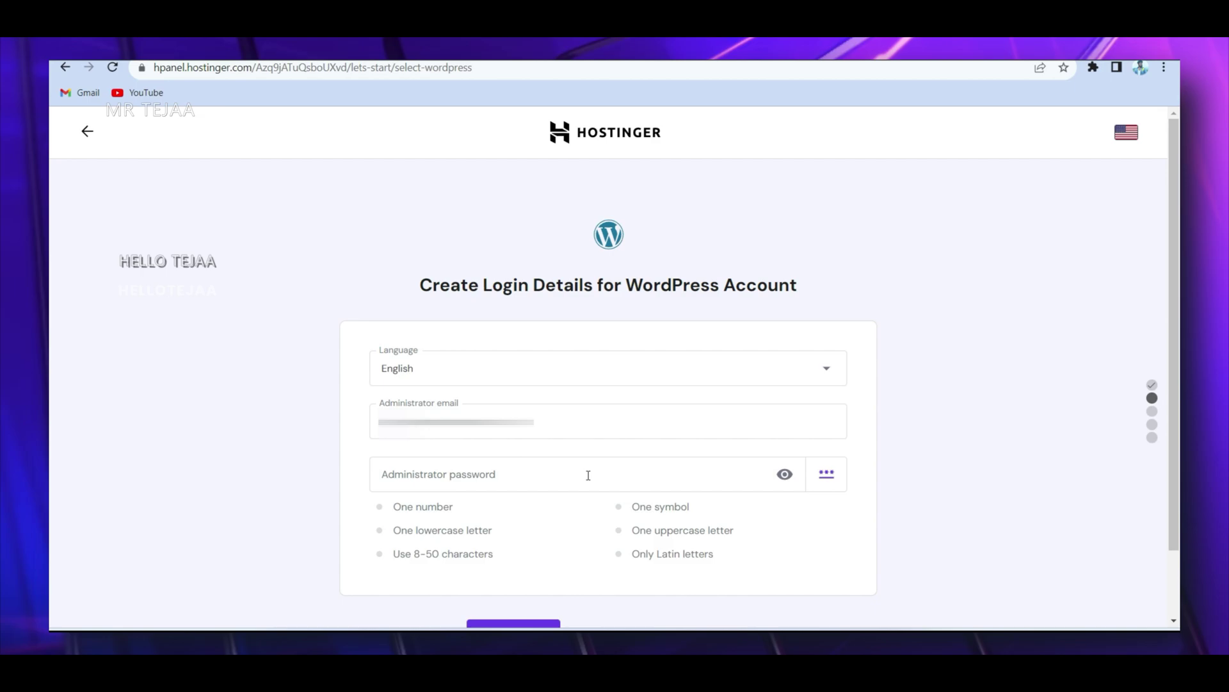
scroll(588, 474, "down", 2)
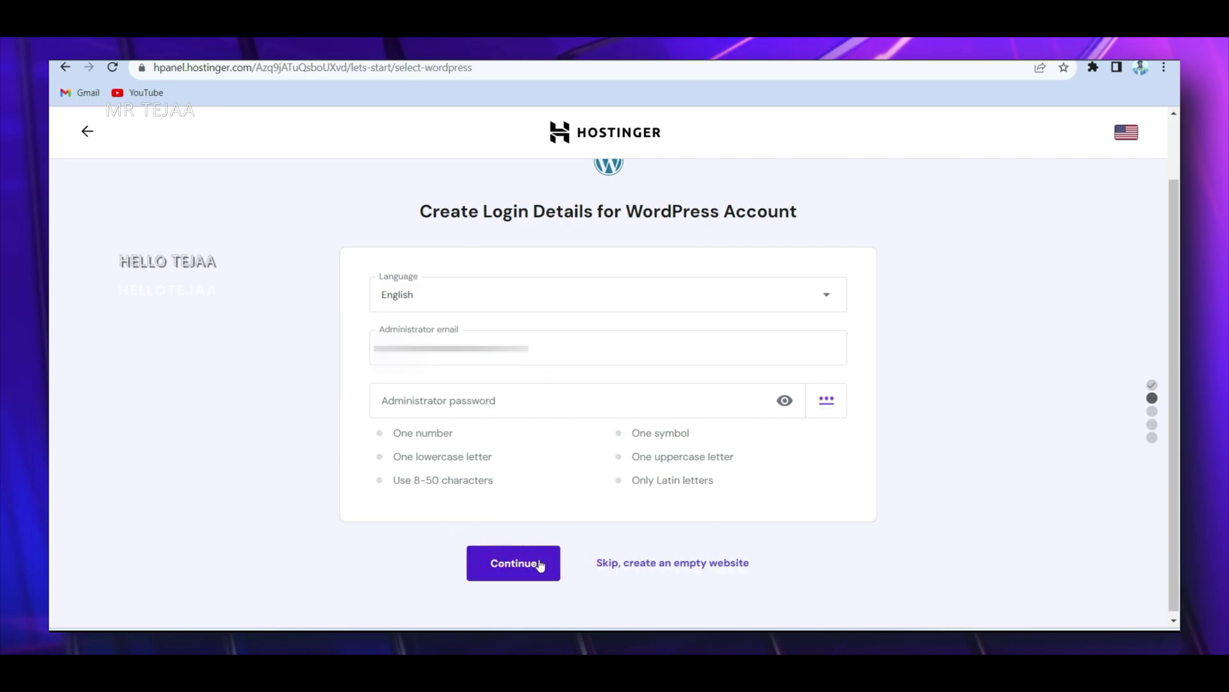
left_click(514, 558)
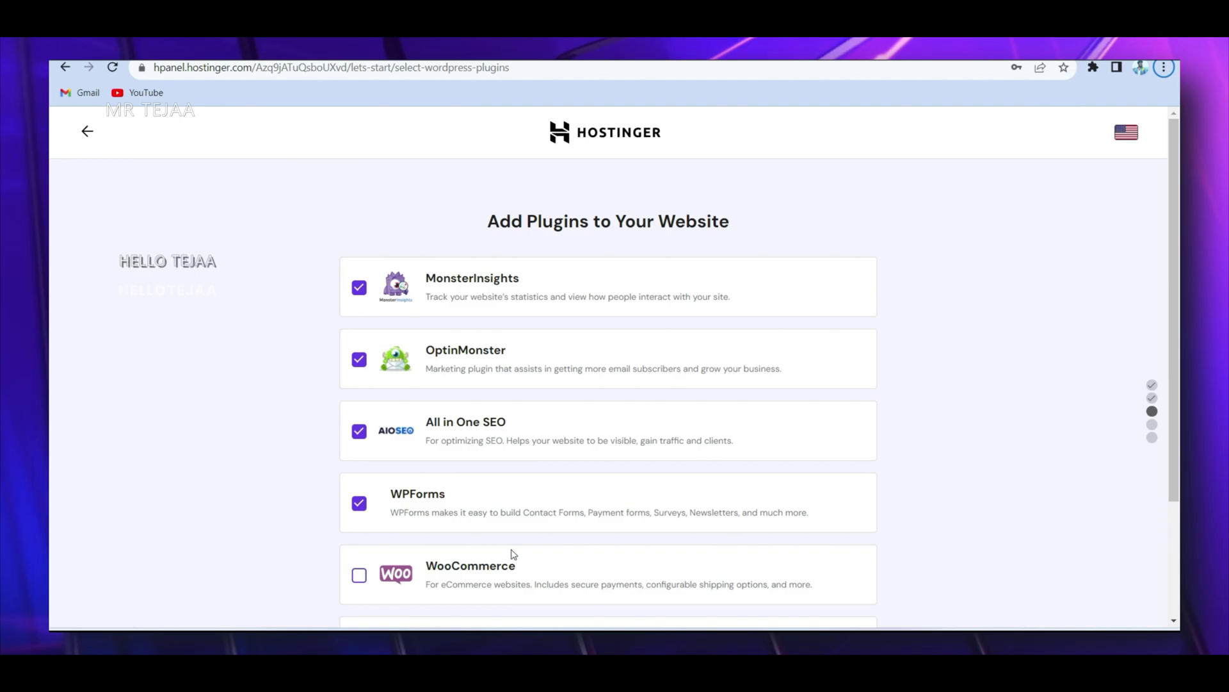
- Untick MonsterInsights, OptinMonster, All in One SEO and WPForms, then skip the template
left_click(359, 289)
left_click(359, 360)
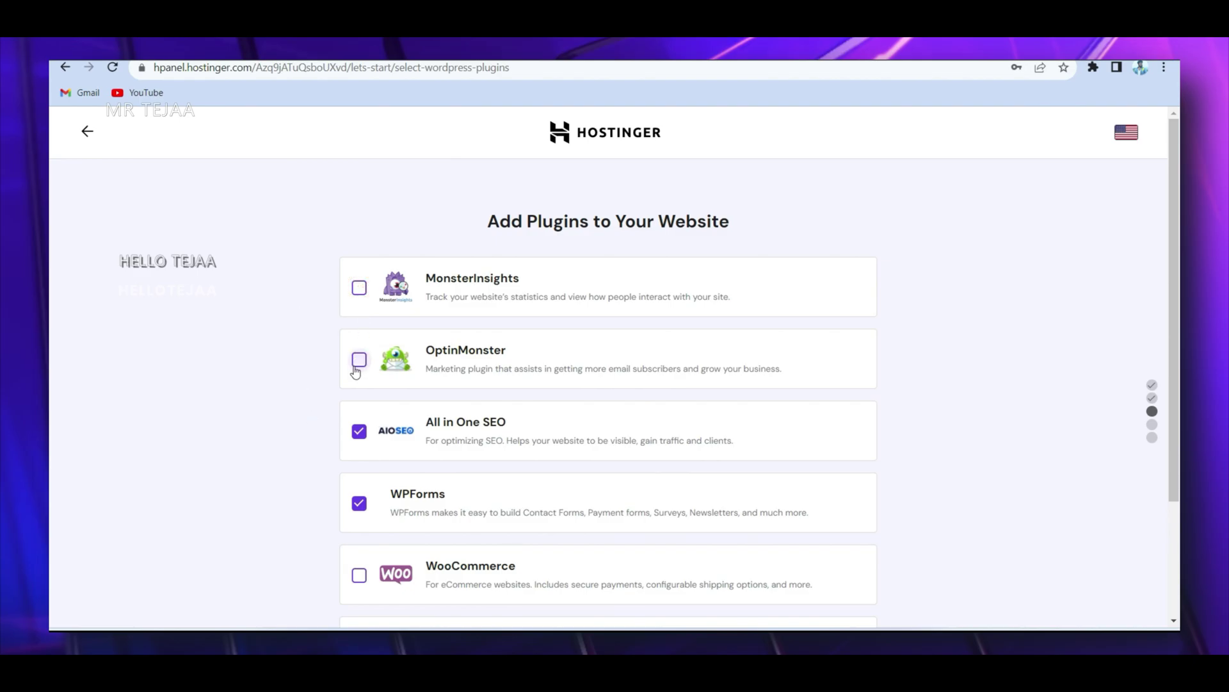
left_click(358, 433)
left_click(359, 503)
scroll(590, 397, "down", 3)
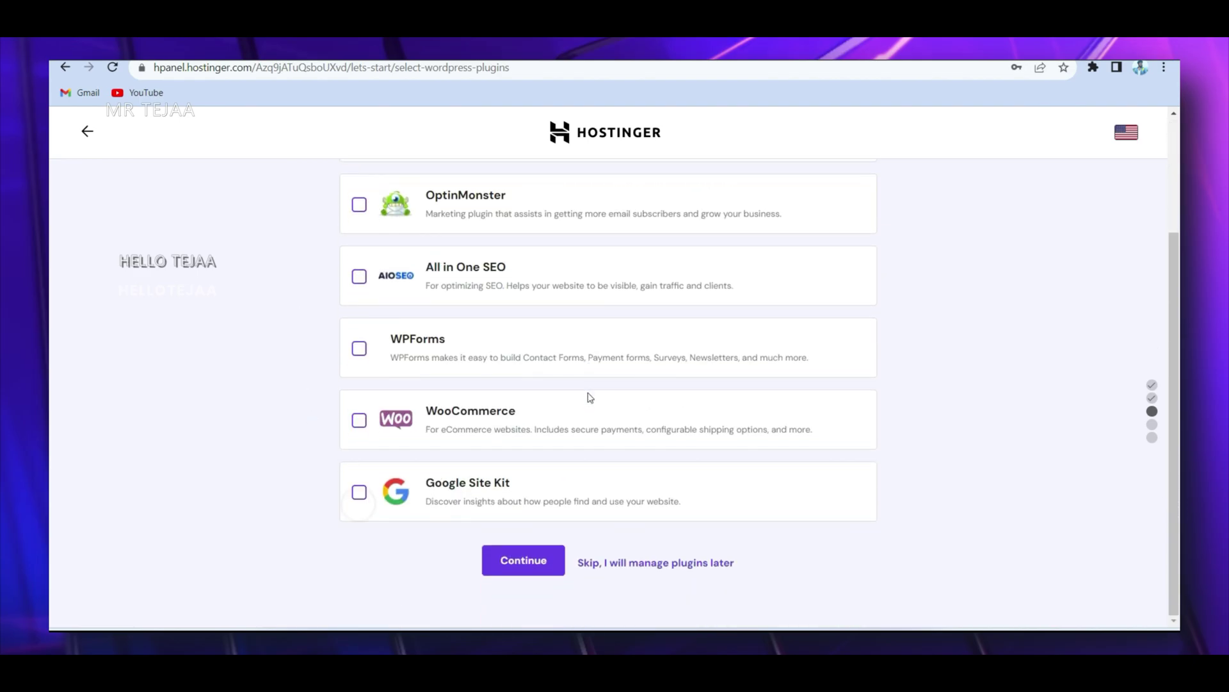
left_click(545, 562)
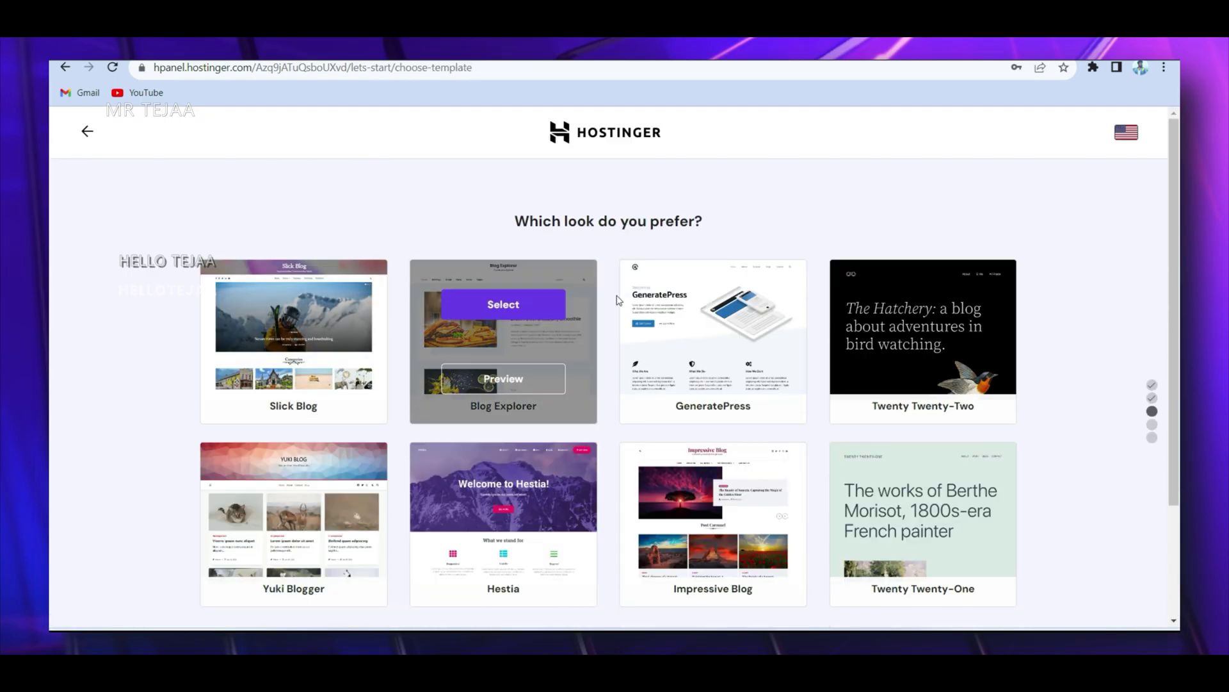
scroll(688, 306, "down", 2)
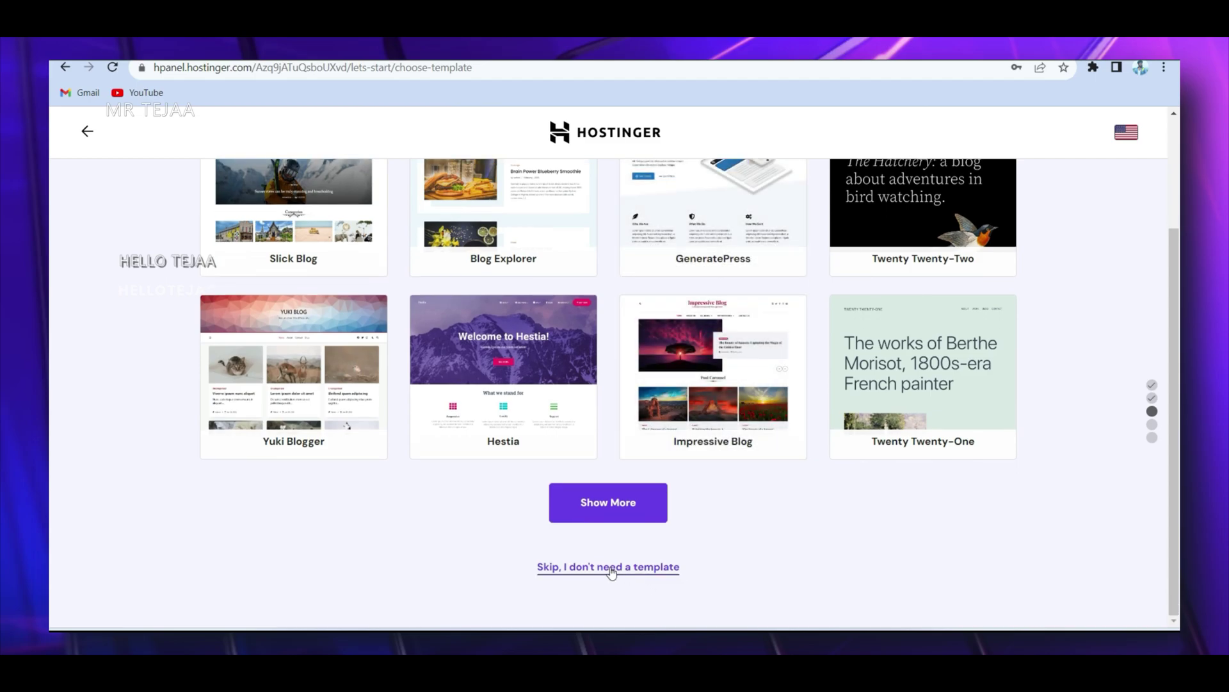
left_click(611, 568)
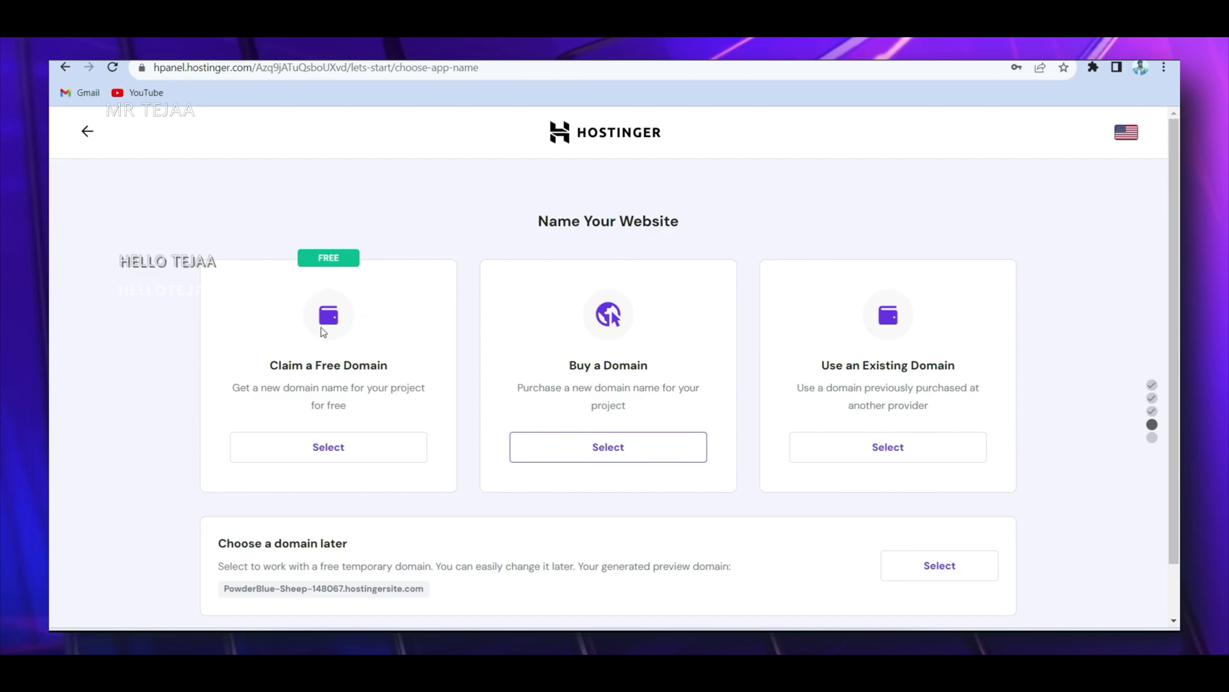
- Choose Claim a Free Domain and check availability of hellotejaa.com
scroll(338, 410, "down", 1)
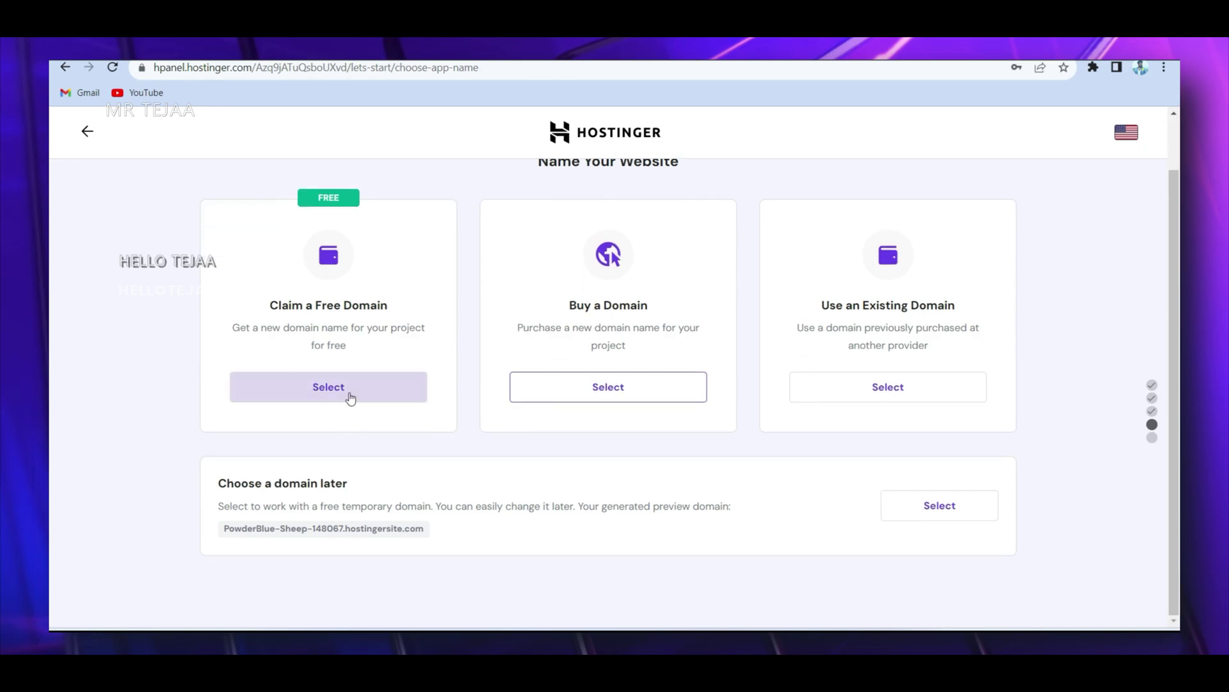
left_click(351, 398)
scroll(441, 392, "down", 2)
left_click(440, 393)
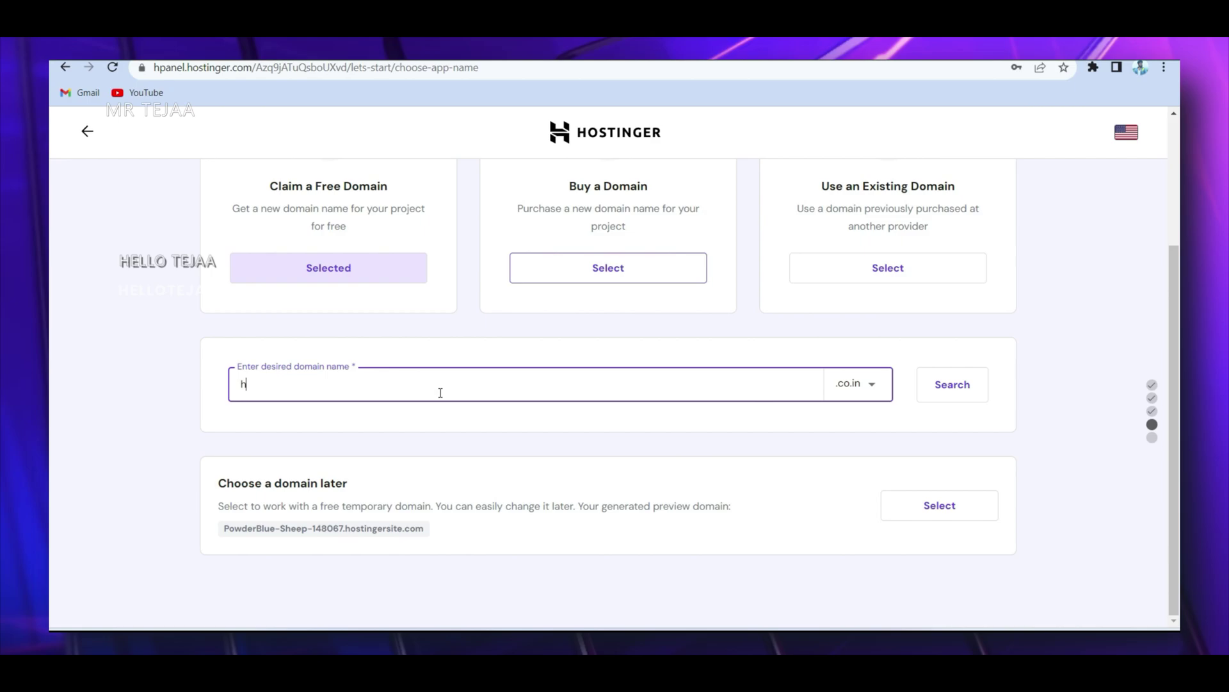
type("hellotejaa")
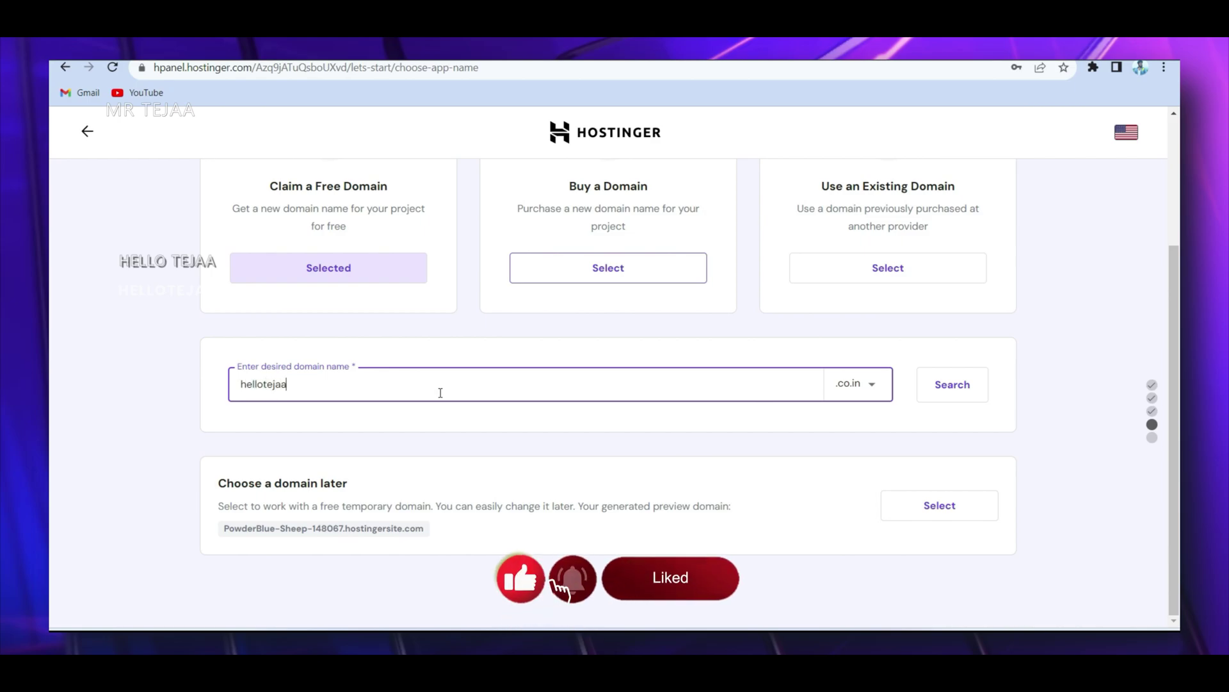
left_click(870, 384)
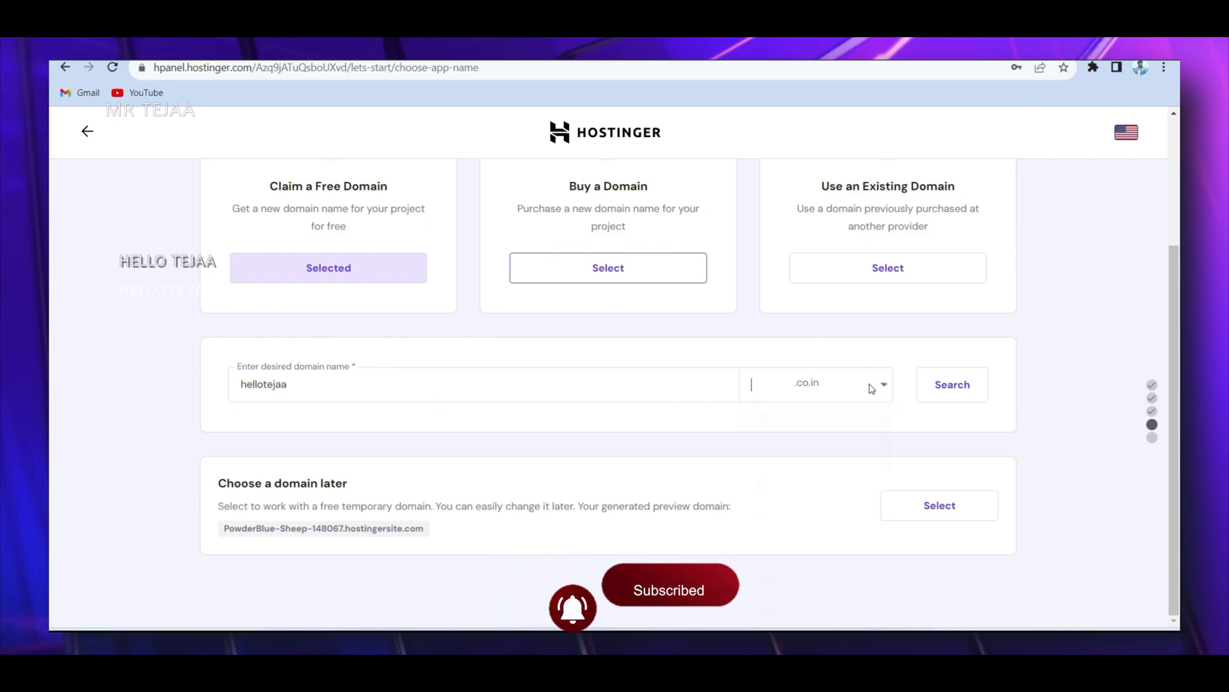
scroll(813, 455, "down", 2)
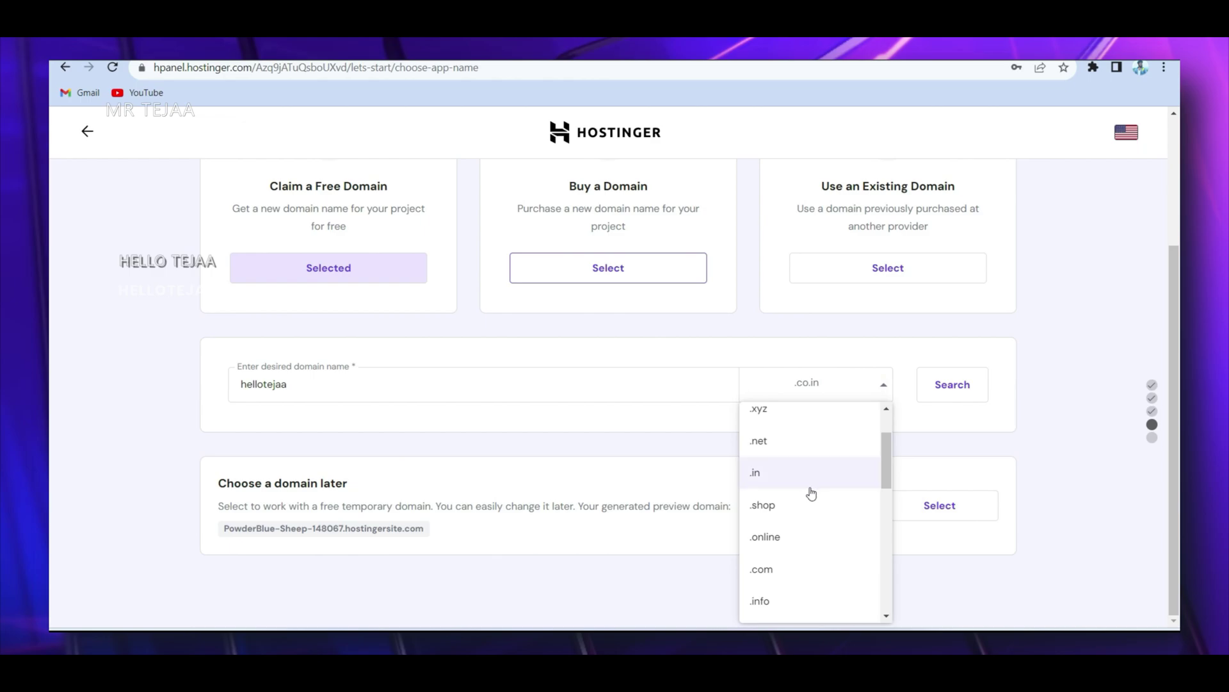
scroll(809, 490, "down", 2)
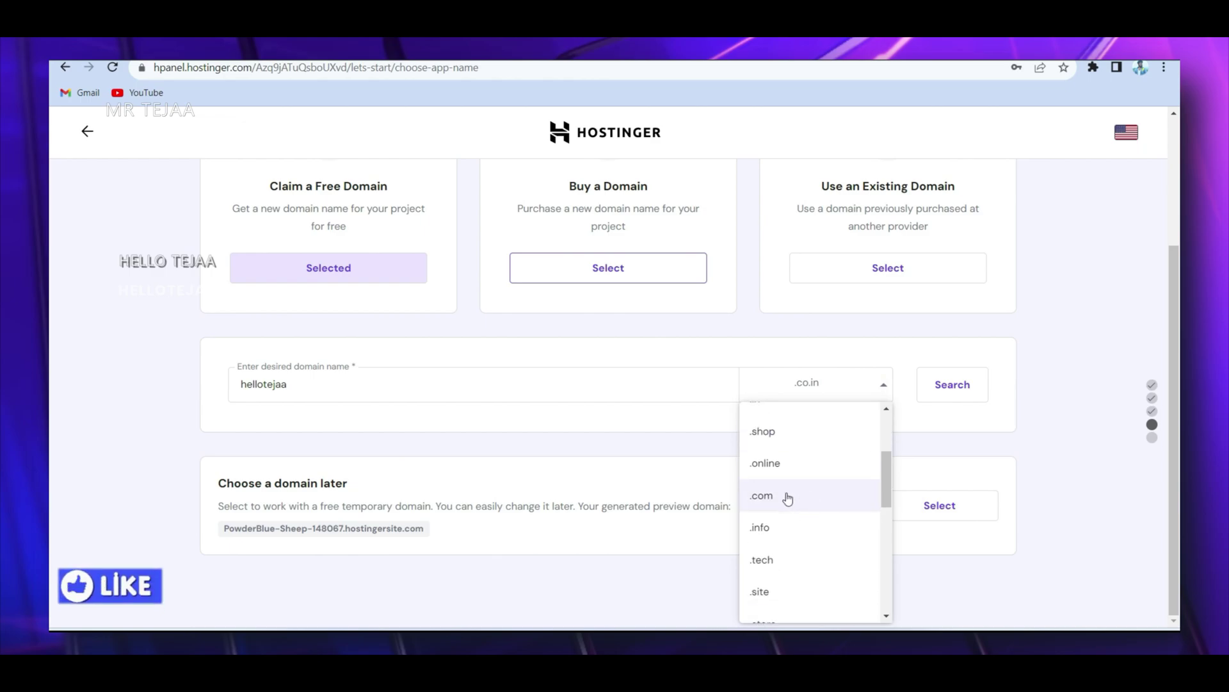
left_click(788, 496)
left_click(960, 384)
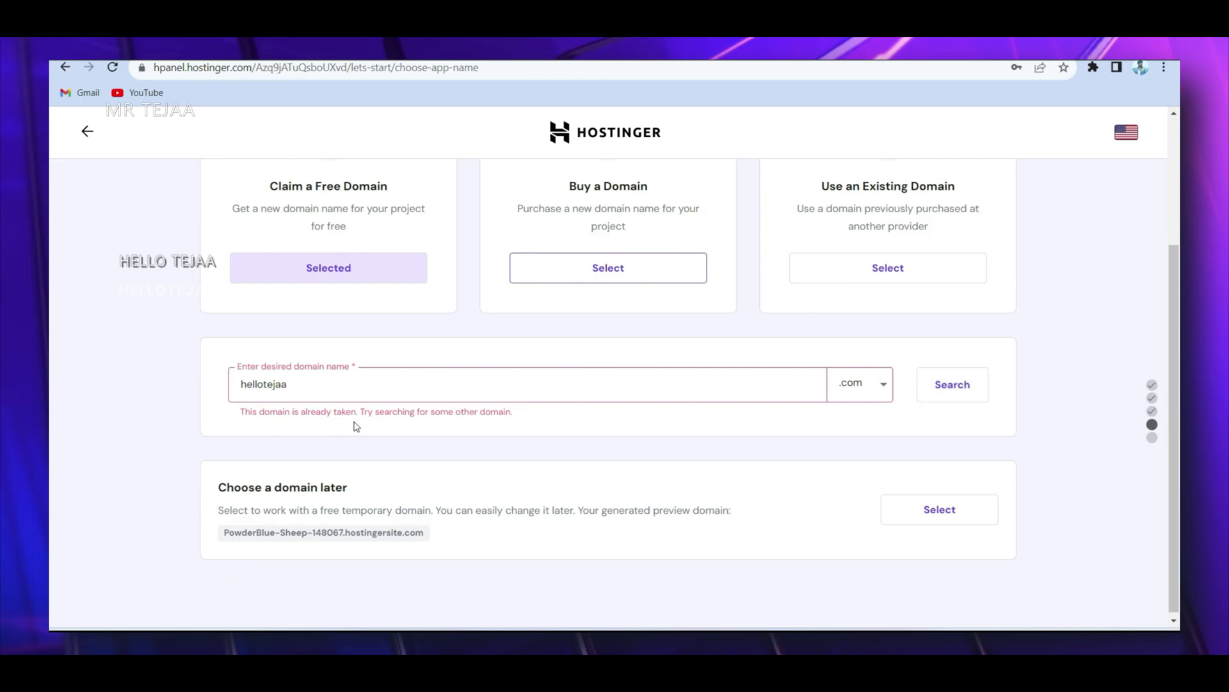
- Replace it with mrtejaa.com, confirm it's available, and proceed with it
left_click_drag(389, 384, 214, 378)
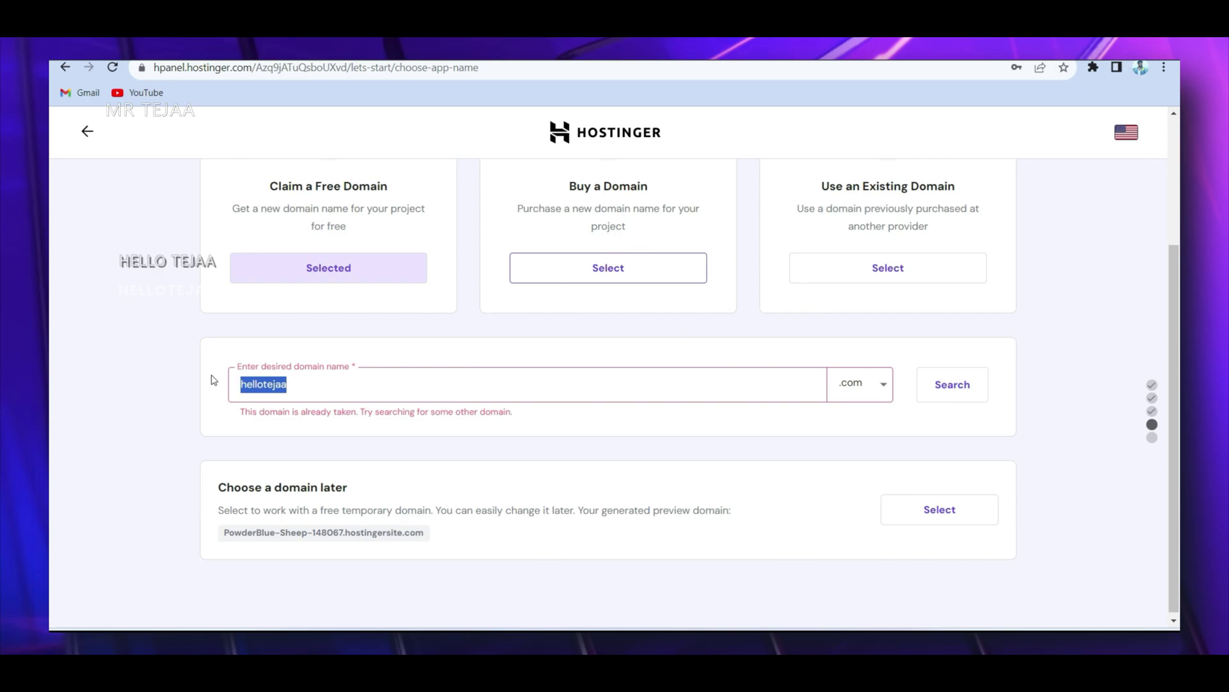
type("mrteja")
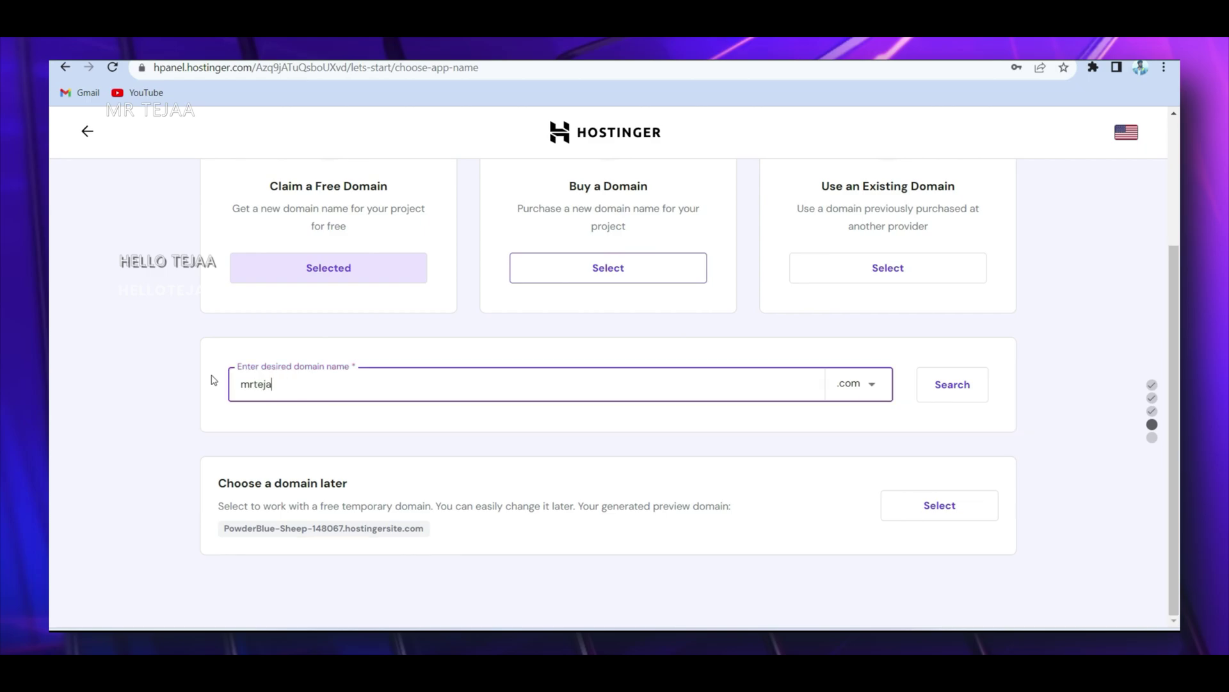
type("a")
key("ctrl+a")
left_click(953, 392)
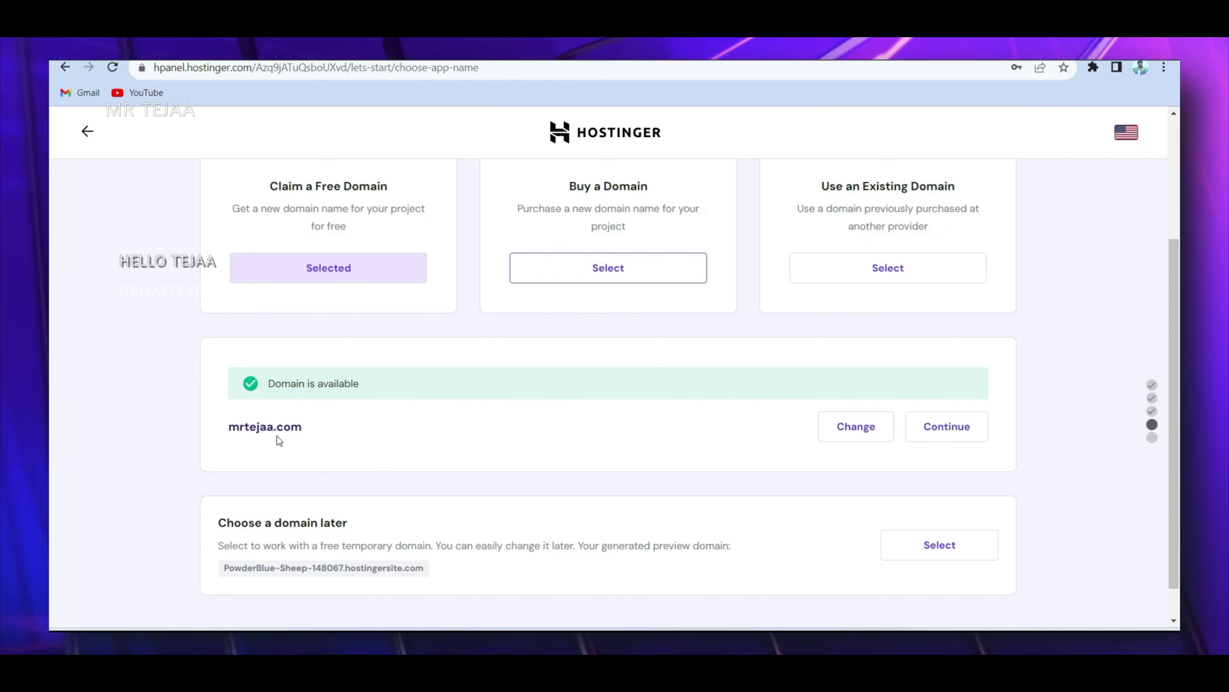
left_click(929, 427)
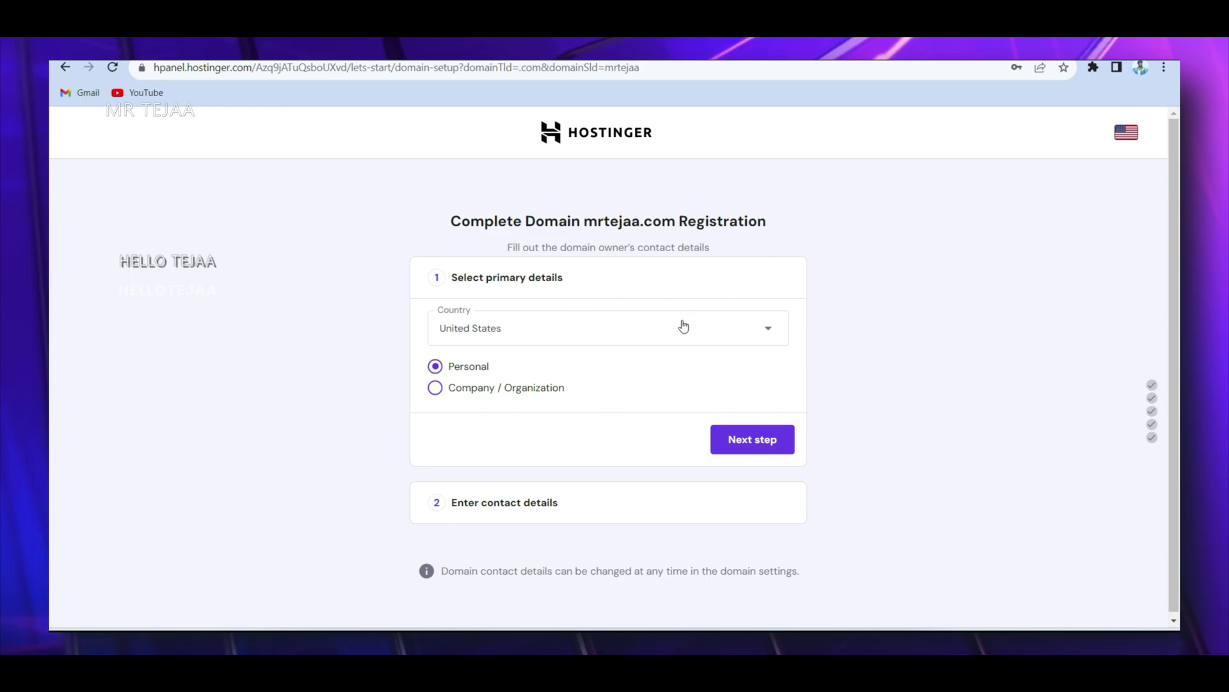
- Set the domain owner's country to India and finish registering mrtejaa.com
left_click(663, 340)
type("i")
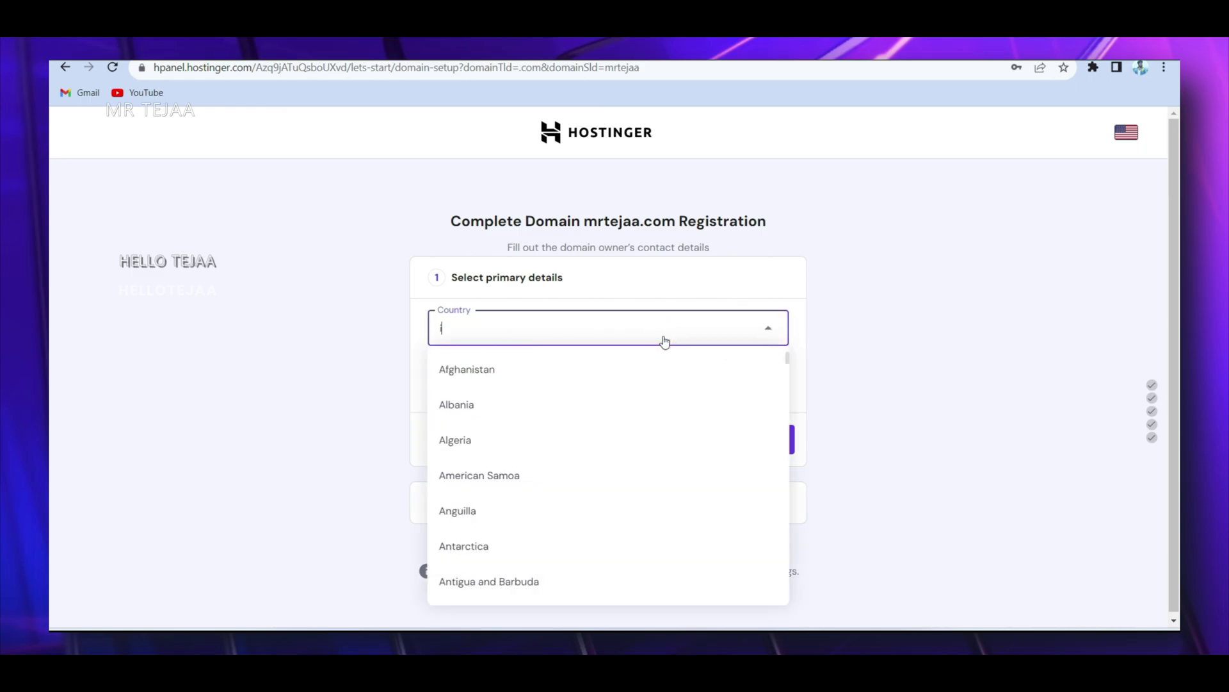
type("nd")
left_click(579, 400)
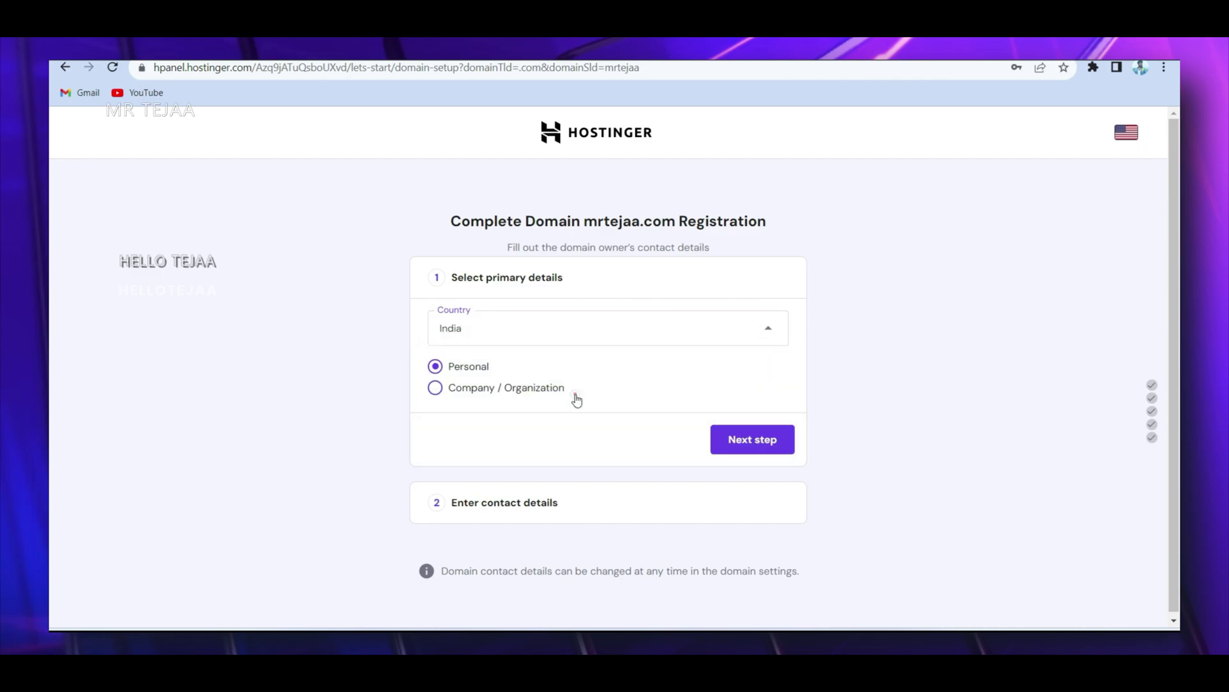
left_click(753, 441)
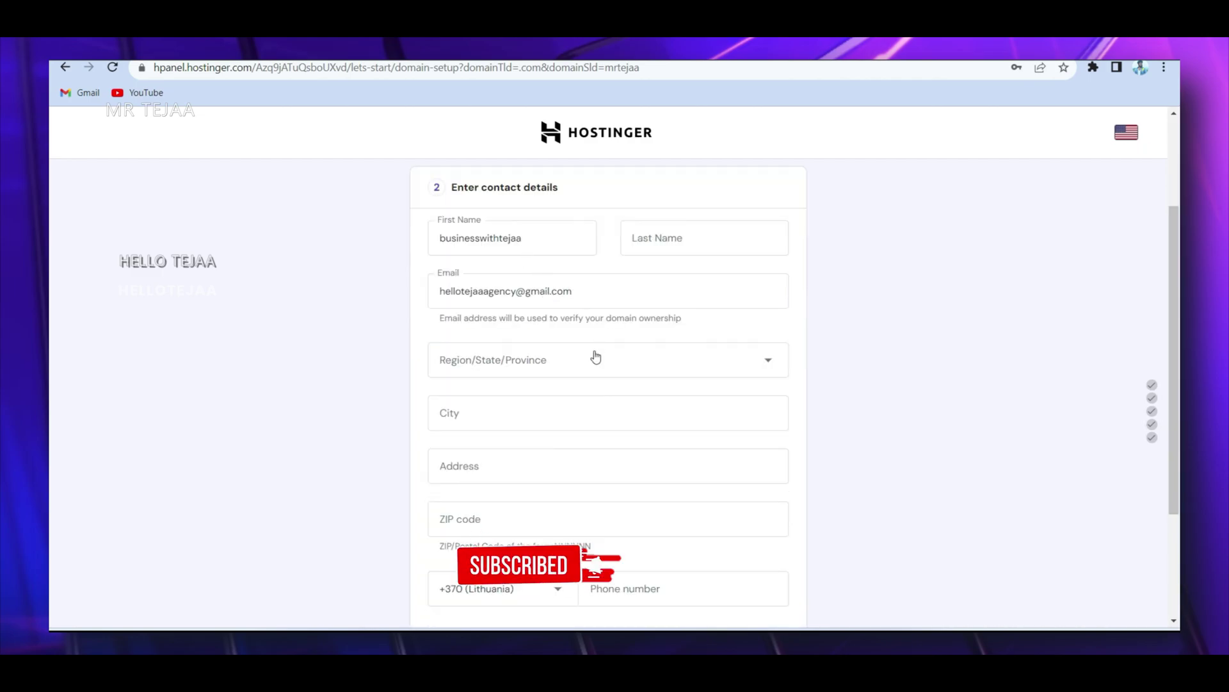
scroll(582, 359, "down", 2)
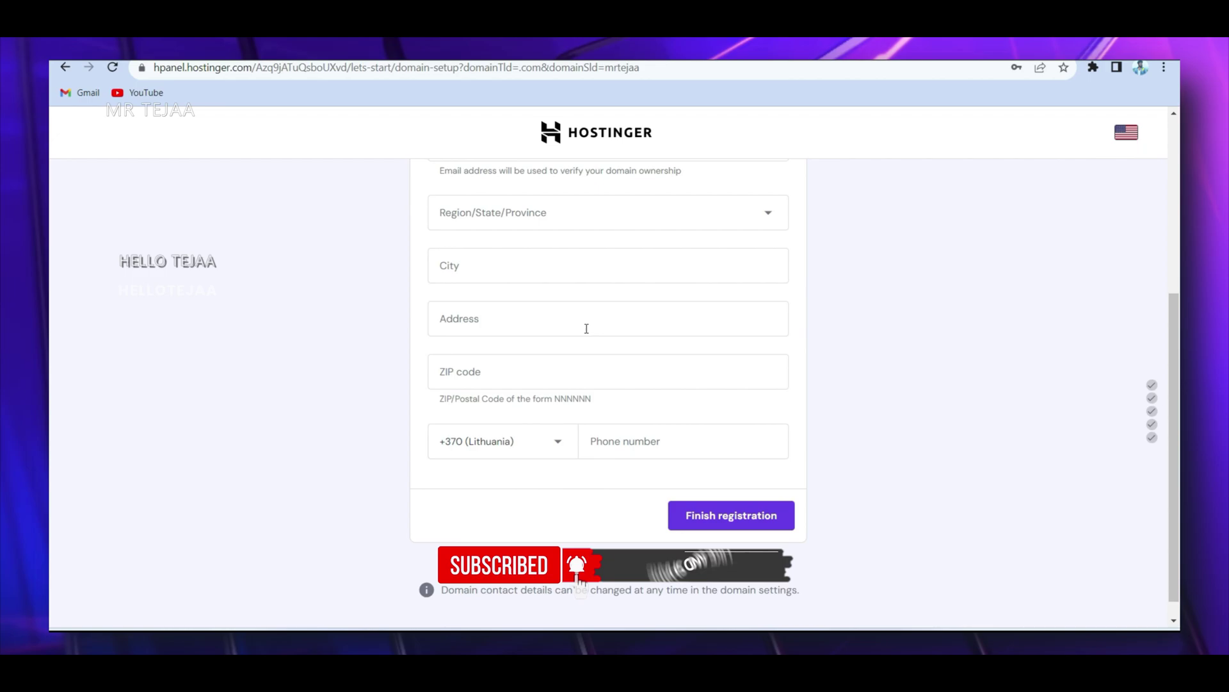
left_click(723, 520)
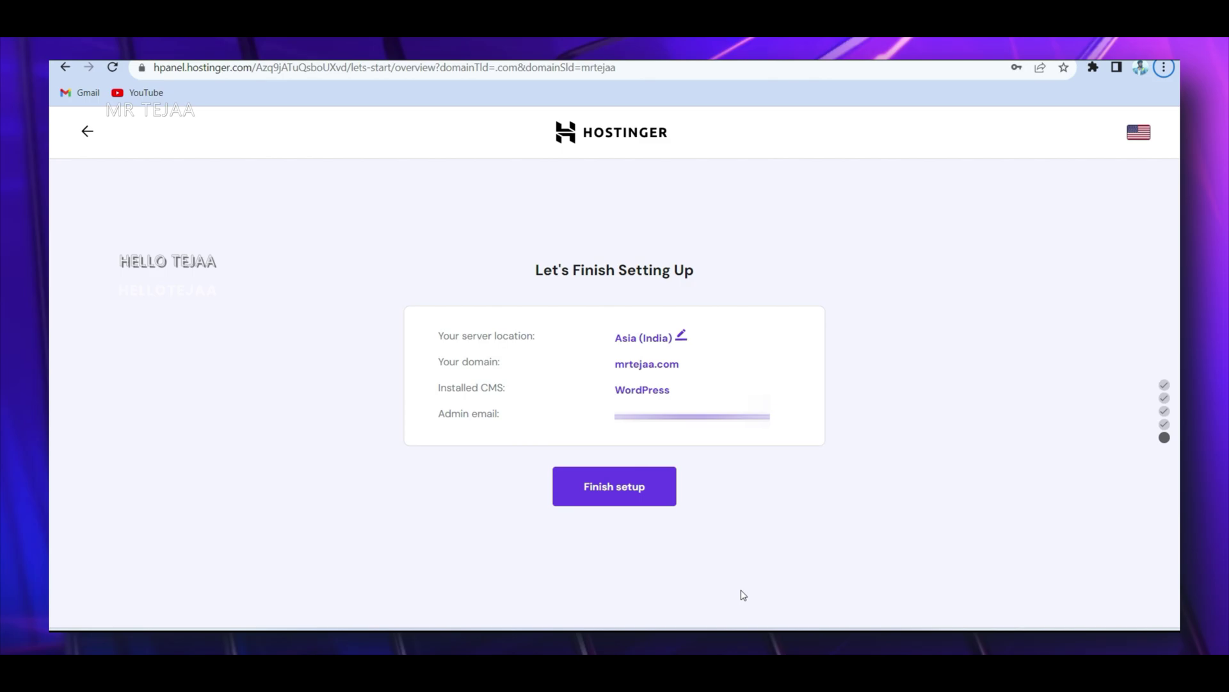
- Finish the website setup and go to the mrtejaa.com hosting control panel
left_click(613, 485)
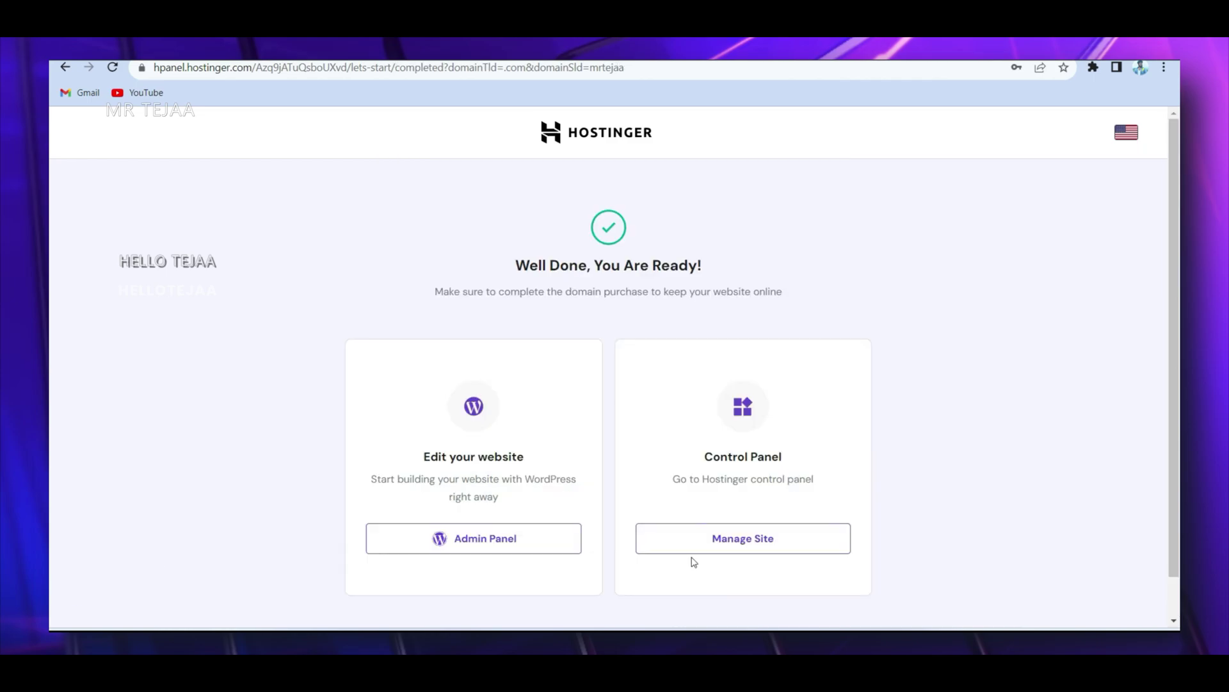
scroll(654, 326, "down", 1)
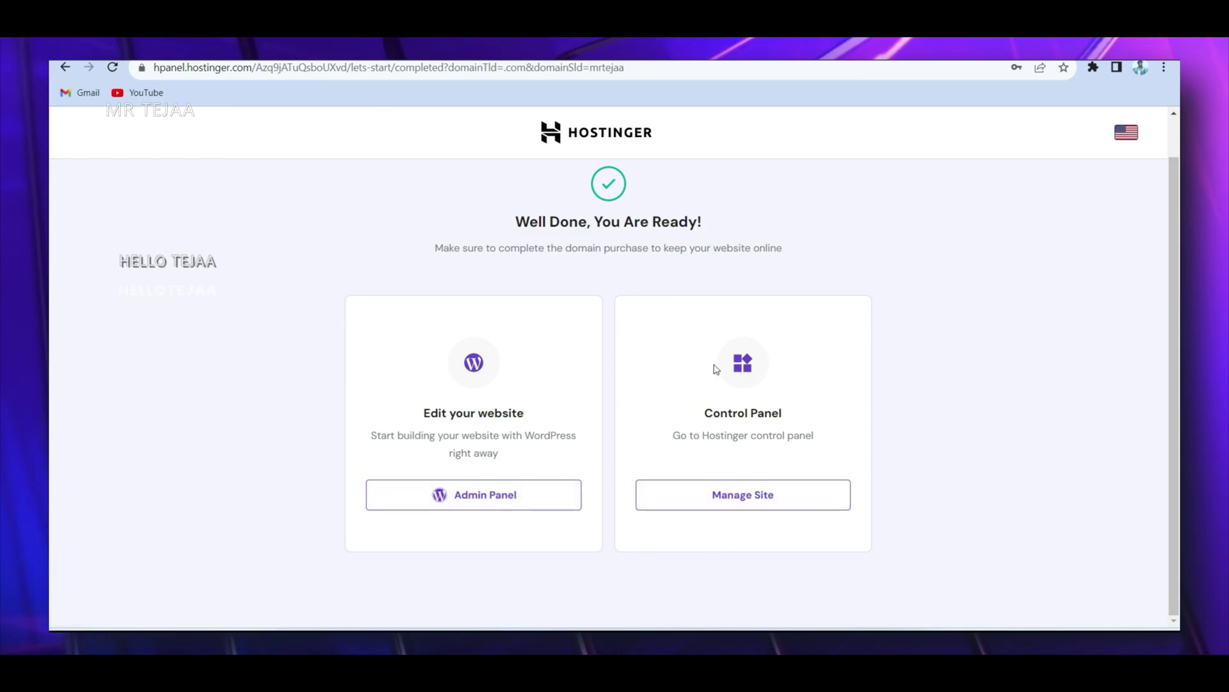
left_click(775, 497)
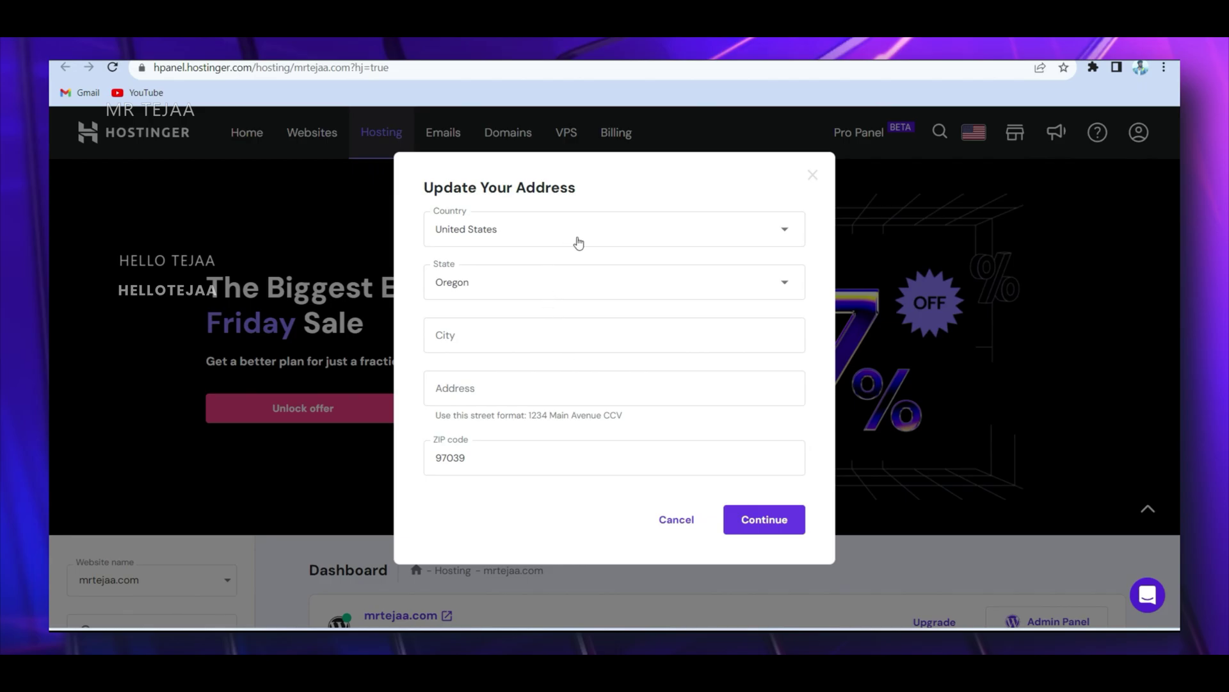
- Pick India as the country in the Update Your Address prompt, then review the dashboard
left_click(582, 242)
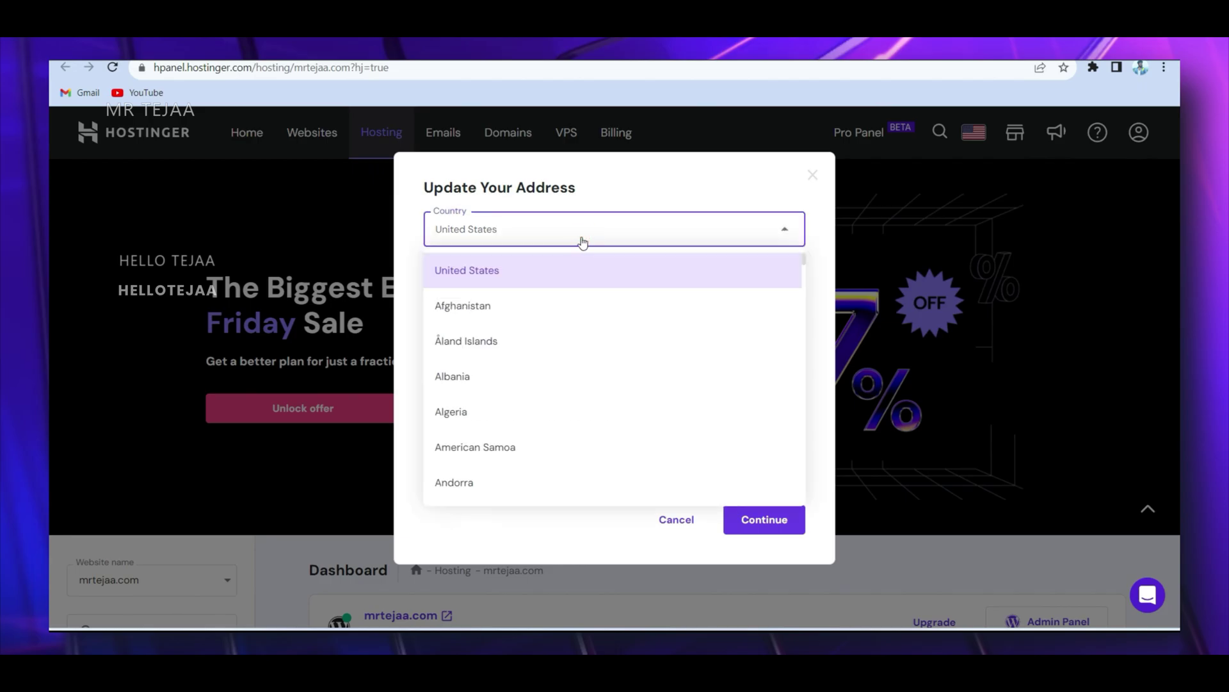
type("ind")
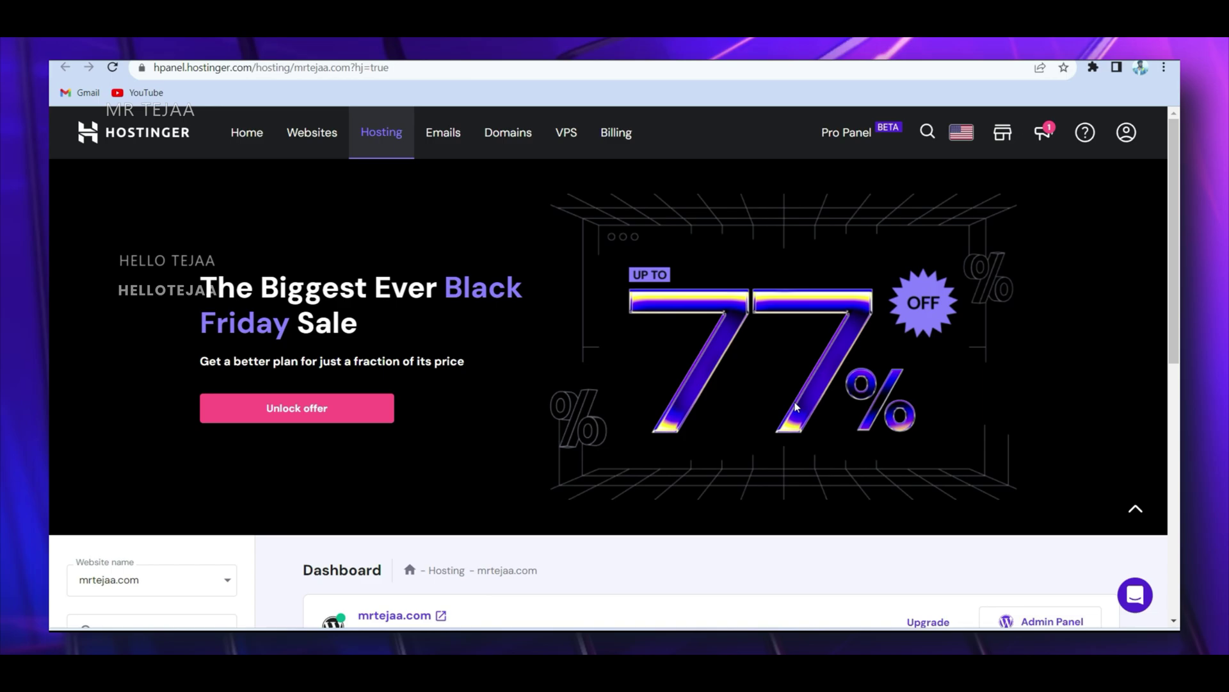
scroll(782, 422, "down", 5)
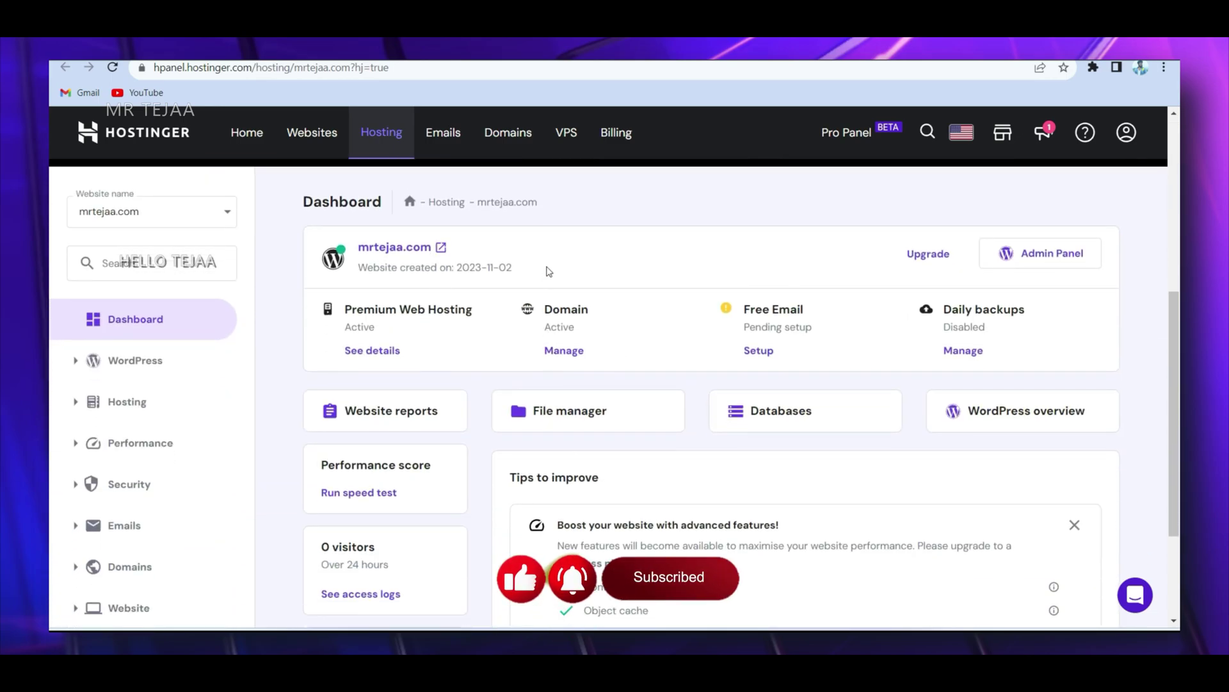
- Check under Security > SSL that the site's certificate is Active
left_click(115, 488)
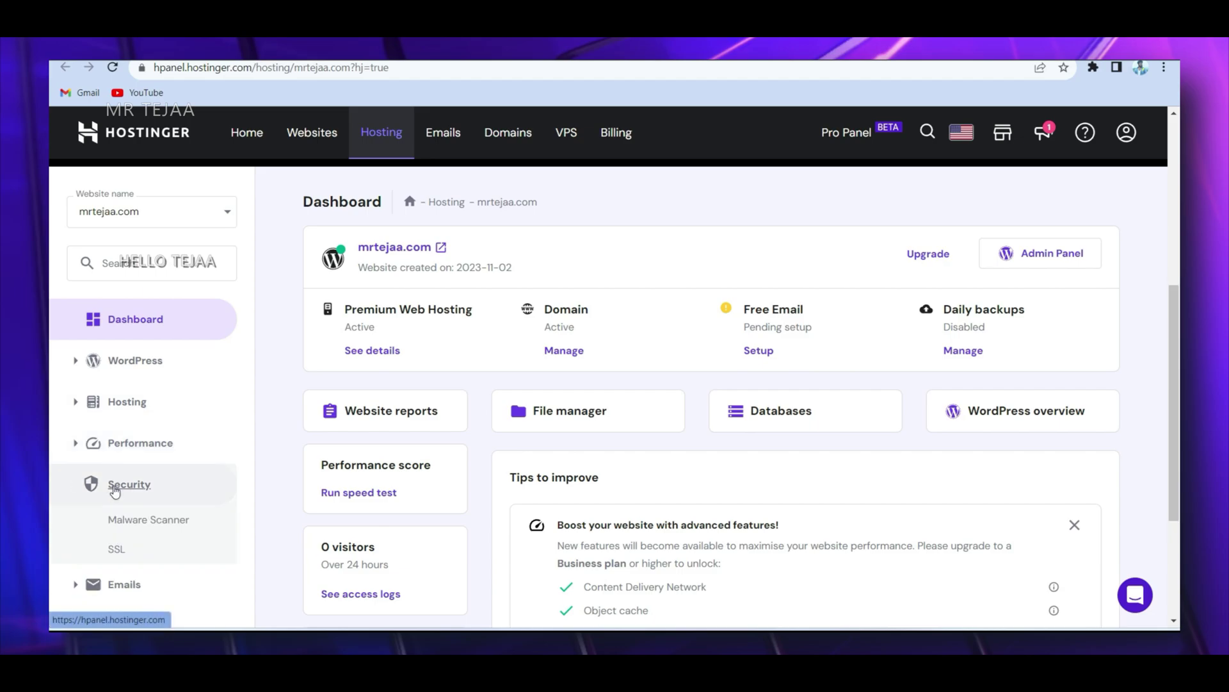
left_click(117, 549)
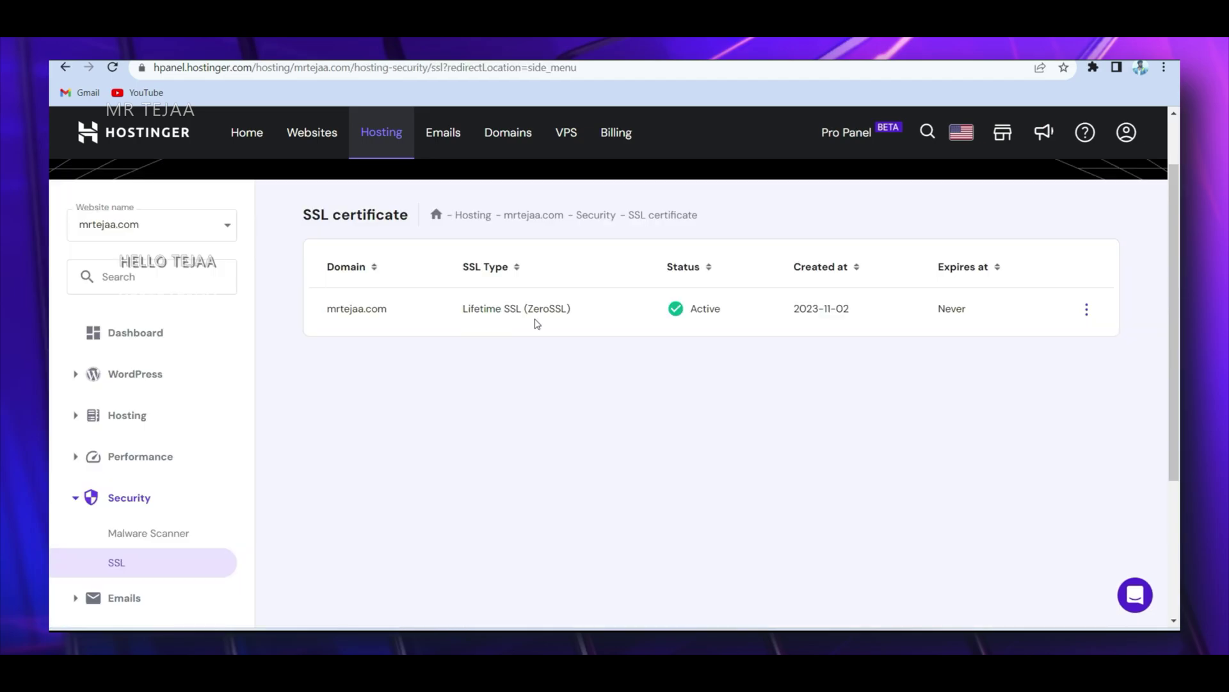
double_click(705, 309)
left_click(724, 349)
- Launch the mrtejaa.com WordPress admin from the dashboard, then open a new browser tab
left_click(141, 340)
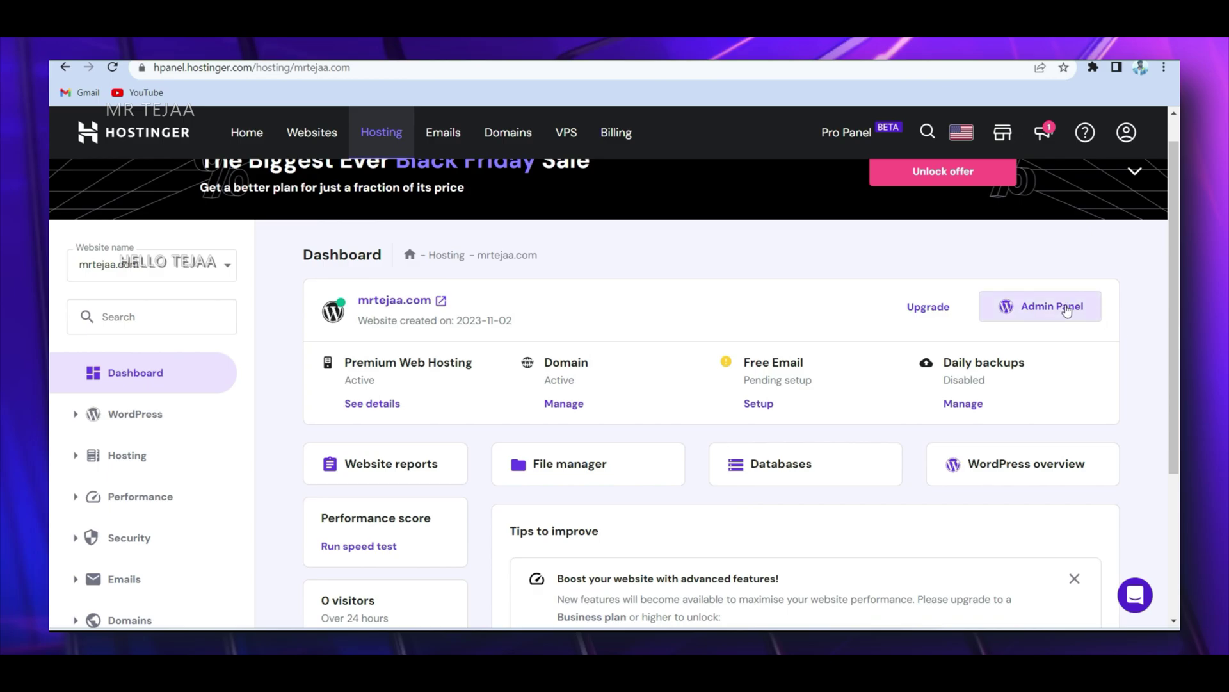
left_click(1066, 309)
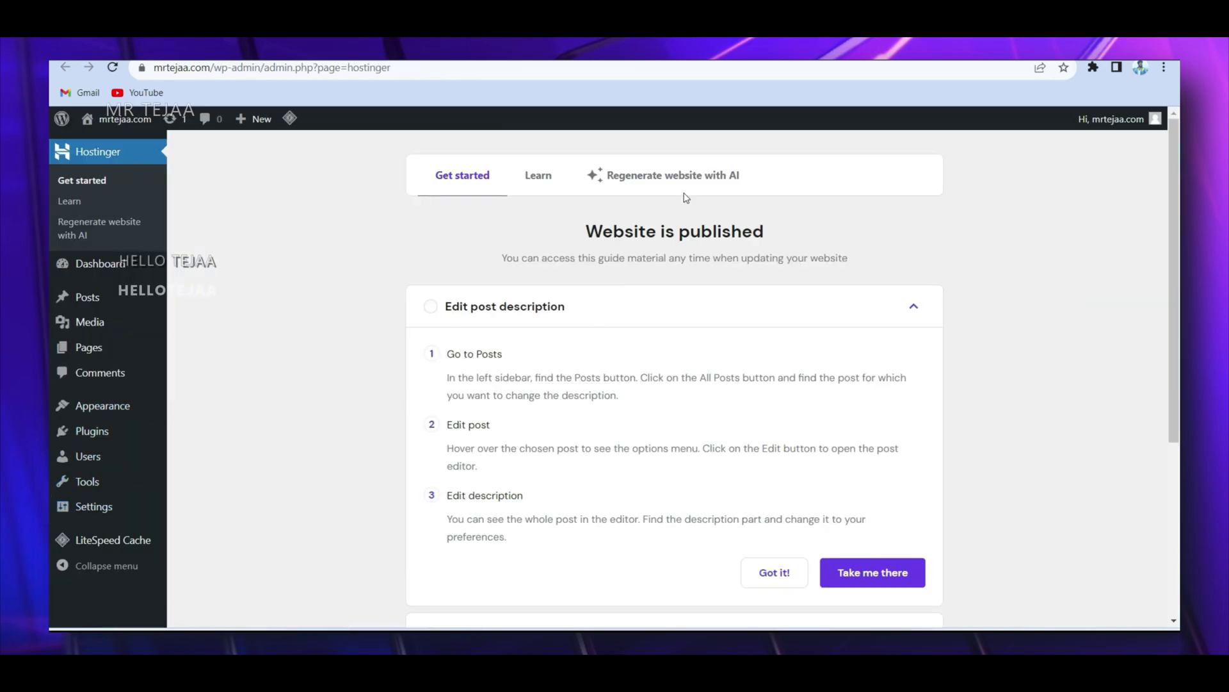
left_click(764, 74)
key("ctrl+t")
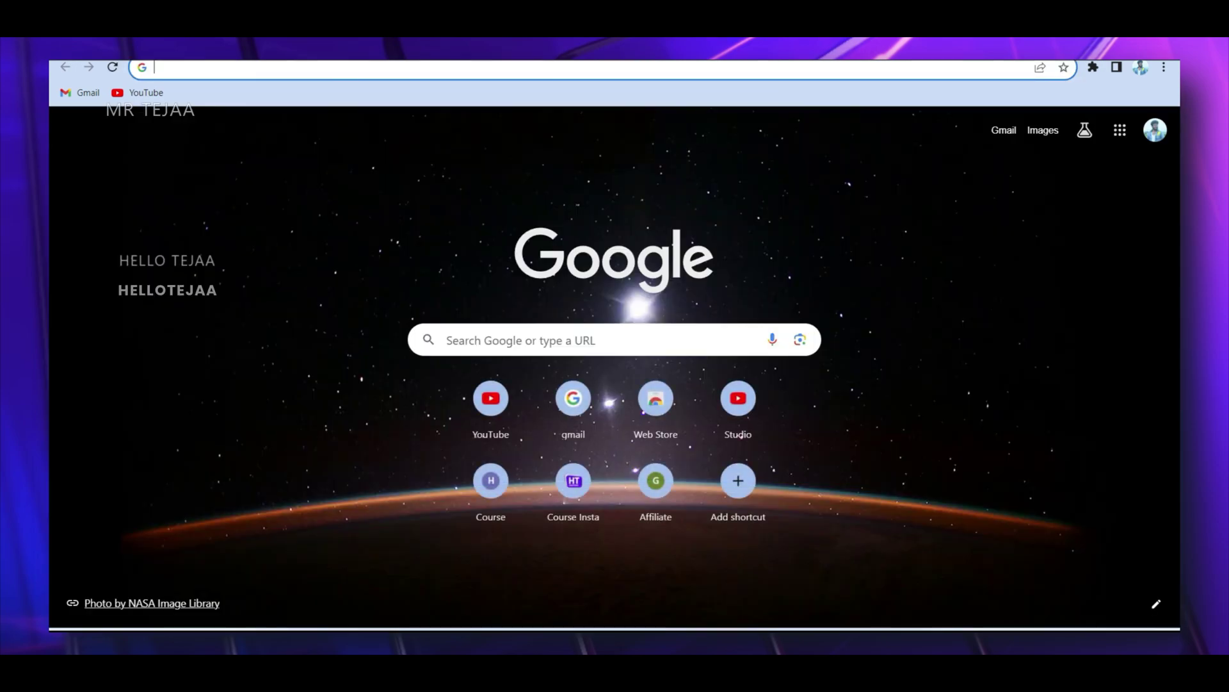
- Load mrtejaa.com/login in a new tab to reach the WordPress admin
type("mrtej")
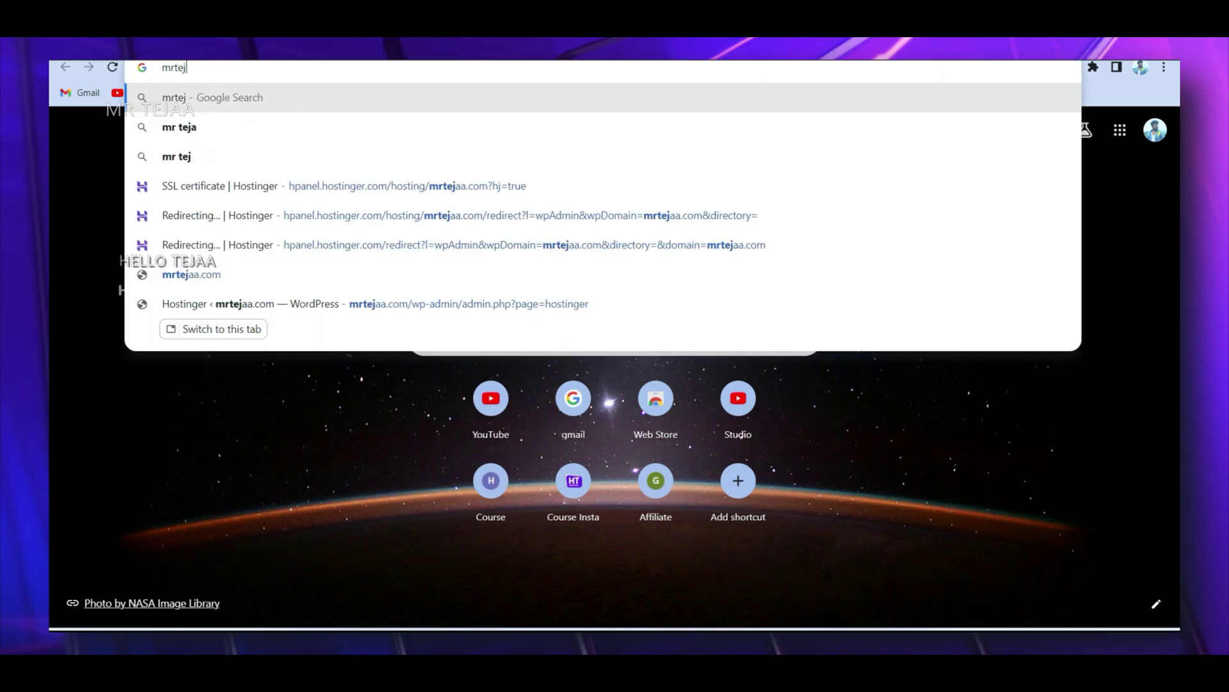
type("aa.")
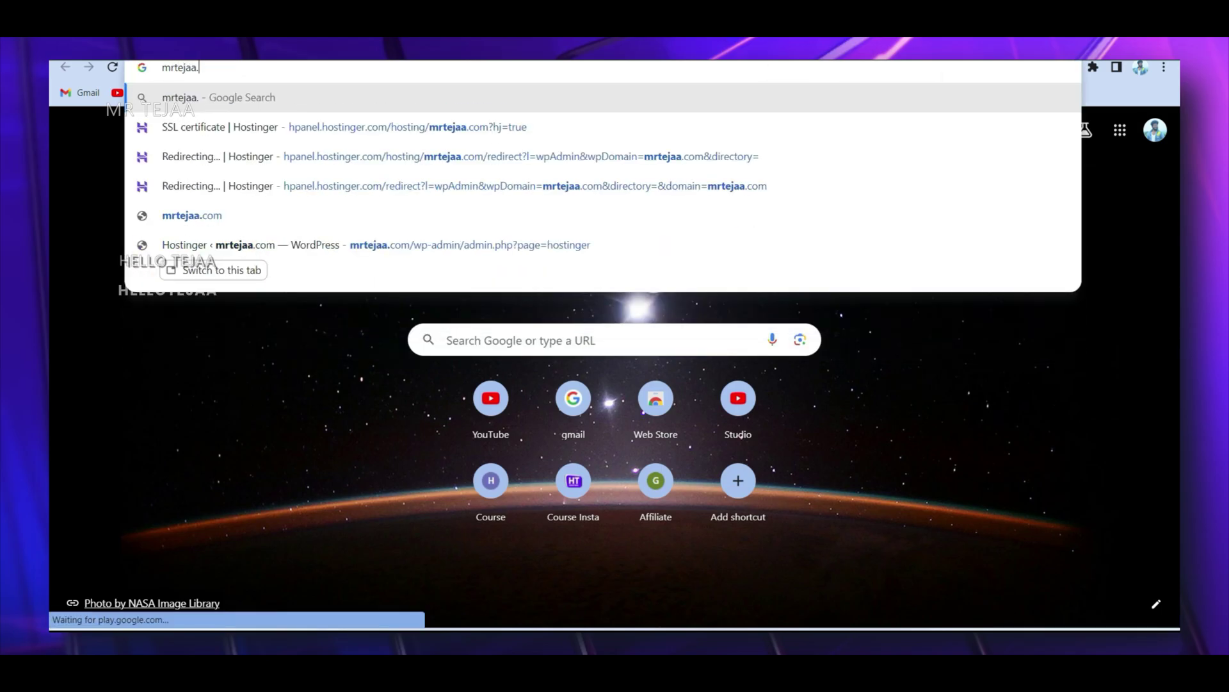
type("com")
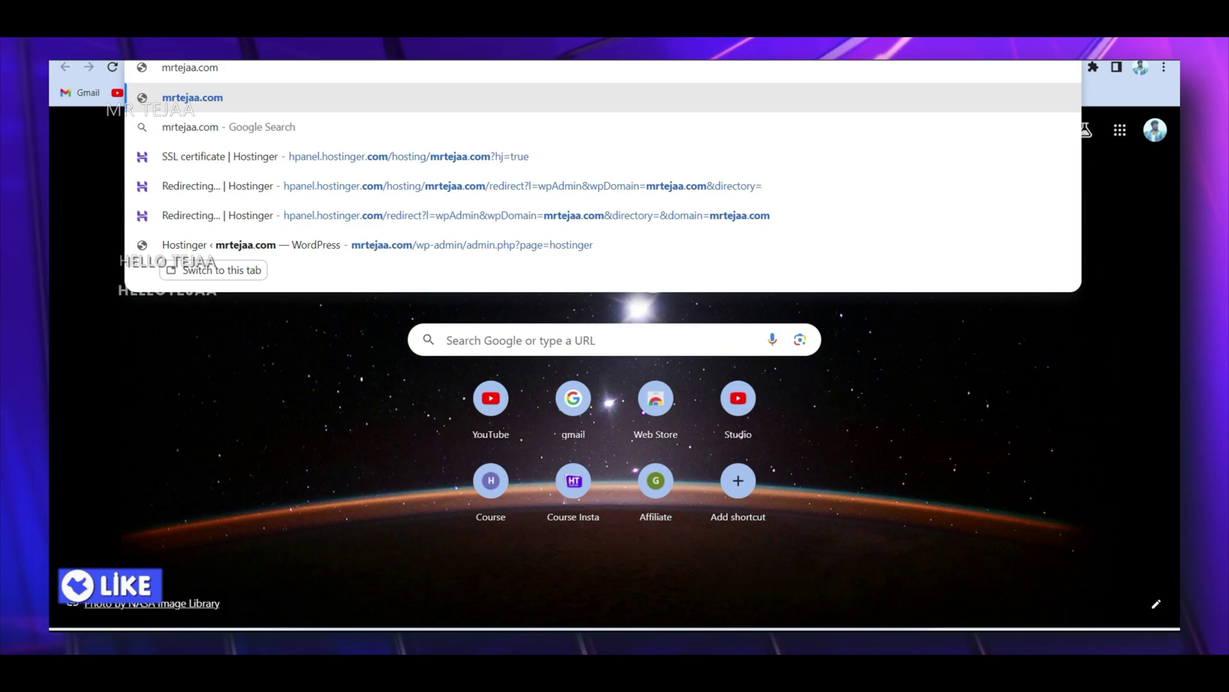
type("/login")
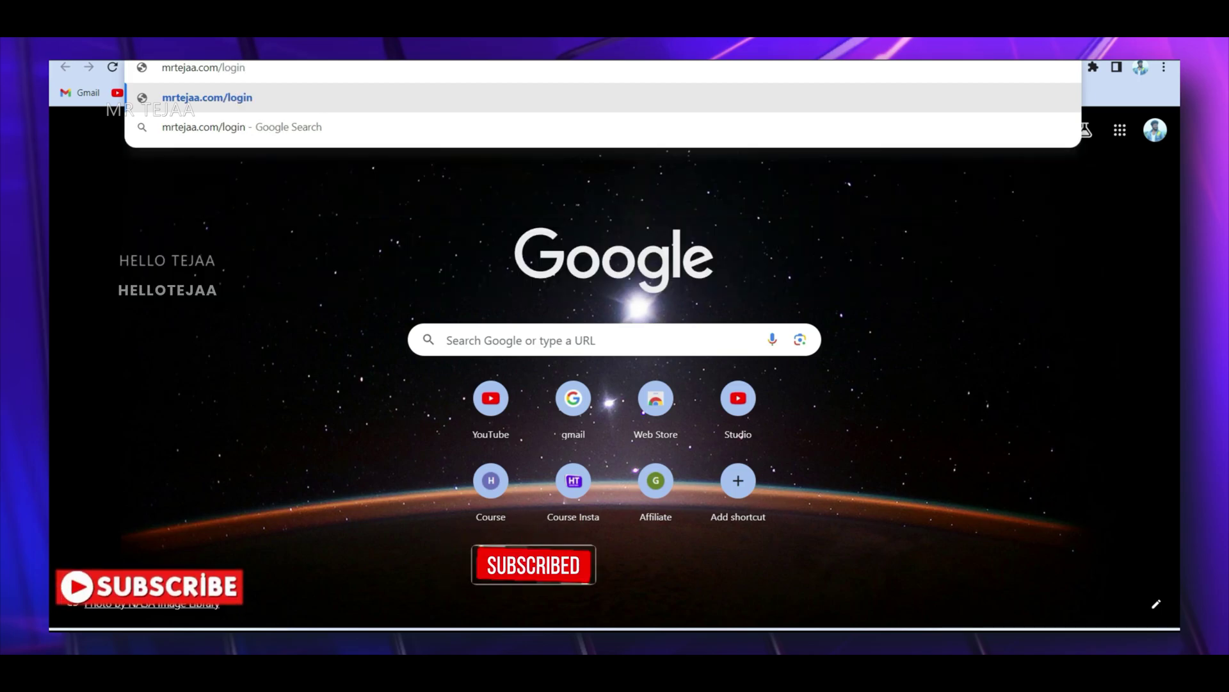
key("Return")
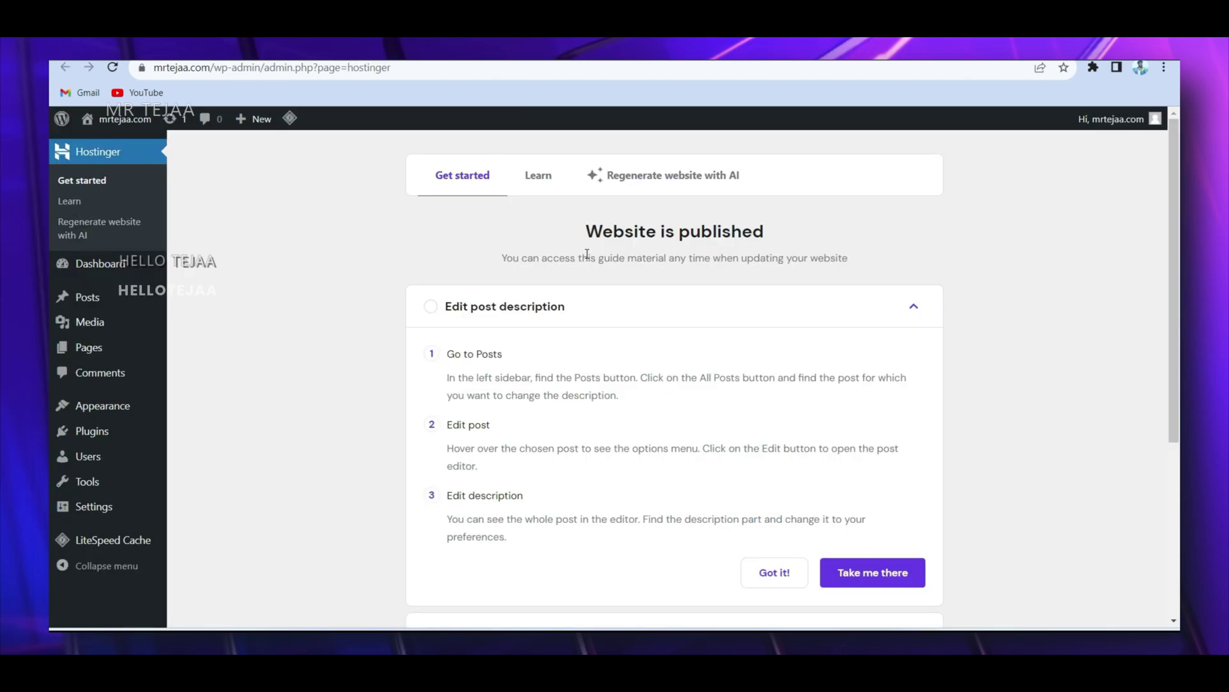
- Set the permalink structure to Post name under Settings > Permalinks and save it
scroll(508, 263, "down", 4)
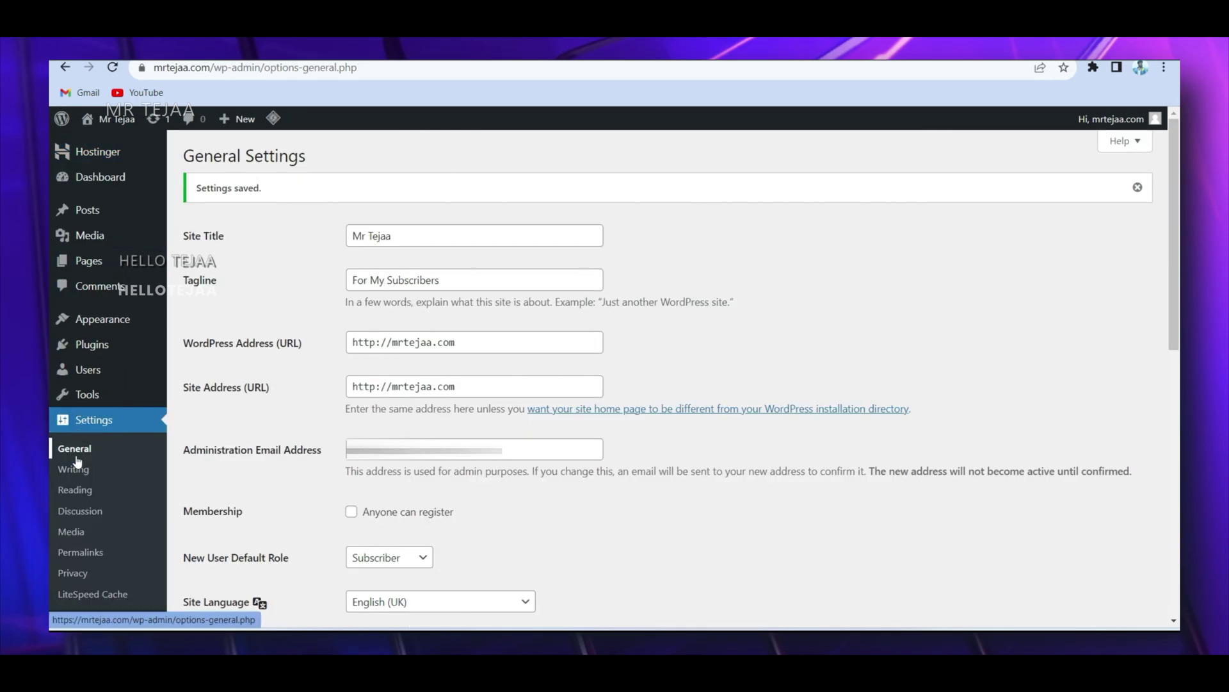
left_click(85, 551)
scroll(381, 479, "down", 1)
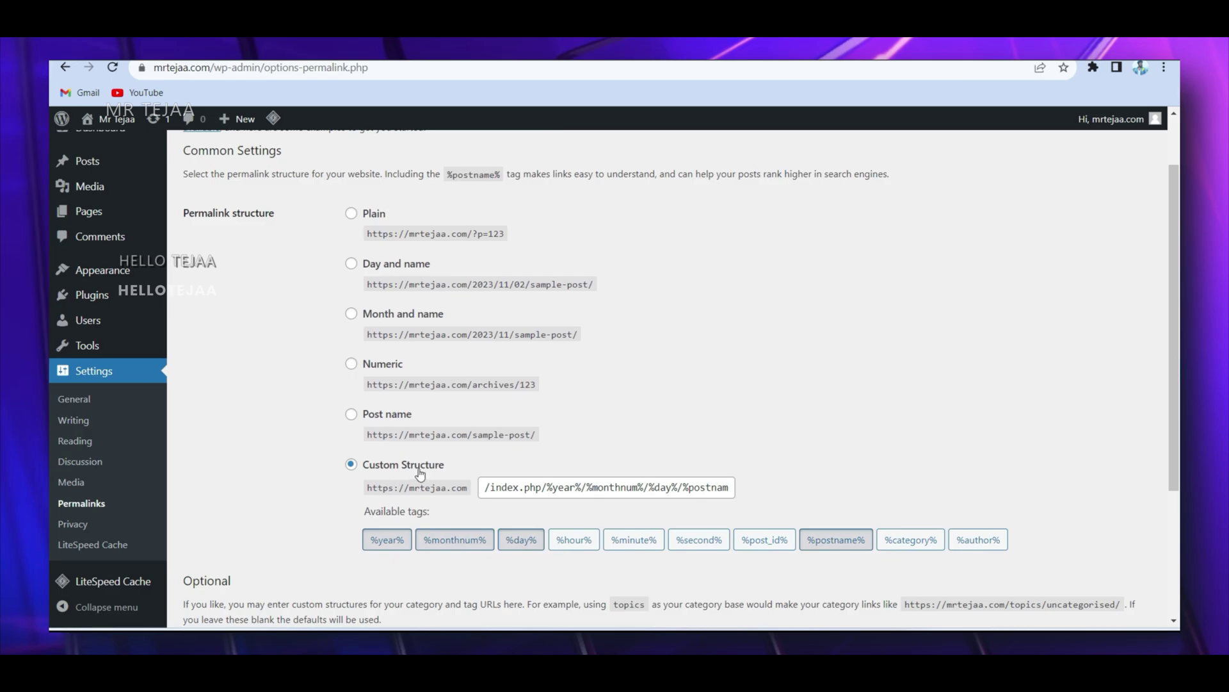
left_click(352, 414)
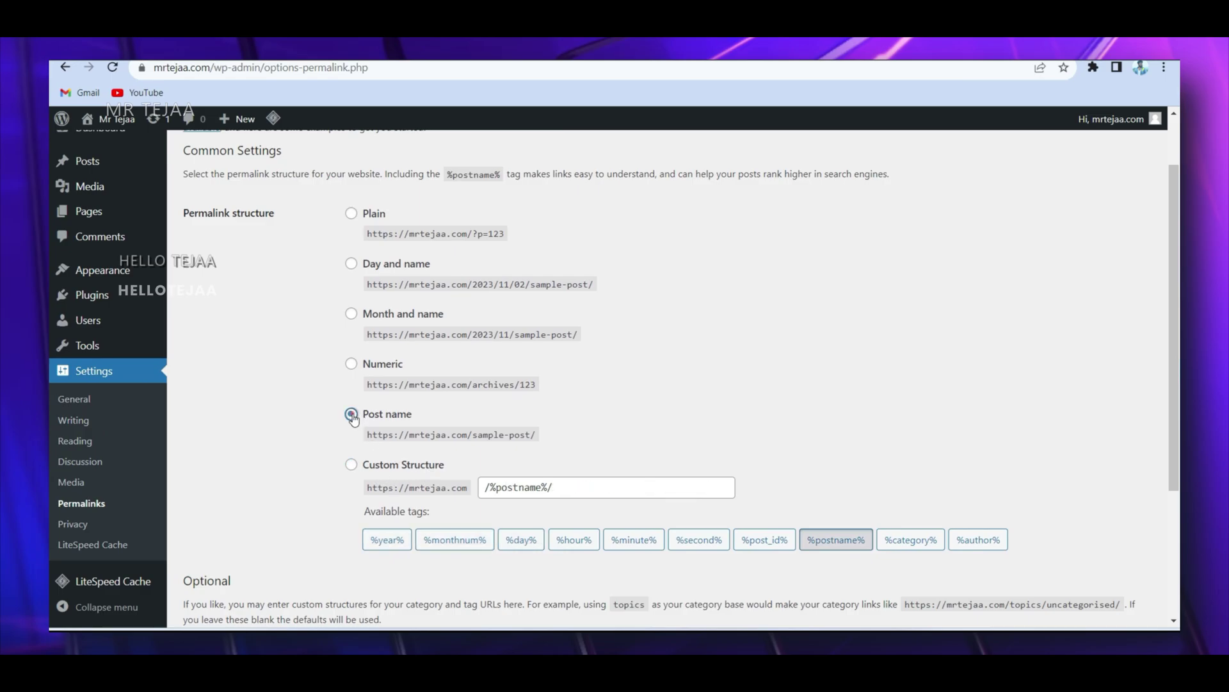
scroll(397, 431, "down", 3)
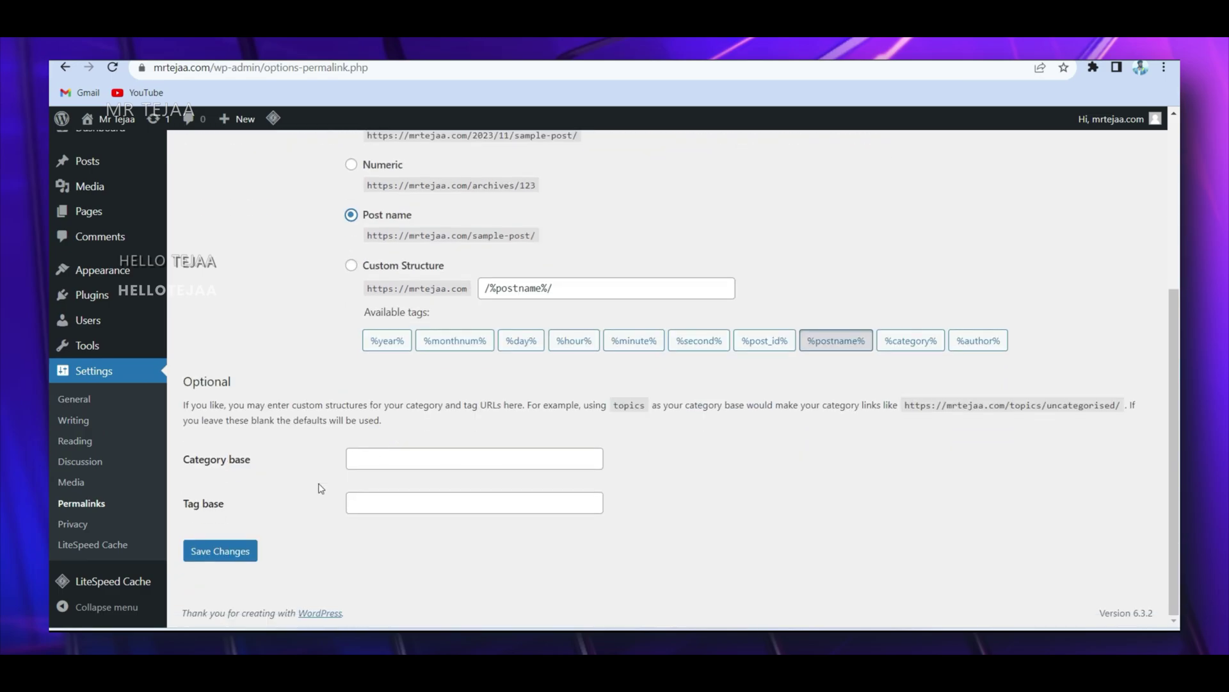
left_click(237, 549)
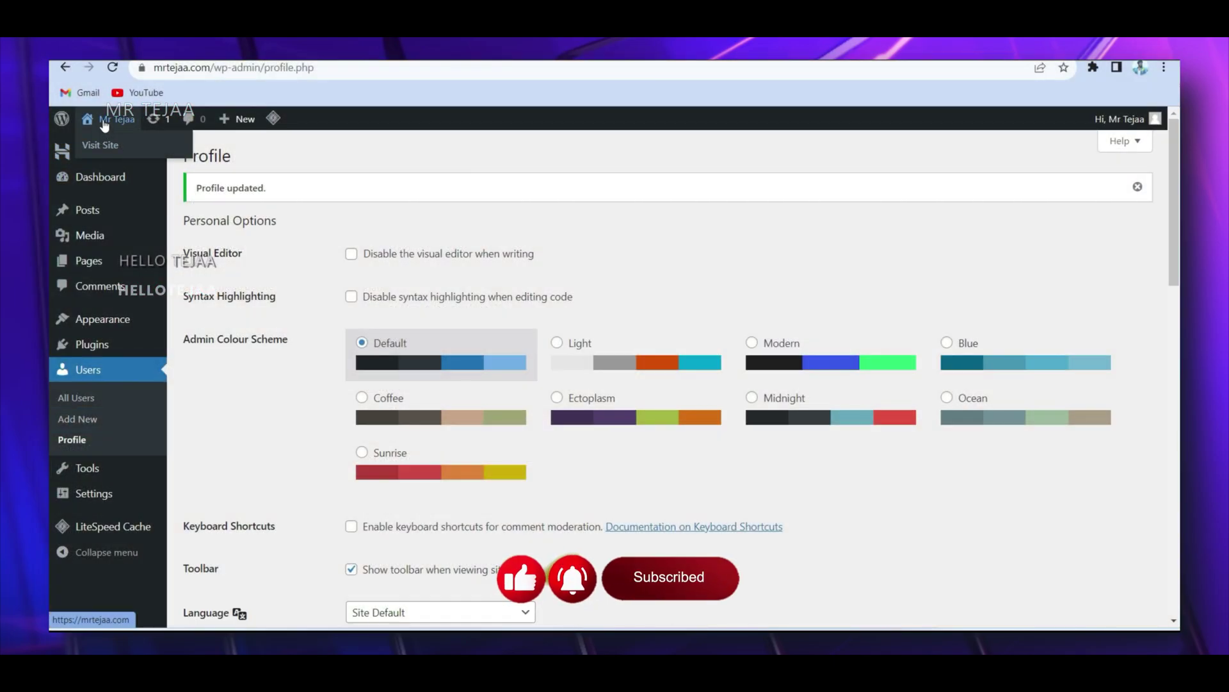
right_click(90, 146)
left_click(118, 159)
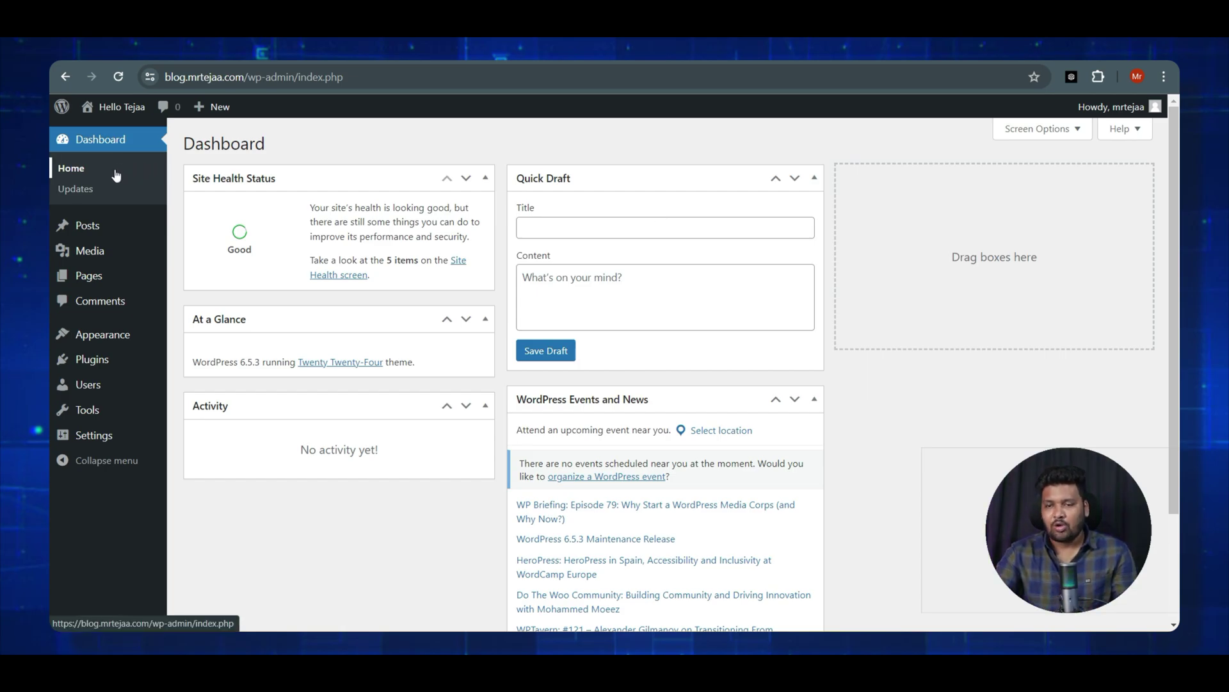
- Open the live site in a new browser tab
mouse_move(110, 108)
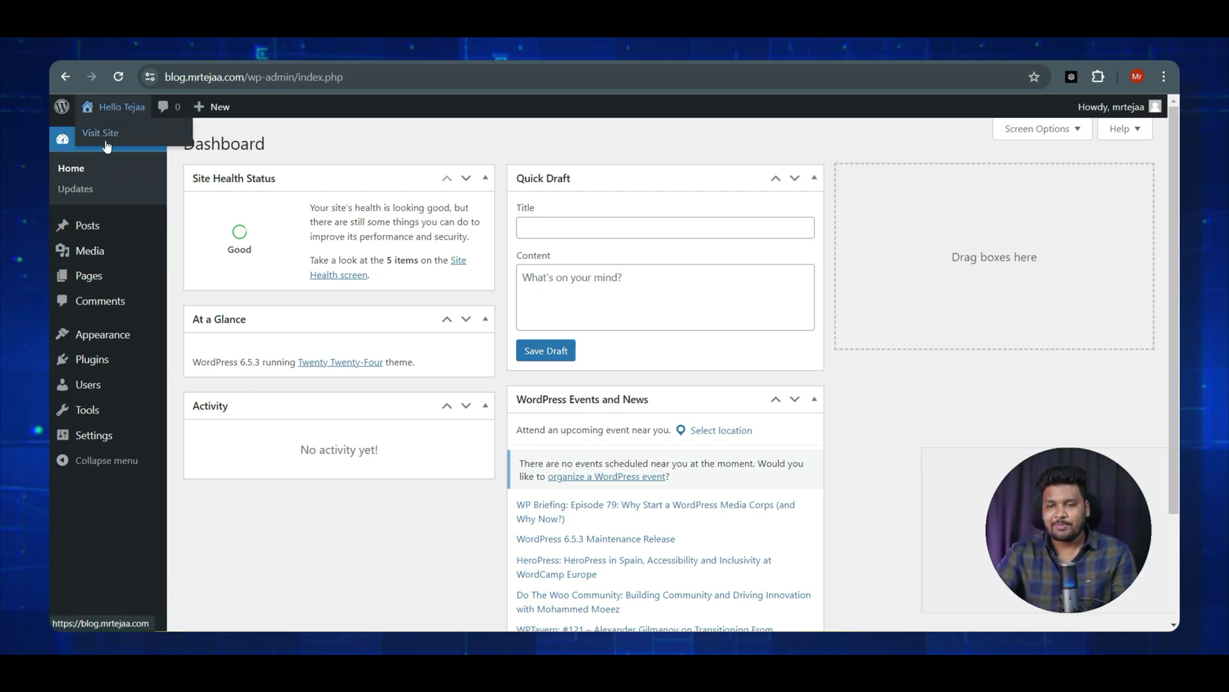
right_click(108, 134)
left_click(141, 158)
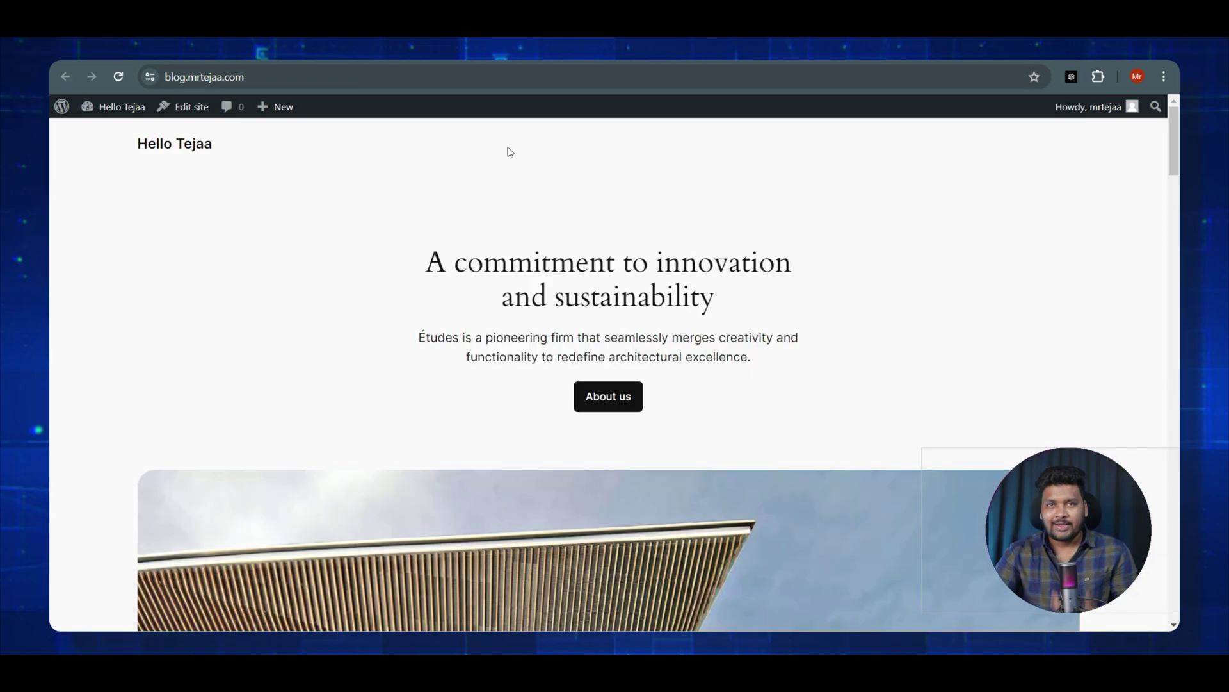
scroll(546, 170, "down", 15)
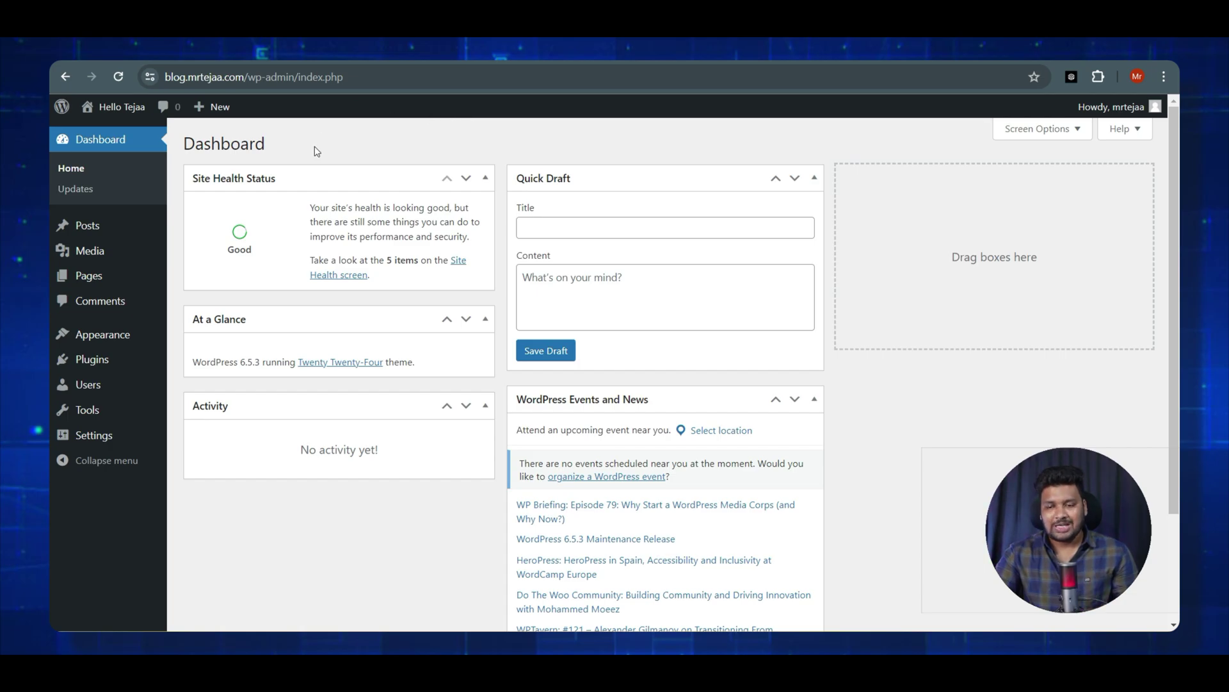
- Search the theme directory for 'astra', install the Astra theme and activate it
mouse_move(112, 326)
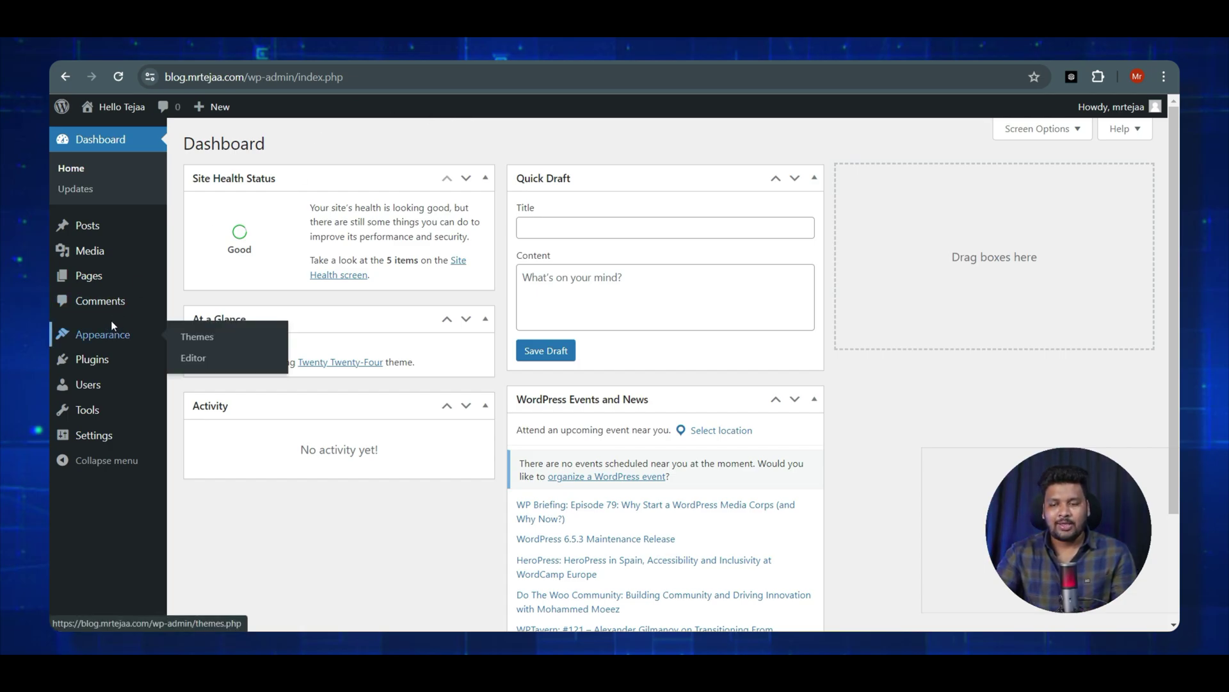
left_click(185, 340)
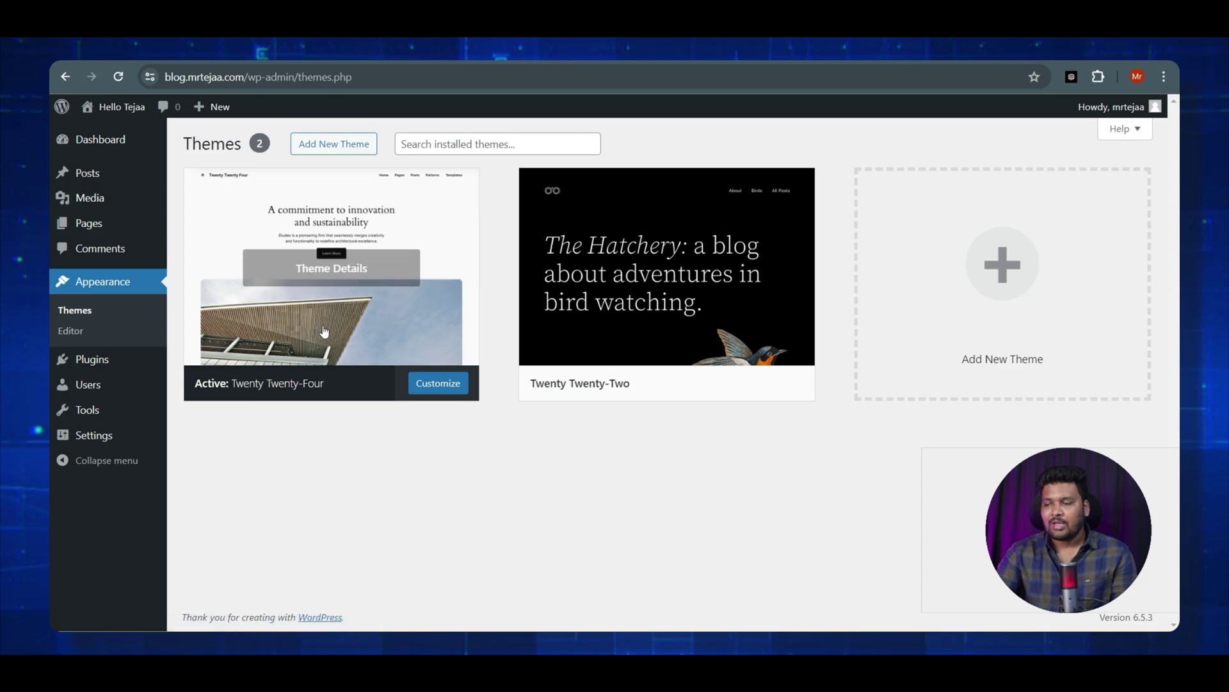
left_click(348, 146)
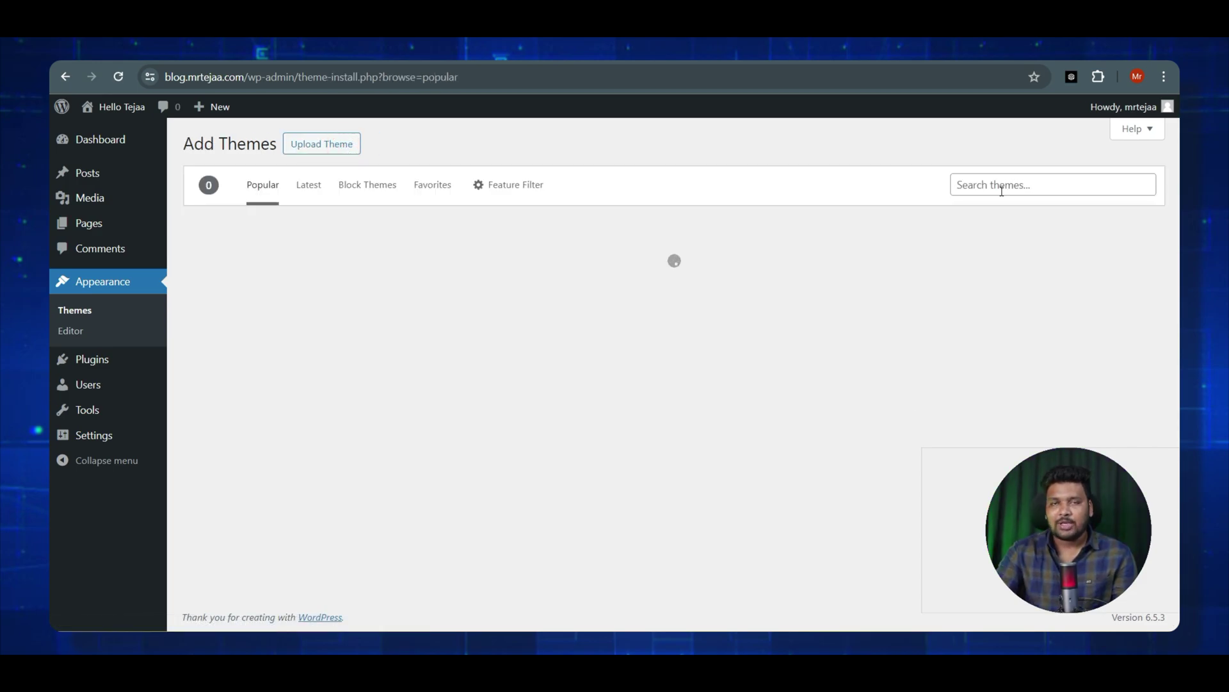
left_click(1002, 190)
type("astra")
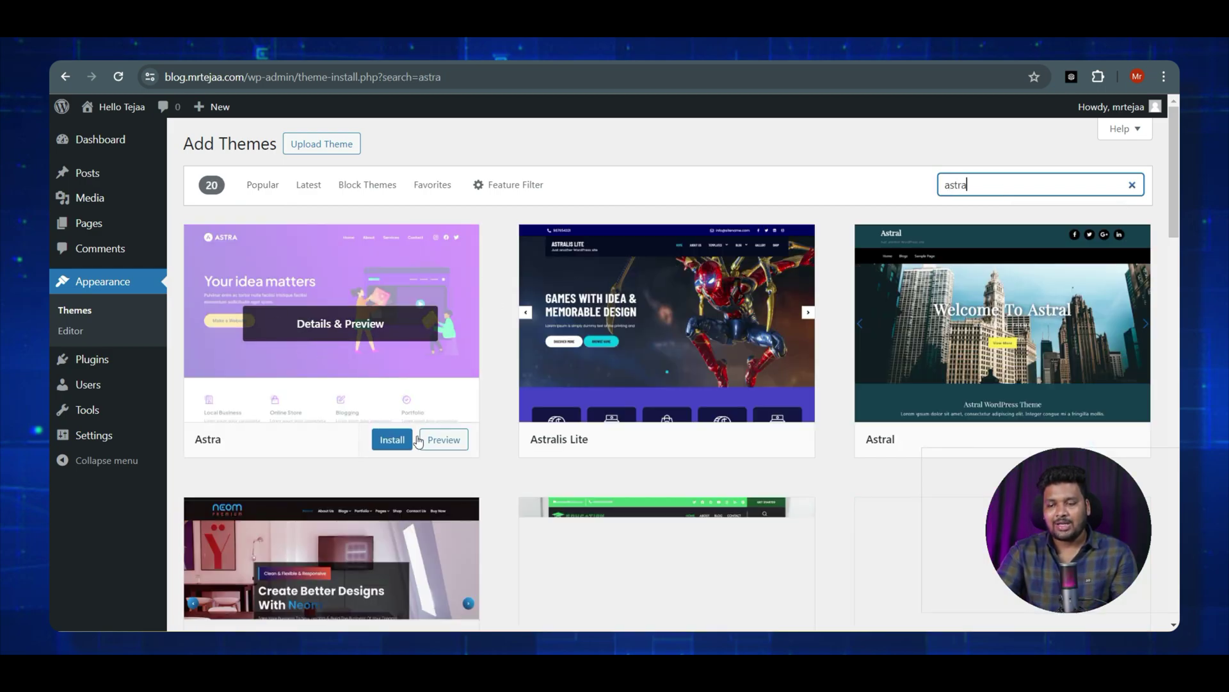
left_click(393, 444)
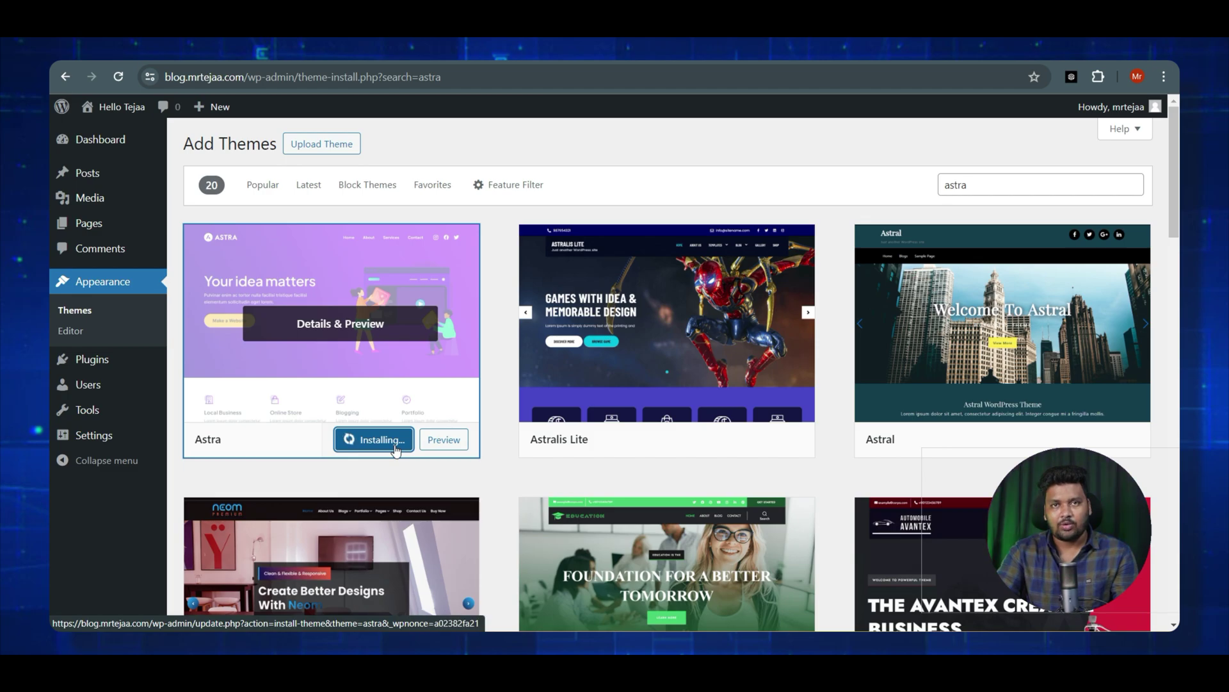
left_click(369, 440)
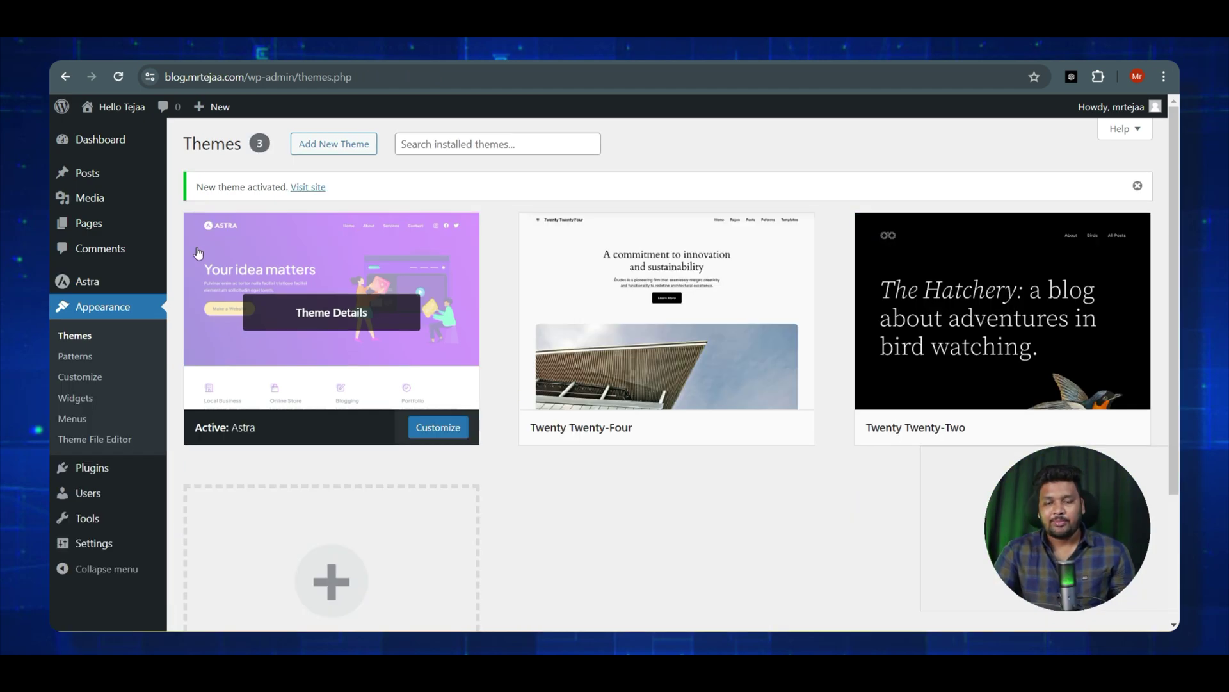
mouse_move(83, 286)
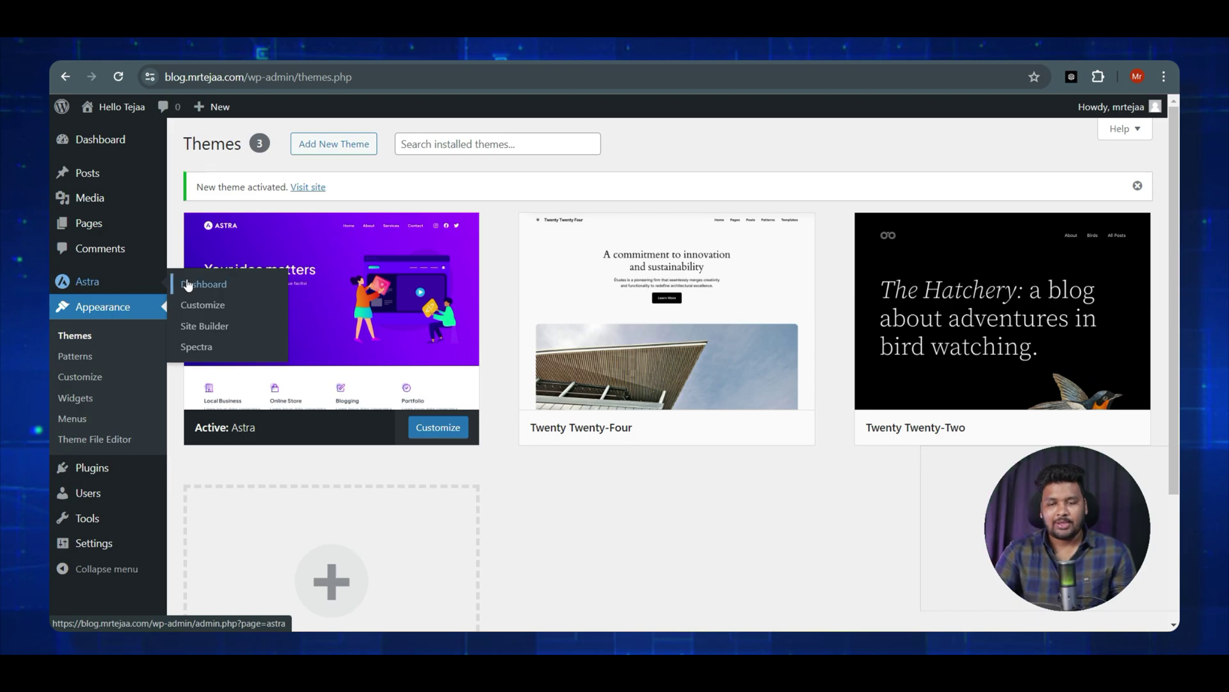
- From the Astra dashboard, install and activate Starter Templates, then choose Build with Templates
left_click(214, 286)
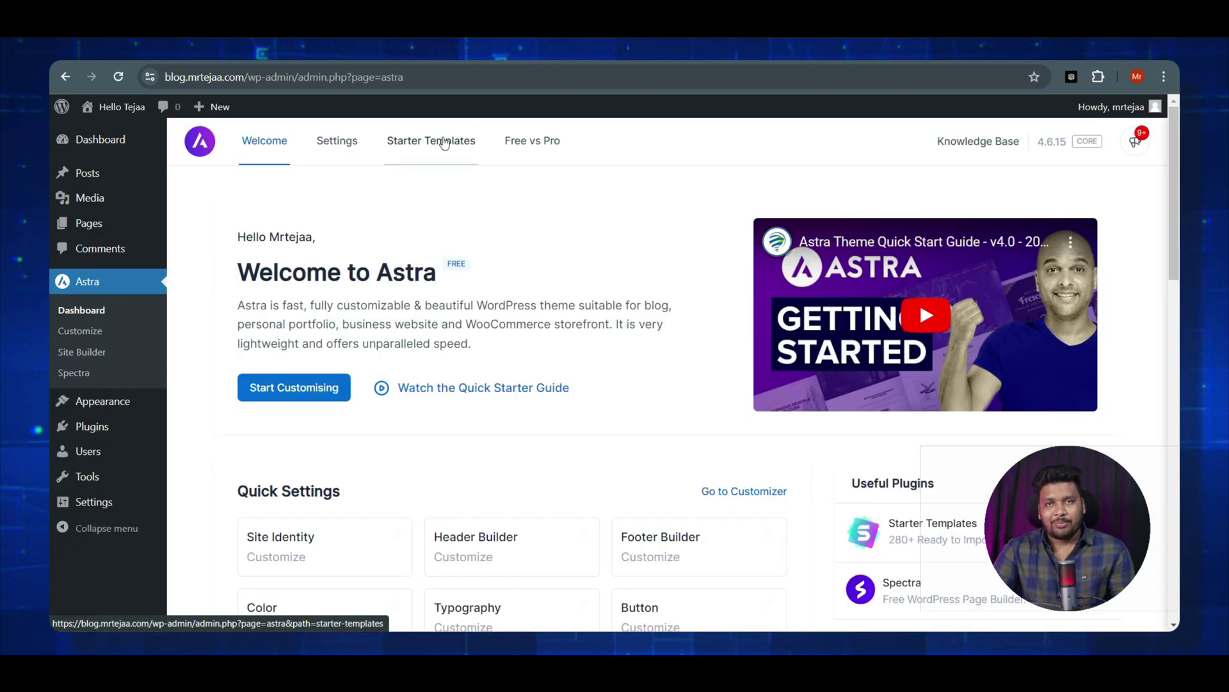
left_click(443, 142)
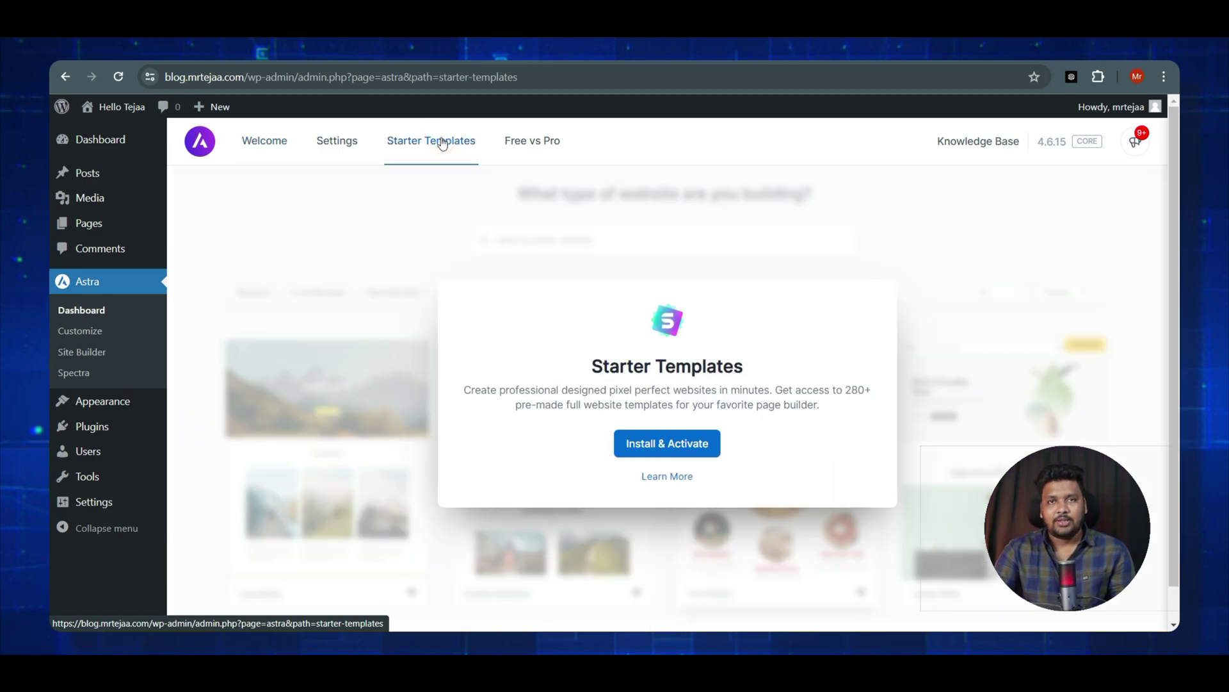
left_click(674, 445)
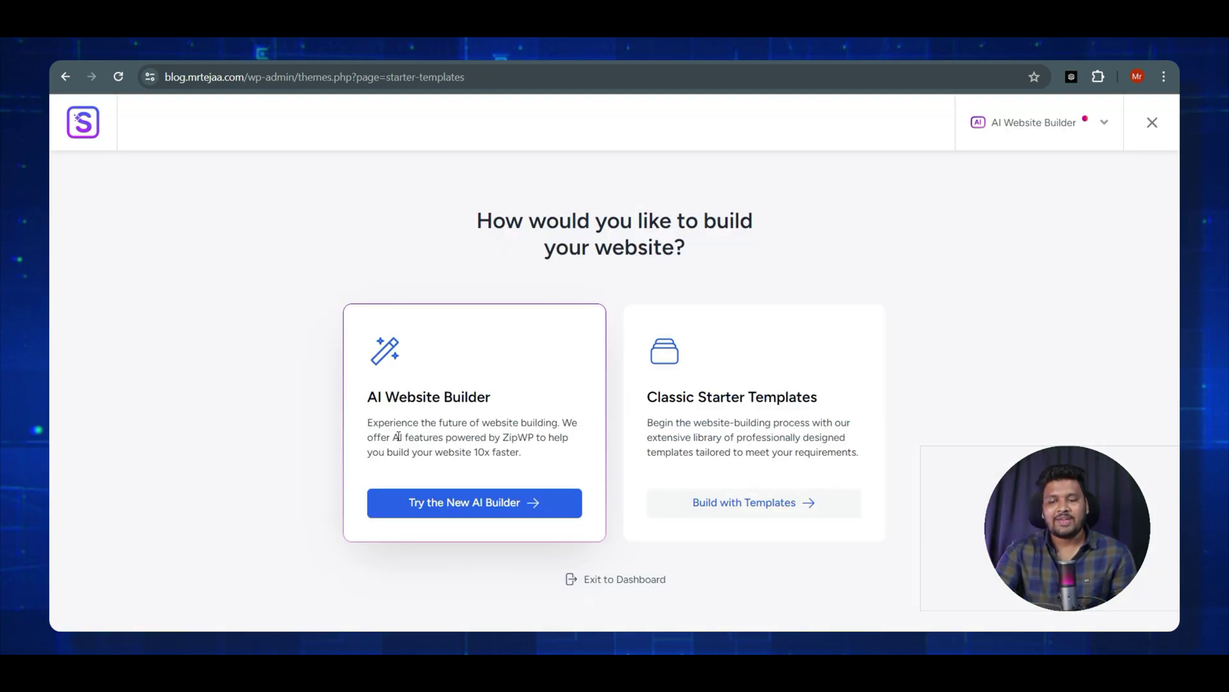
left_click(743, 506)
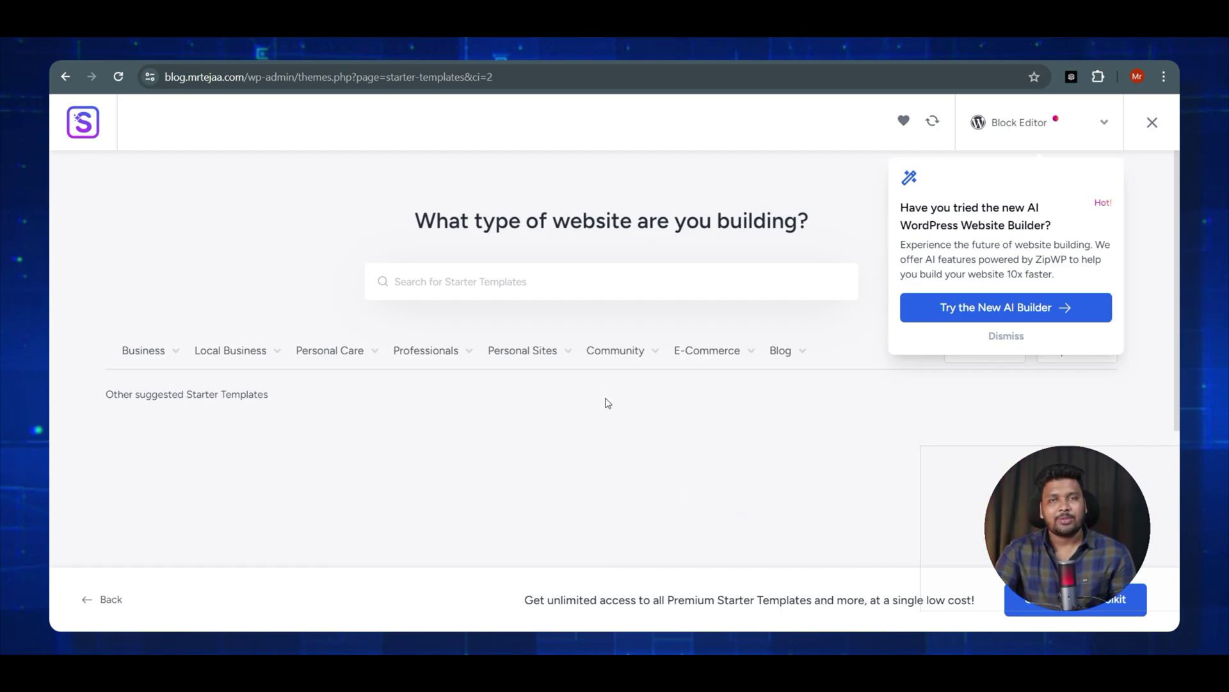
- Dismiss the AI builder promotion and browse the Block Editor template gallery and categories
left_click(1006, 336)
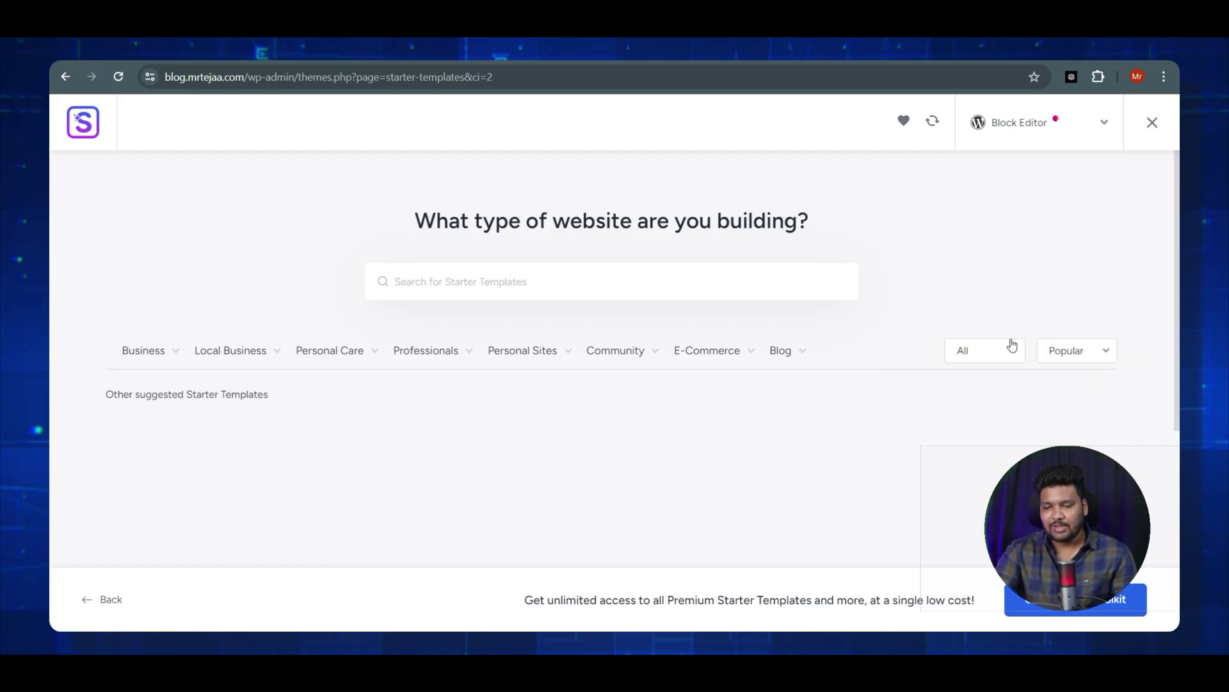
scroll(367, 276, "down", 2)
scroll(606, 307, "down", 12)
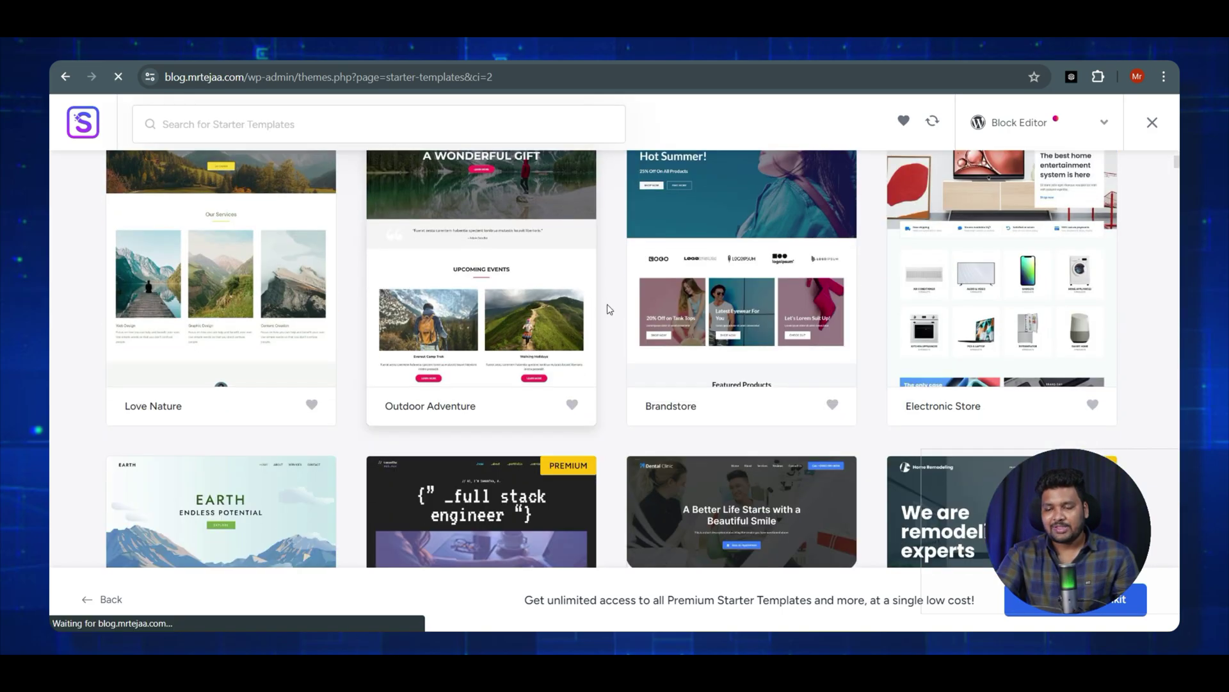
scroll(630, 311, "up", 15)
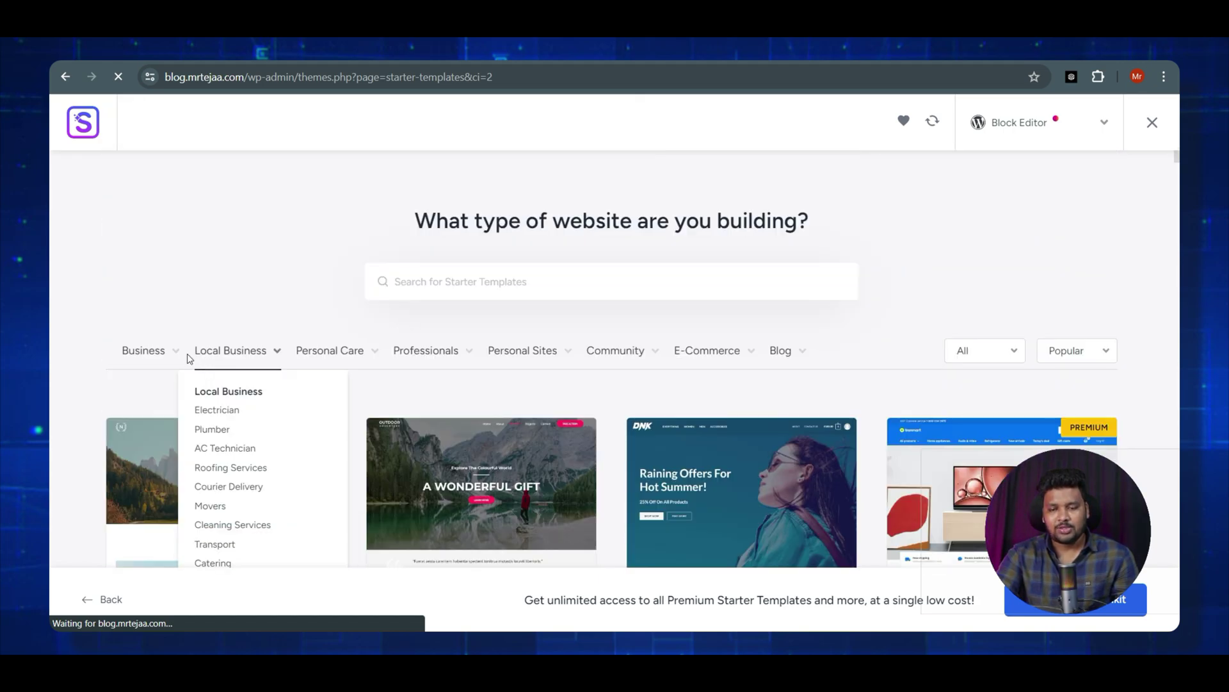
mouse_move(340, 363)
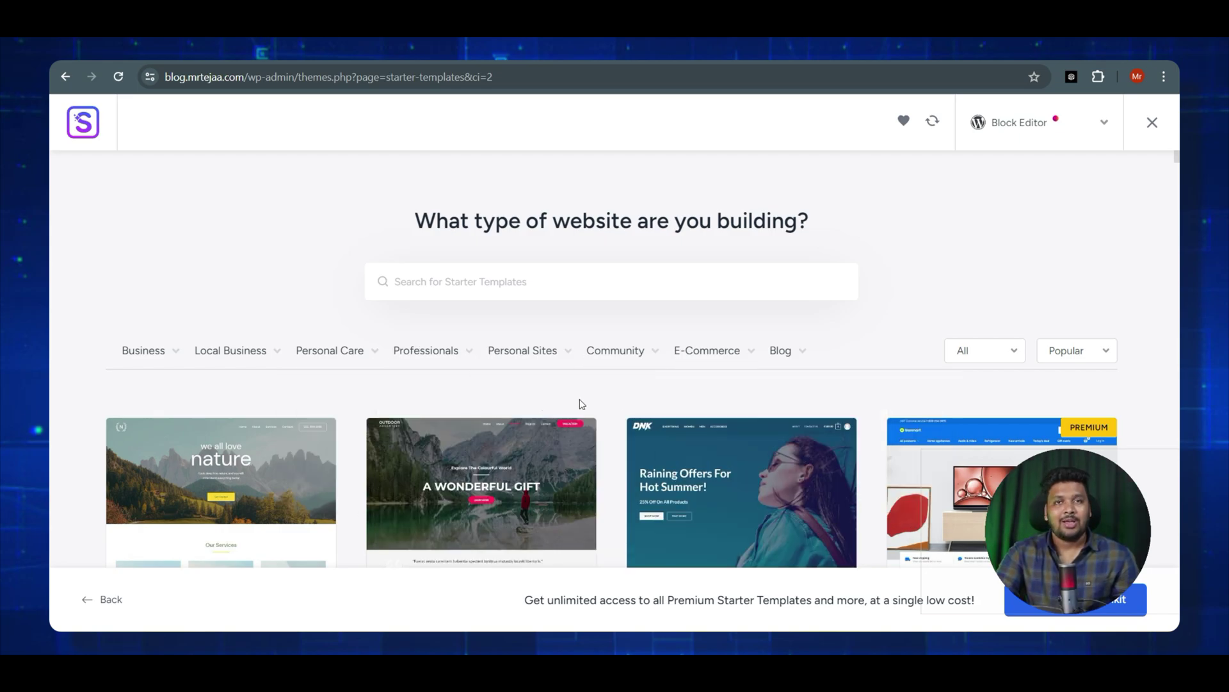
mouse_move(706, 365)
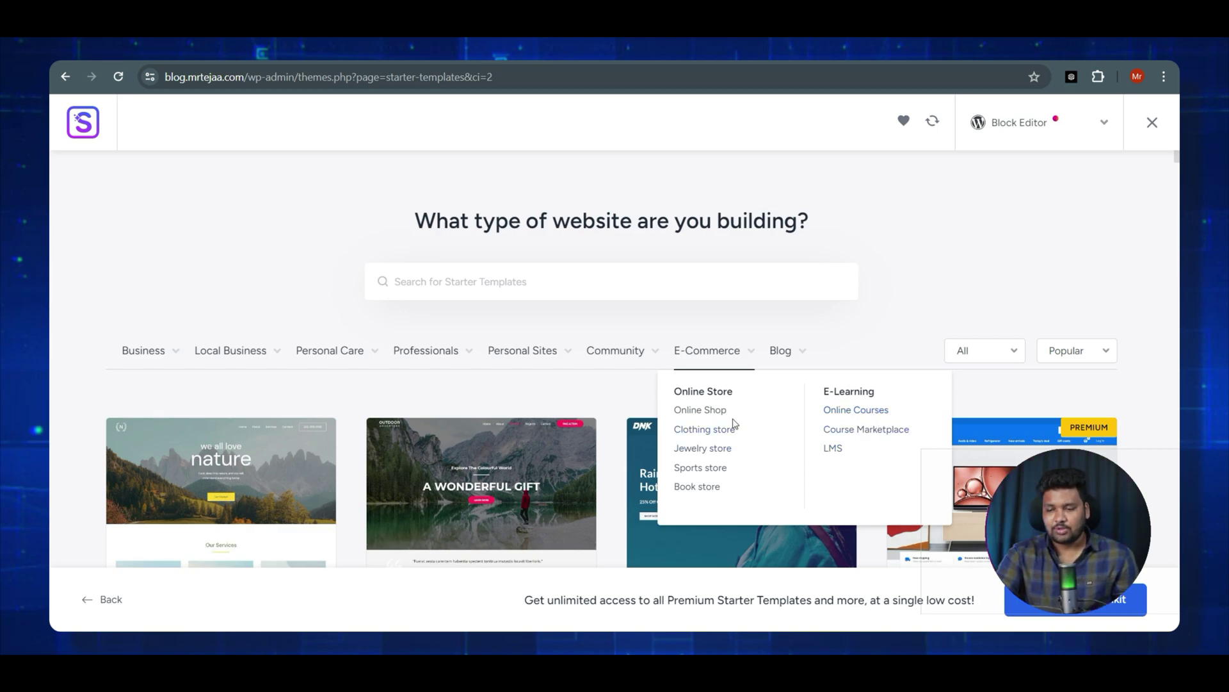
- Filter the template gallery to Online Shop designs
left_click(713, 415)
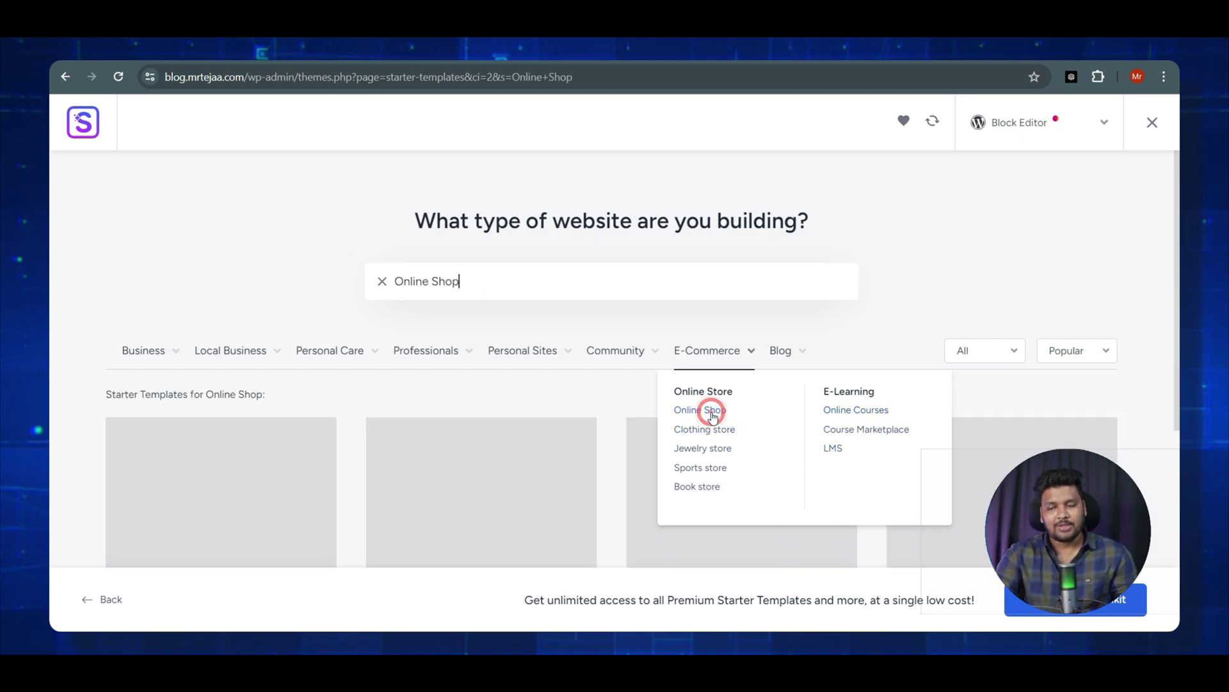
scroll(447, 316, "down", 5)
scroll(447, 316, "down", 10)
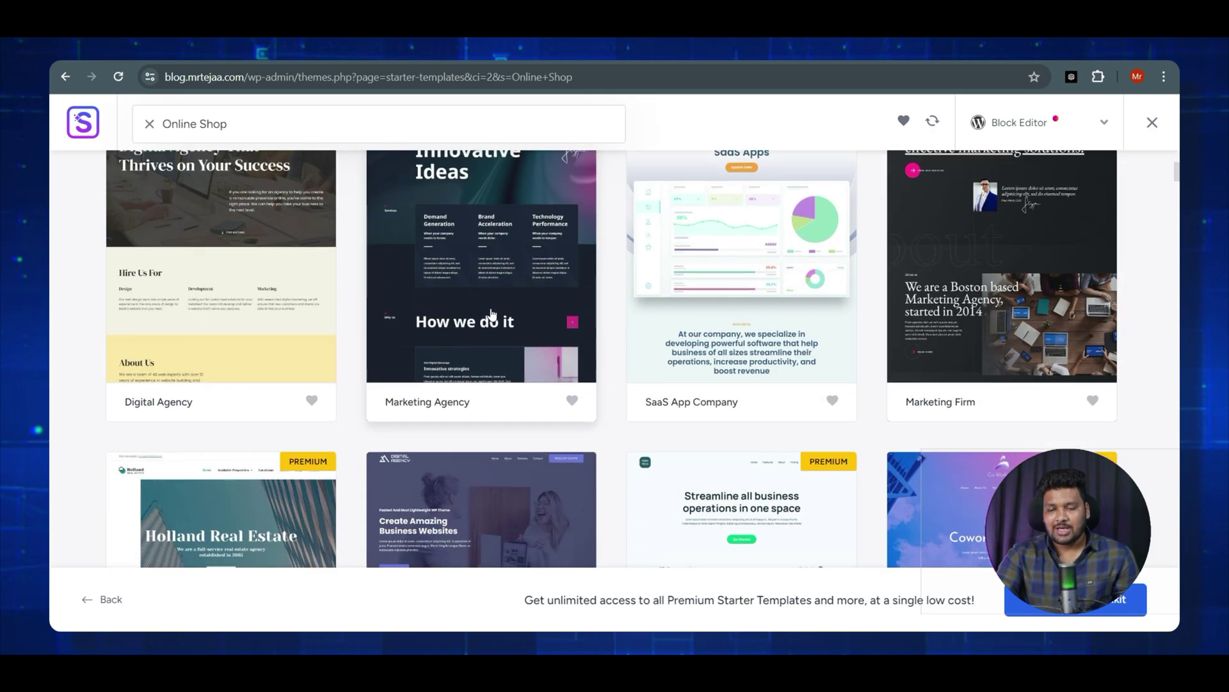
scroll(685, 321, "up", 15)
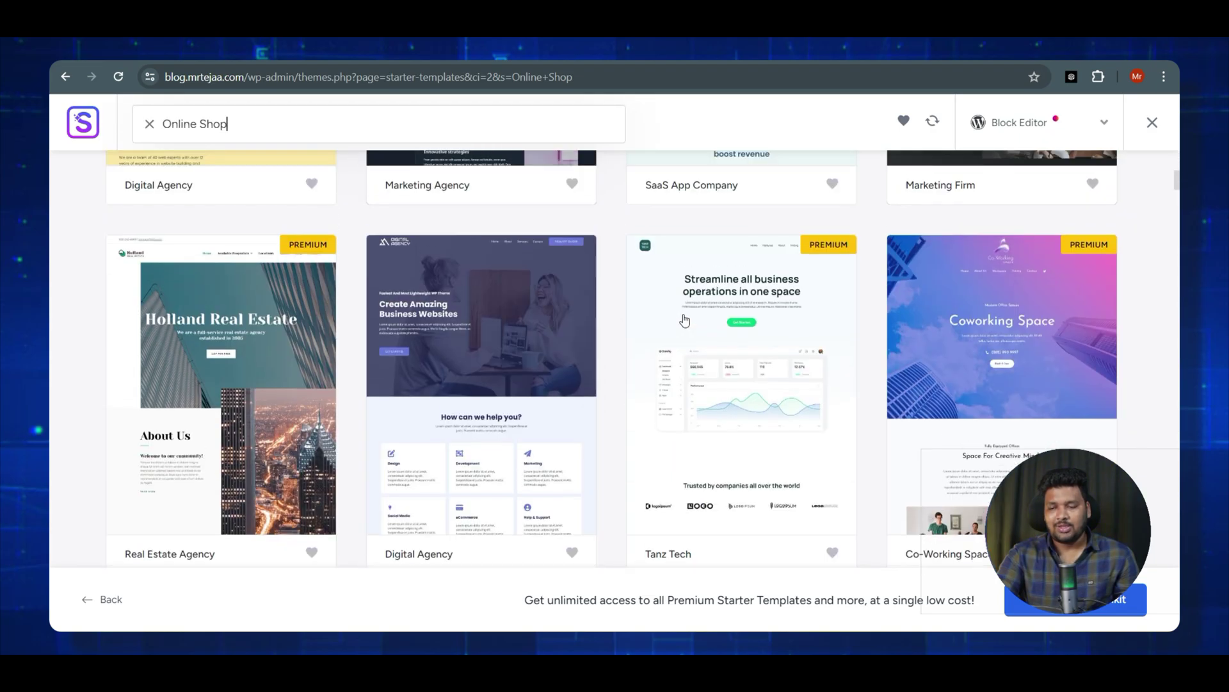
- Show all E-Commerce templates and select the Organic Store template
left_click(707, 282)
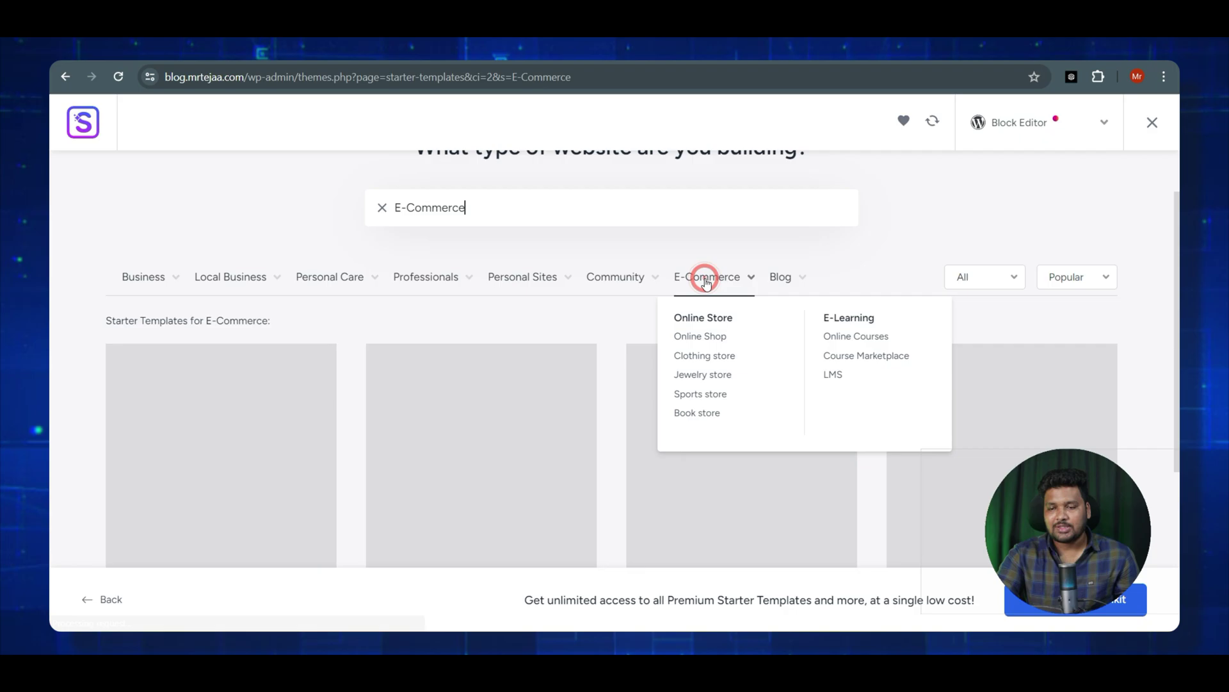
scroll(502, 348, "down", 3)
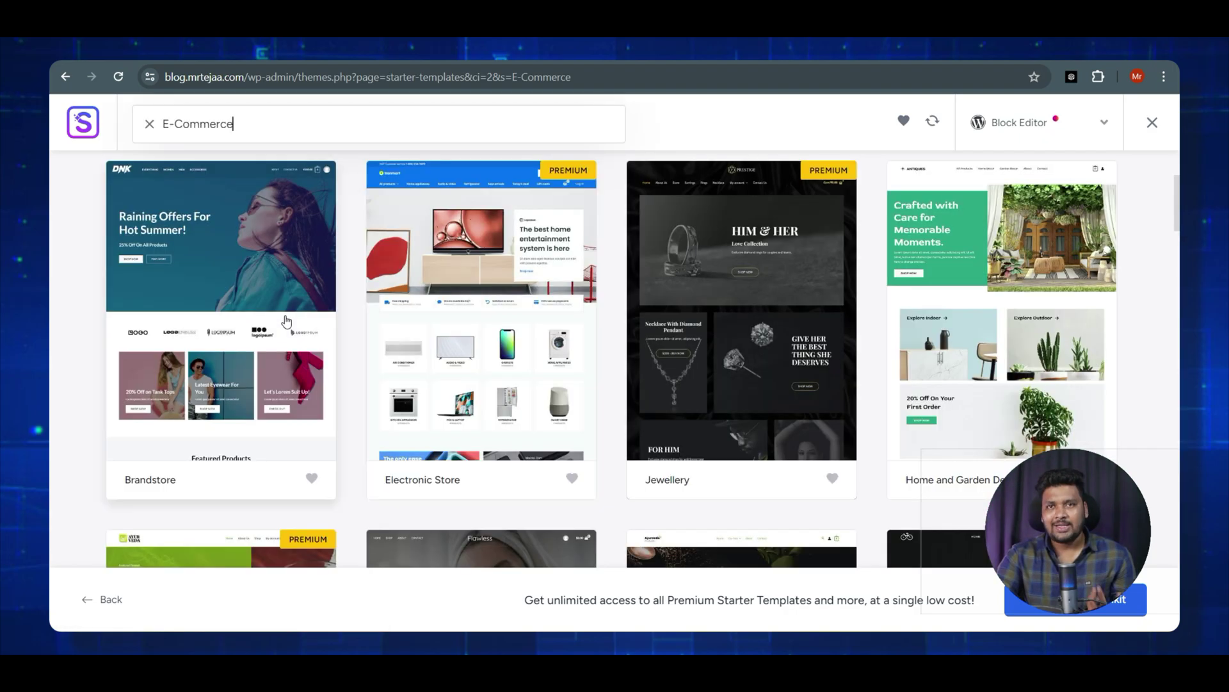
scroll(678, 340, "down", 1)
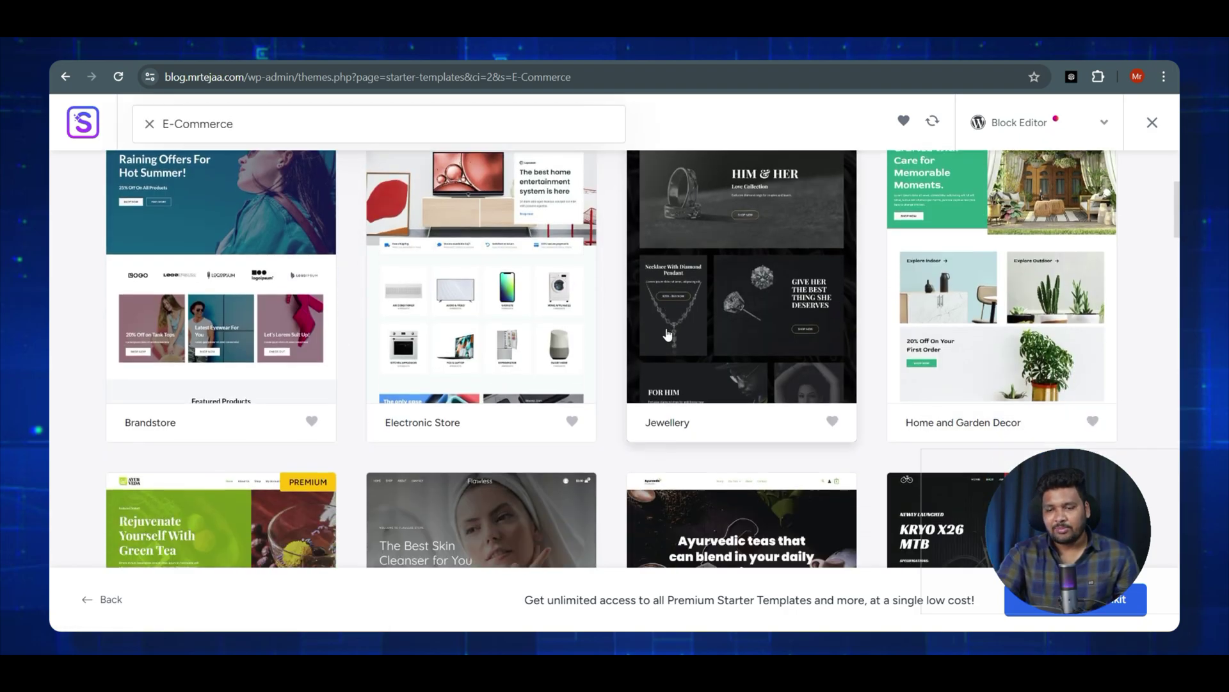
scroll(678, 340, "up", 1)
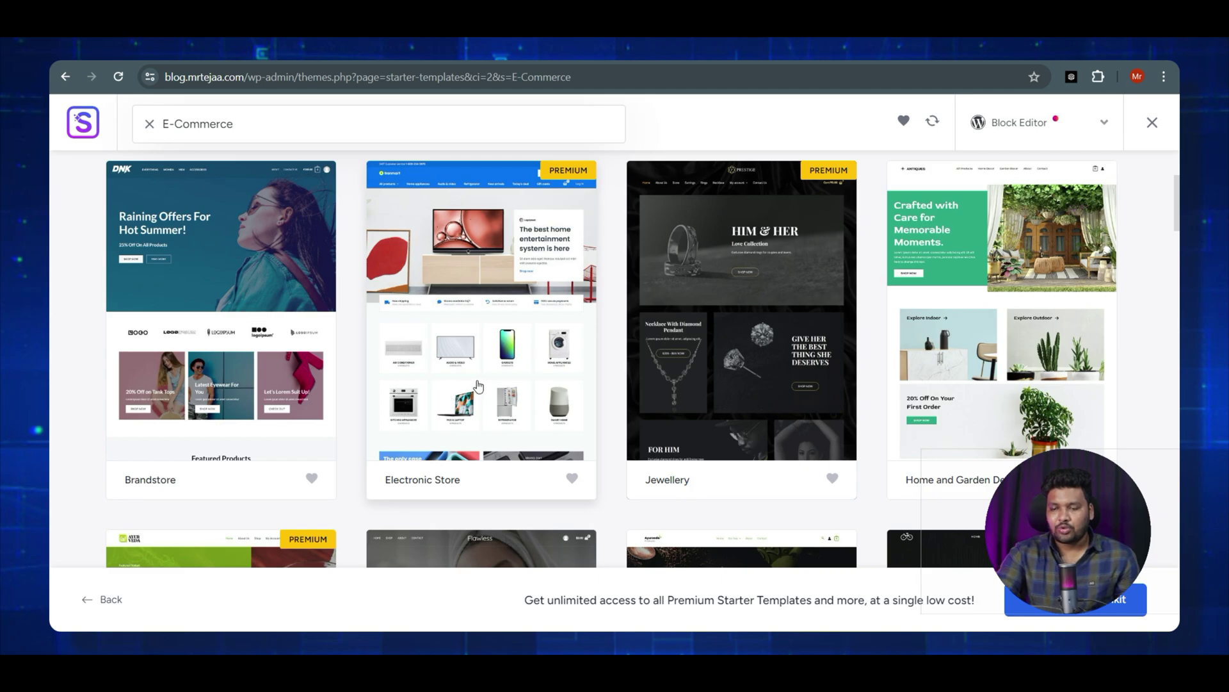
scroll(479, 386, "down", 8)
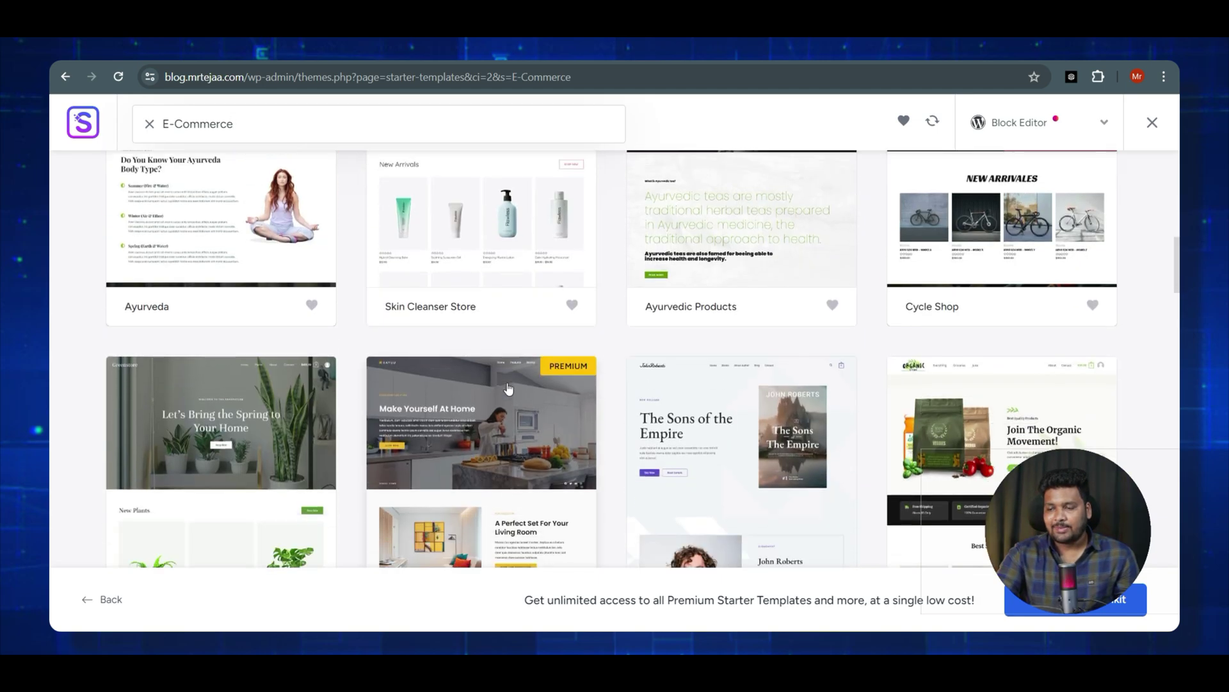
scroll(508, 389, "down", 5)
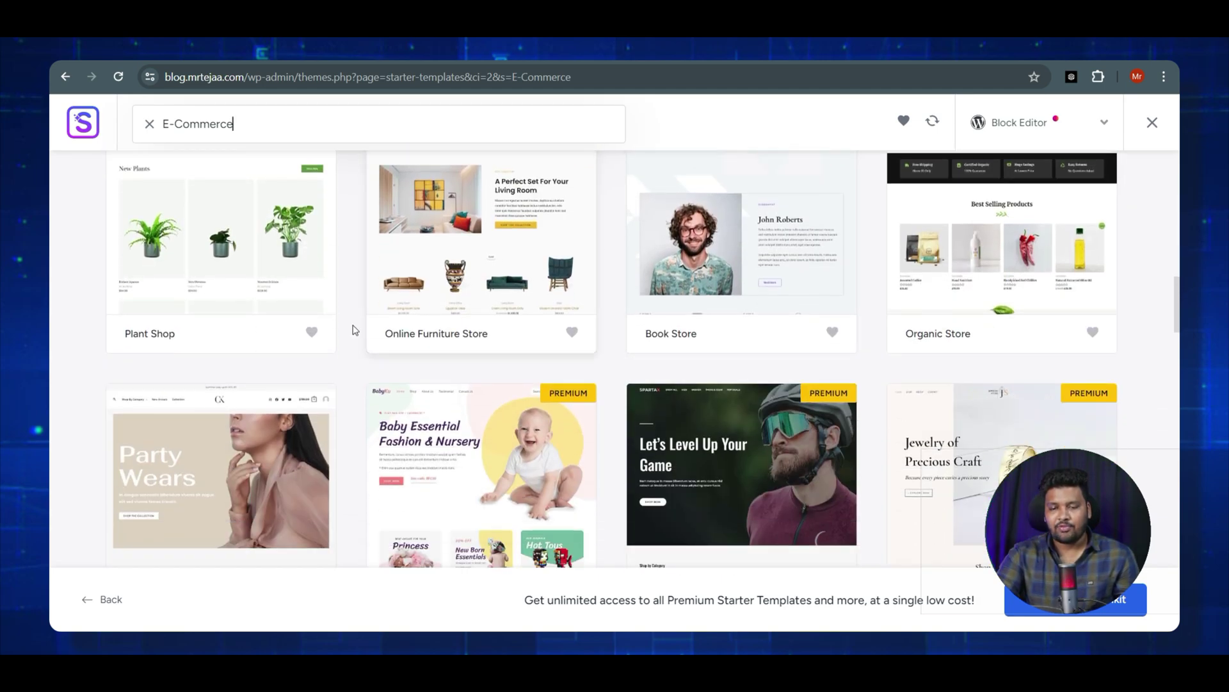
scroll(471, 295, "down", 1)
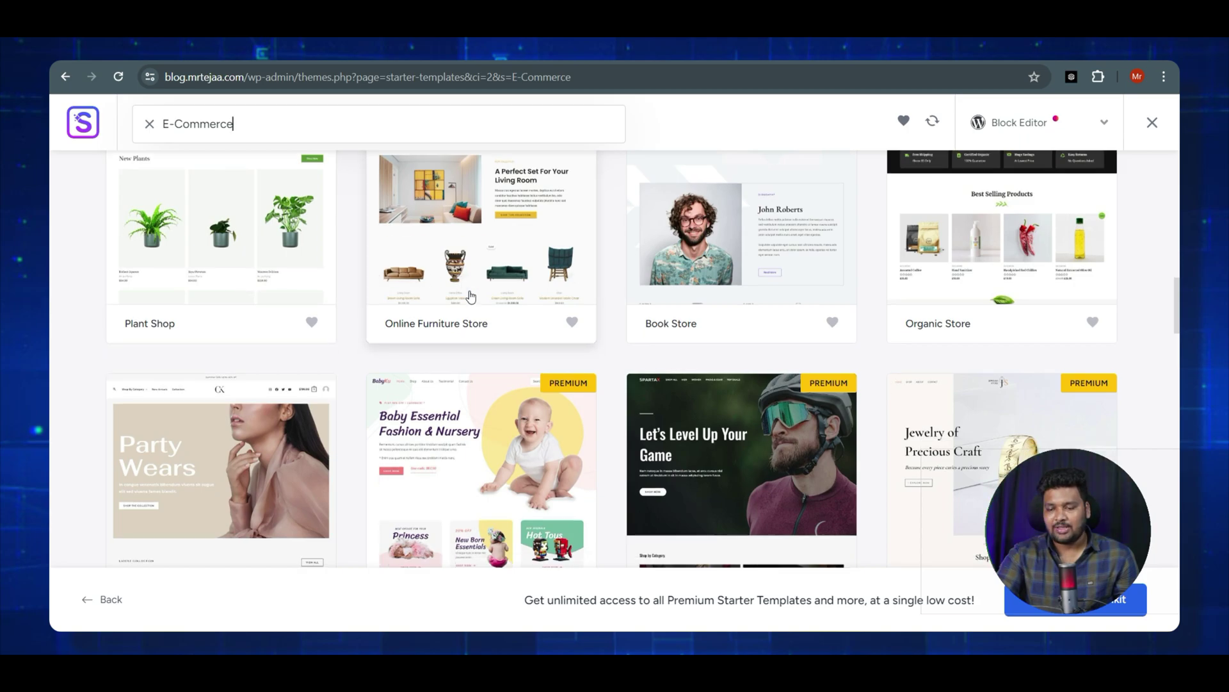
scroll(471, 295, "down", 4)
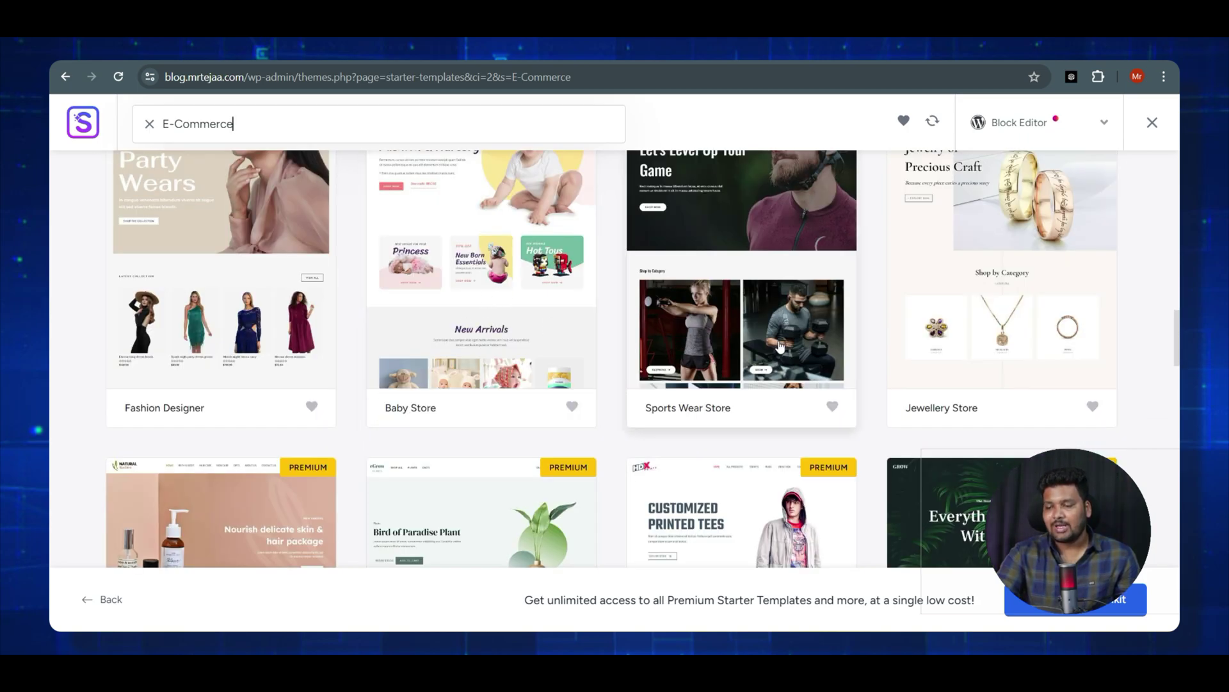
scroll(779, 344, "down", 17)
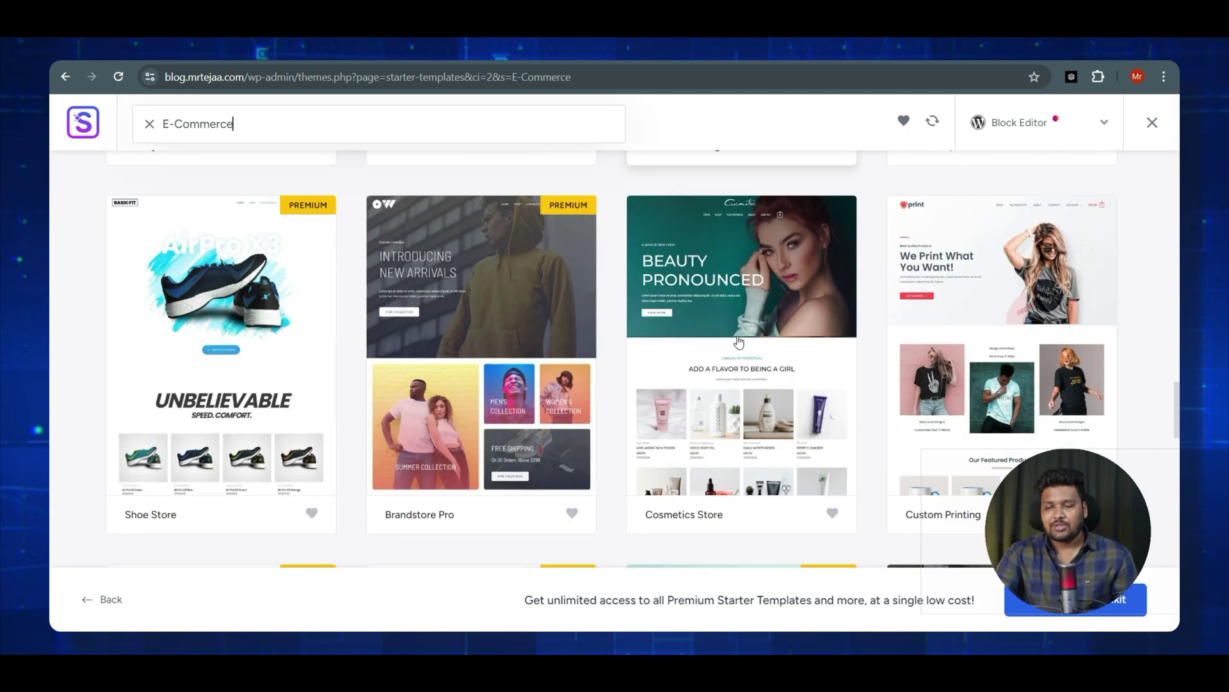
scroll(740, 343, "down", 2)
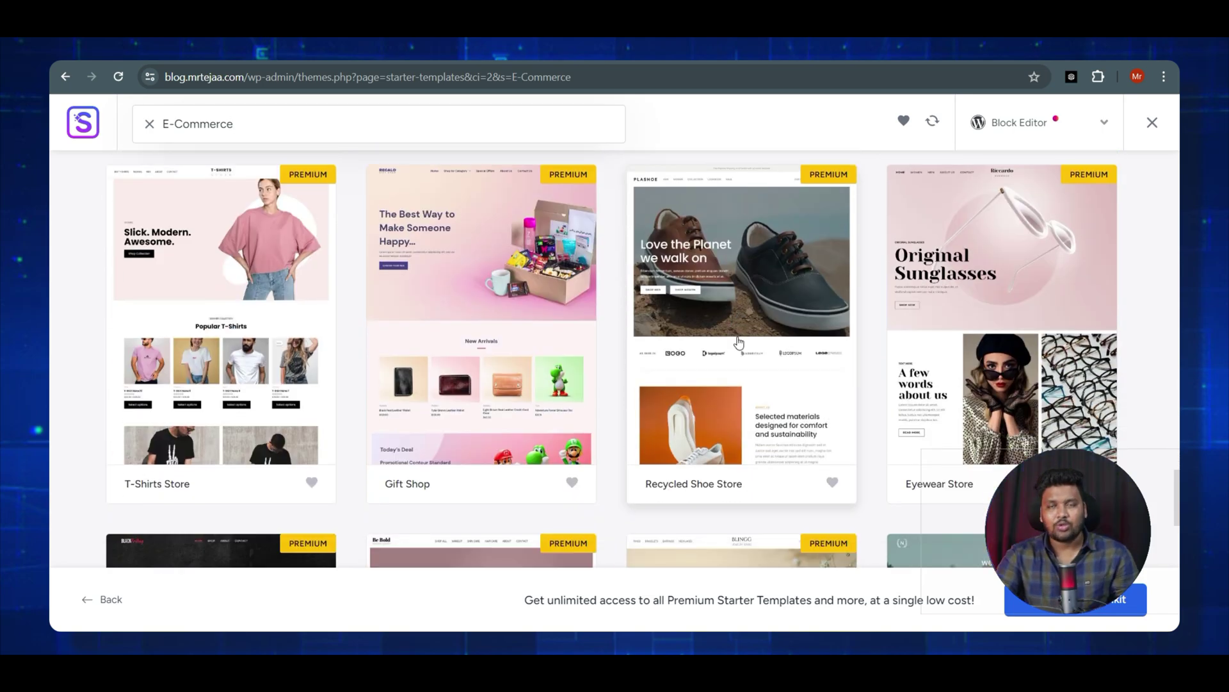
scroll(737, 343, "up", 20)
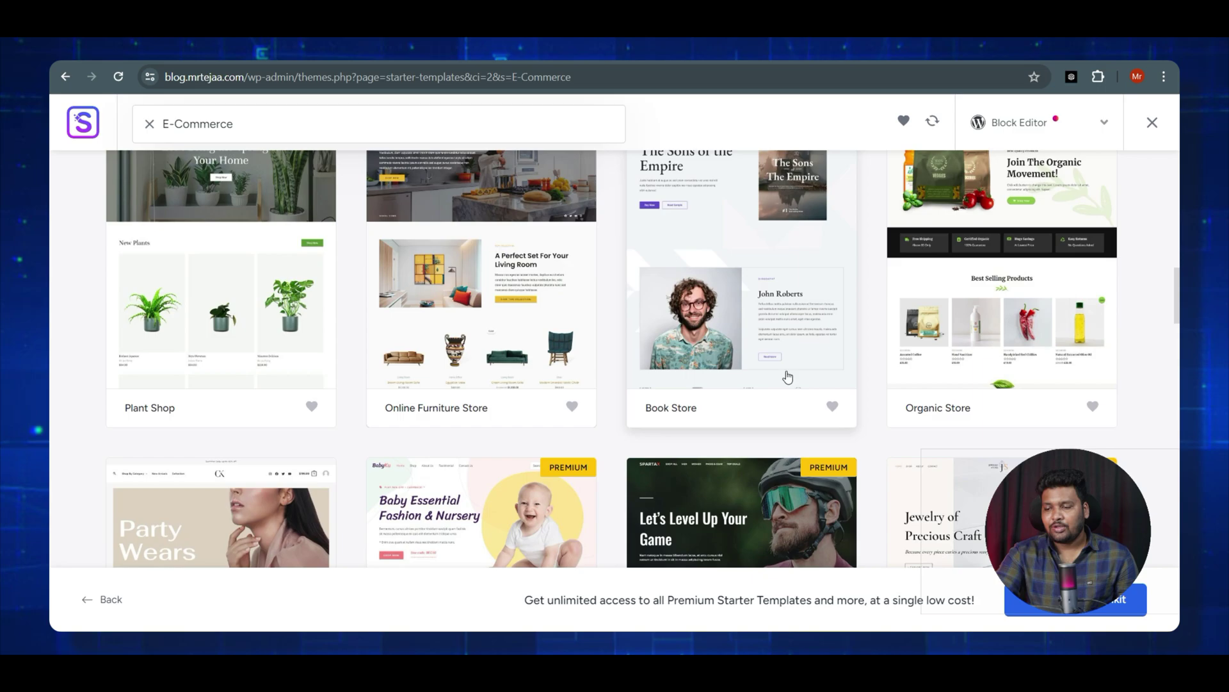
left_click(982, 310)
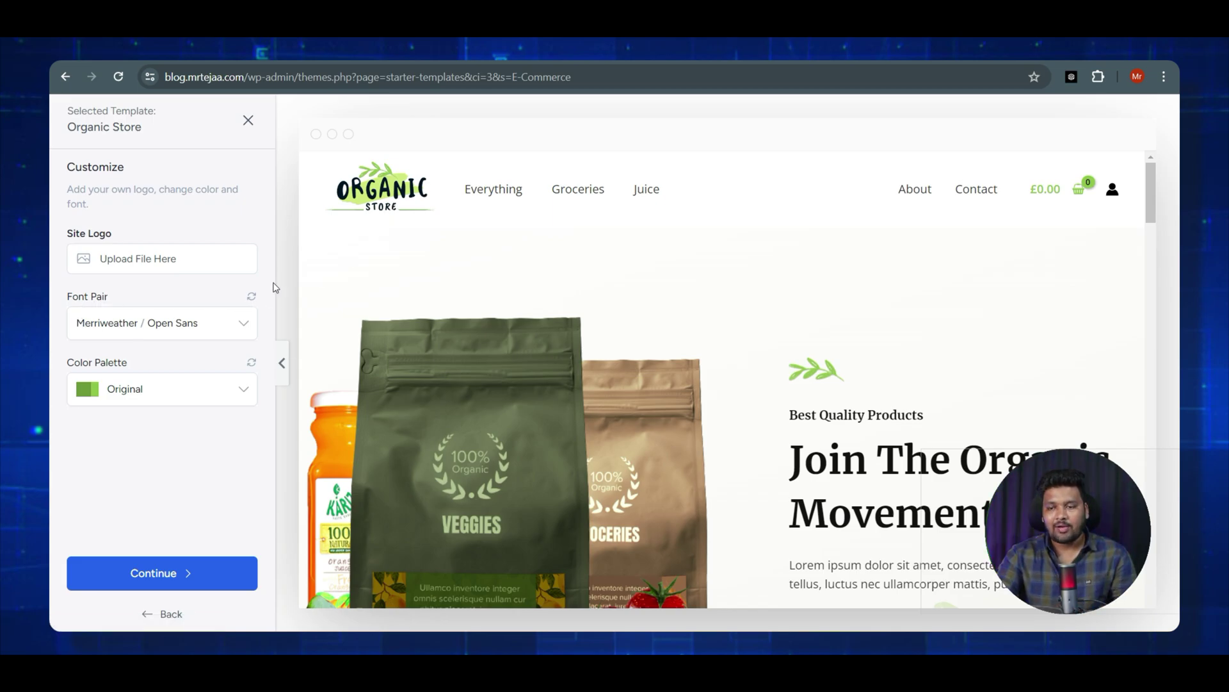
- Set the font pair to Poppins / Lato and preview the red Style 3 palette
left_click(98, 323)
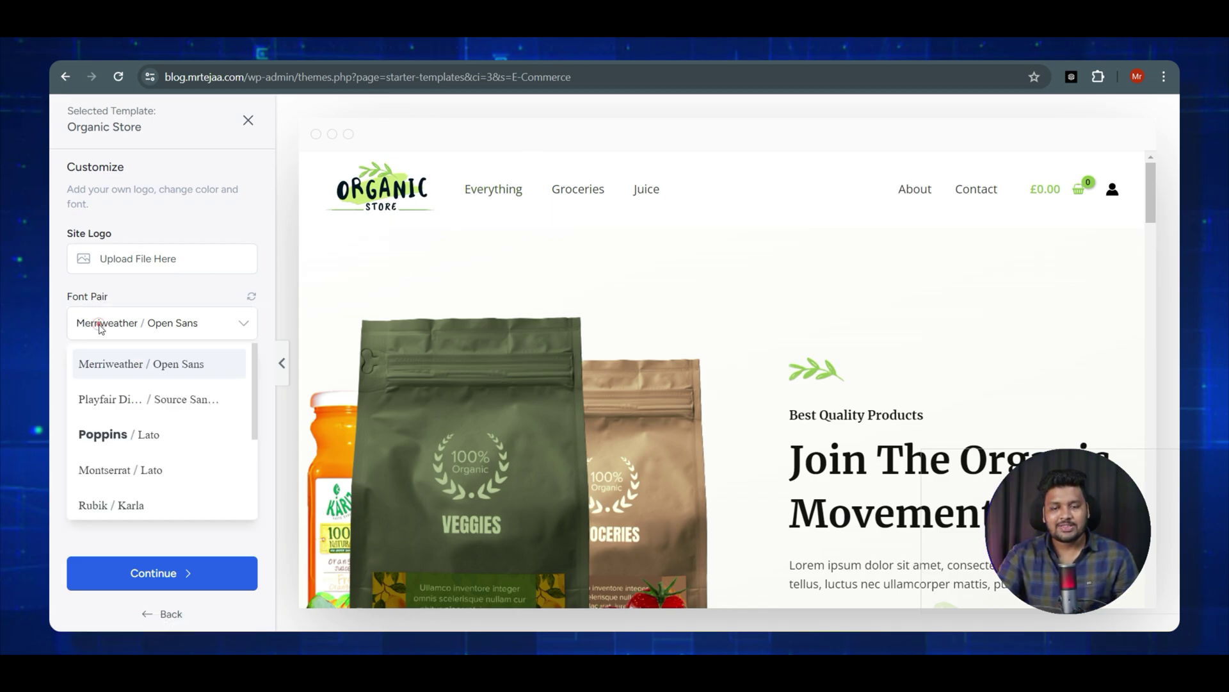
left_click(126, 433)
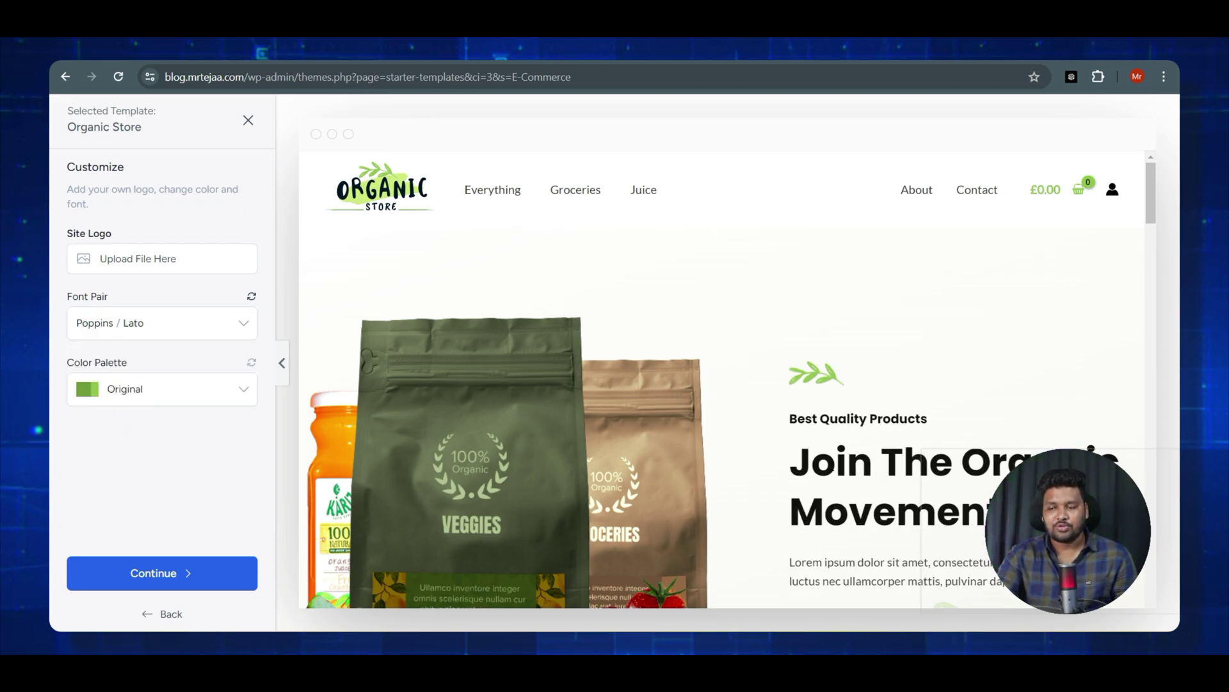
left_click(142, 401)
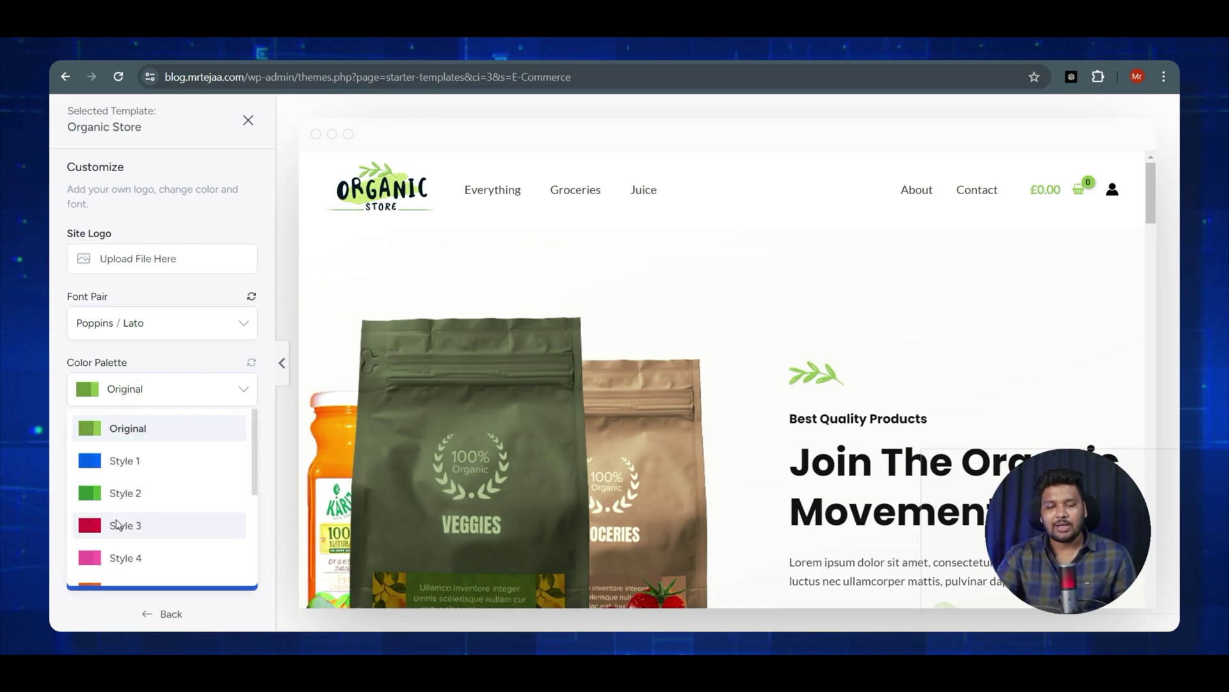
left_click(115, 522)
- Preview the blue Style 1 palette, revert to the Original colours, and continue
scroll(743, 252, "down", 10)
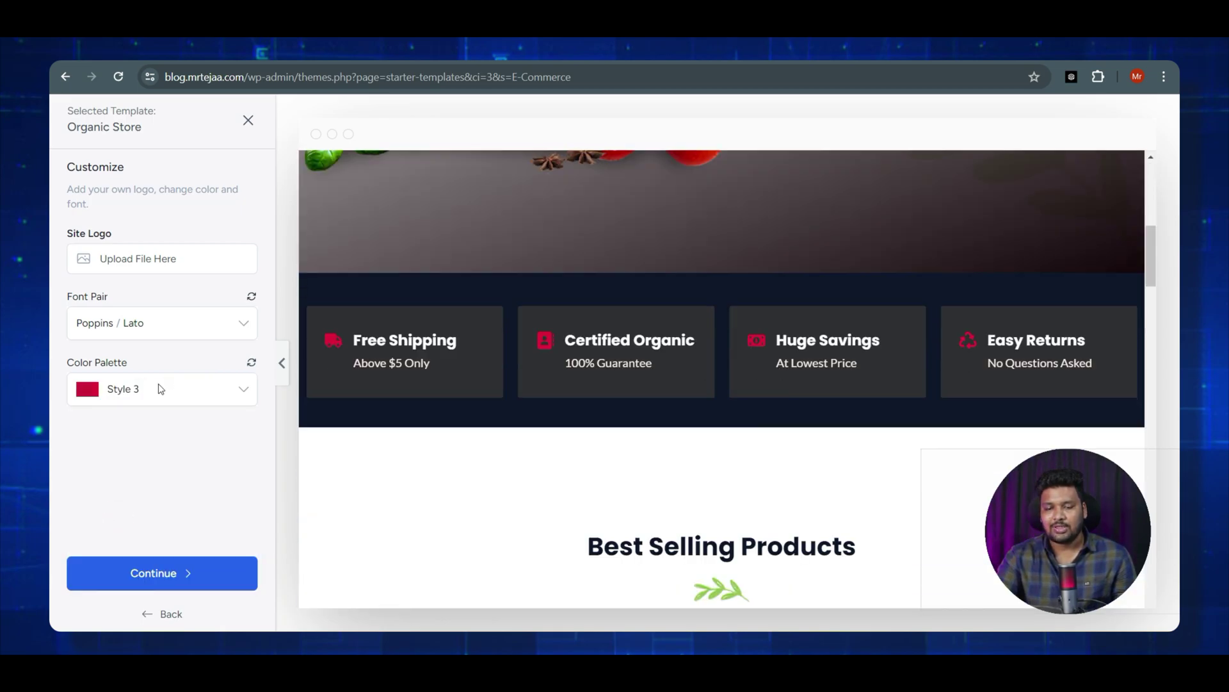
left_click(160, 389)
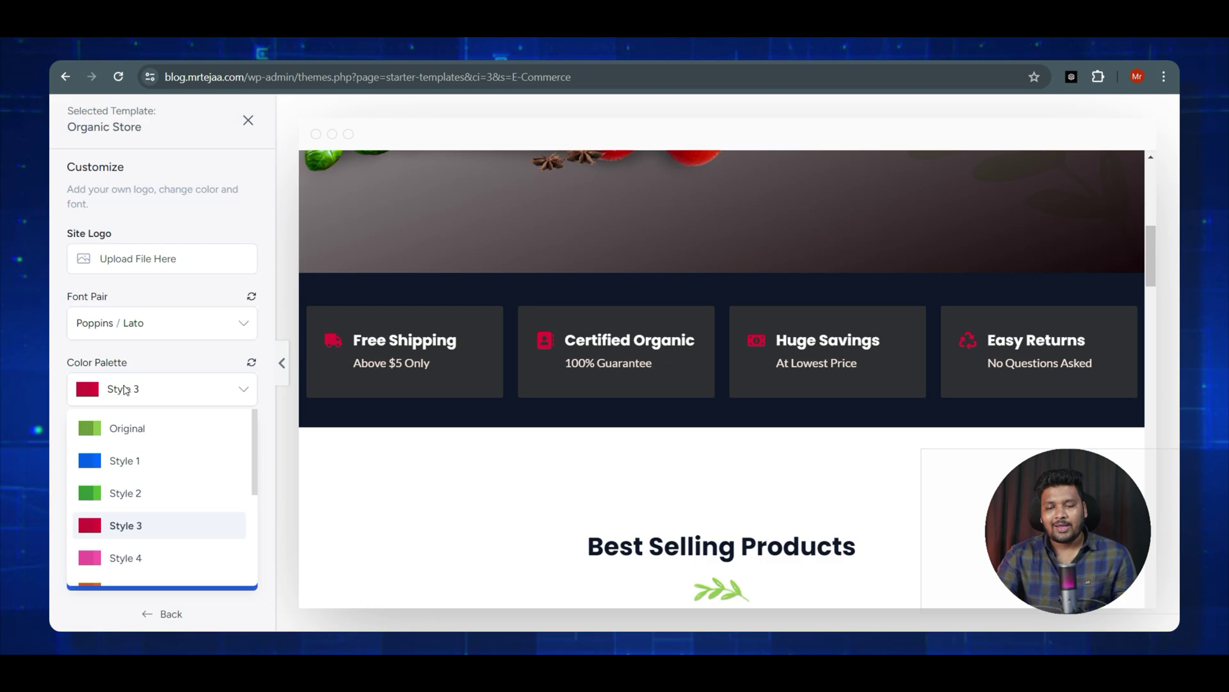
left_click(127, 465)
scroll(722, 431, "down", 8)
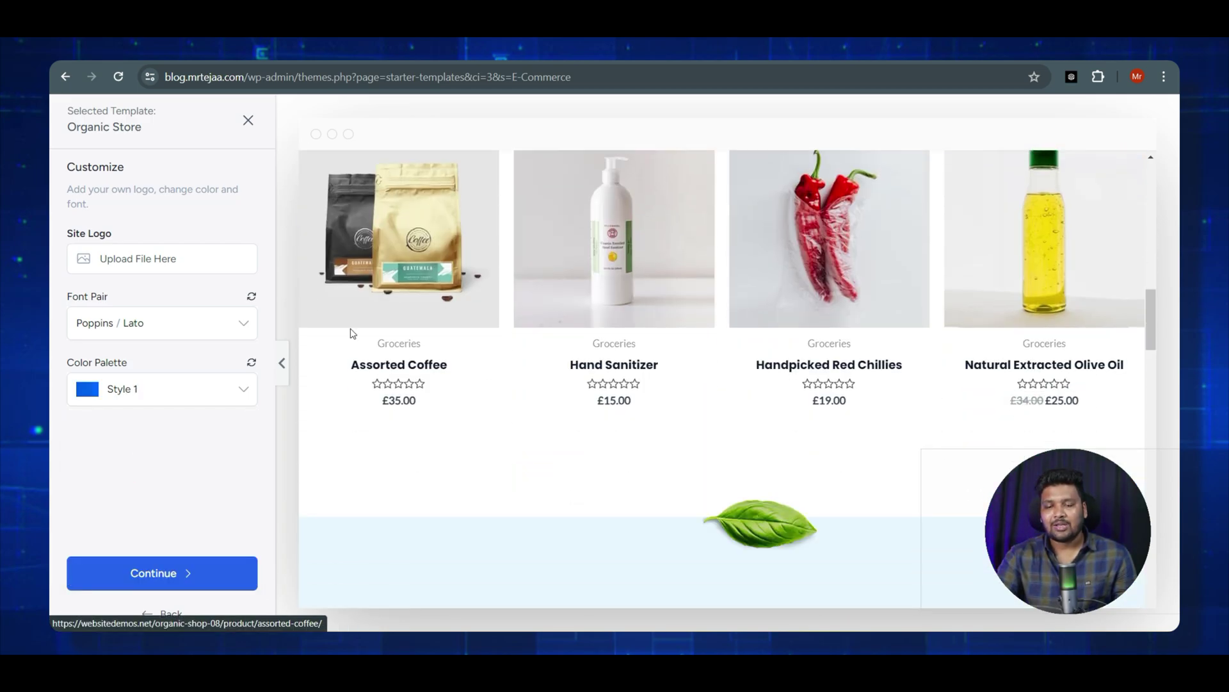
left_click(159, 390)
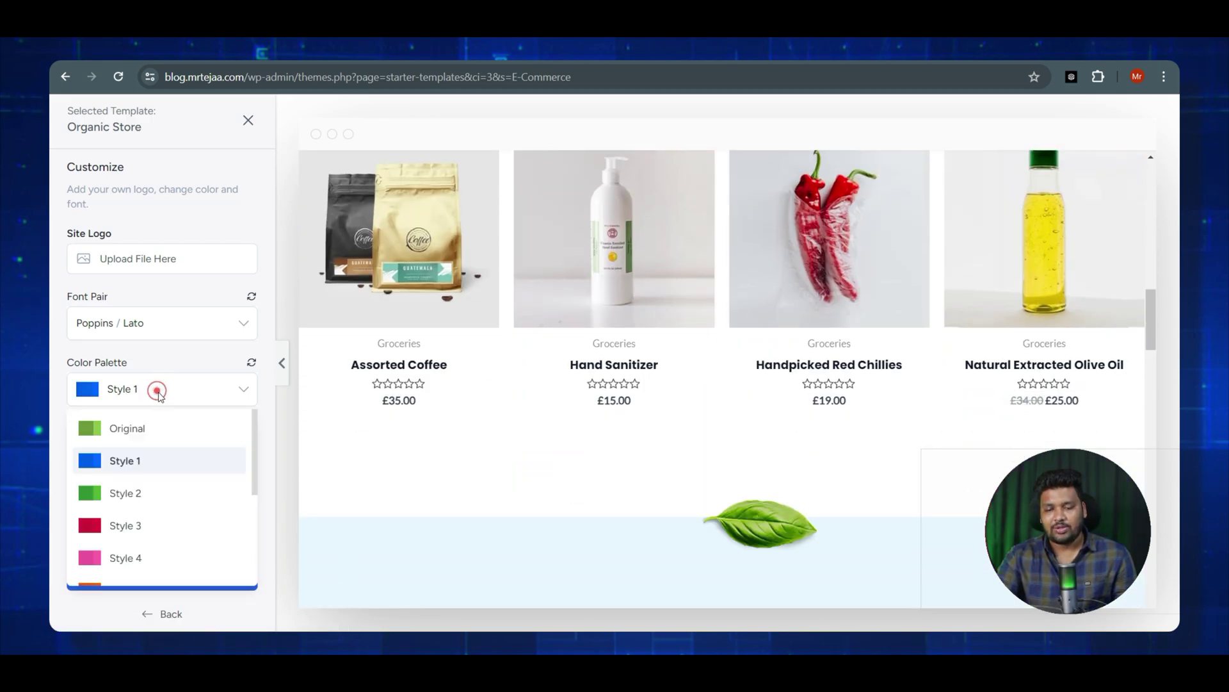
left_click(157, 439)
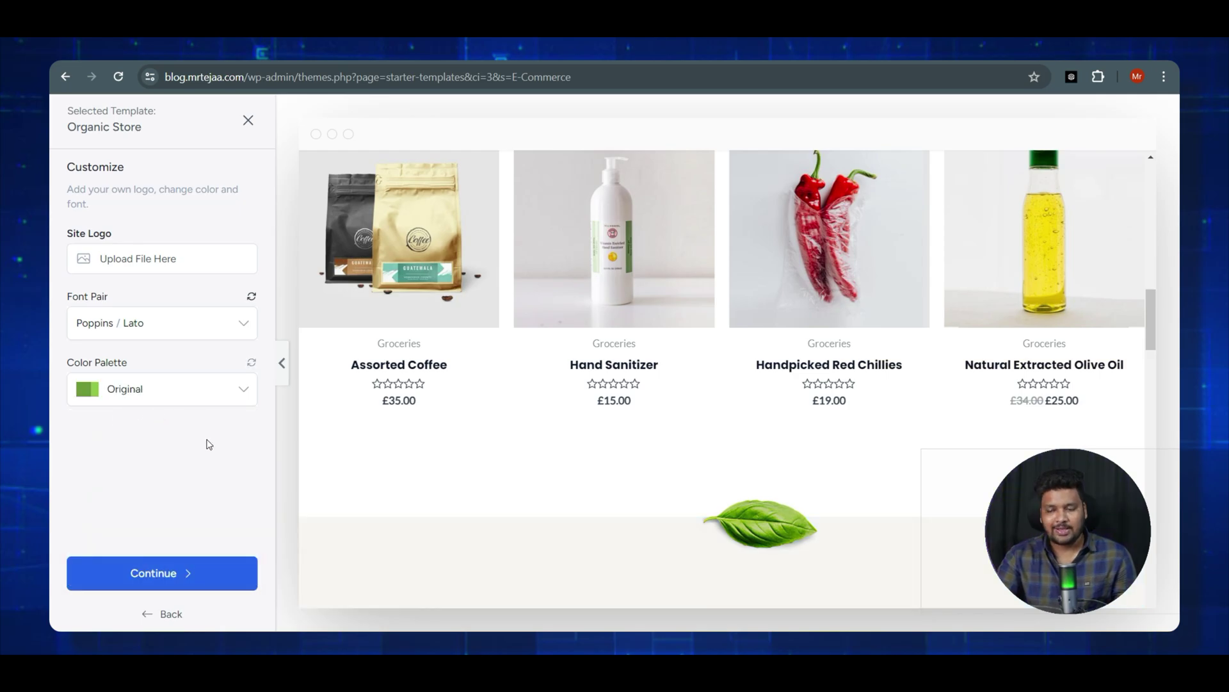
scroll(602, 413, "up", 5)
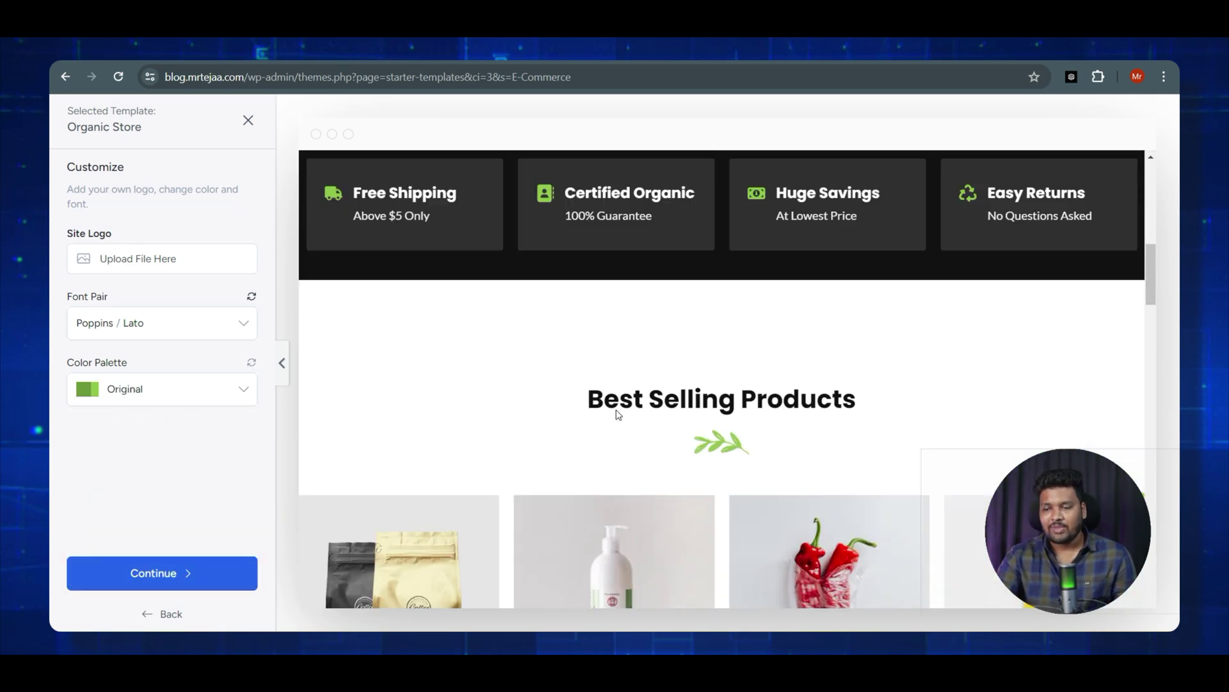
left_click(193, 580)
- Skip extra features, choose Beginner and 'myself or my company', build the site and view it
scroll(628, 322, "down", 3)
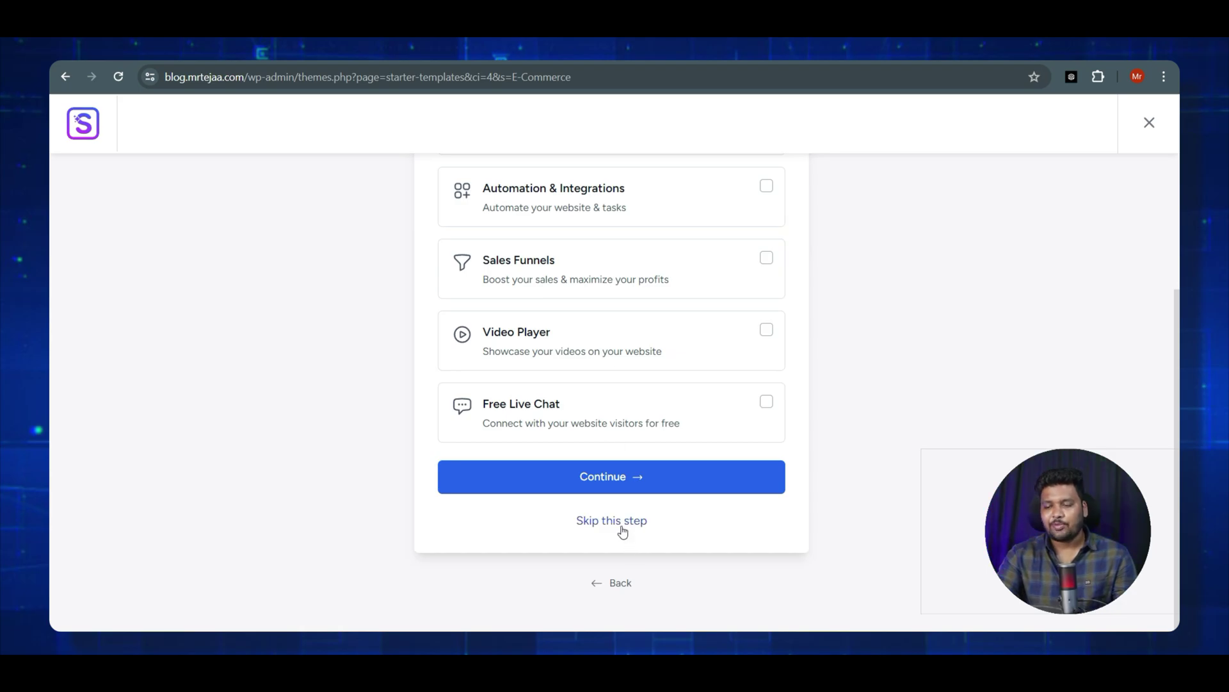
left_click(614, 520)
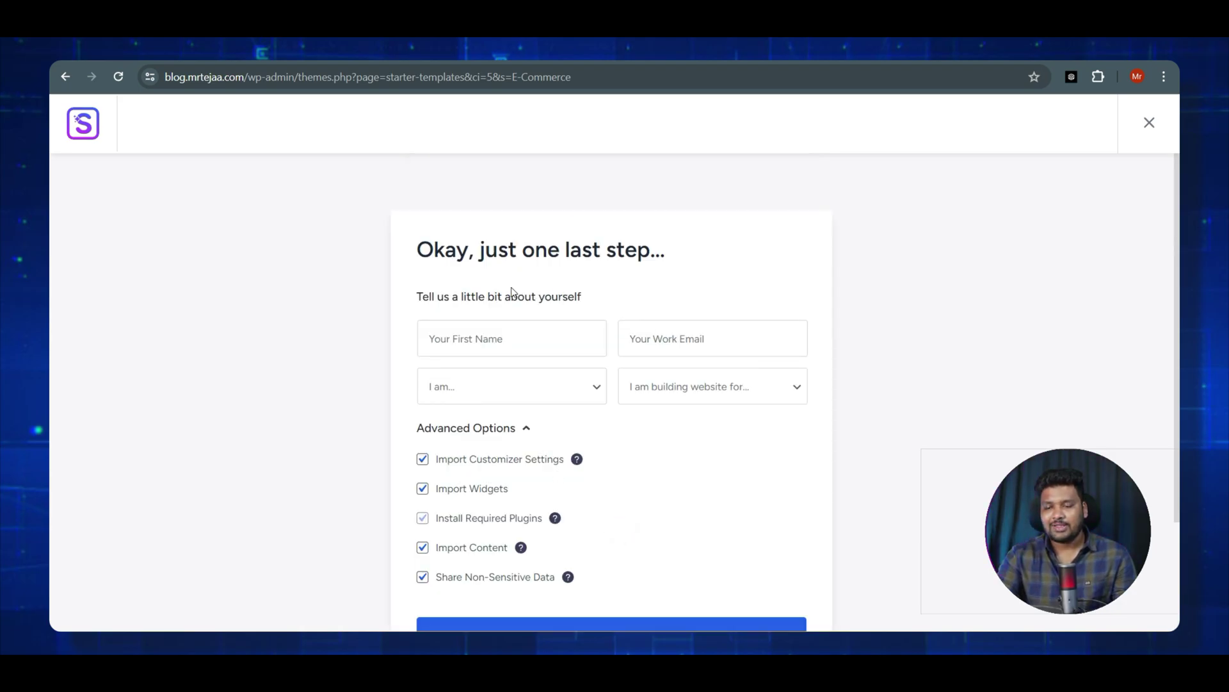
scroll(593, 398, "down", 2)
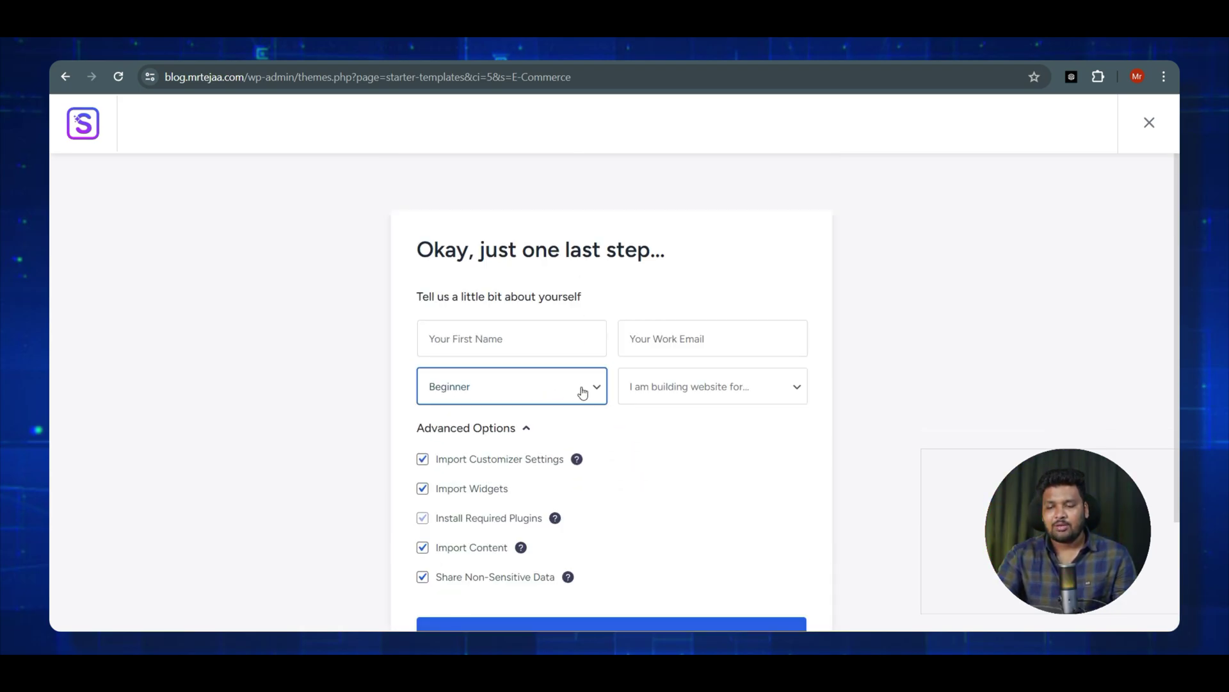
left_click(555, 387)
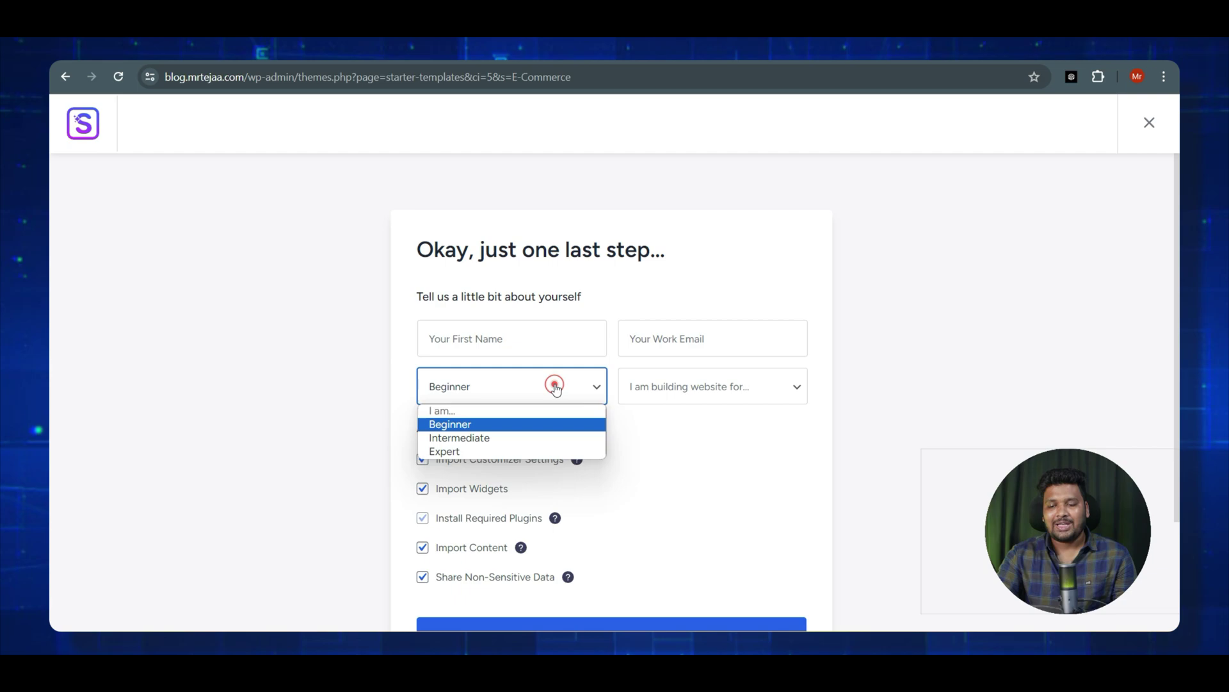
left_click(483, 420)
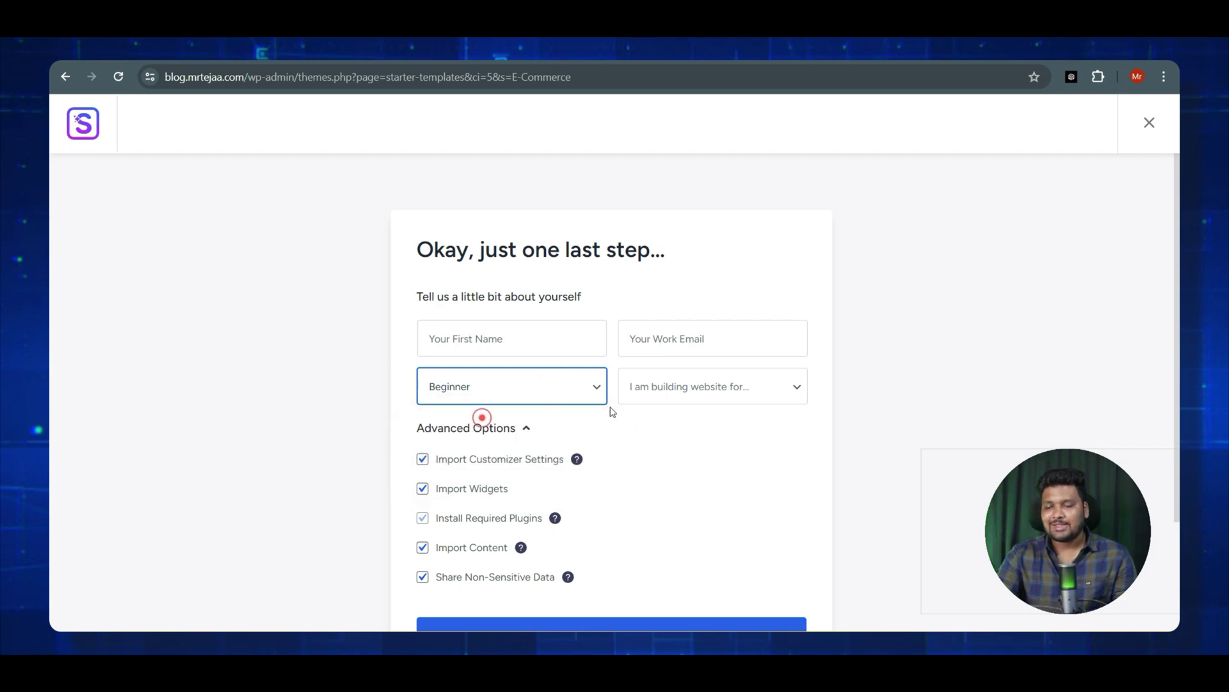
left_click(709, 388)
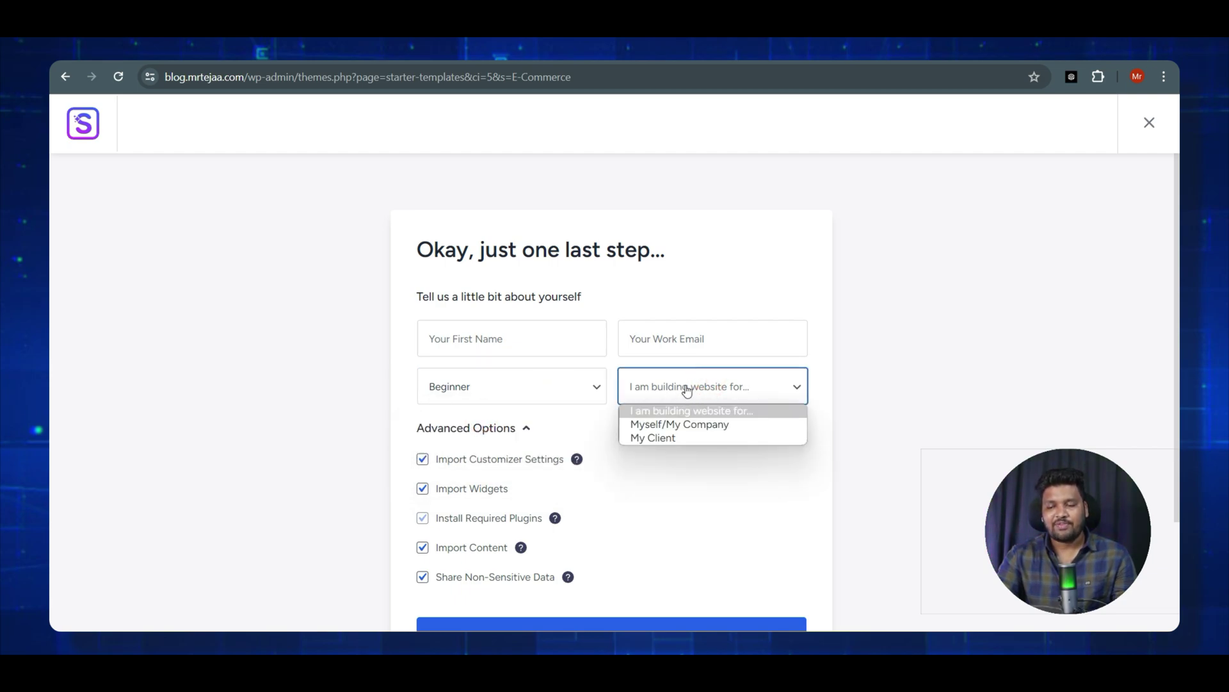
left_click(678, 424)
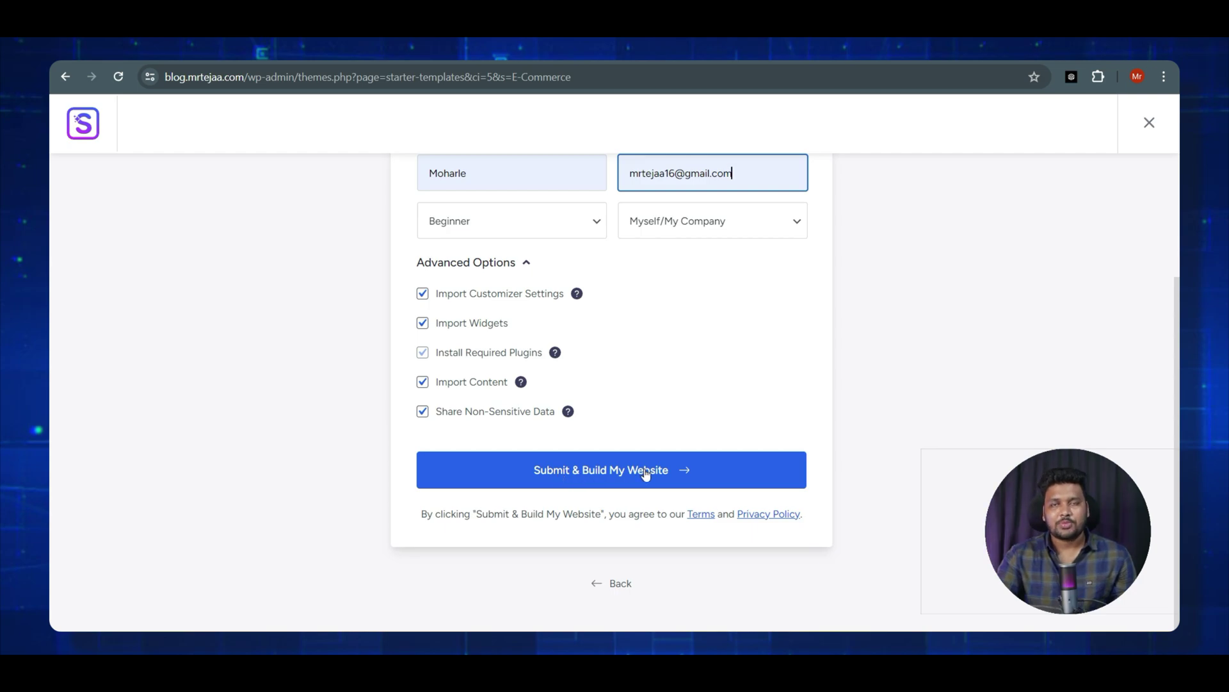
left_click(643, 470)
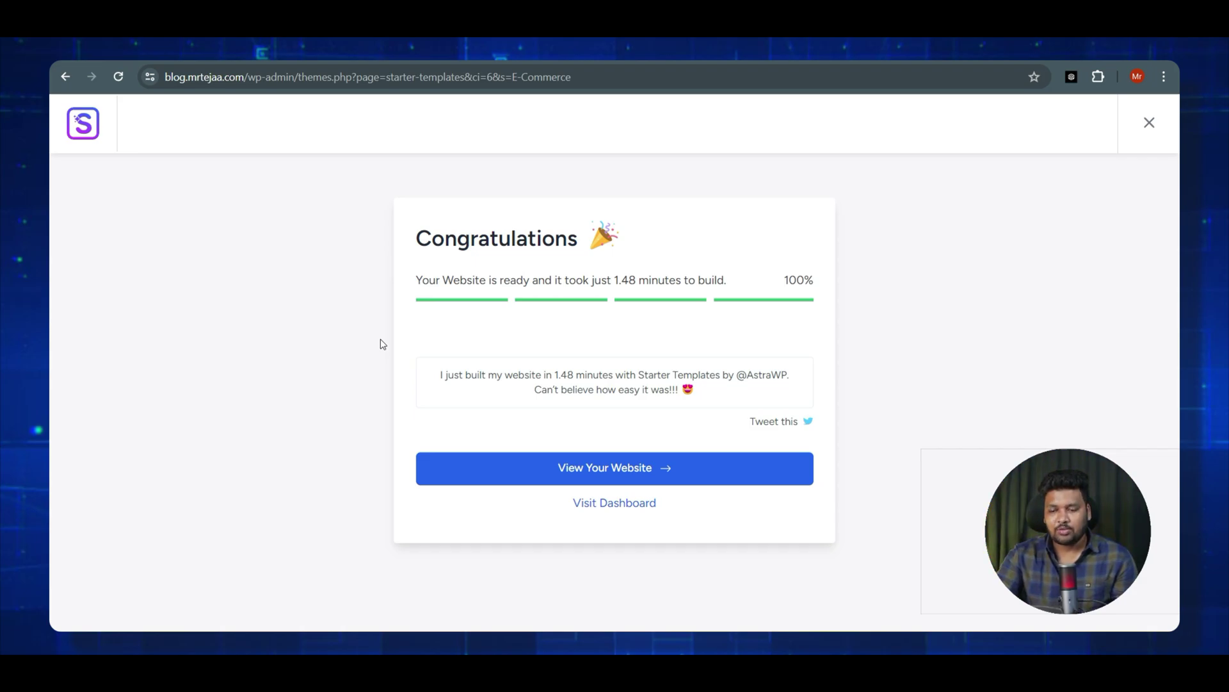
left_click(621, 474)
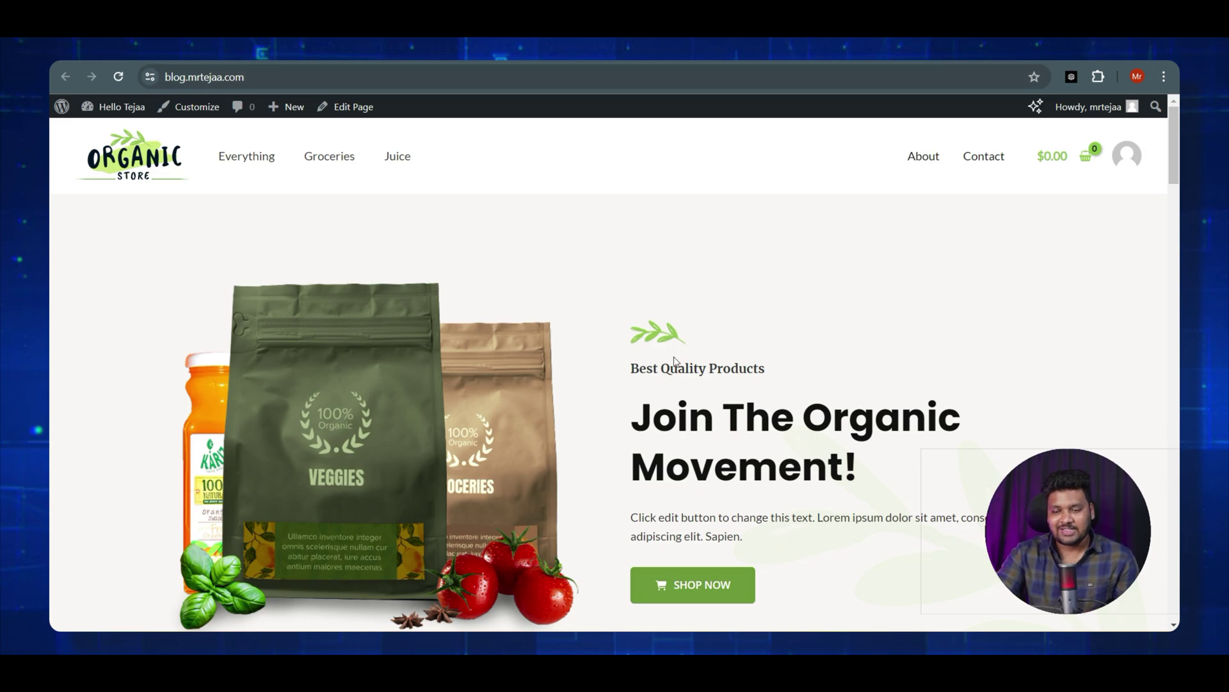
scroll(363, 400, "down", 15)
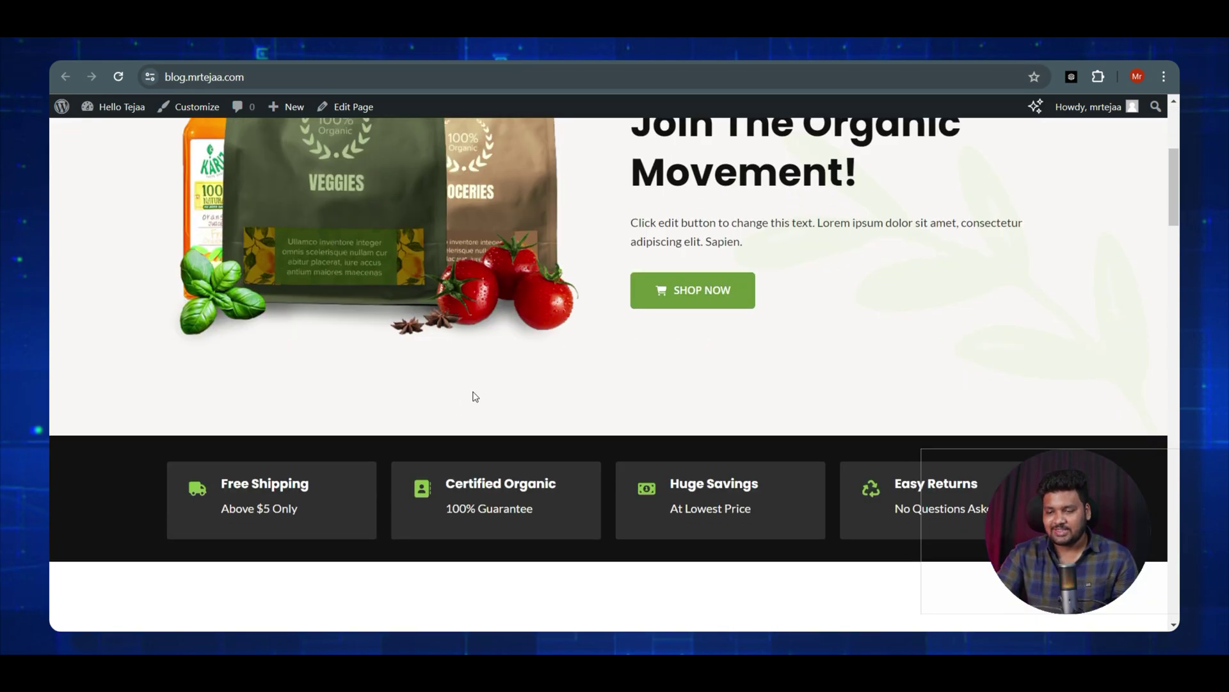
scroll(482, 396, "down", 13)
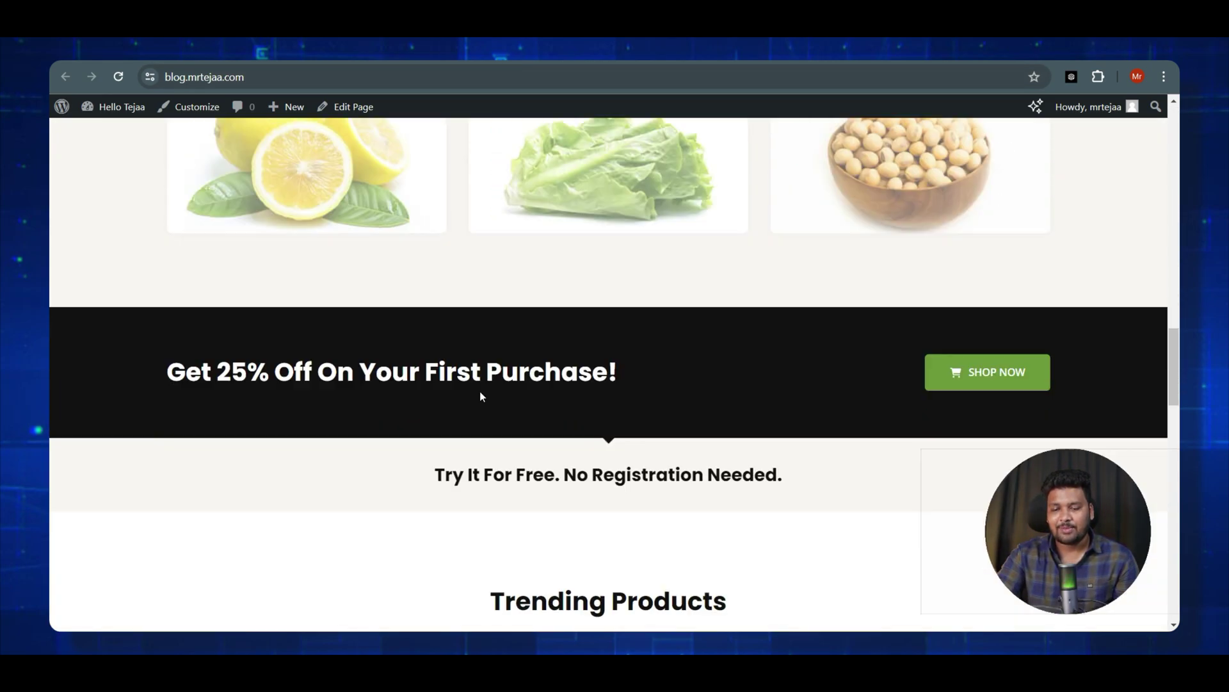
scroll(480, 395, "down", 15)
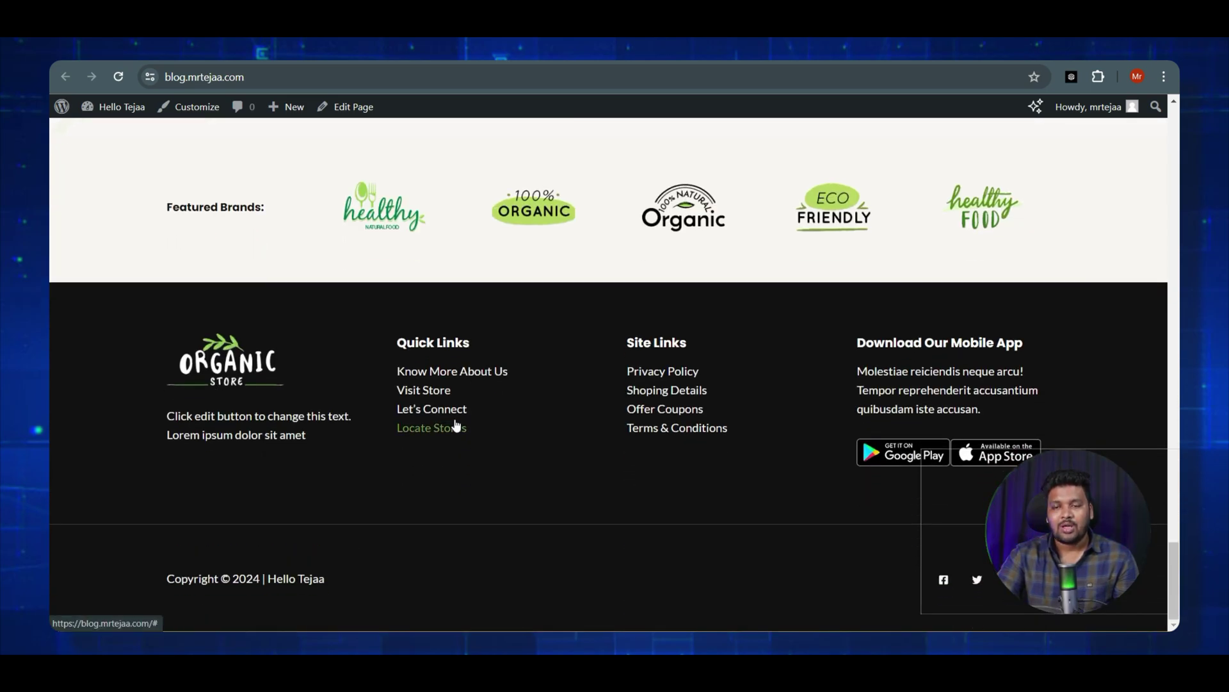
scroll(453, 428, "up", 10)
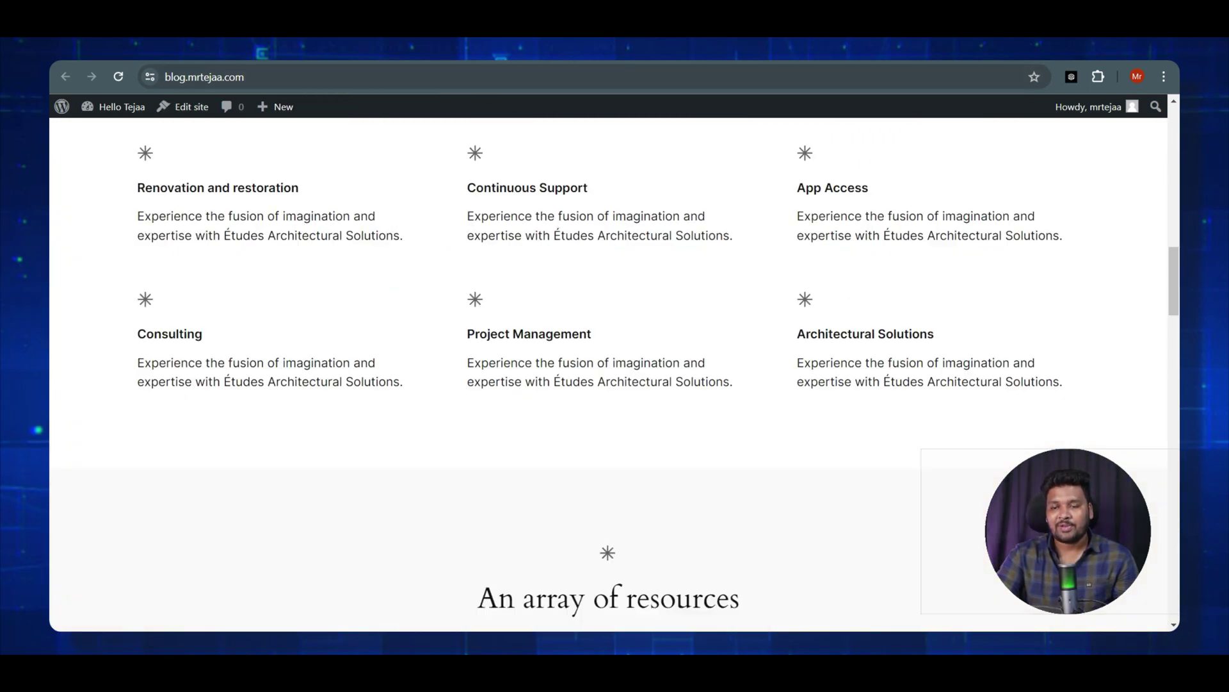
scroll(463, 333, "up", 10)
scroll(520, 295, "up", 3)
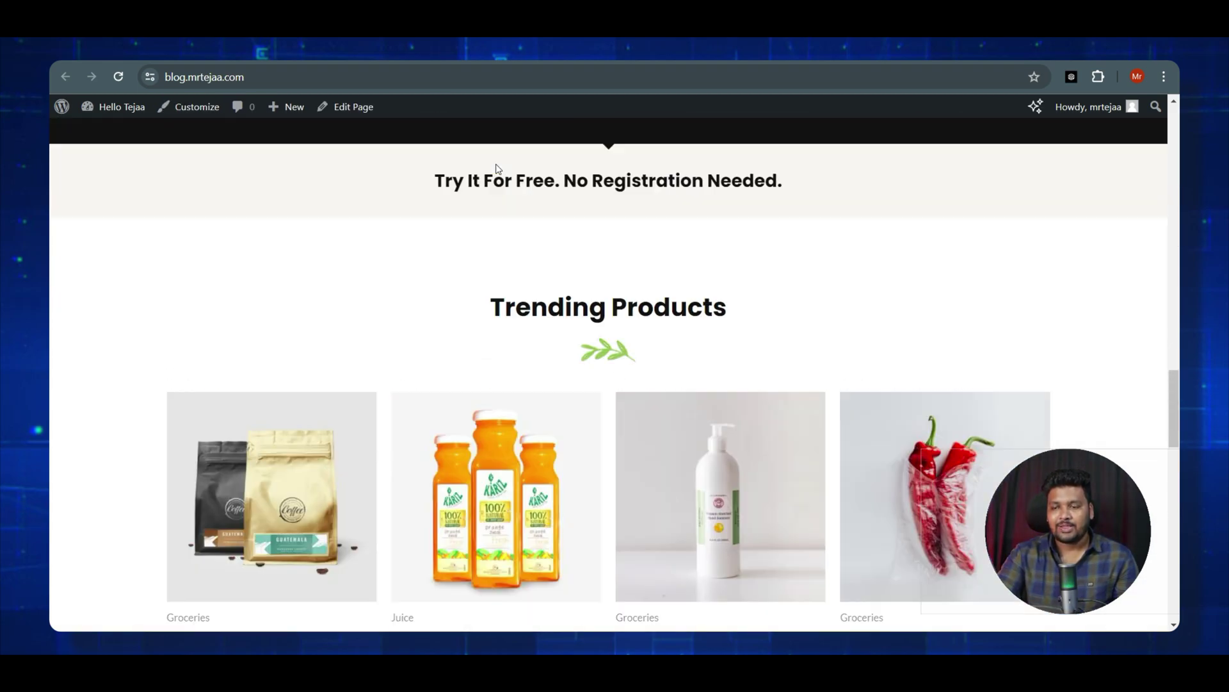
scroll(492, 180, "up", 15)
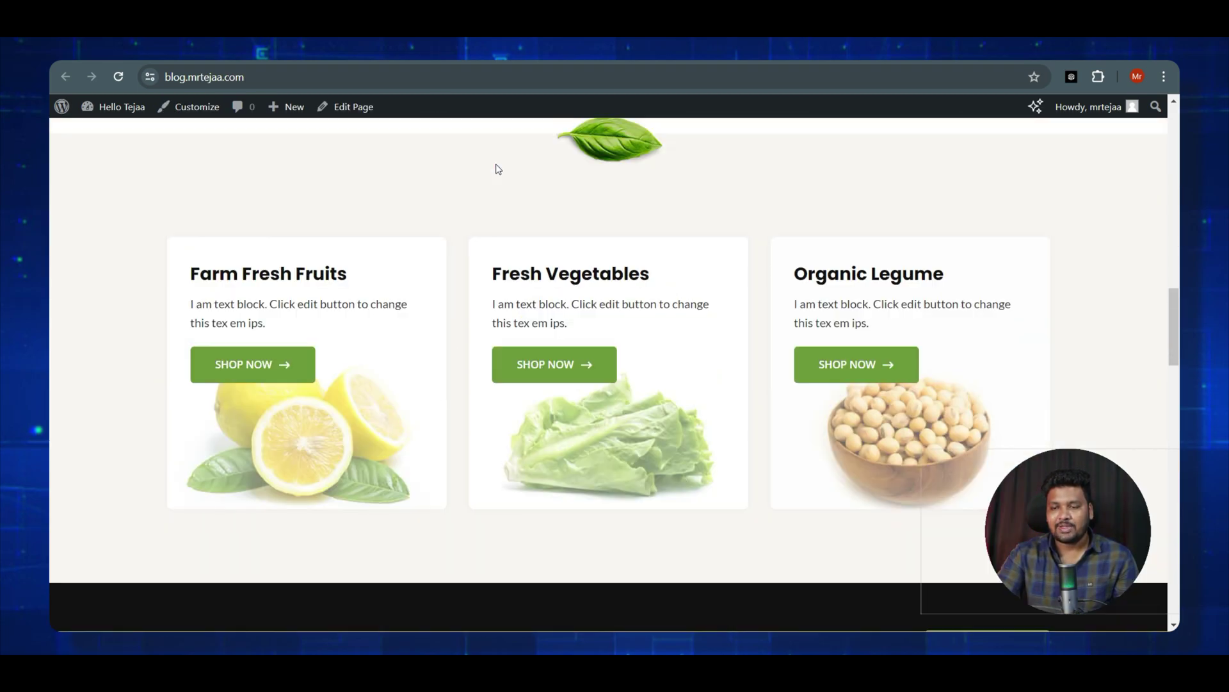
scroll(490, 230, "up", 1)
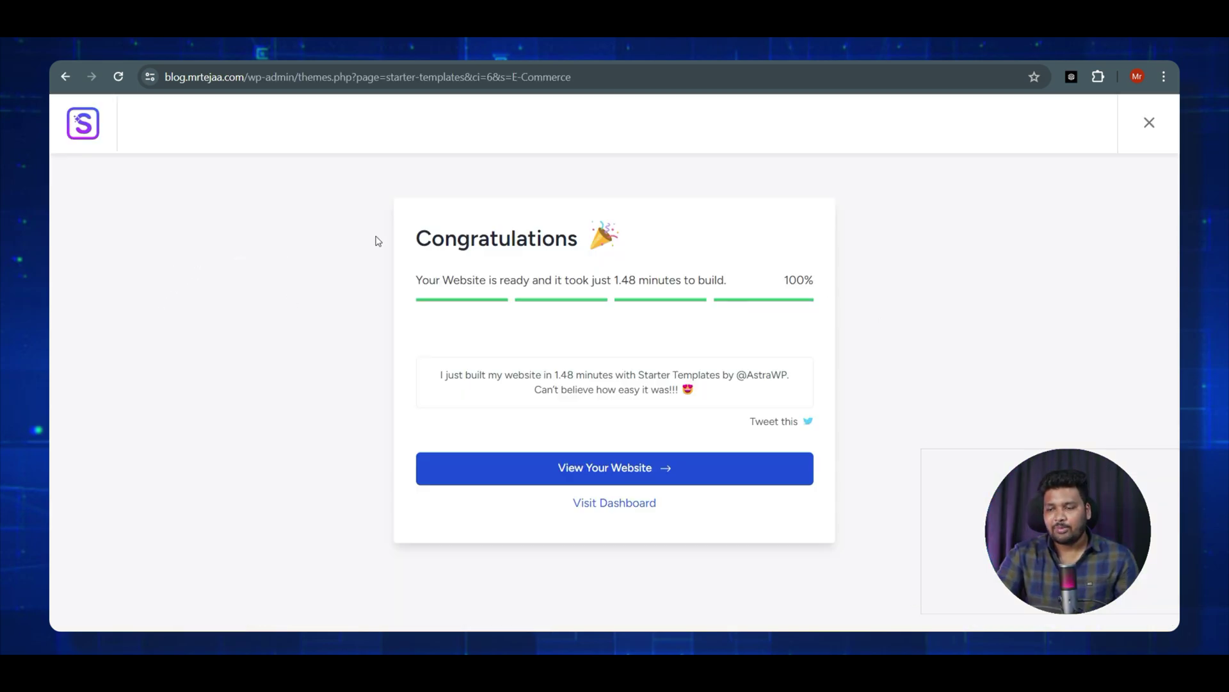
- Leave the template builder for the Dashboard and open the Pages list of 12 pages
left_click(1151, 123)
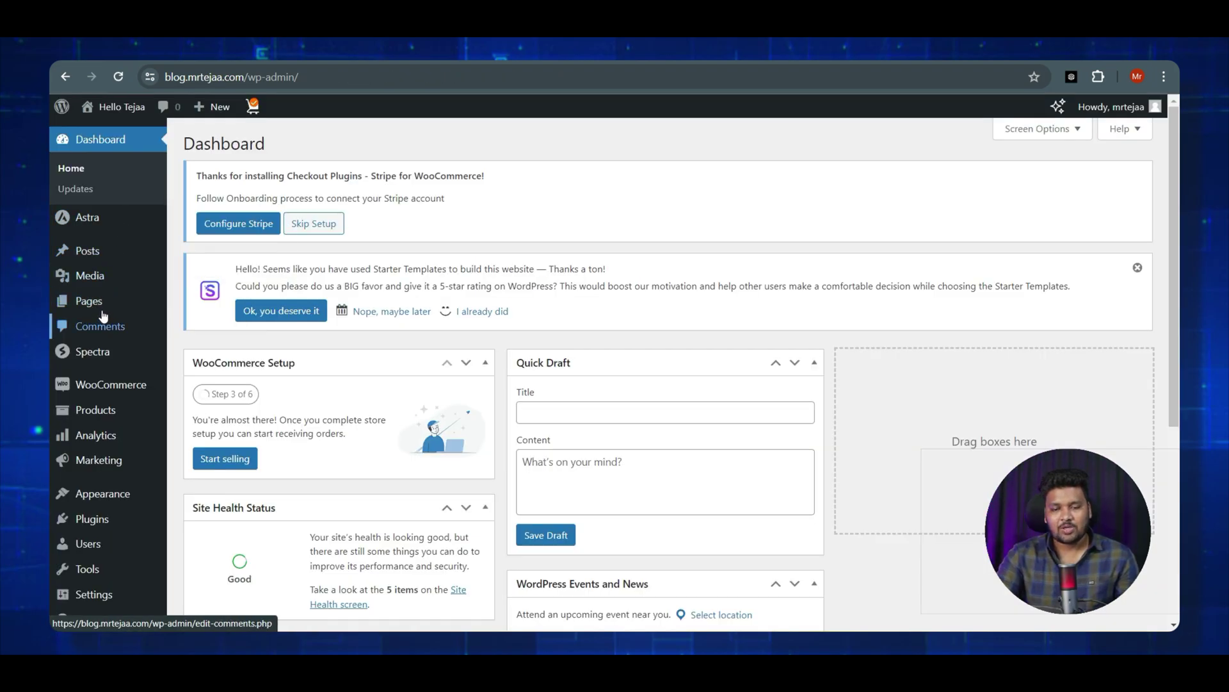
left_click(99, 310)
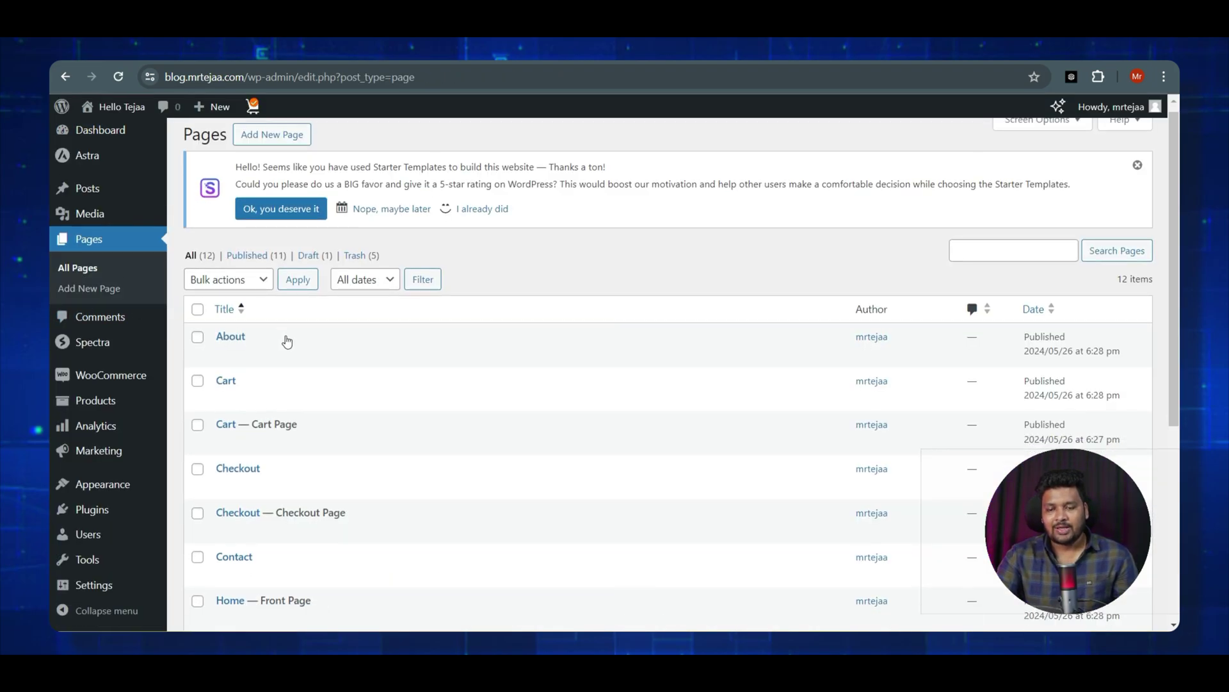
scroll(288, 340, "down", 3)
scroll(288, 333, "down", 4)
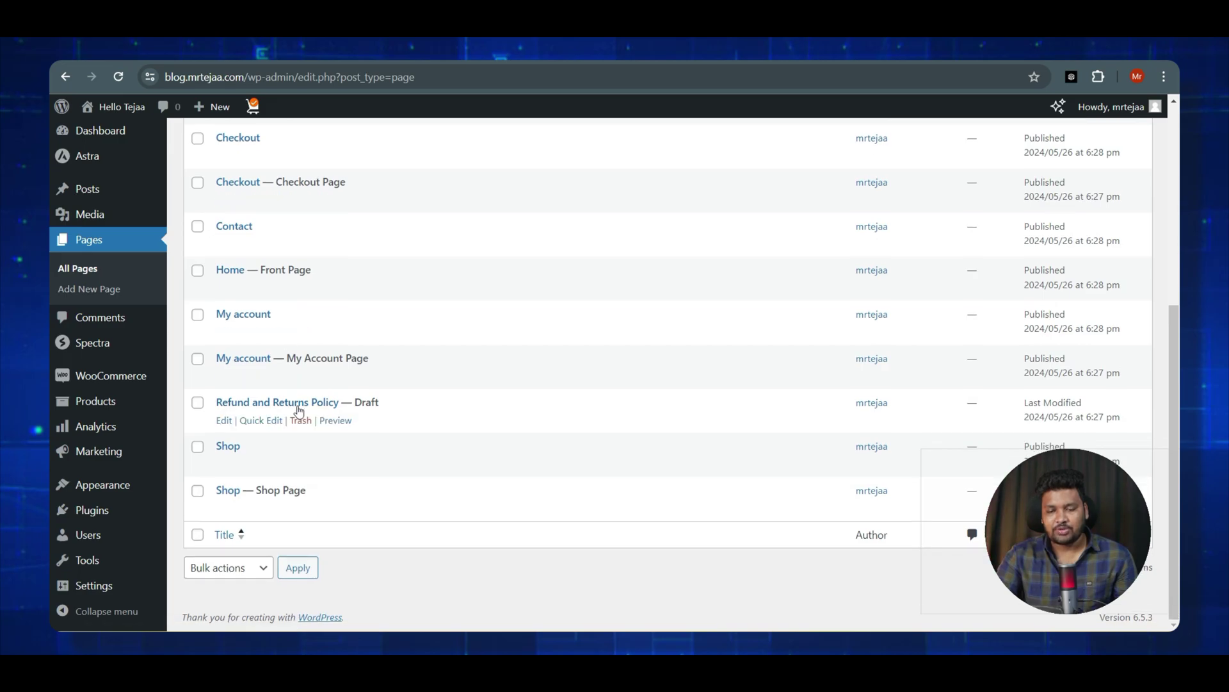
scroll(297, 403, "up", 7)
scroll(298, 404, "down", 5)
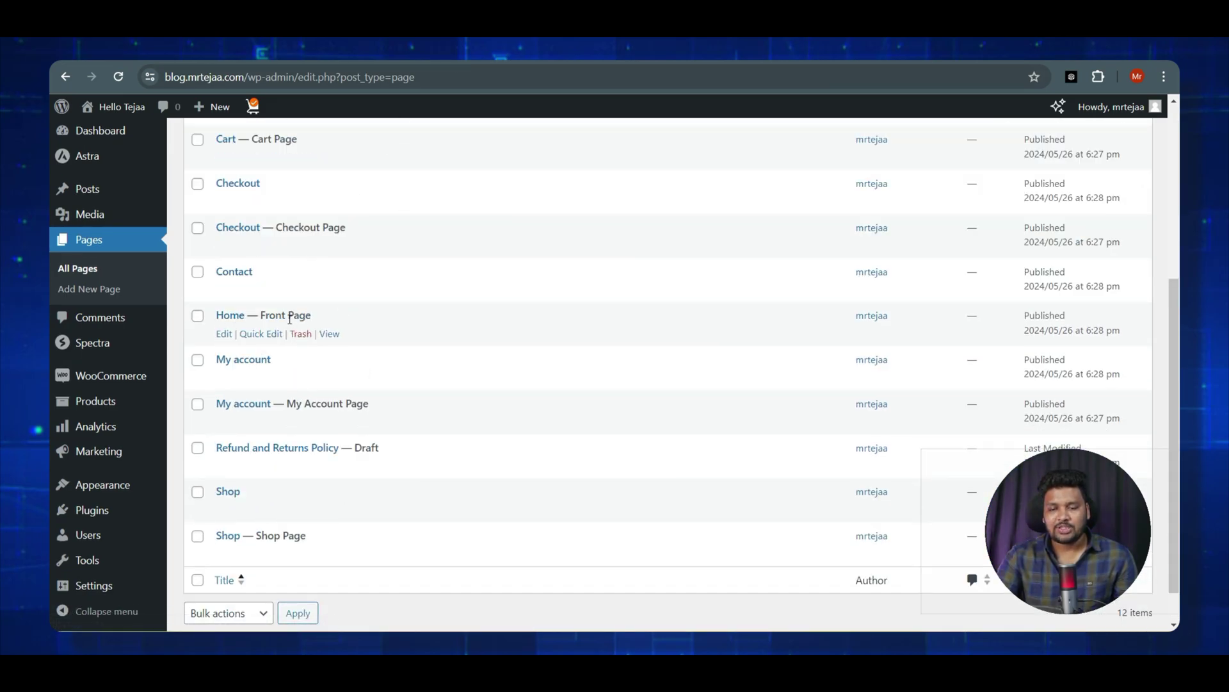
- Edit the Home page and swap its grocery bags hero for the orange juice bottles image
left_click(224, 333)
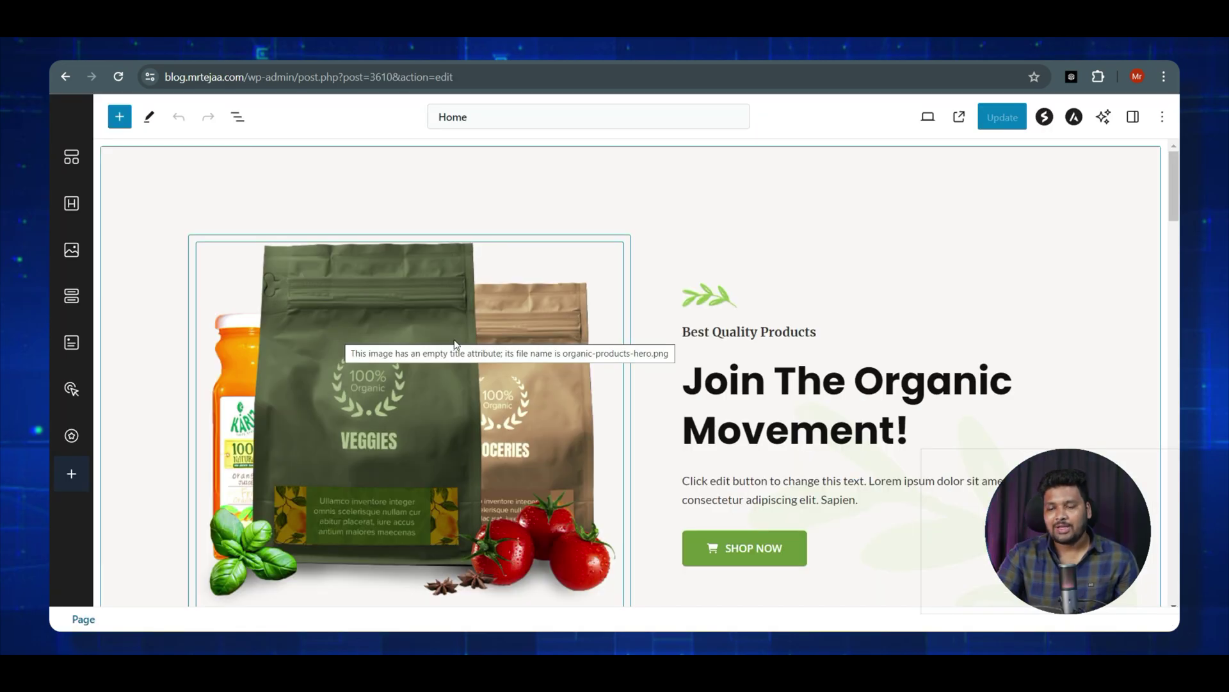
scroll(456, 344, "down", 1)
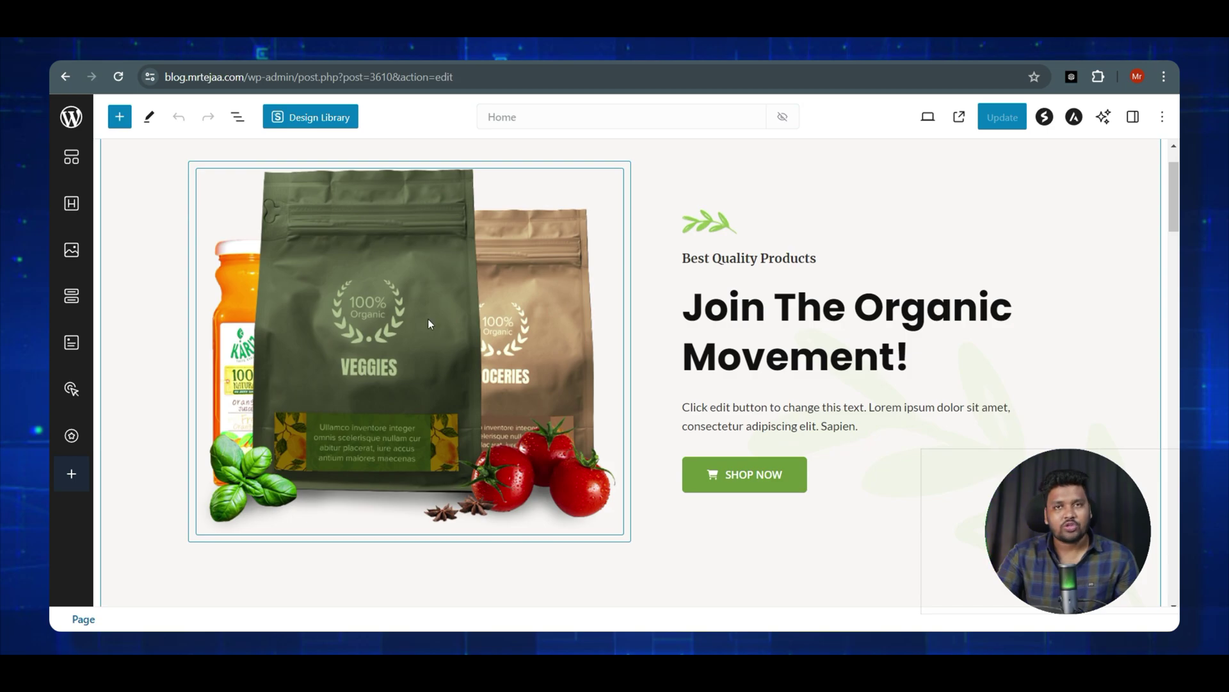
left_click(461, 332)
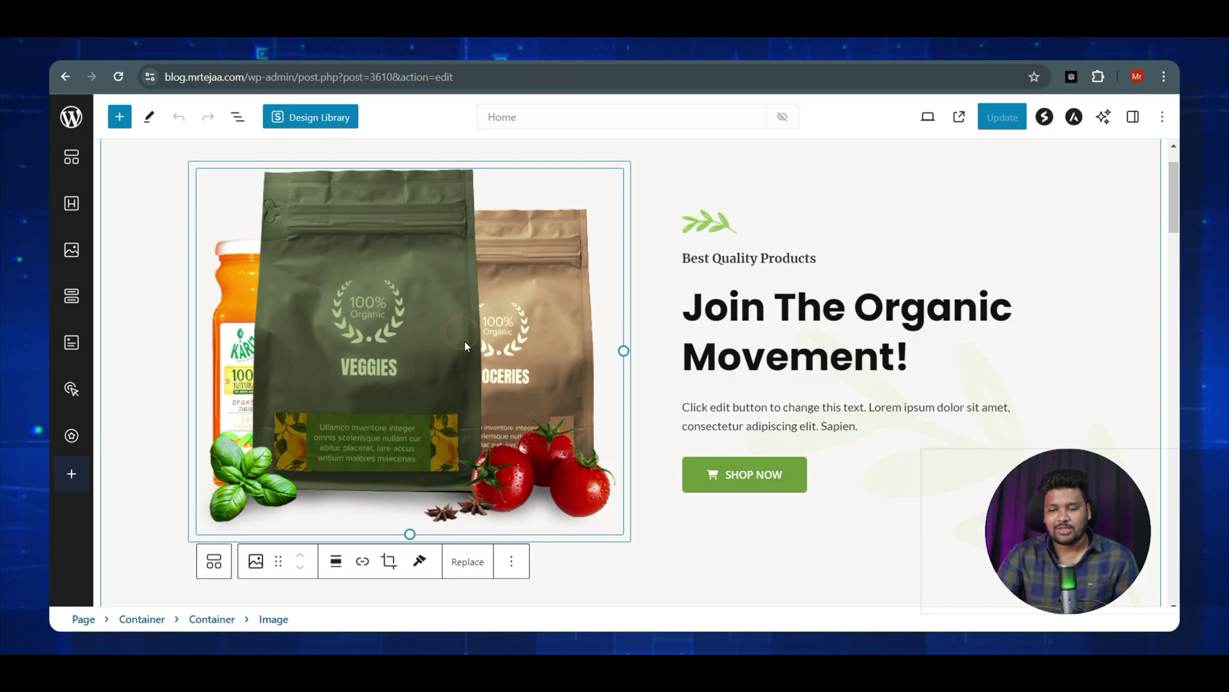
left_click(467, 564)
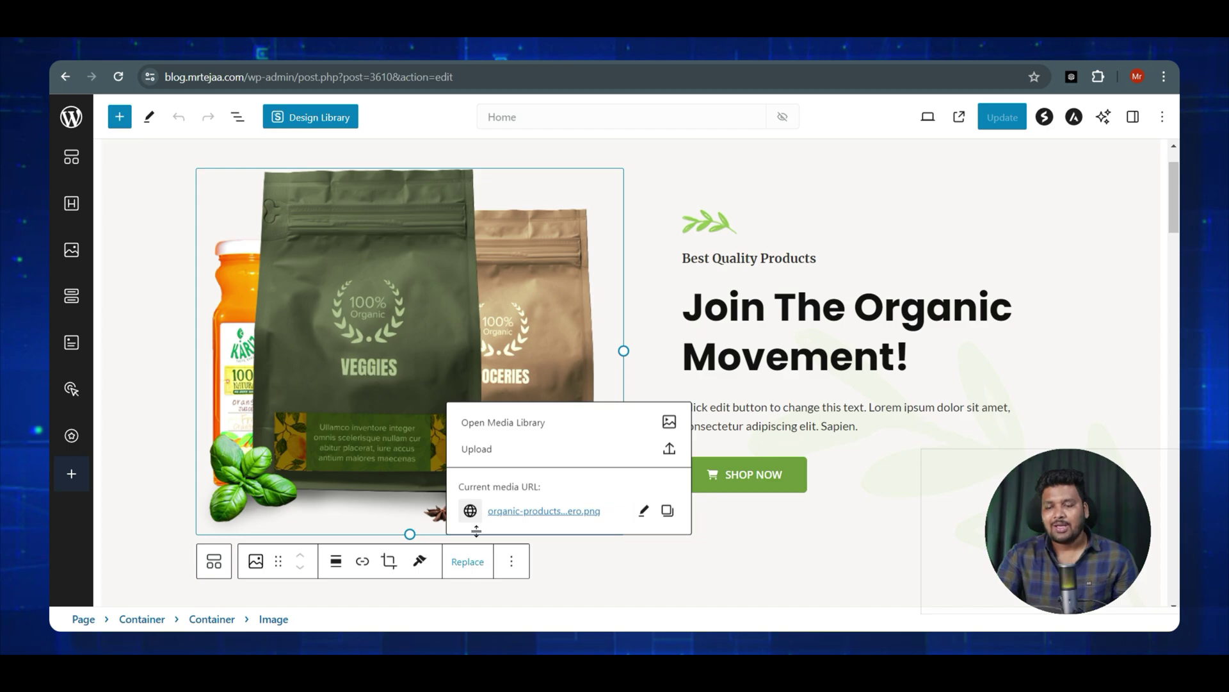
left_click(522, 429)
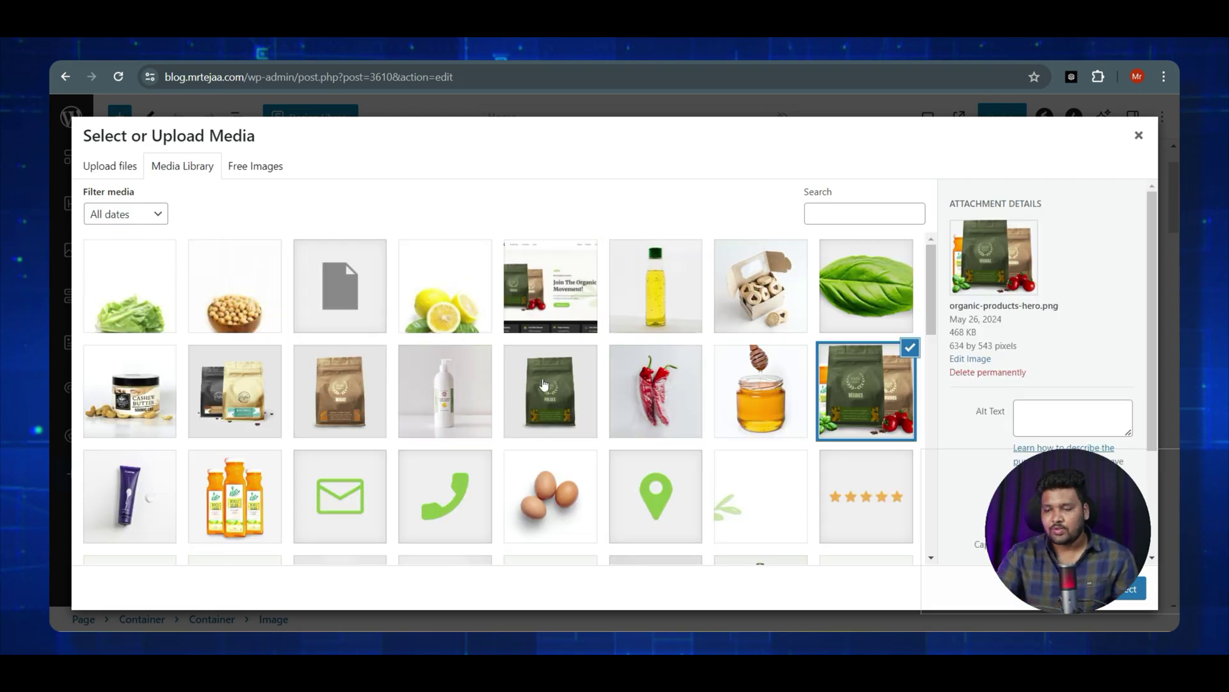
scroll(487, 417, "down", 3)
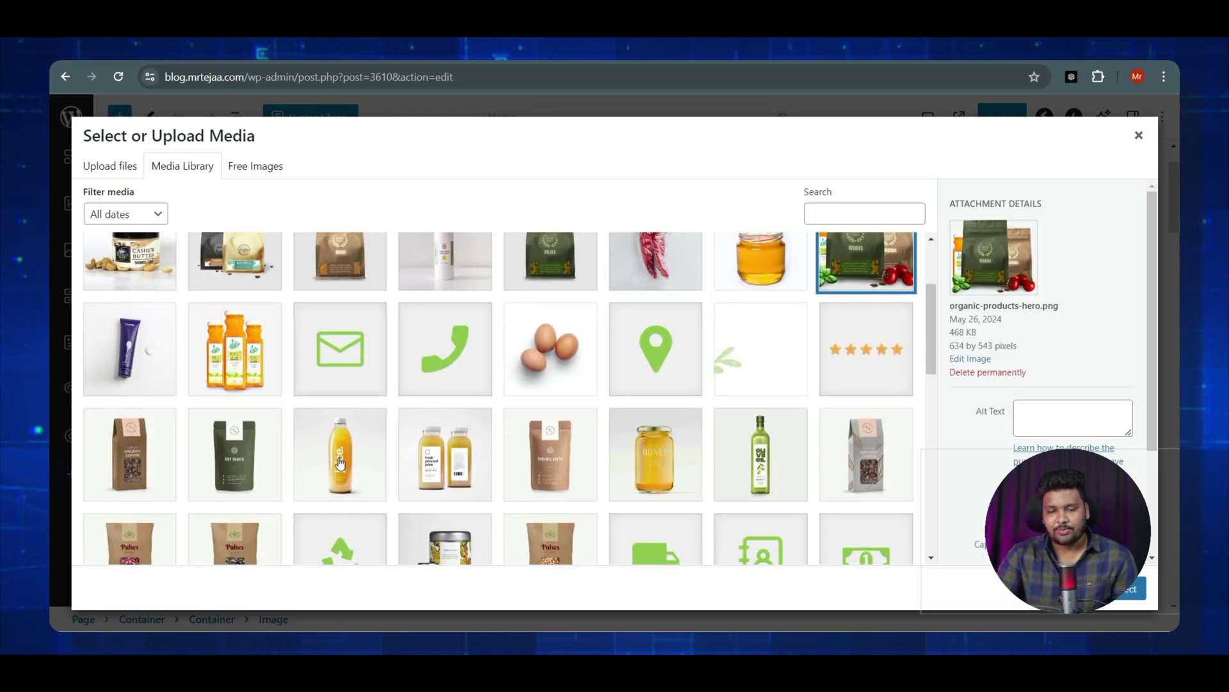
left_click(249, 364)
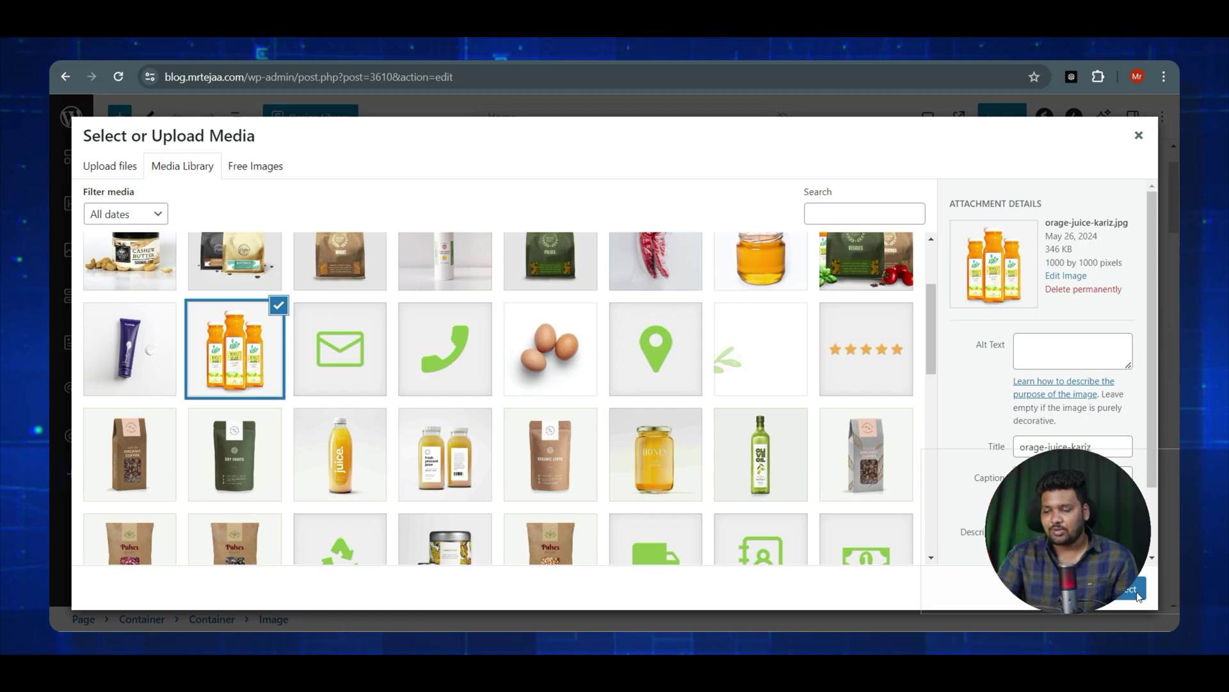
left_click(1148, 597)
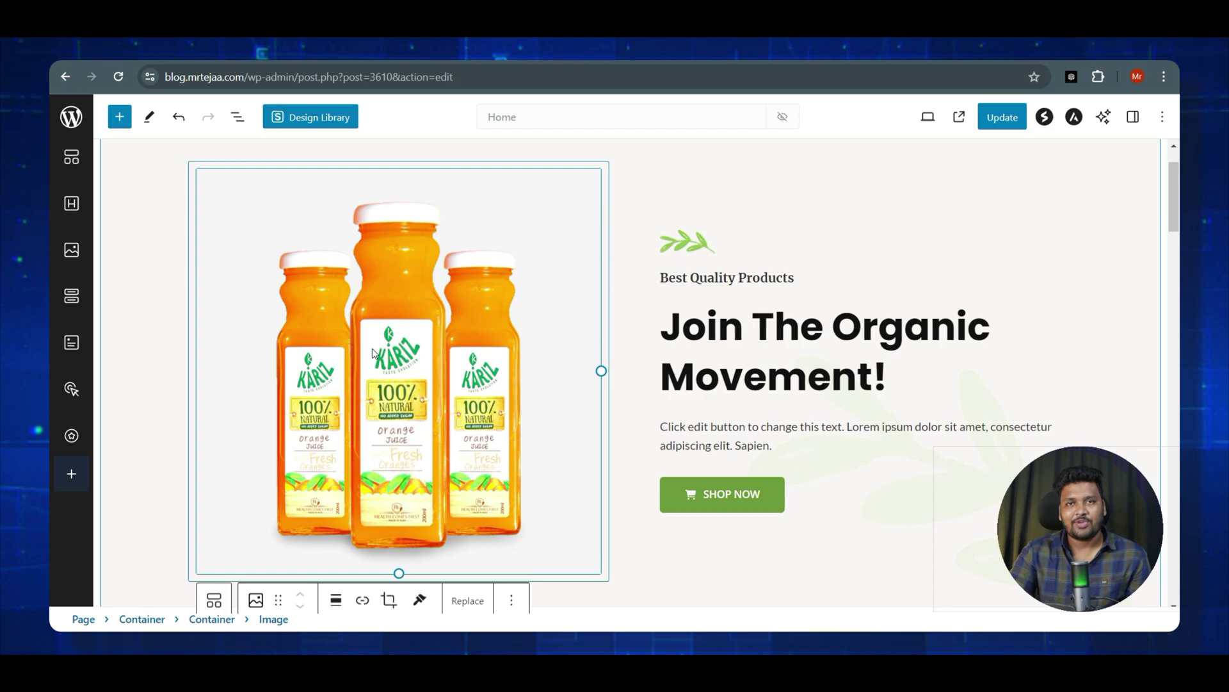
- Change the hero heading 'Join The Organic Movement!' to 'Hello' plus the site owner's name
left_click(753, 349)
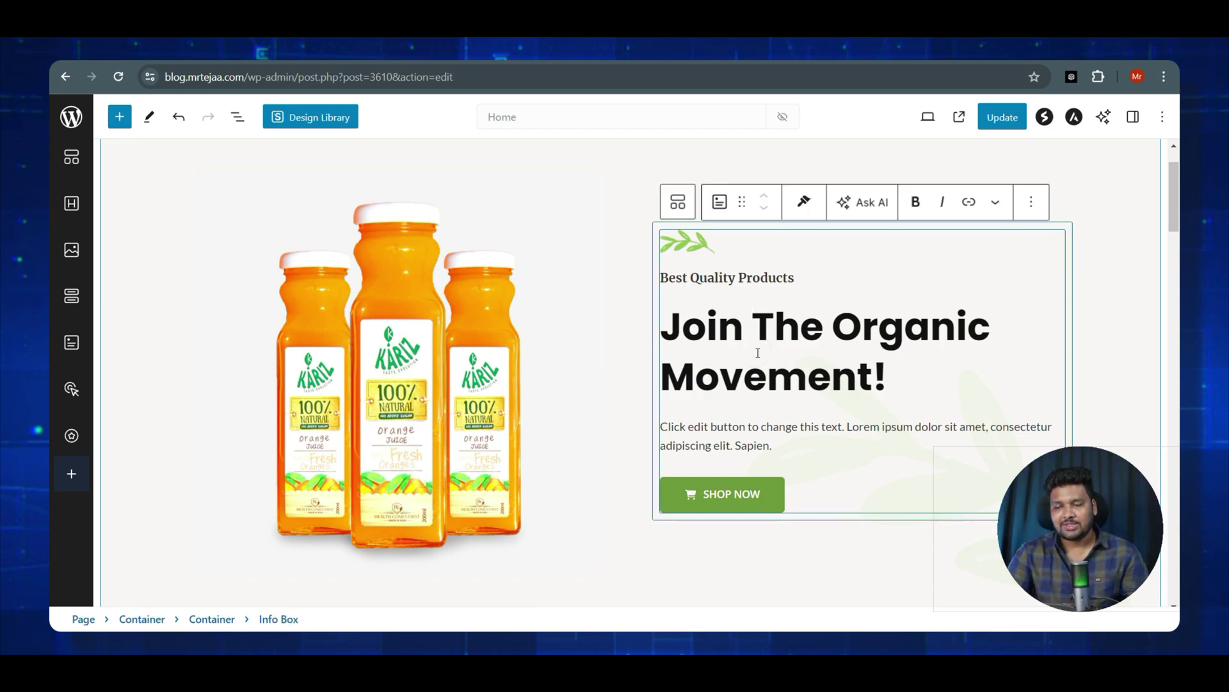
left_click_drag(903, 370, 665, 321)
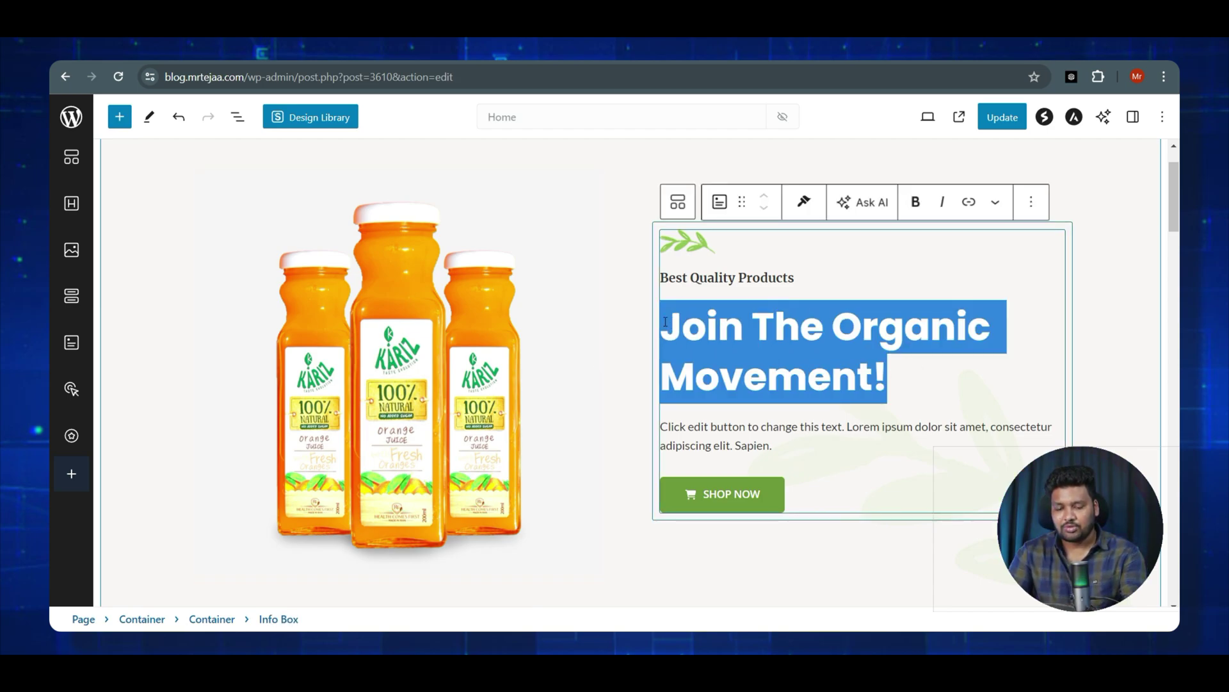
type("Hellp")
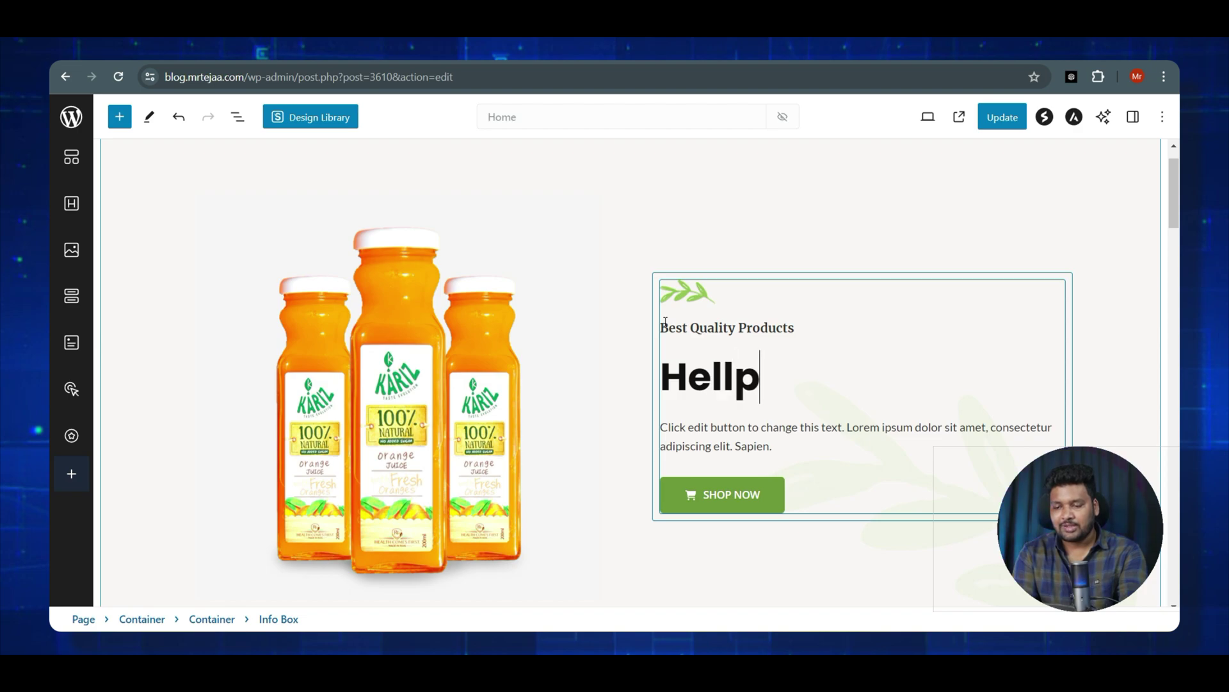
key("BackSpace")
type("o Tejaa")
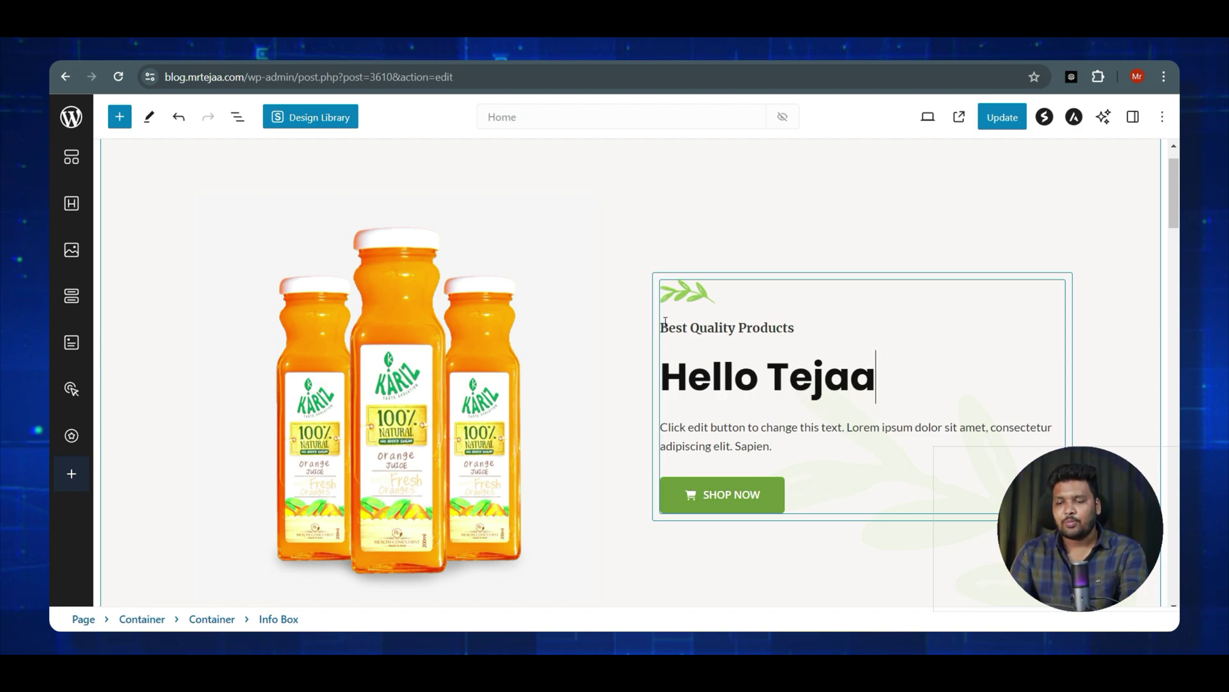
left_click(726, 441)
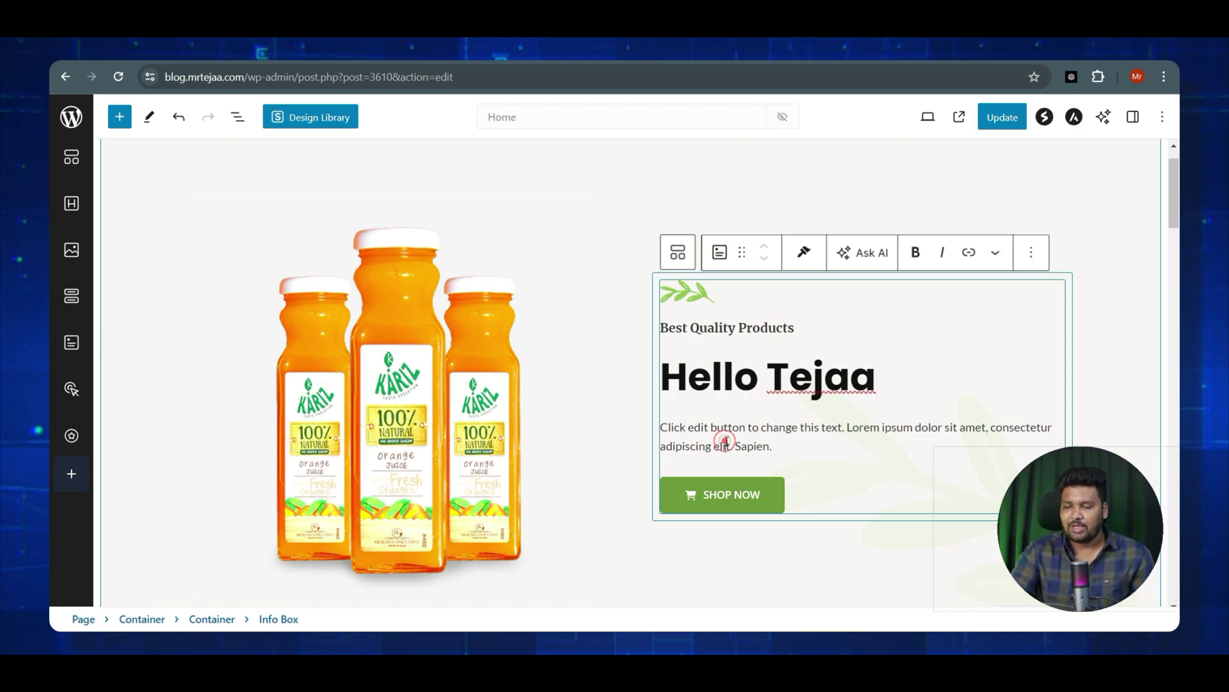
left_click(761, 497)
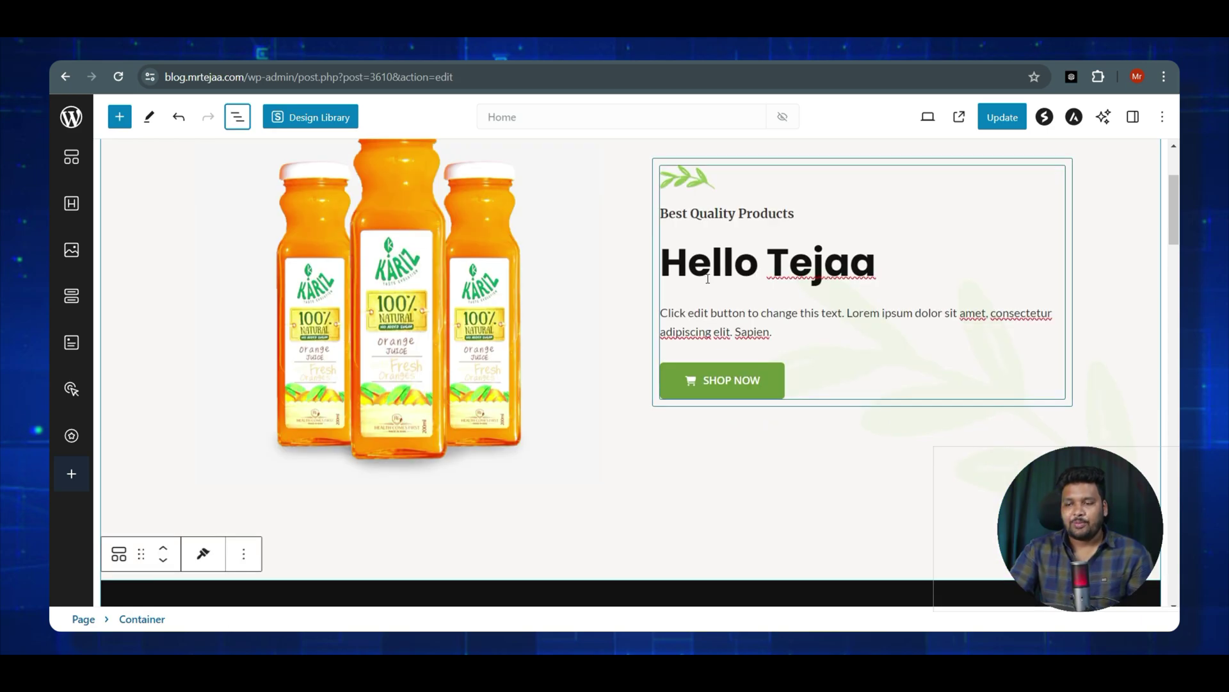
left_click(760, 383)
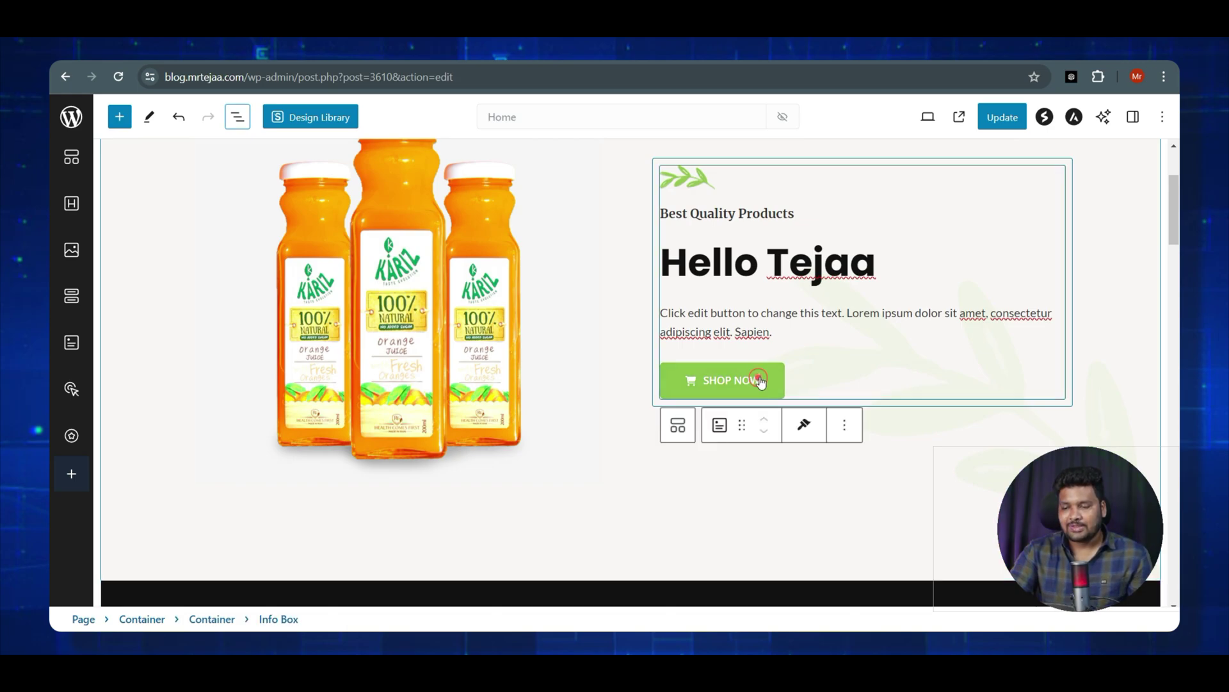
- Delete the placeholder '#' from the SHOP NOW button's Call To Action link field
left_click(1133, 117)
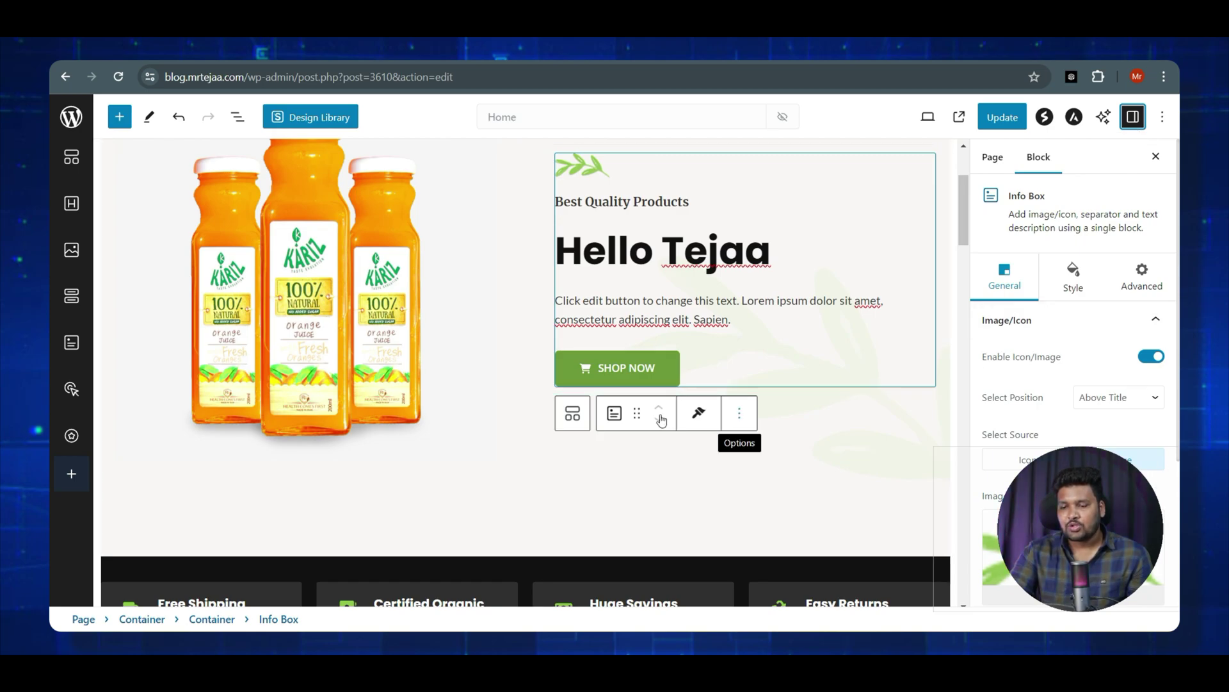
left_click(619, 370)
scroll(1050, 372, "down", 3)
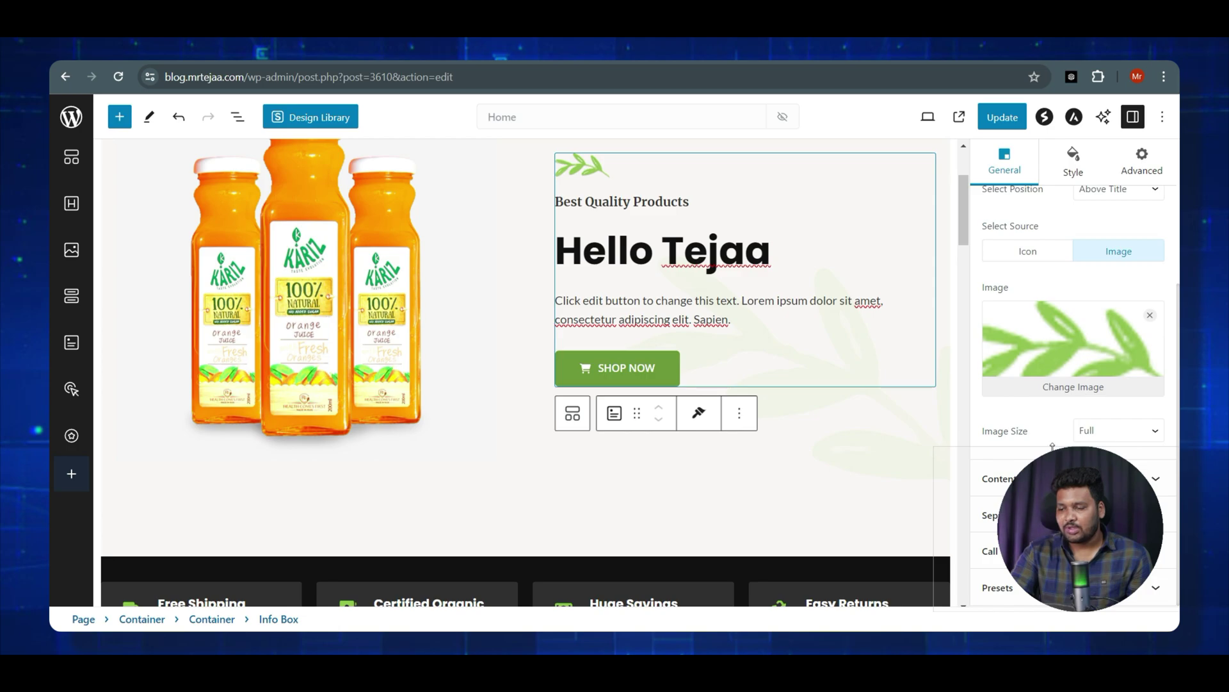
left_click(1038, 488)
scroll(1038, 487, "down", 2)
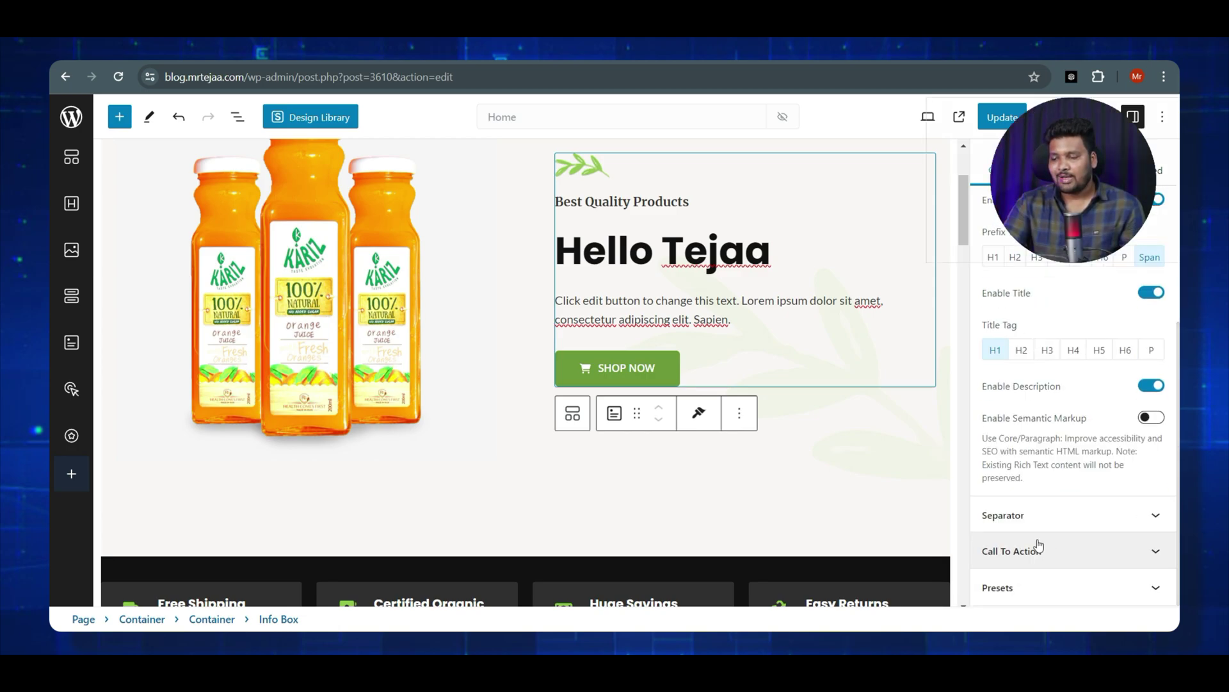
left_click(1032, 524)
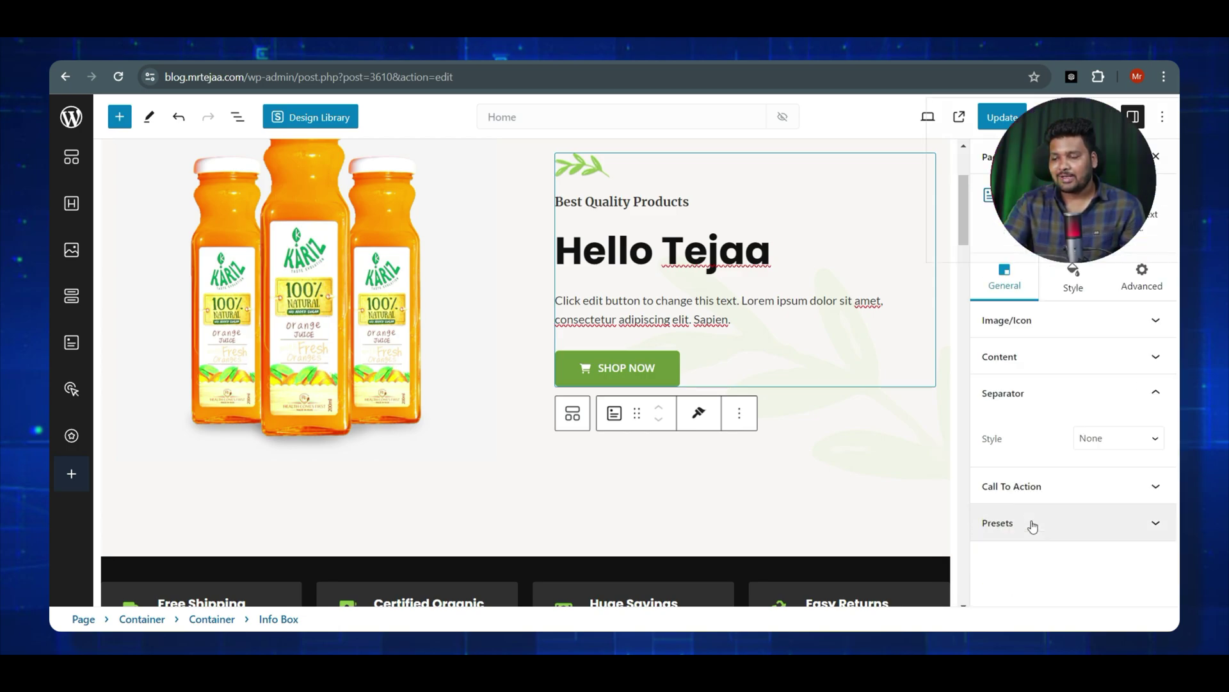
left_click(1066, 488)
scroll(1065, 493, "down", 4)
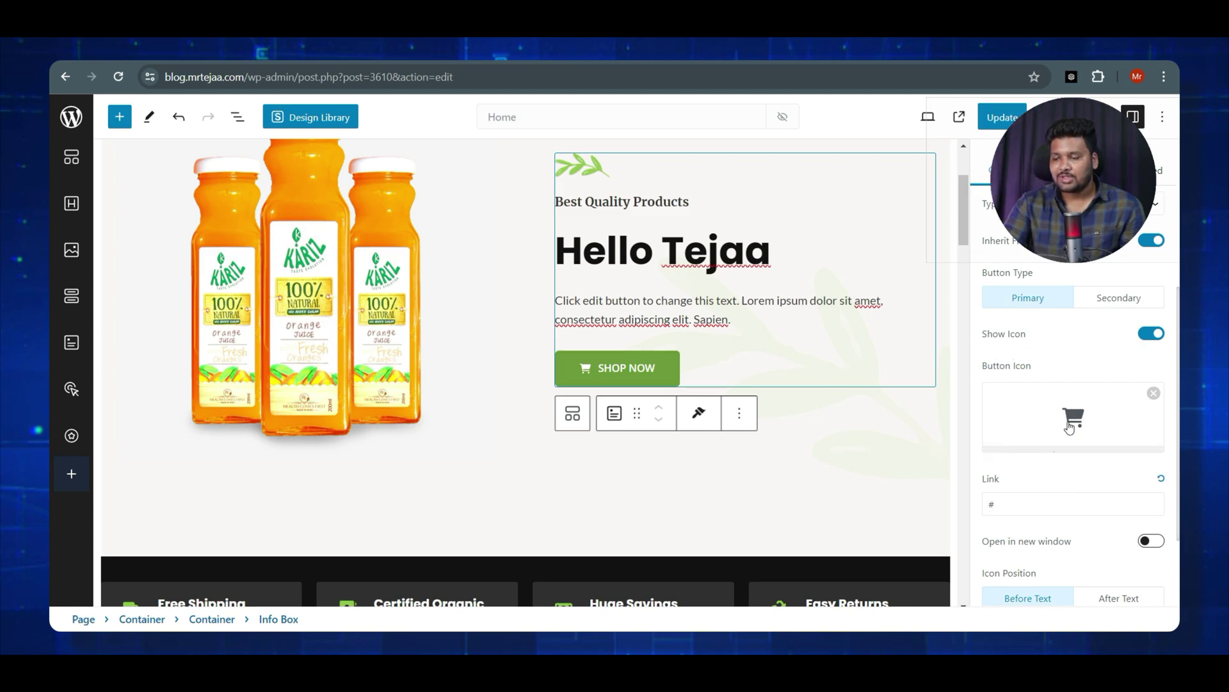
left_click(1028, 507)
left_click_drag(1009, 506, 986, 504)
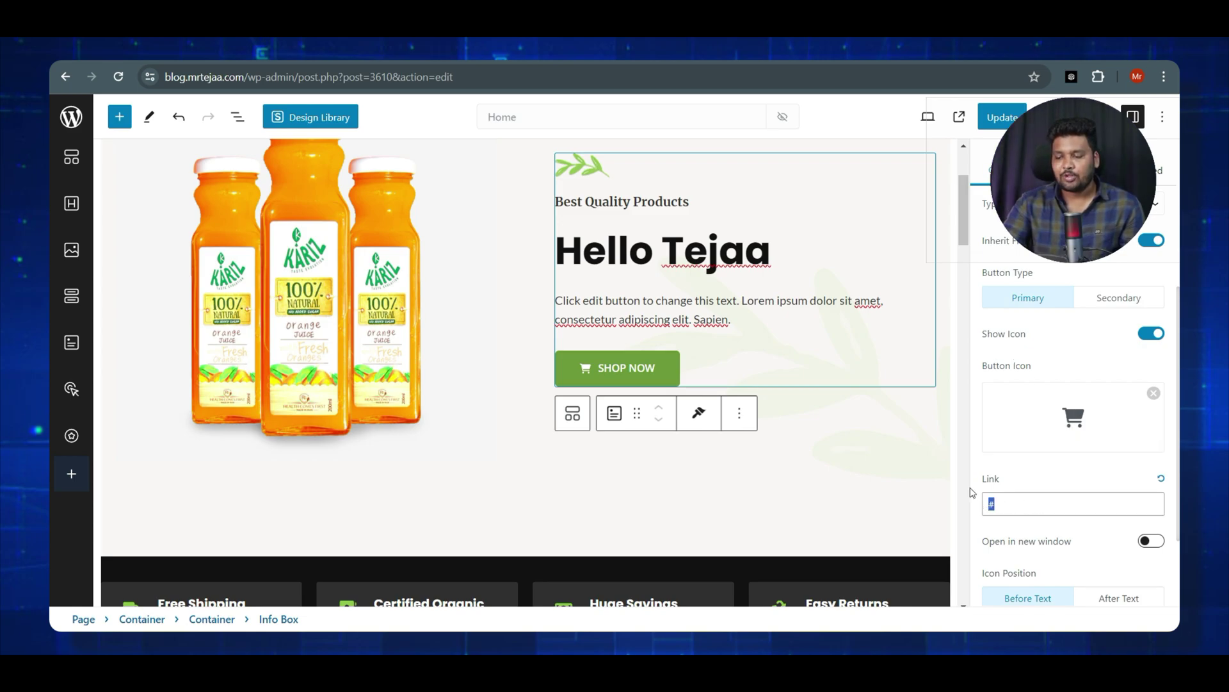
key("BackSpace")
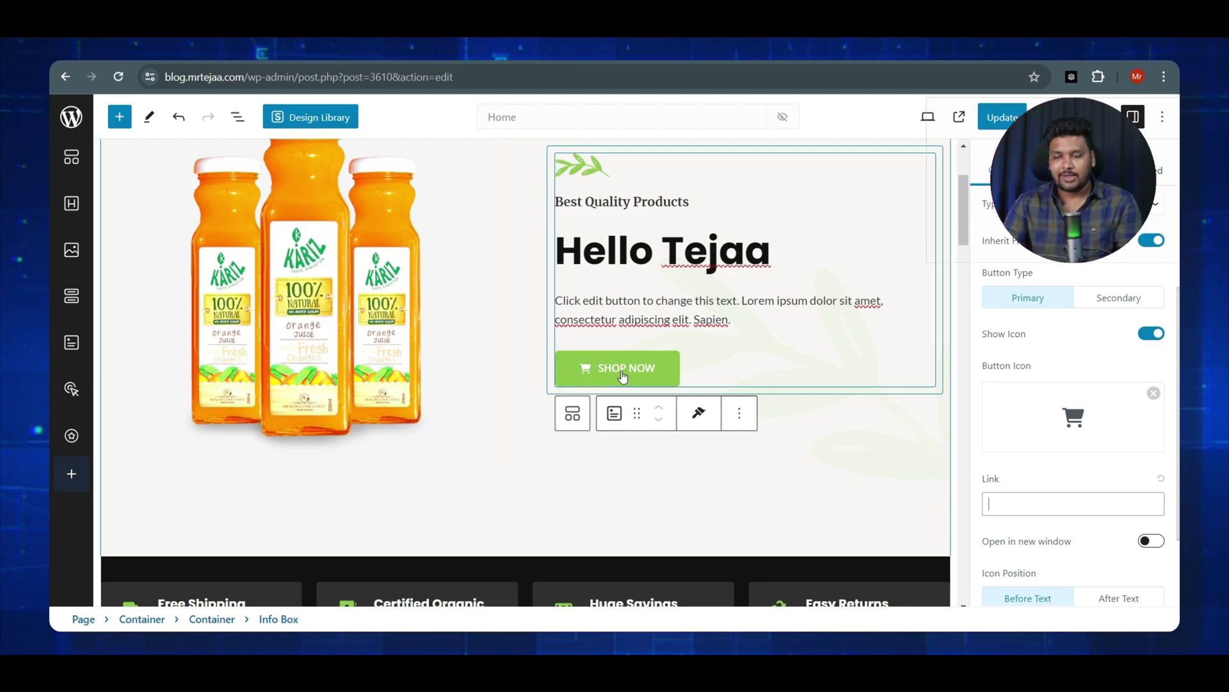
scroll(615, 384, "down", 7)
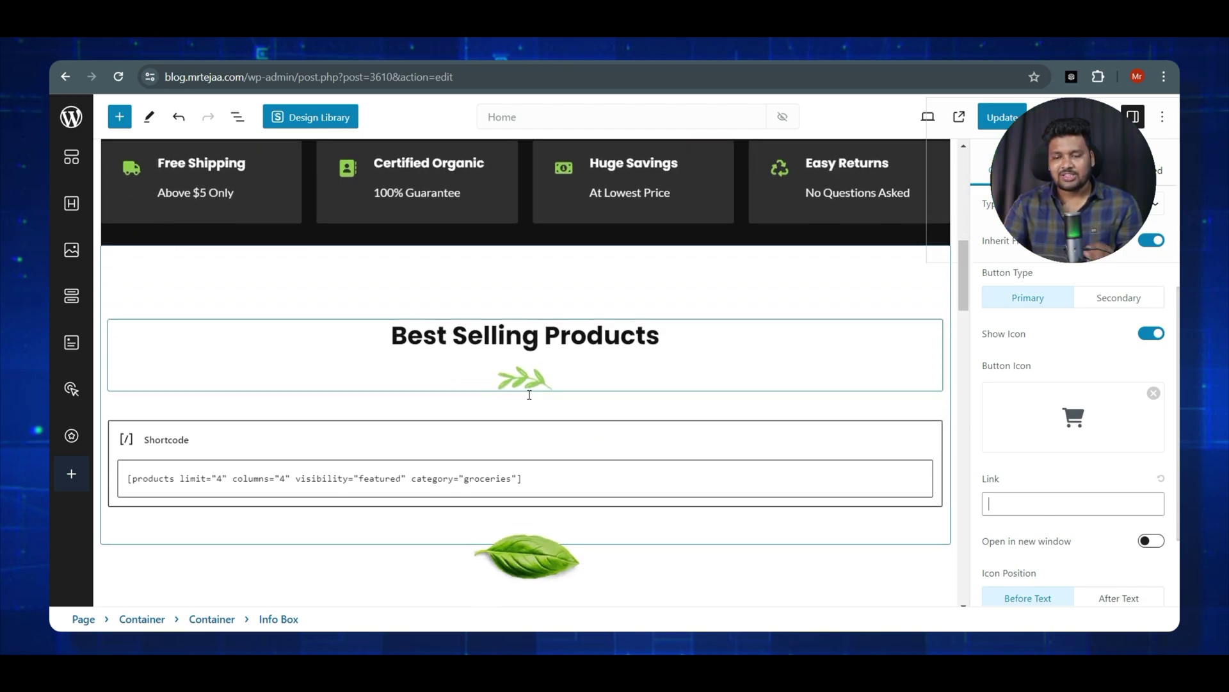
- Scroll the Add Plugins page with 'Stripe' entered as the search keyword
scroll(529, 394, "down", 2)
scroll(777, 211, "up", 9)
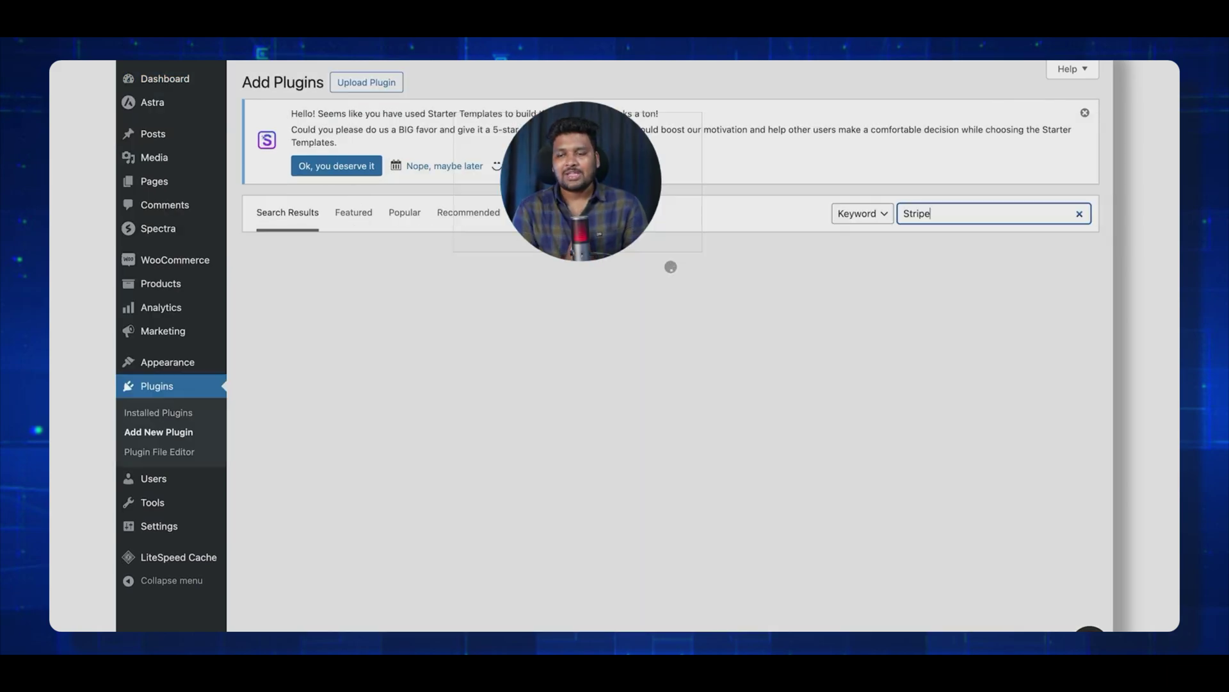
- Install WooCommerce Stripe Payment Gateway and Razorpay for WooCommerce, then view Installed Plugins
triple_click(384, 362)
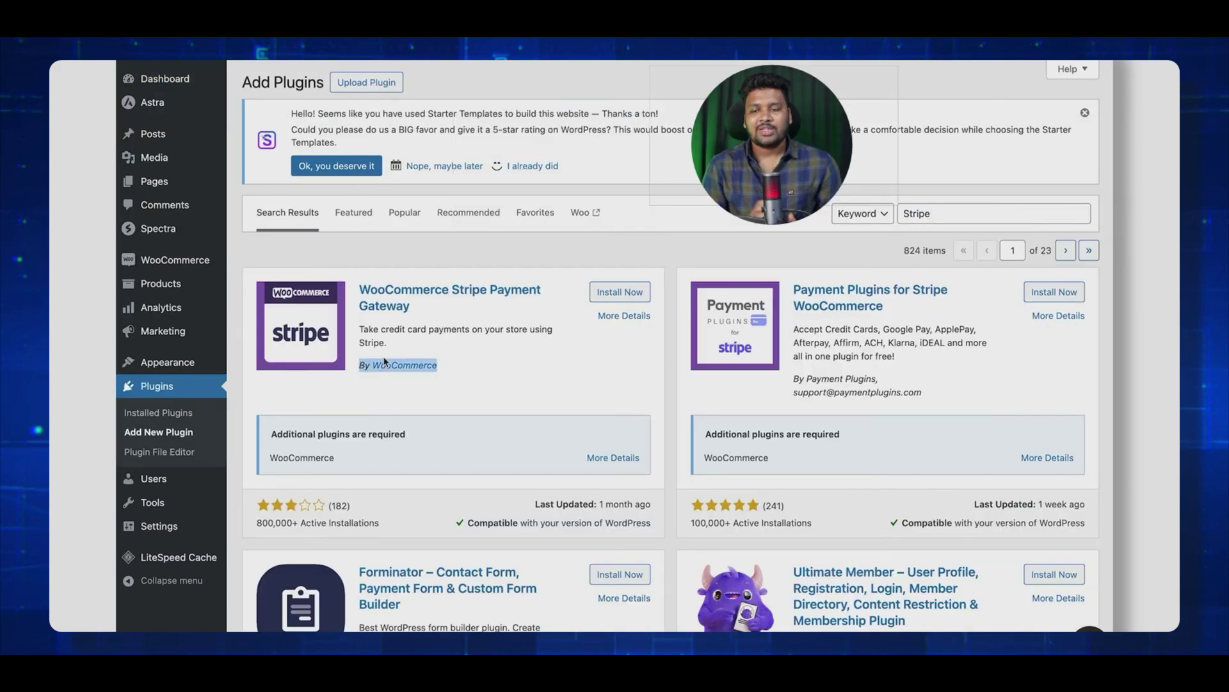
left_click(618, 293)
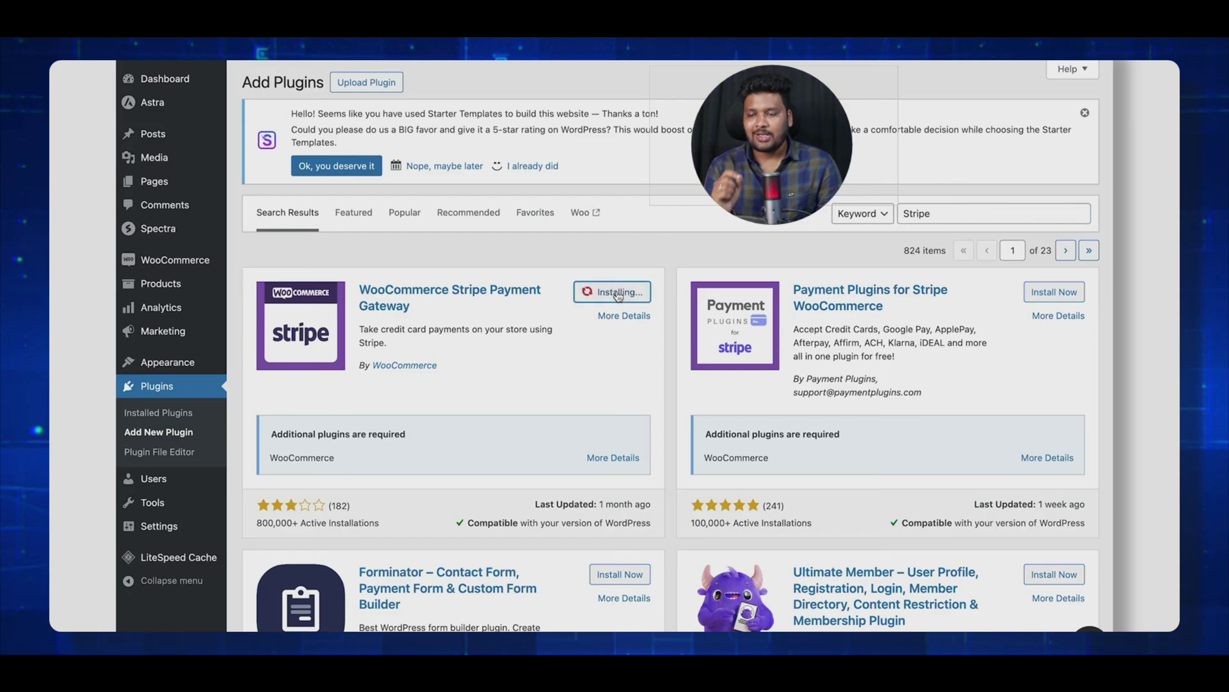
double_click(963, 219)
type("Razor")
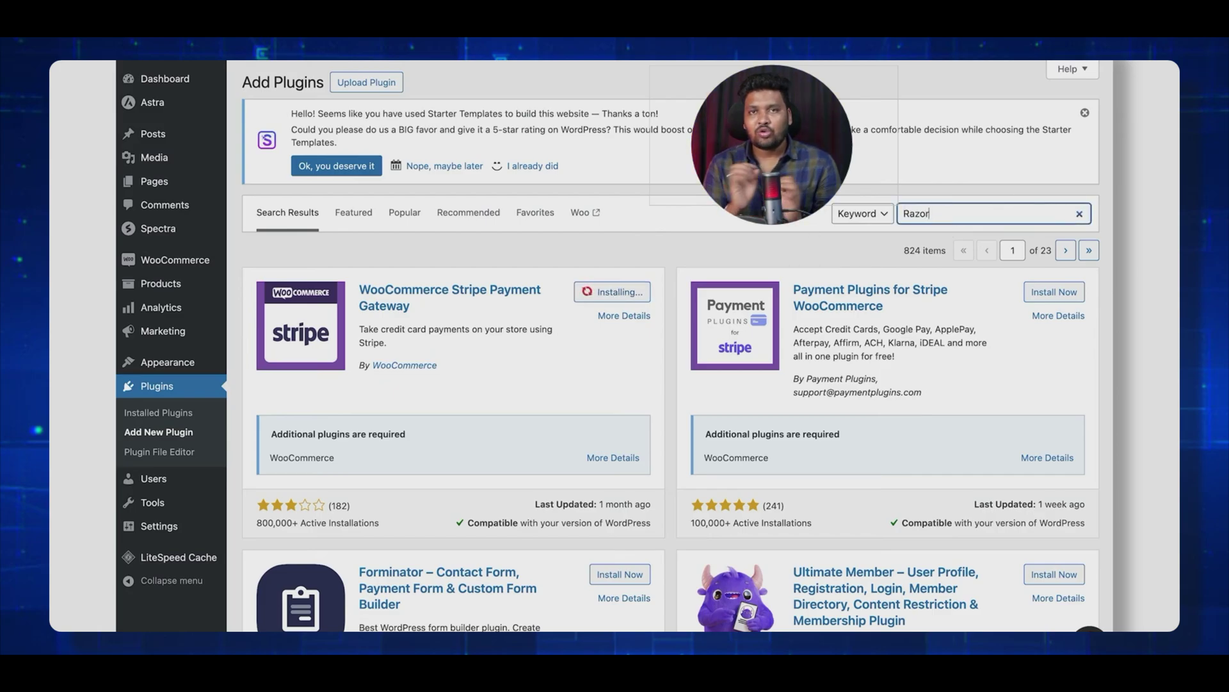
type("Pay")
left_click(639, 297)
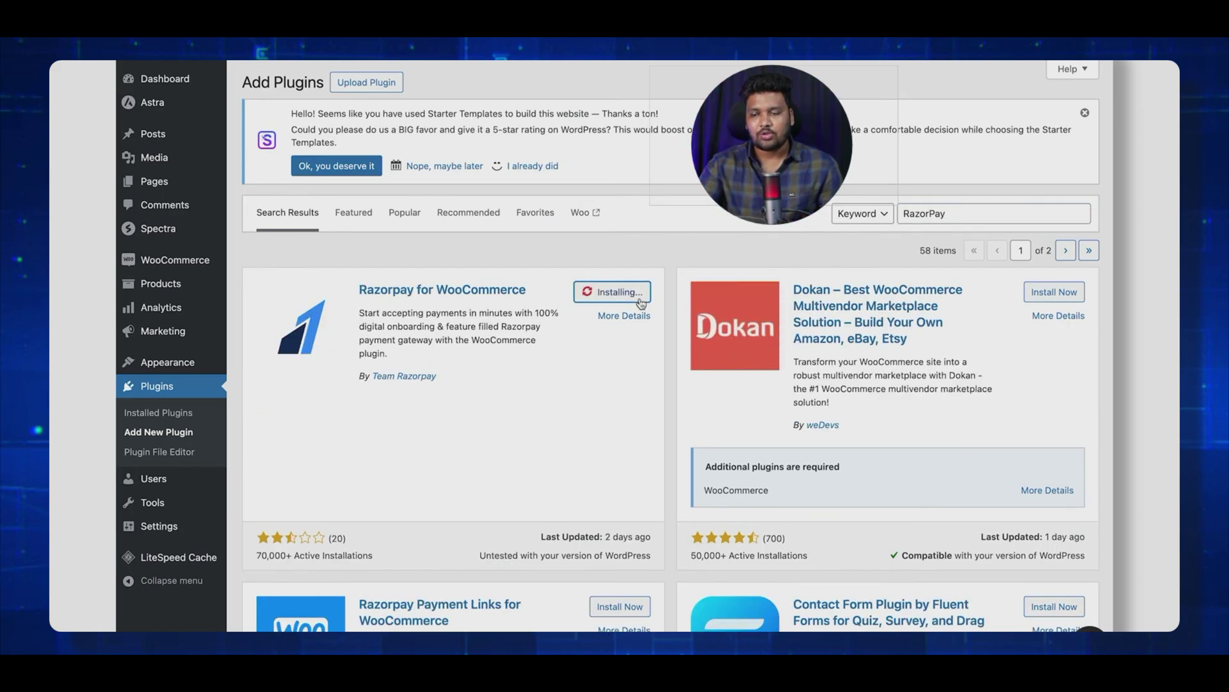
scroll(640, 303, "down", 1)
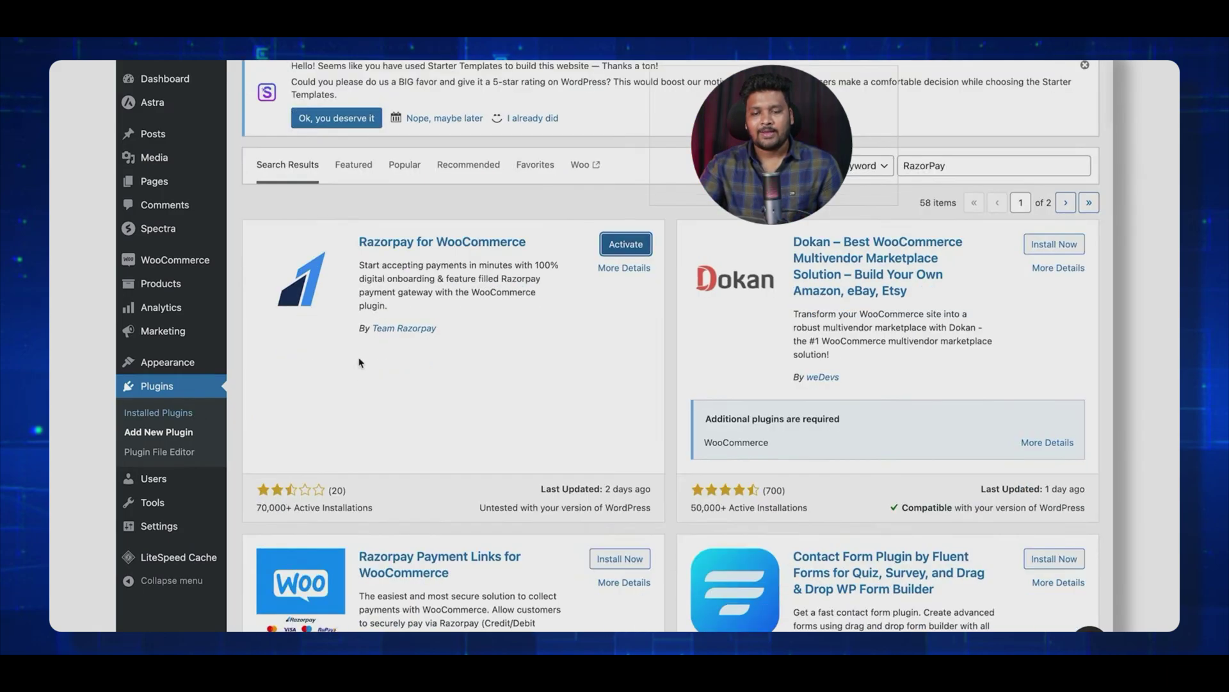
left_click(189, 415)
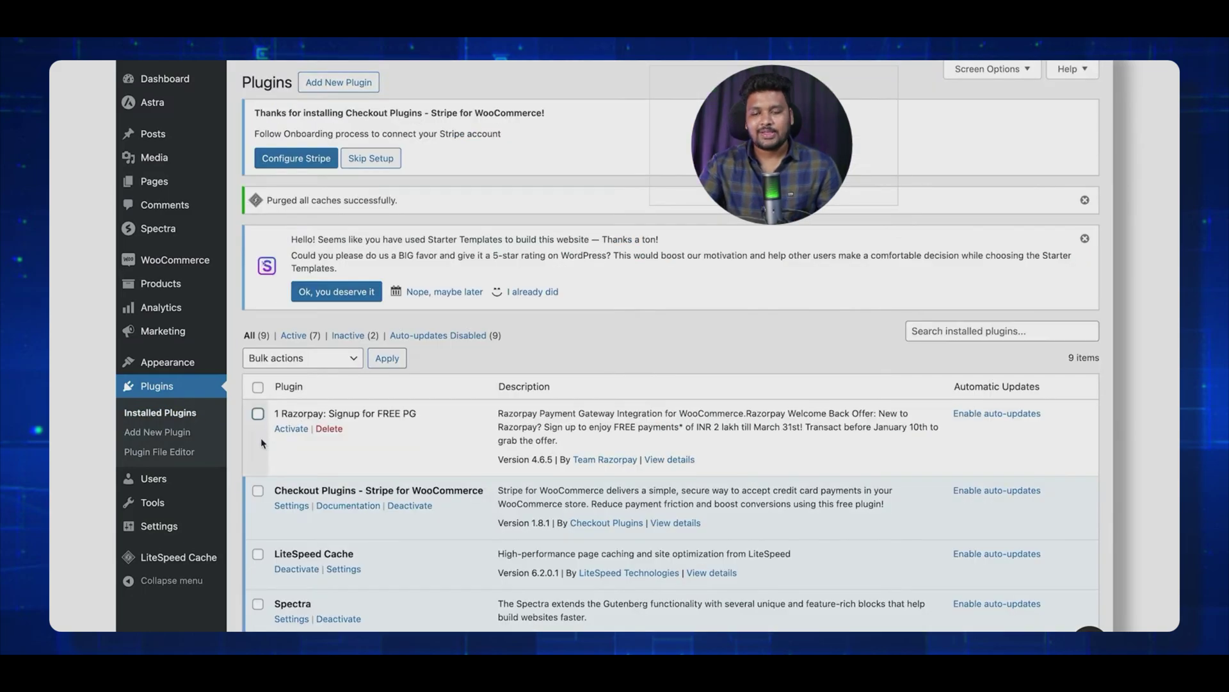
- Bulk-activate the Razorpay and WooCommerce Stripe Gateway plugins
scroll(262, 443, "down", 8)
left_click(258, 478)
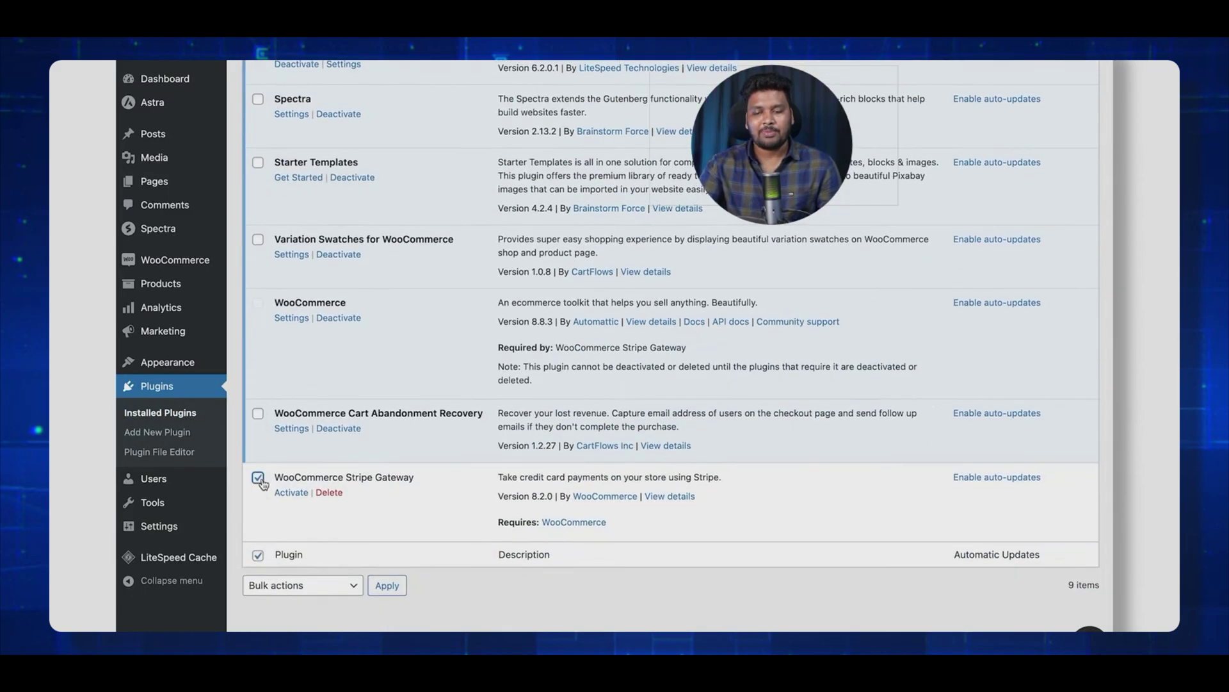
scroll(262, 482, "up", 8)
left_click(259, 417)
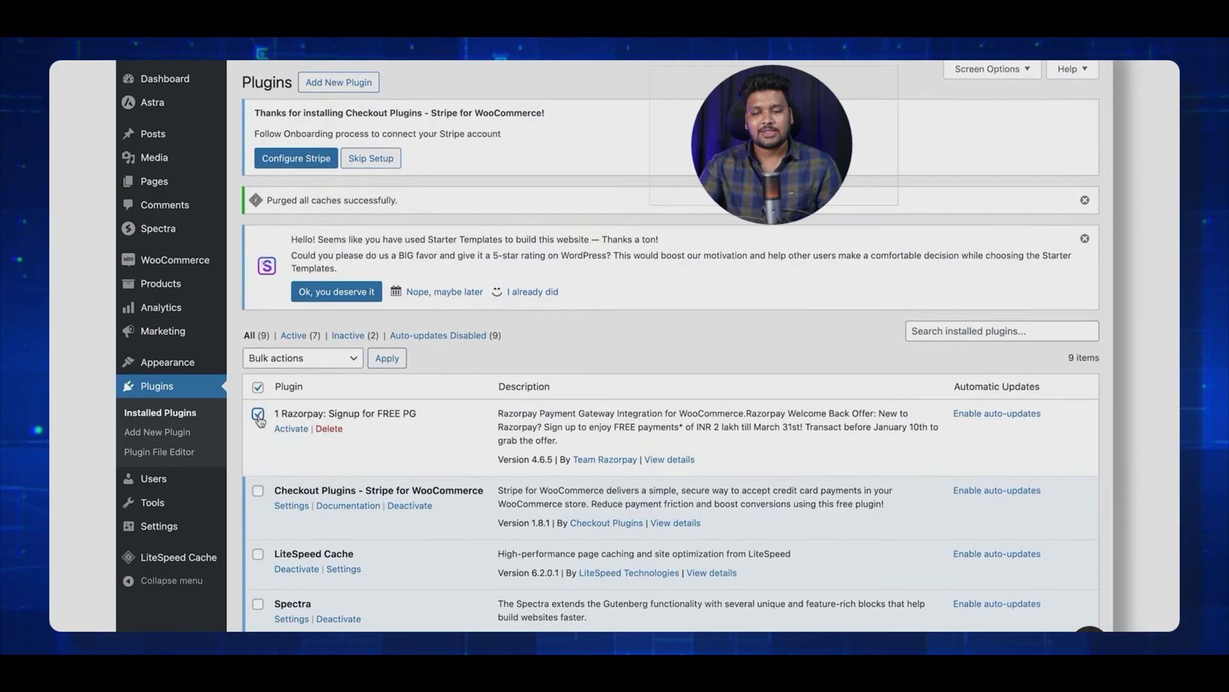
left_click(322, 359)
left_click(322, 376)
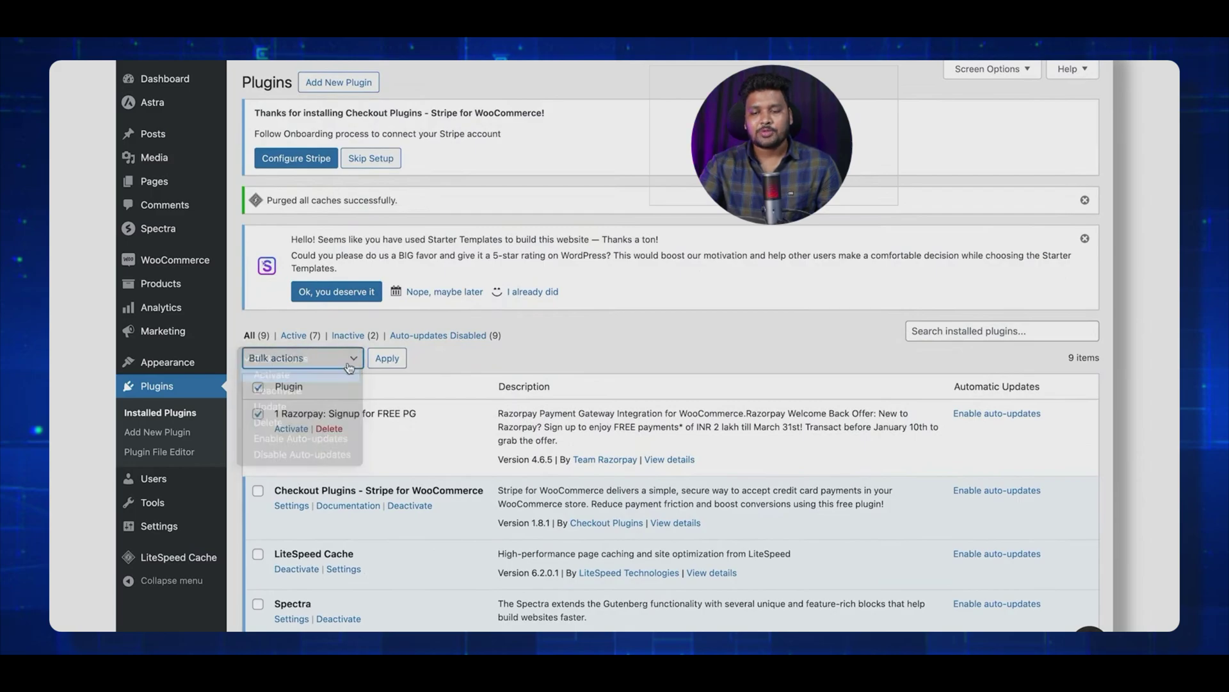
left_click(387, 358)
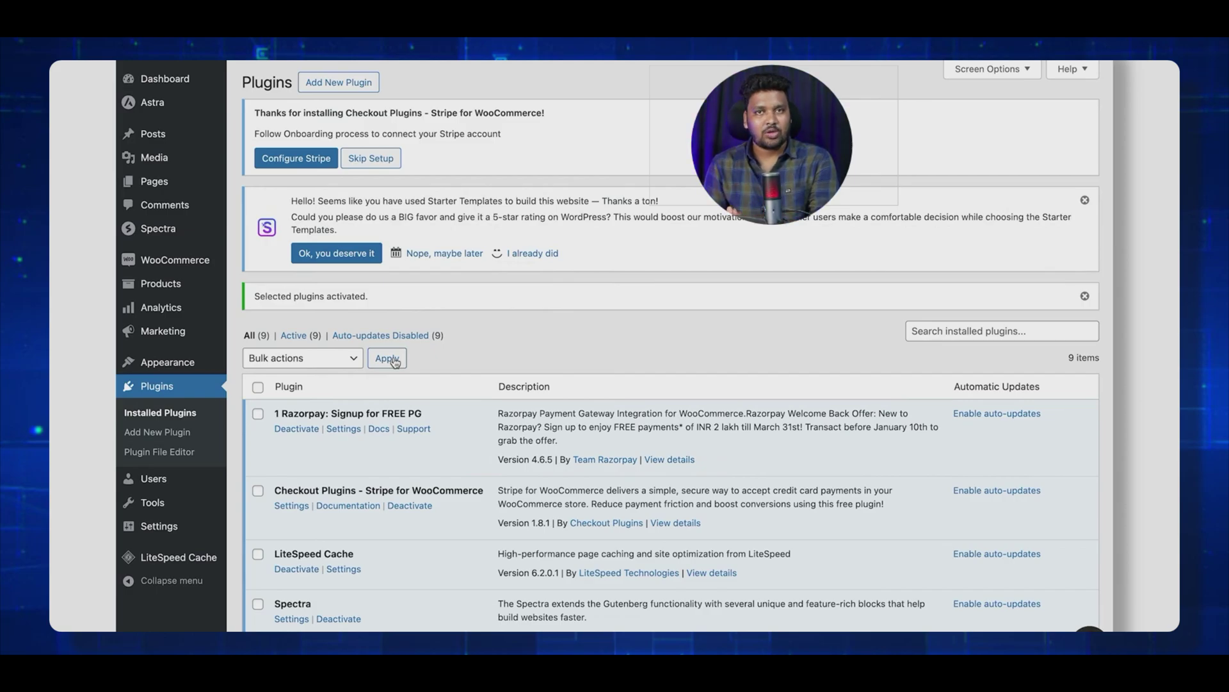
- Find WooCommerce Stripe Gateway in the plugin list and open its settings
scroll(326, 492, "down", 8)
triple_click(322, 475)
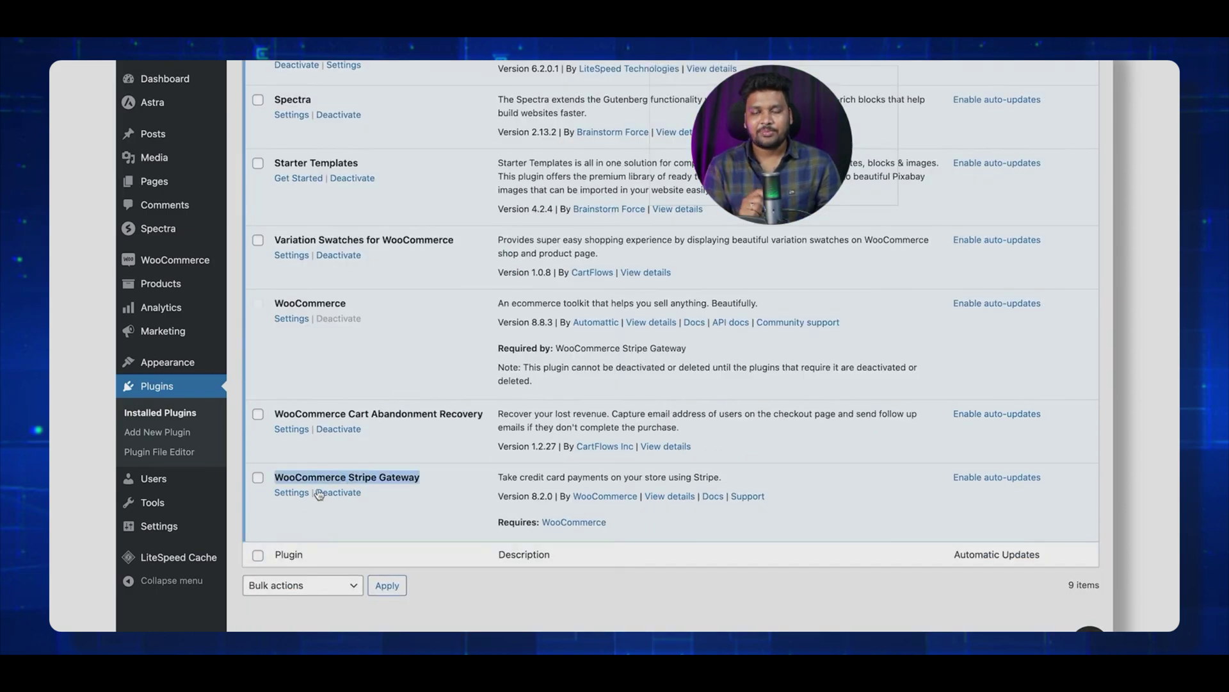
left_click(293, 494)
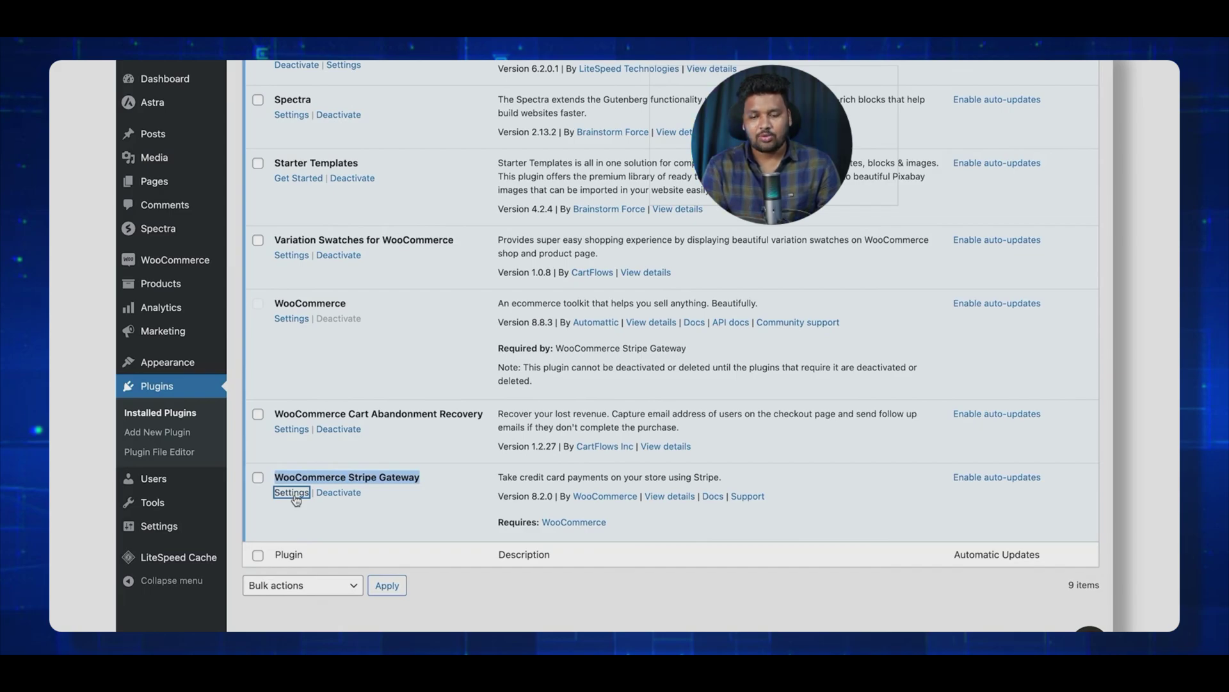
- Connect a Stripe account in test mode and activate Express Checkout for Apple and Google Pay
scroll(906, 382, "down", 1)
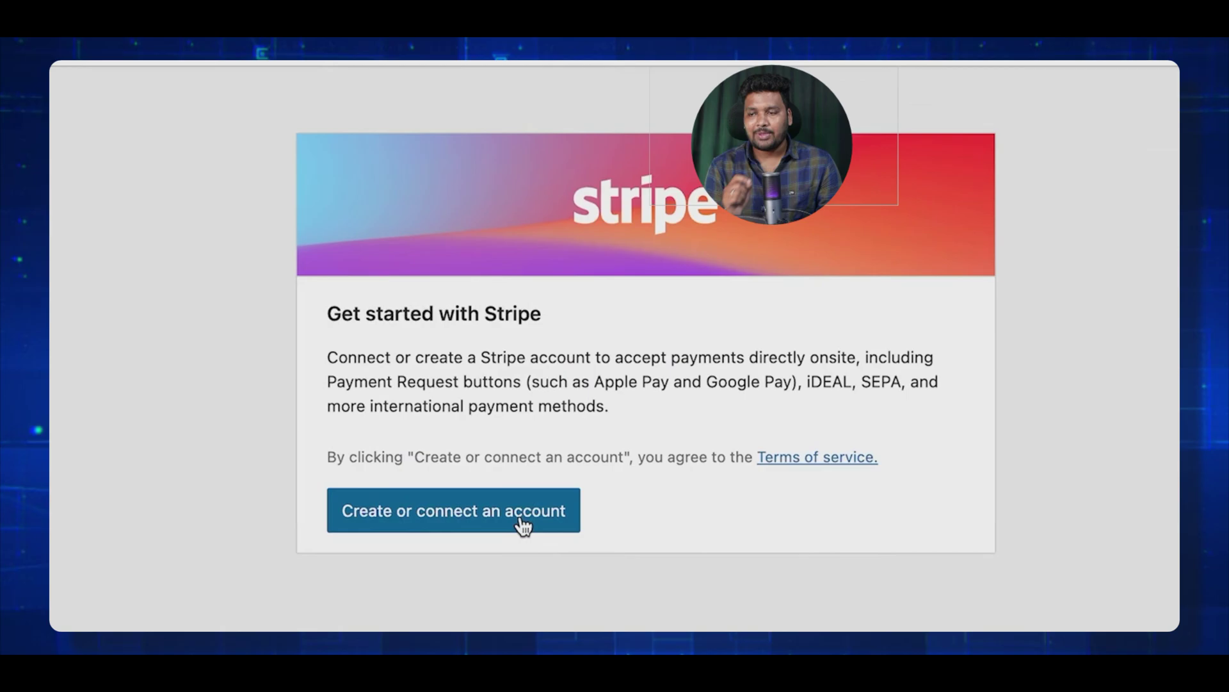
left_click(506, 528)
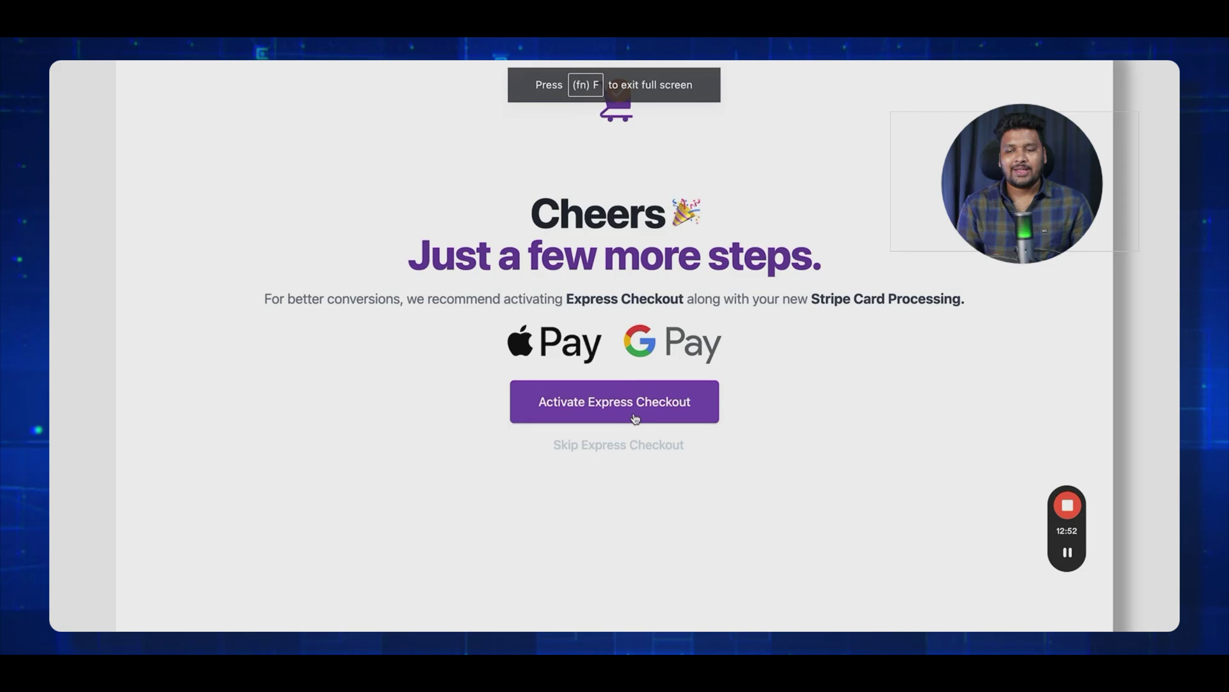
left_click(636, 418)
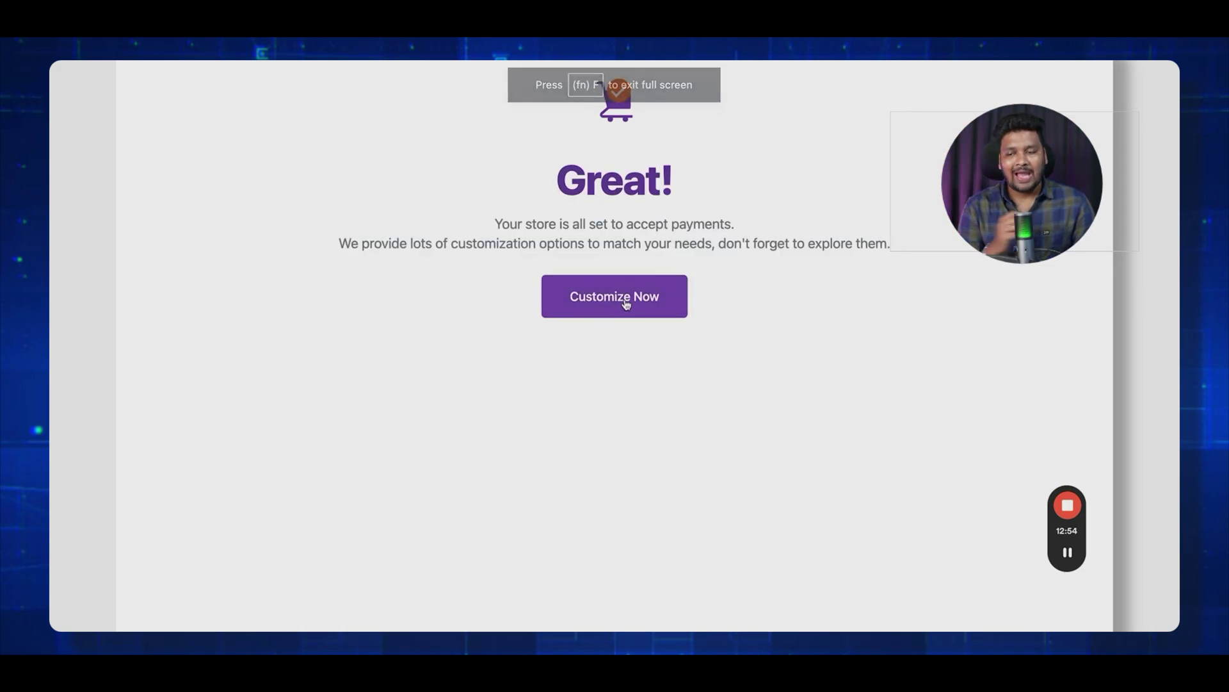
left_click(661, 316)
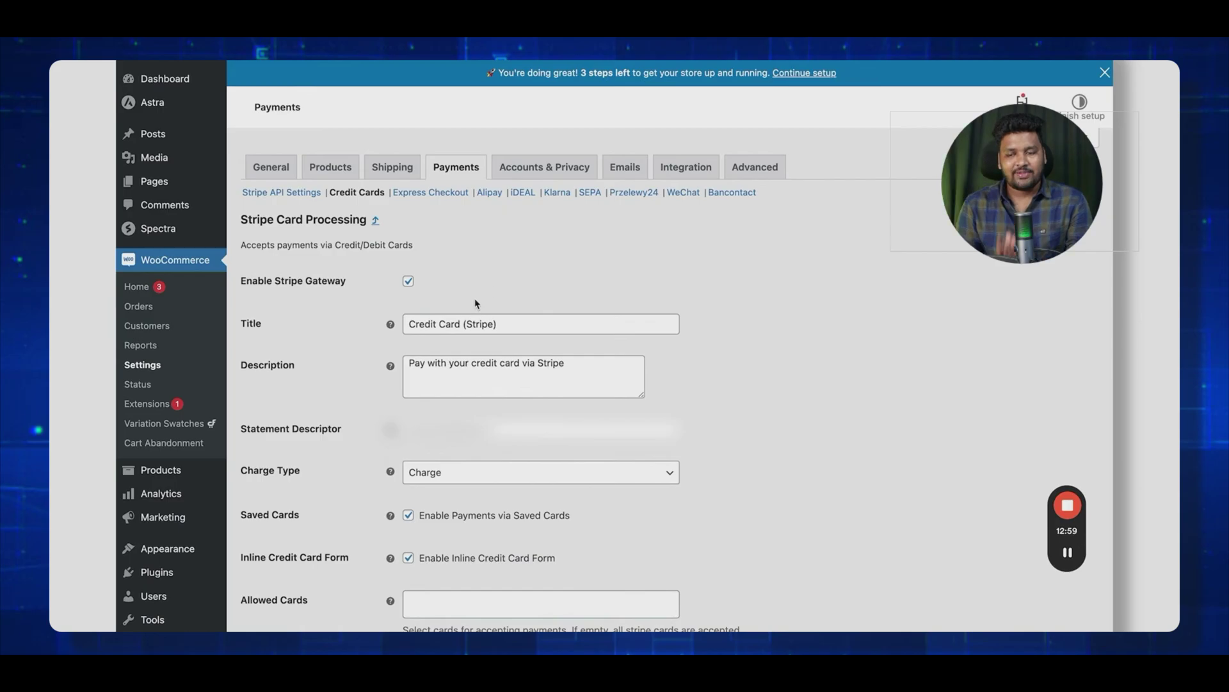
- Review the Stripe API settings, then return to the installed plugins list
left_click(266, 194)
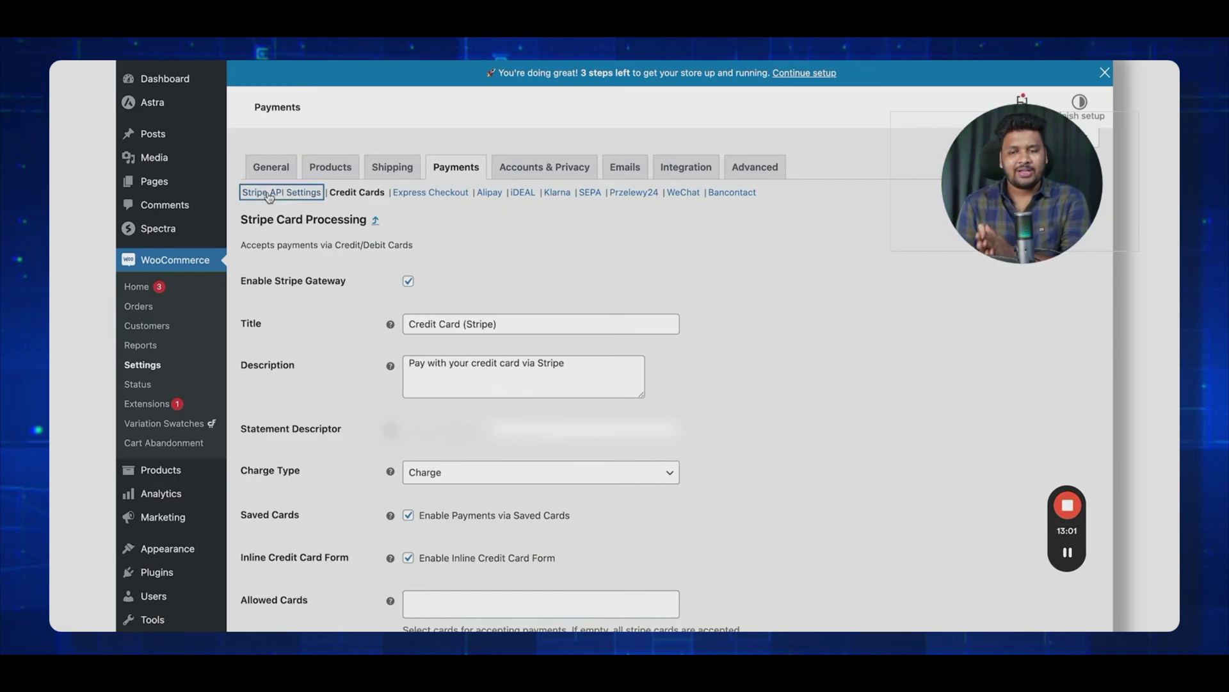
left_click(281, 196)
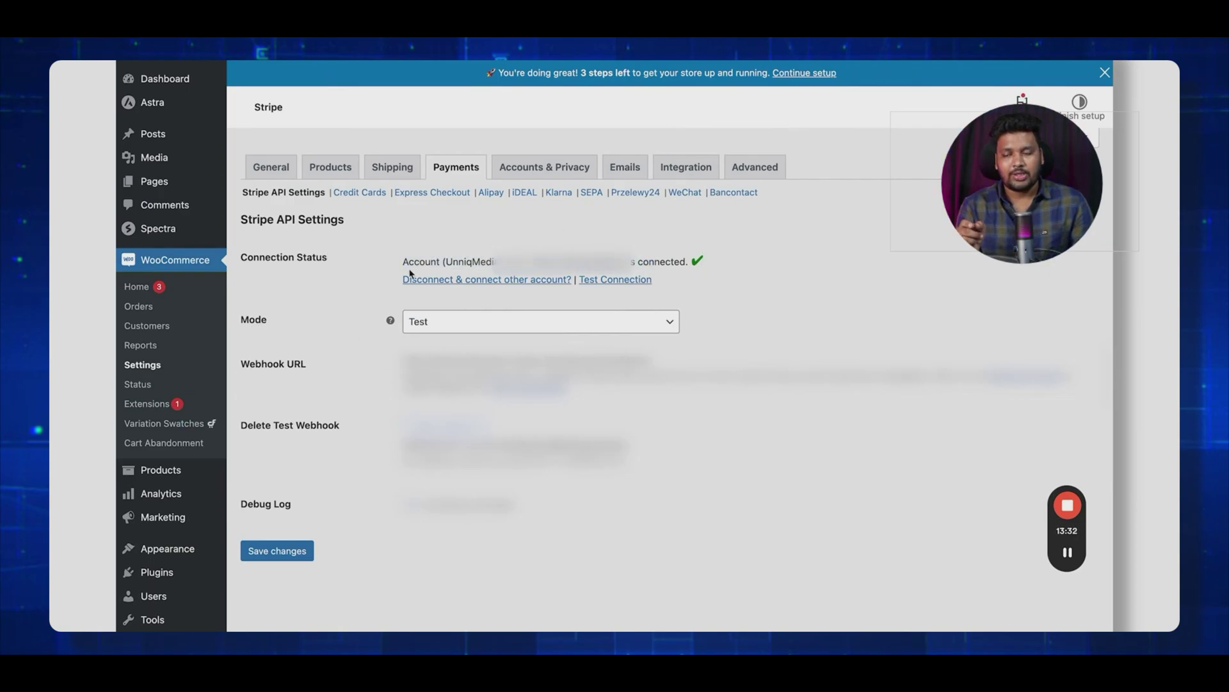
mouse_move(169, 575)
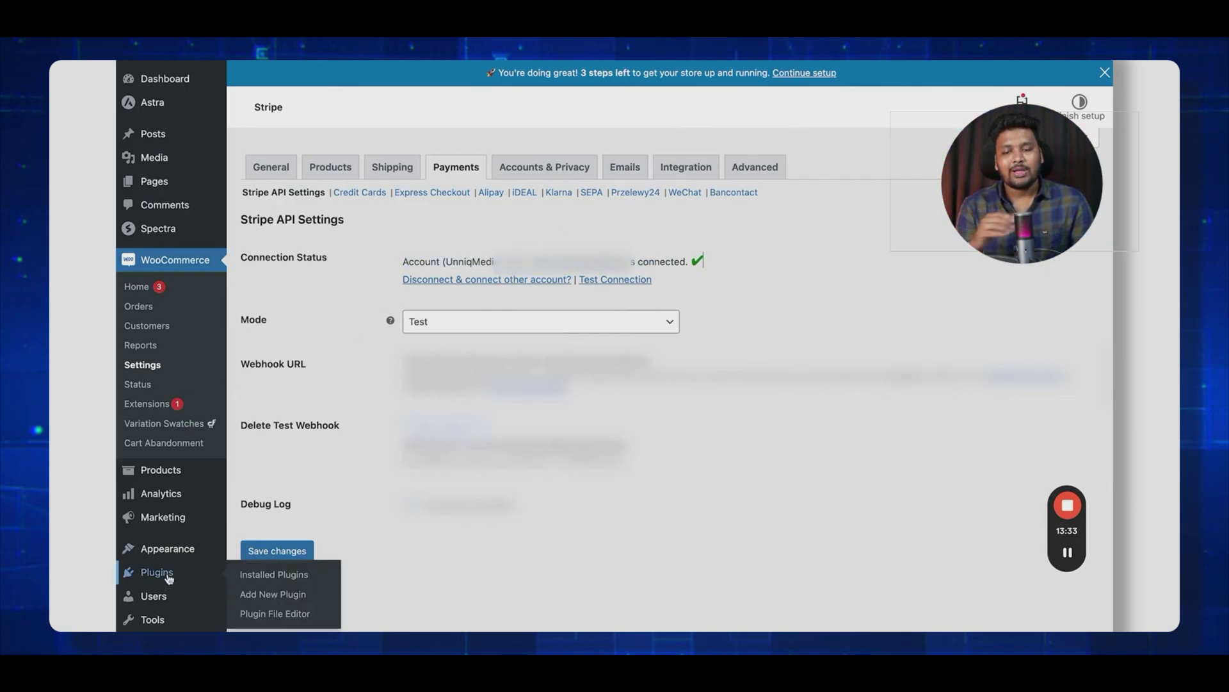
left_click(249, 574)
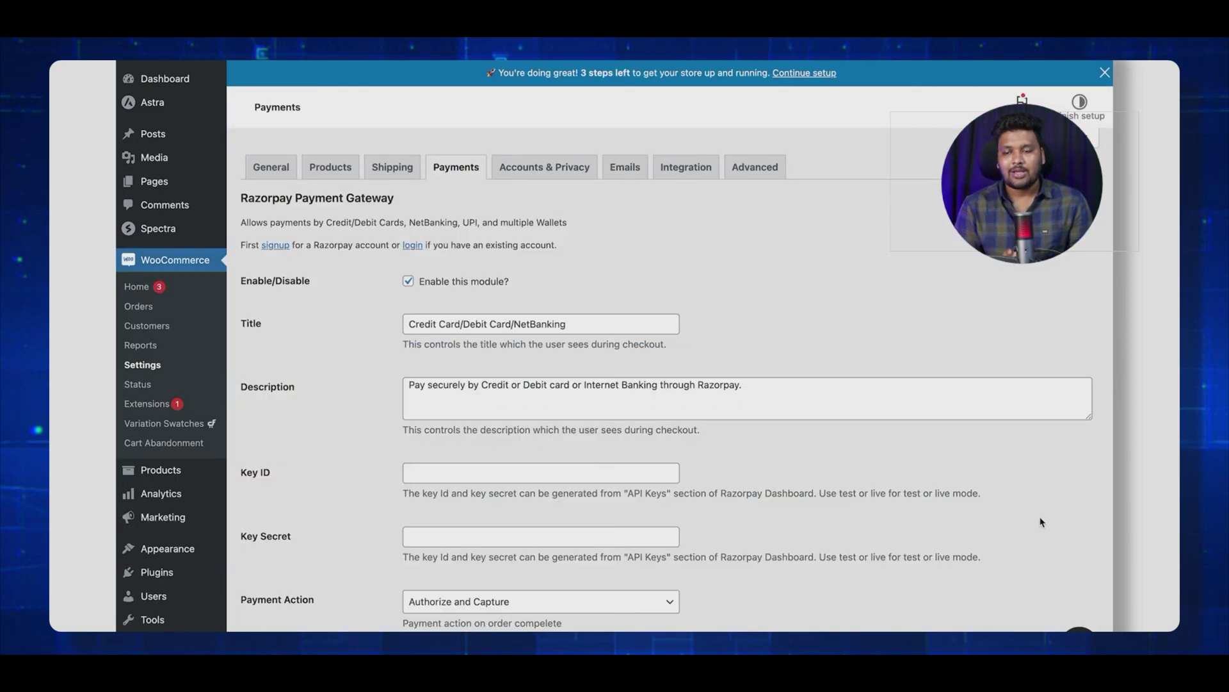
- Capture the Razorpay Key ID and Key Secret area and copy the live Key ID
scroll(423, 499, "down", 1)
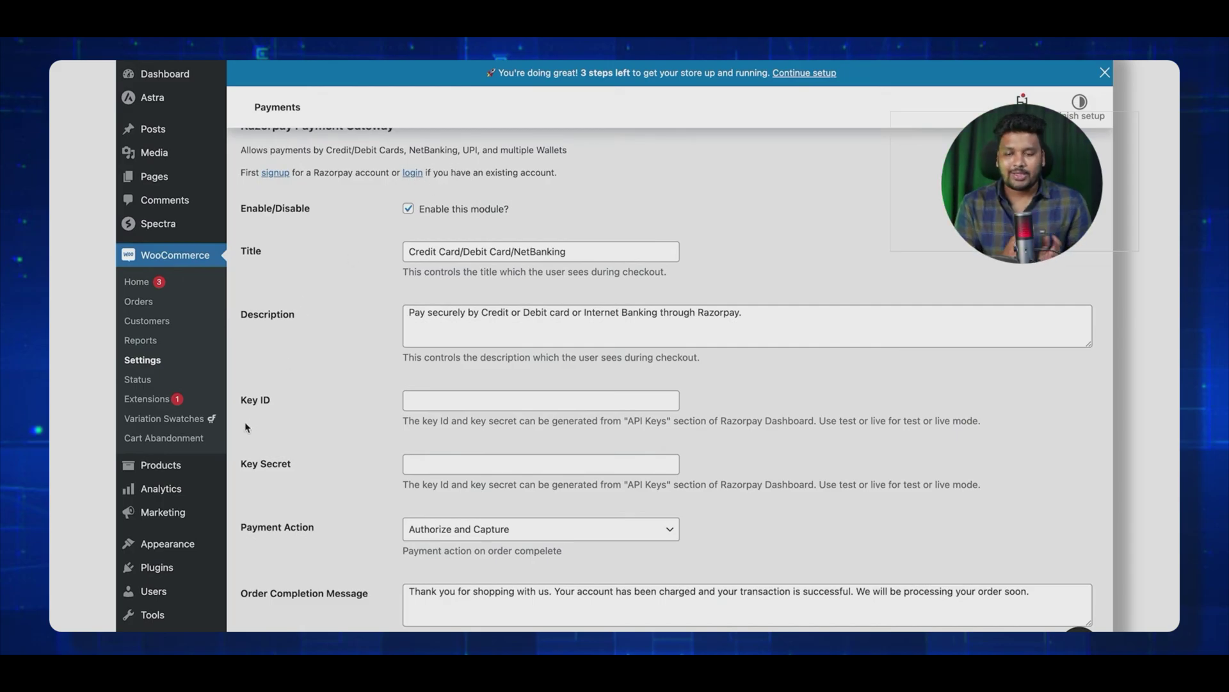
key("super+shift+4")
left_click_drag(231, 378, 1037, 515)
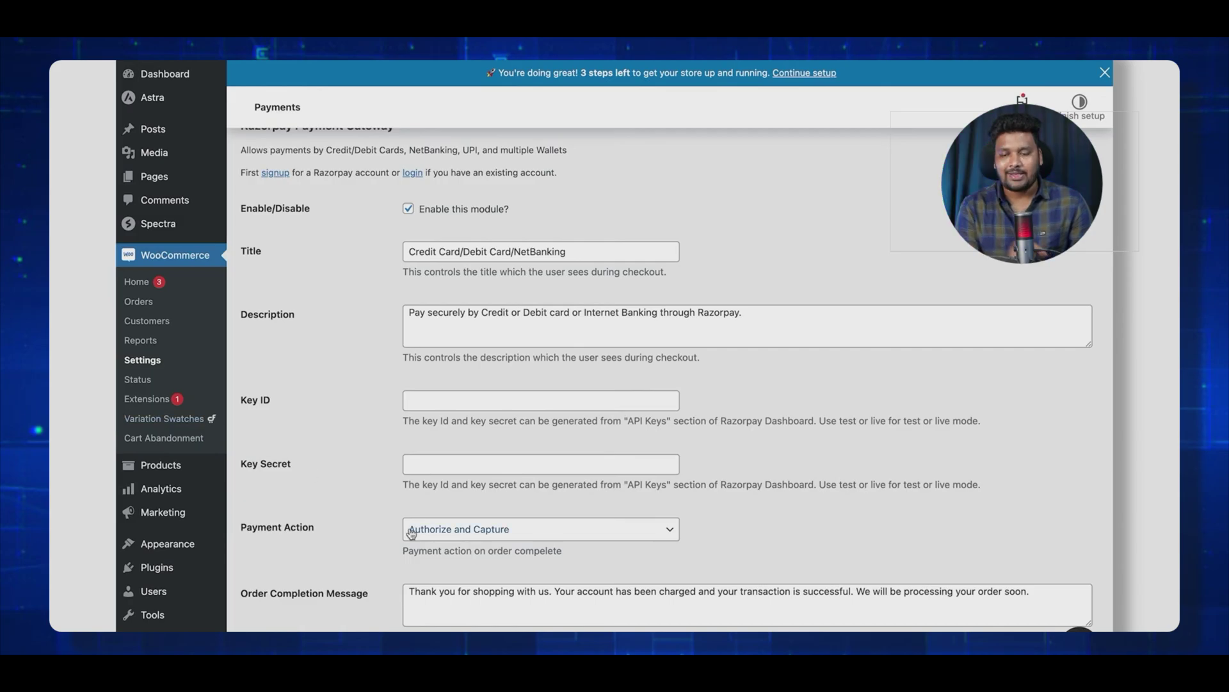
scroll(685, 260, "up", 2)
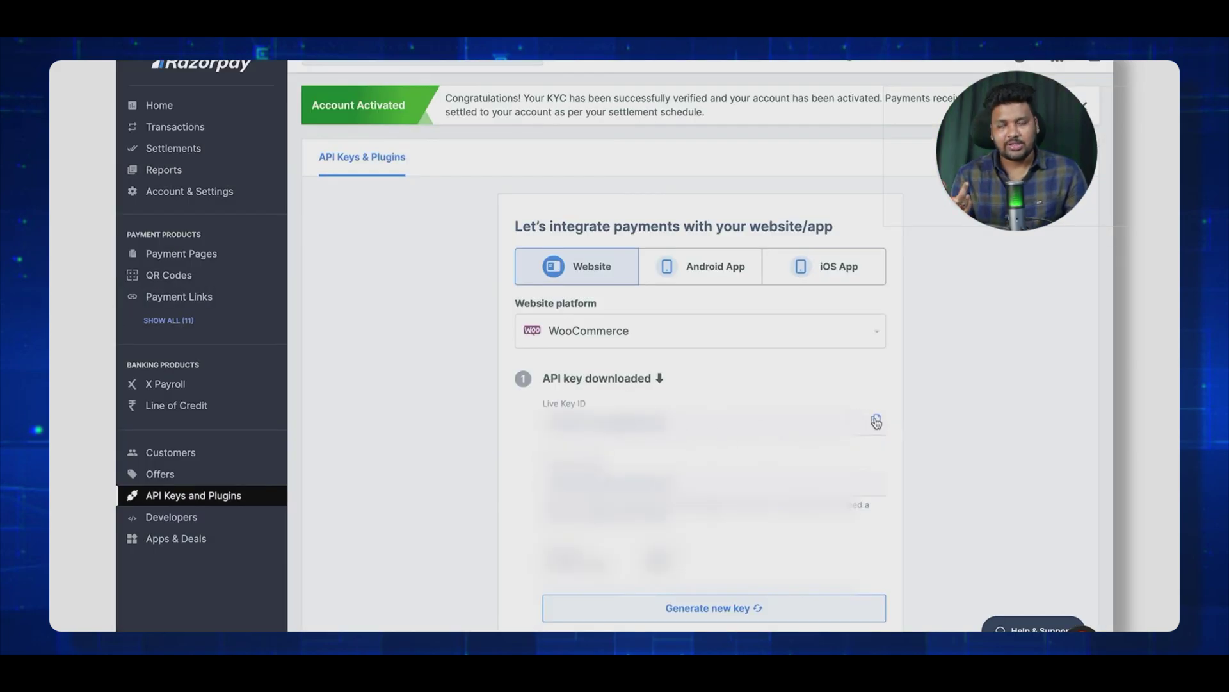
left_click(876, 422)
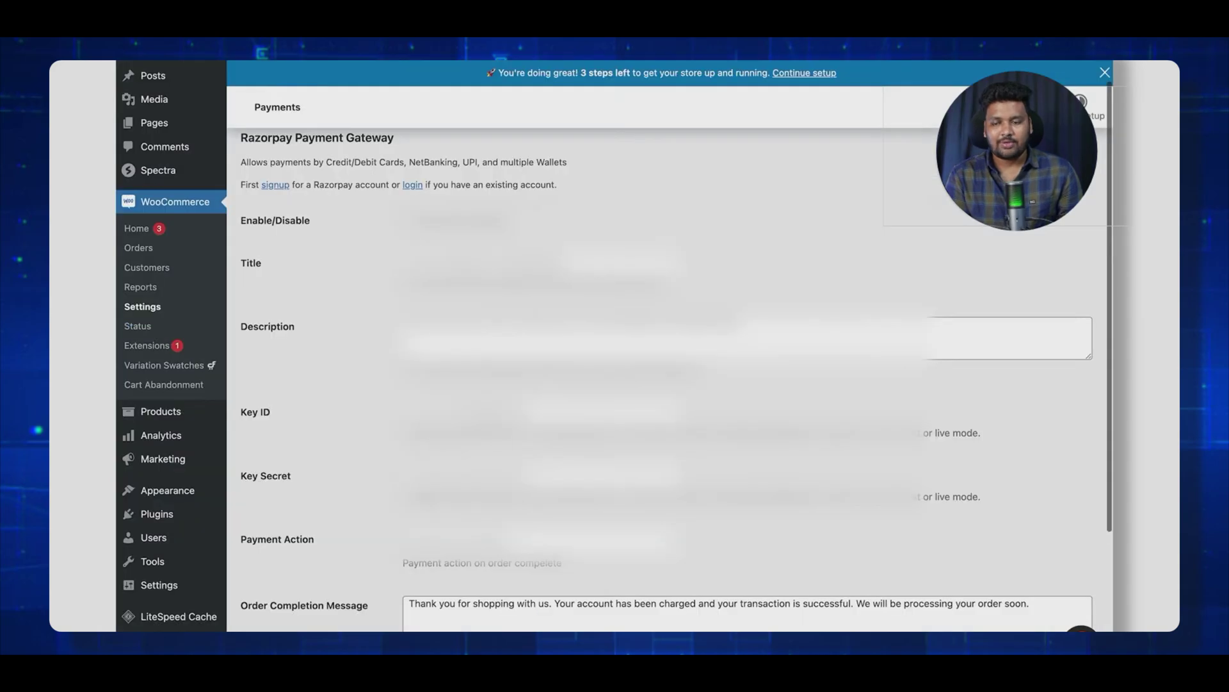
scroll(269, 379, "down", 2)
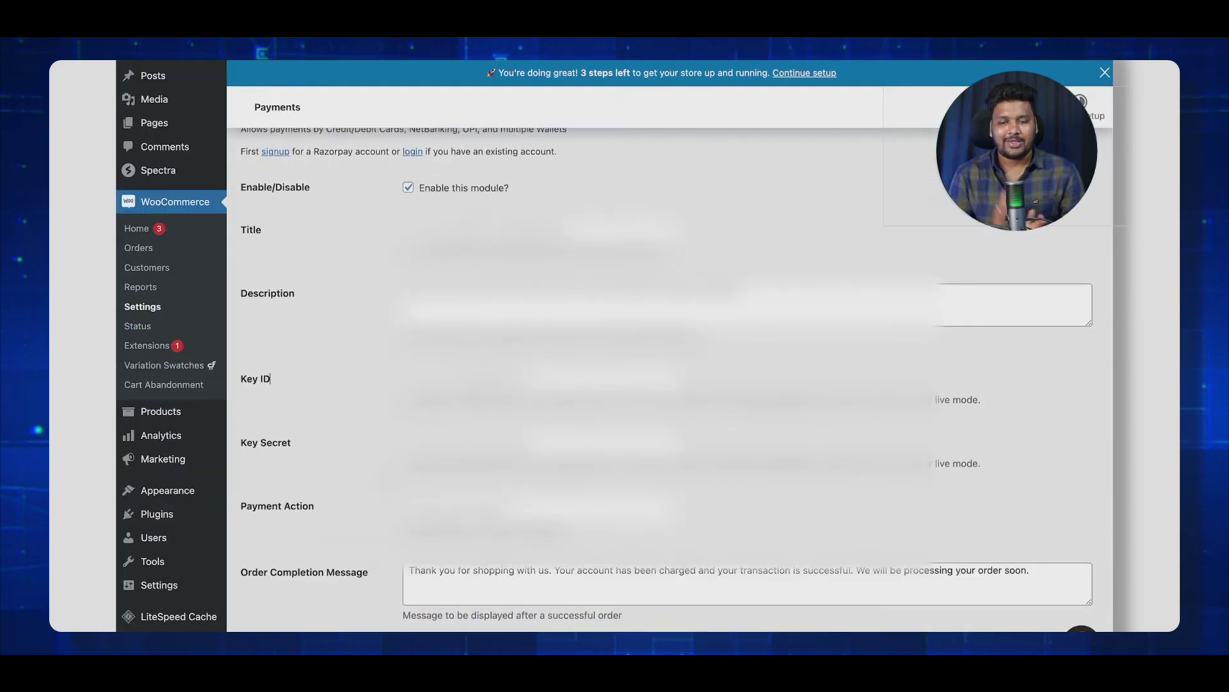
- Scroll the Razorpay Payment Gateway settings down toward Save changes
scroll(272, 598, "down", 4)
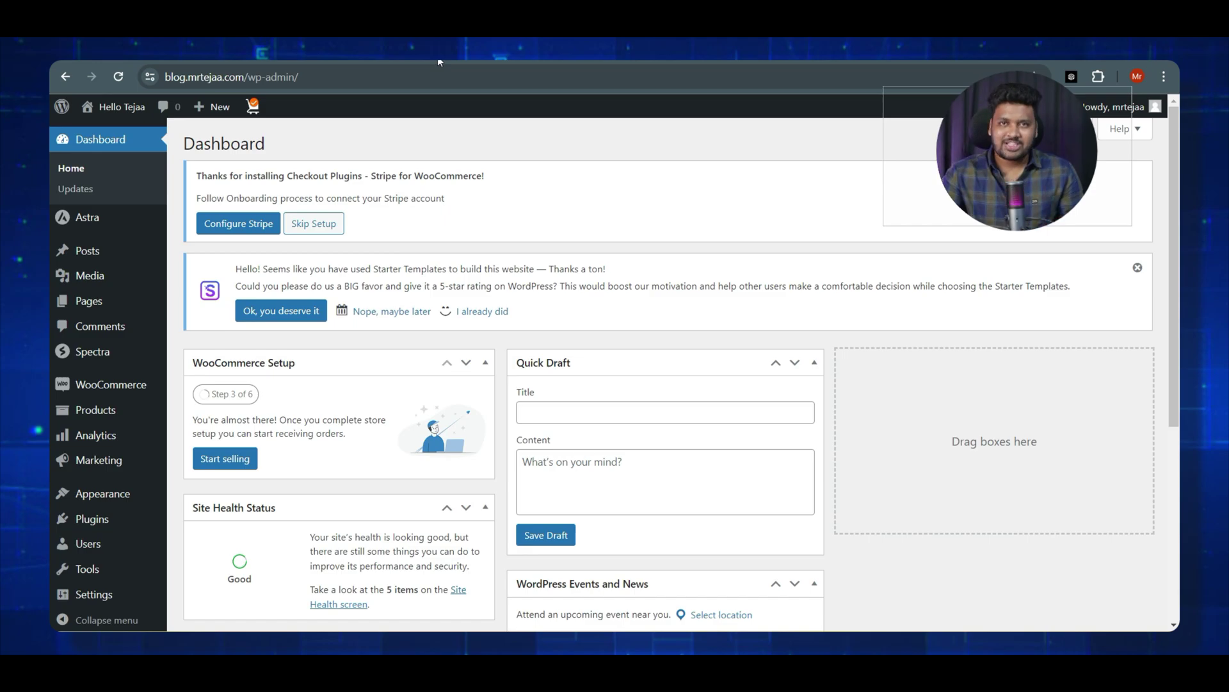
- Switch to the live Organic Store tab, scroll through the homepage and back to the top
left_click(449, 52)
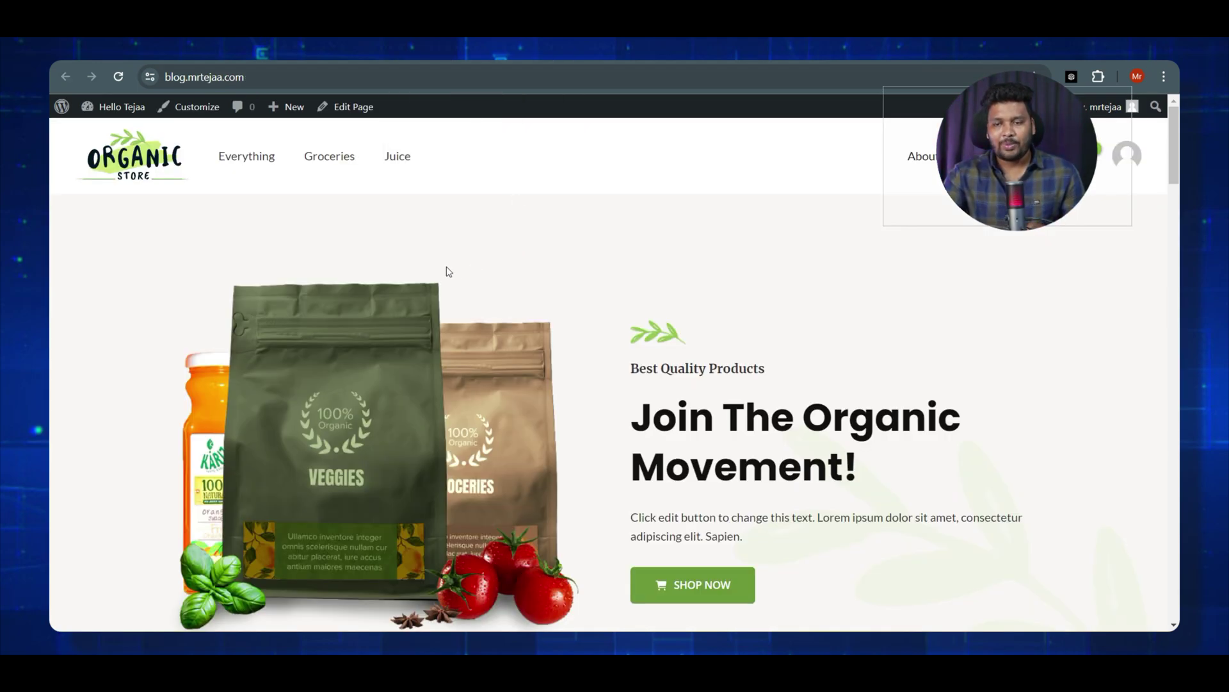
scroll(452, 273, "down", 15)
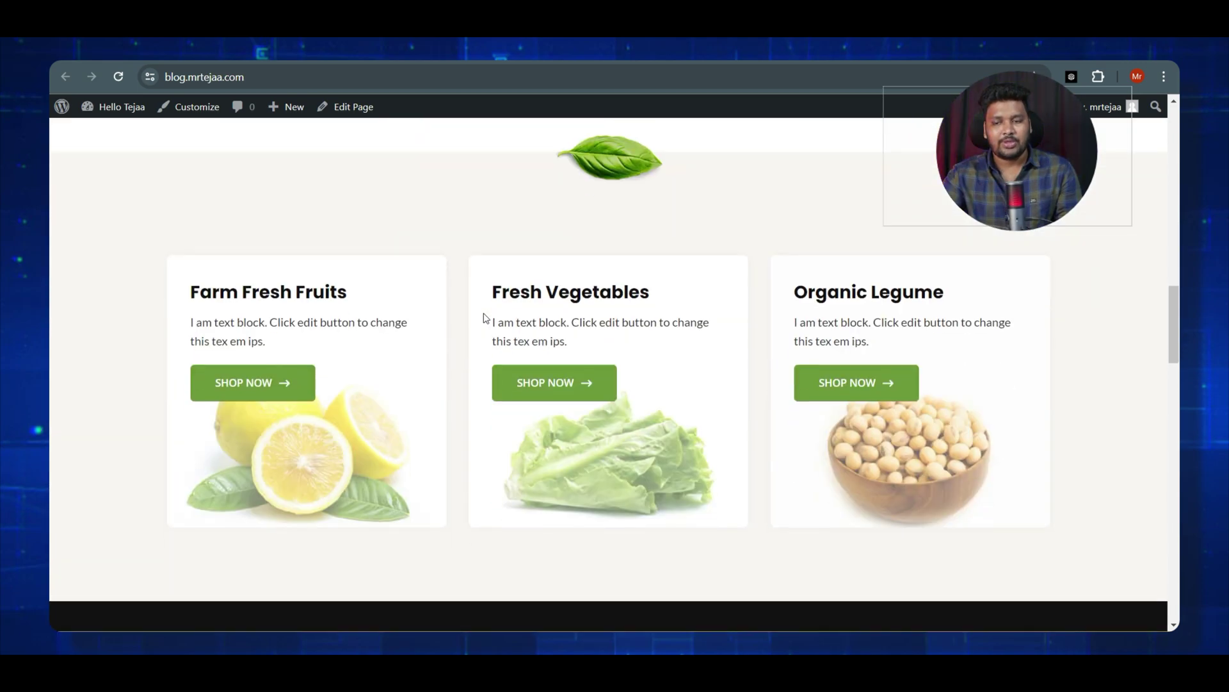
scroll(483, 319, "up", 4)
scroll(485, 329, "up", 6)
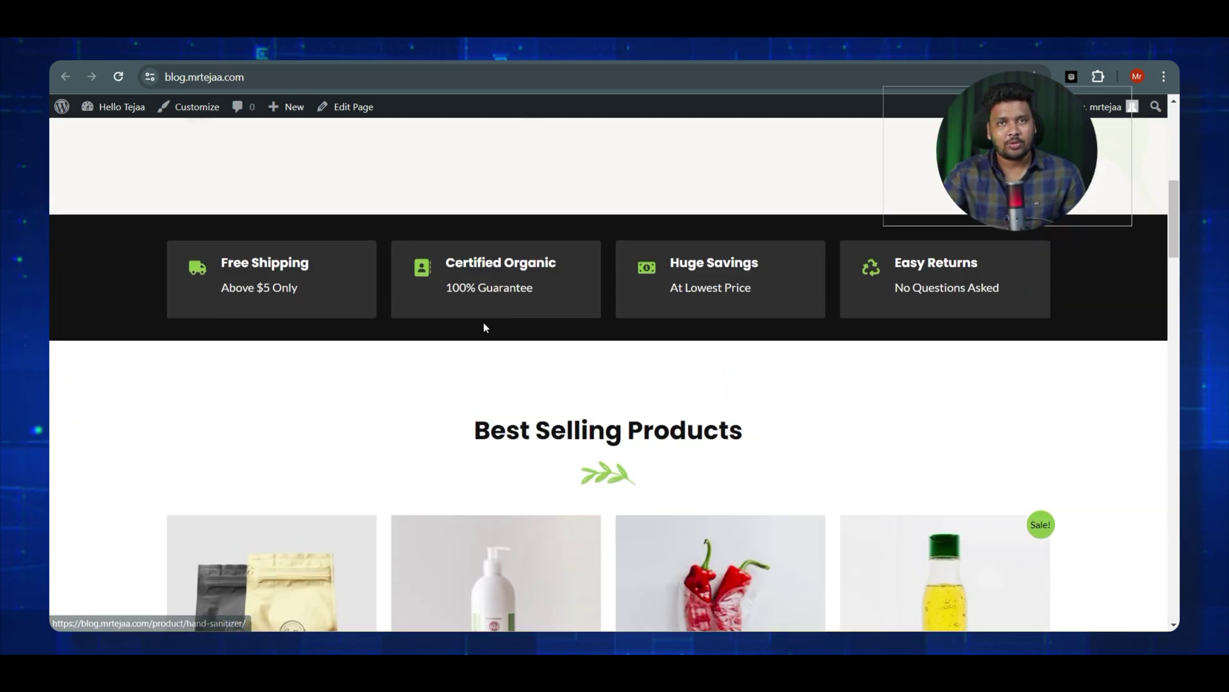
scroll(484, 328, "up", 5)
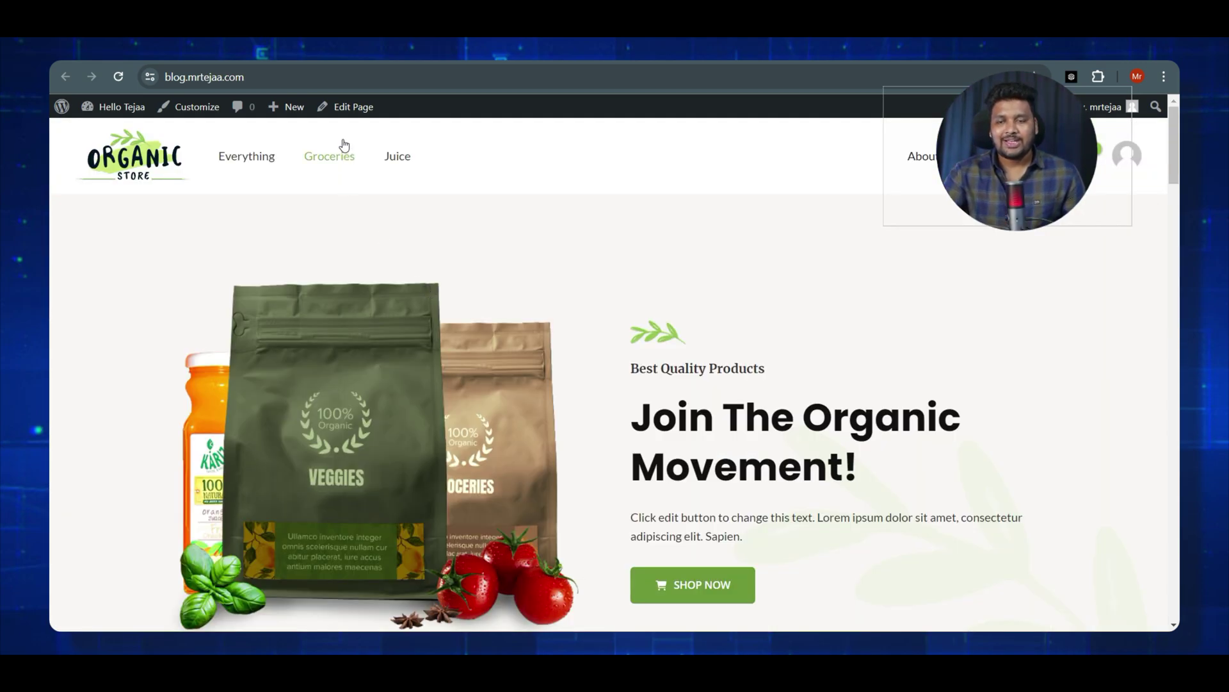
- Edit the Home page so the Free Shipping box reads 'Above Rs.5 Only' instead of '$5'
left_click(348, 109)
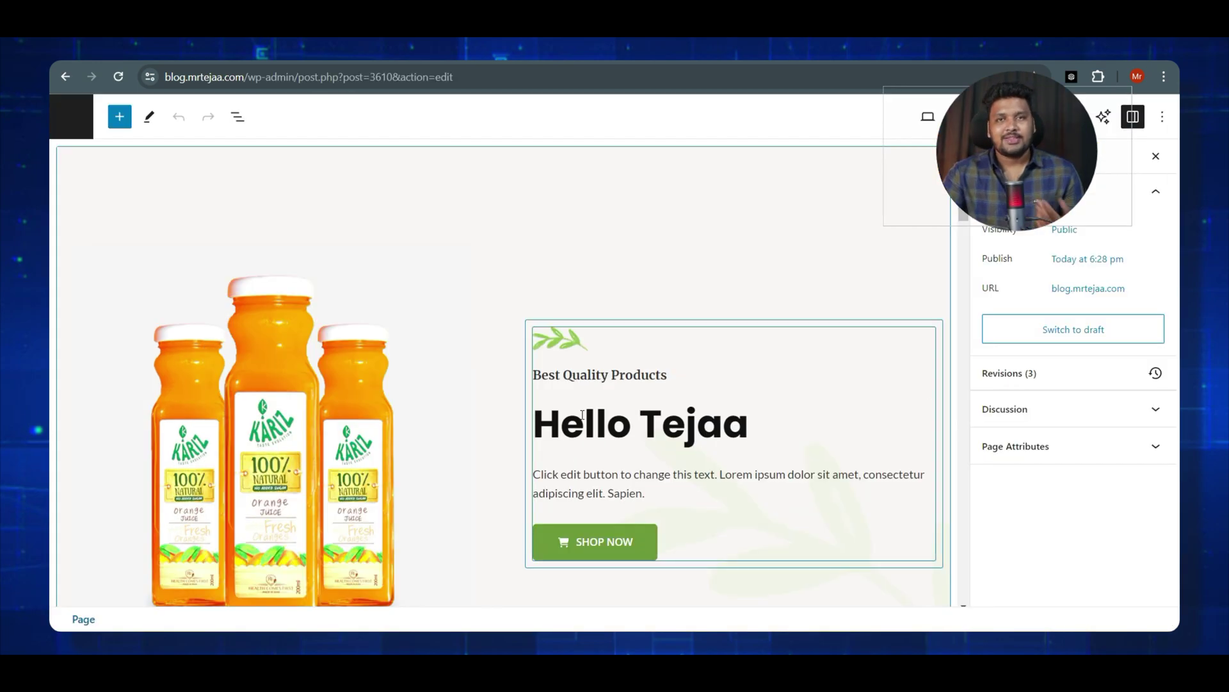
scroll(581, 414, "down", 5)
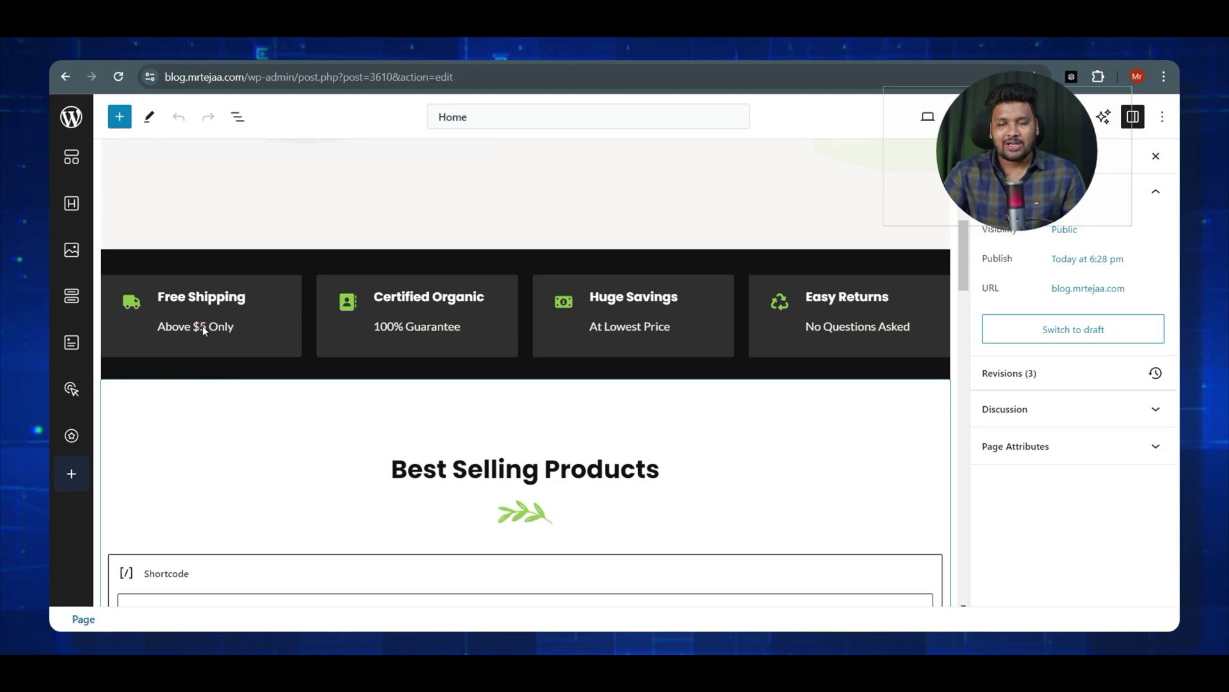
left_click(205, 330)
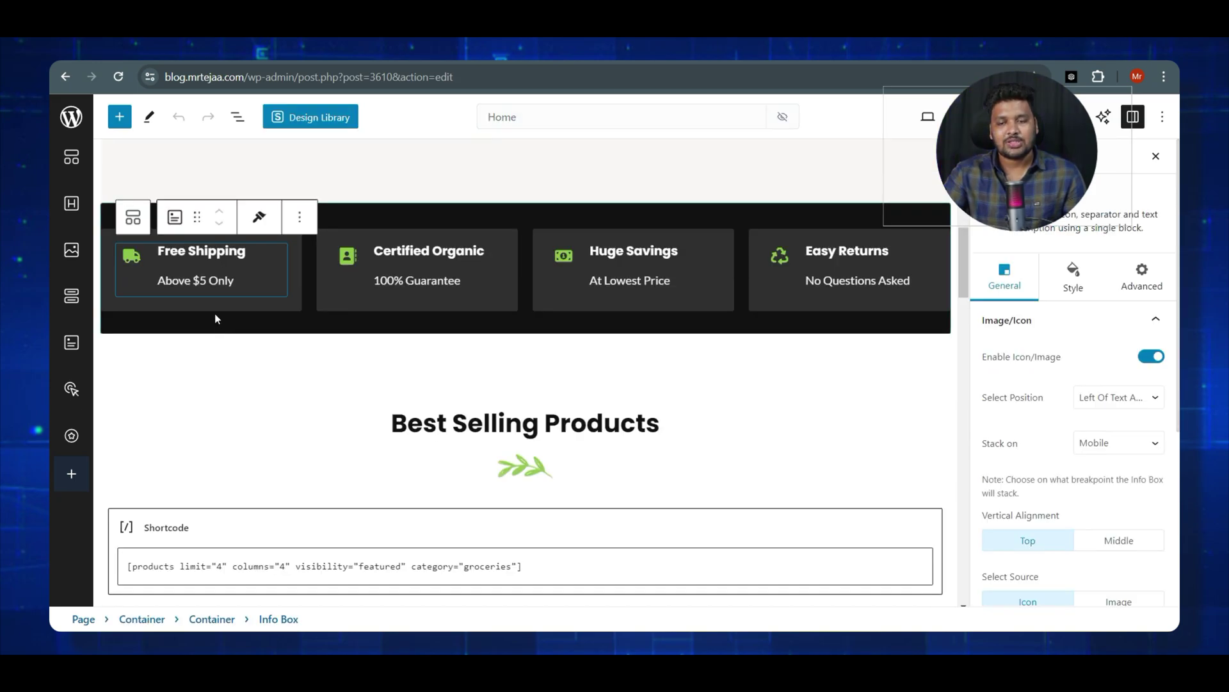
left_click(207, 281)
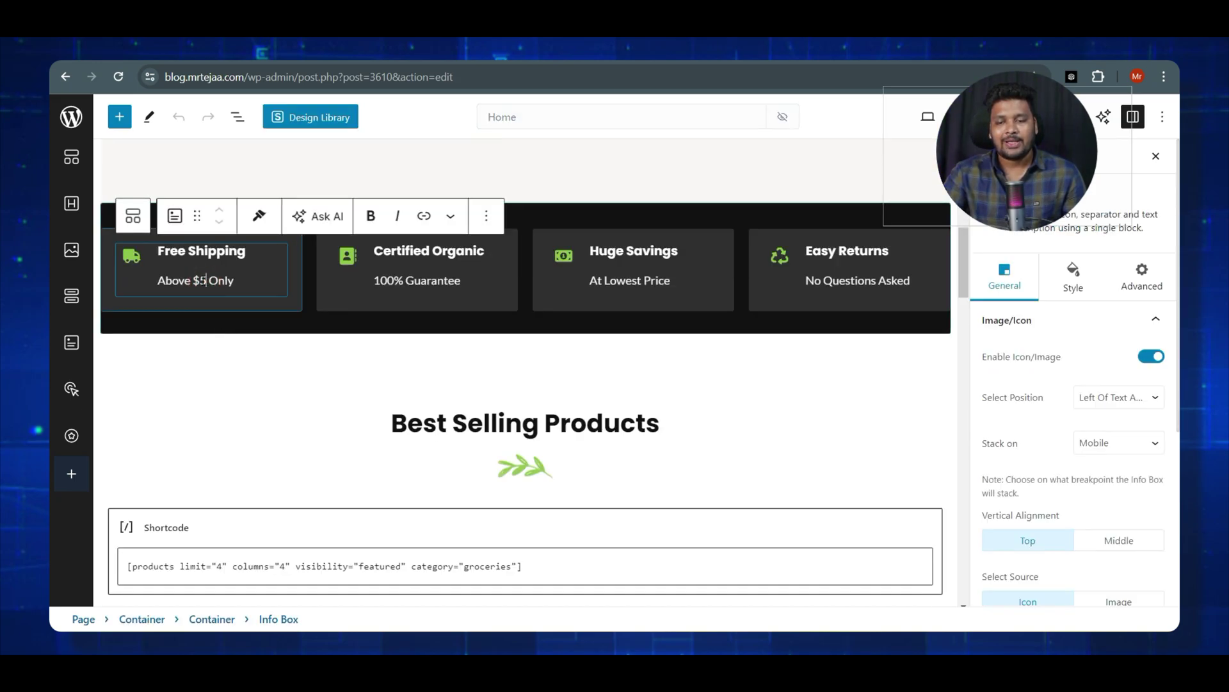
key("BackSpace")
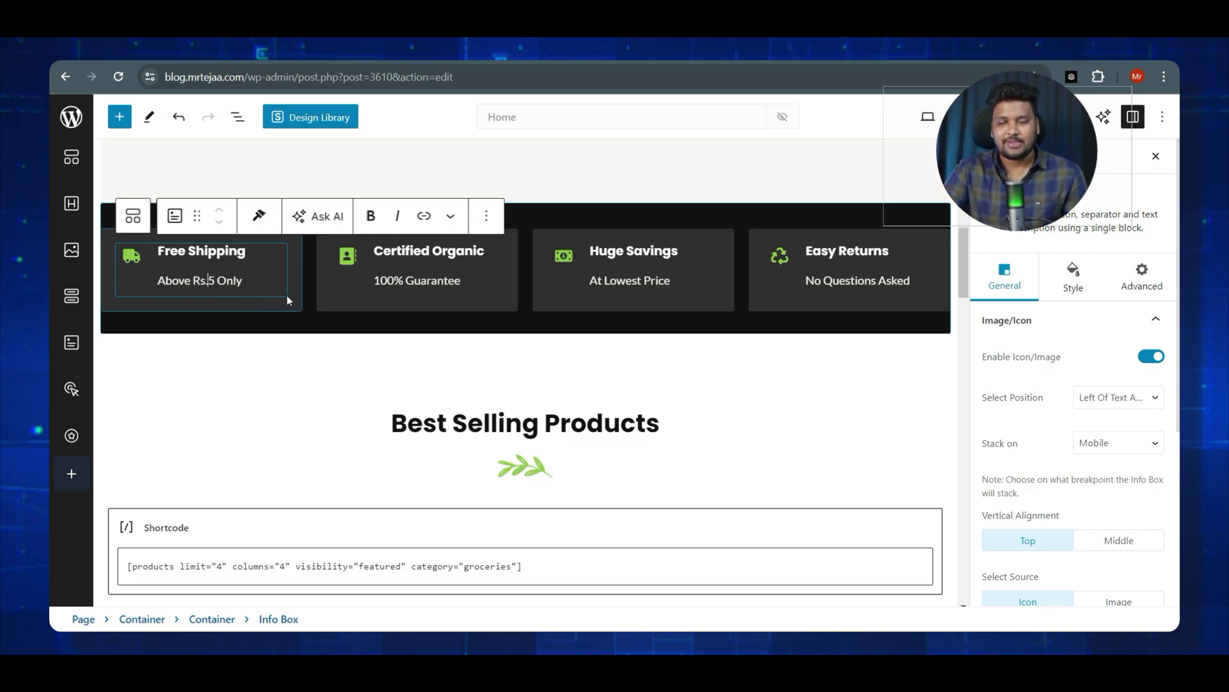
scroll(509, 304, "down", 7)
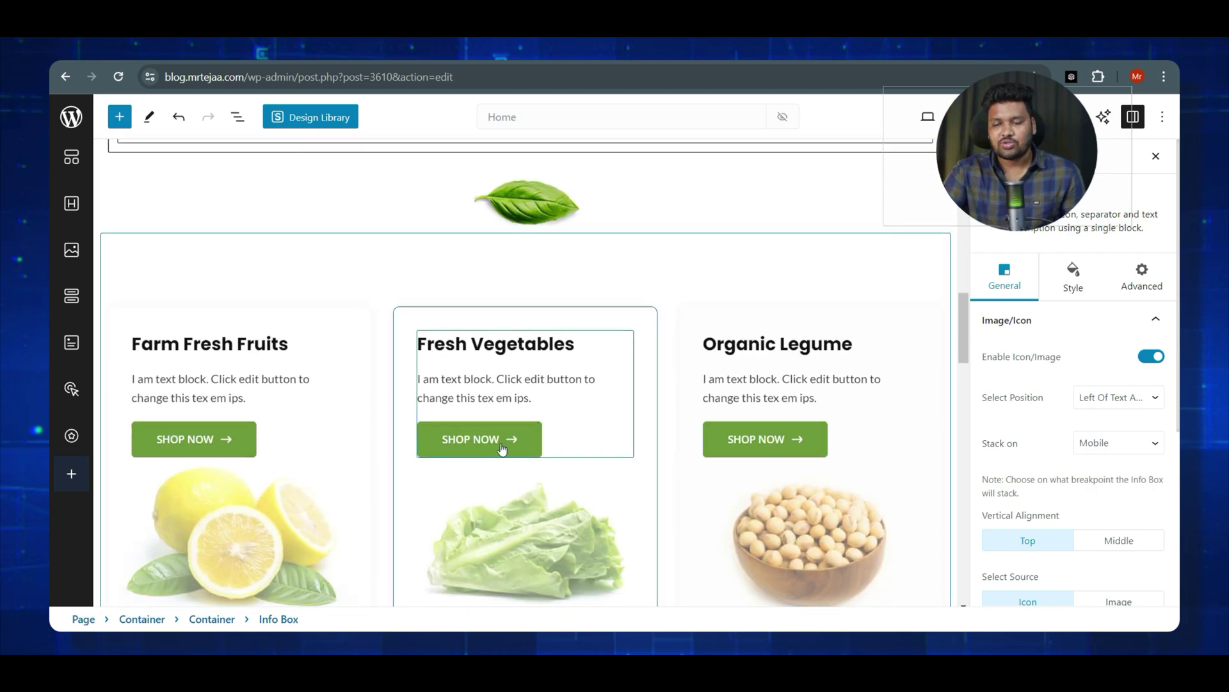
scroll(639, 398, "down", 9)
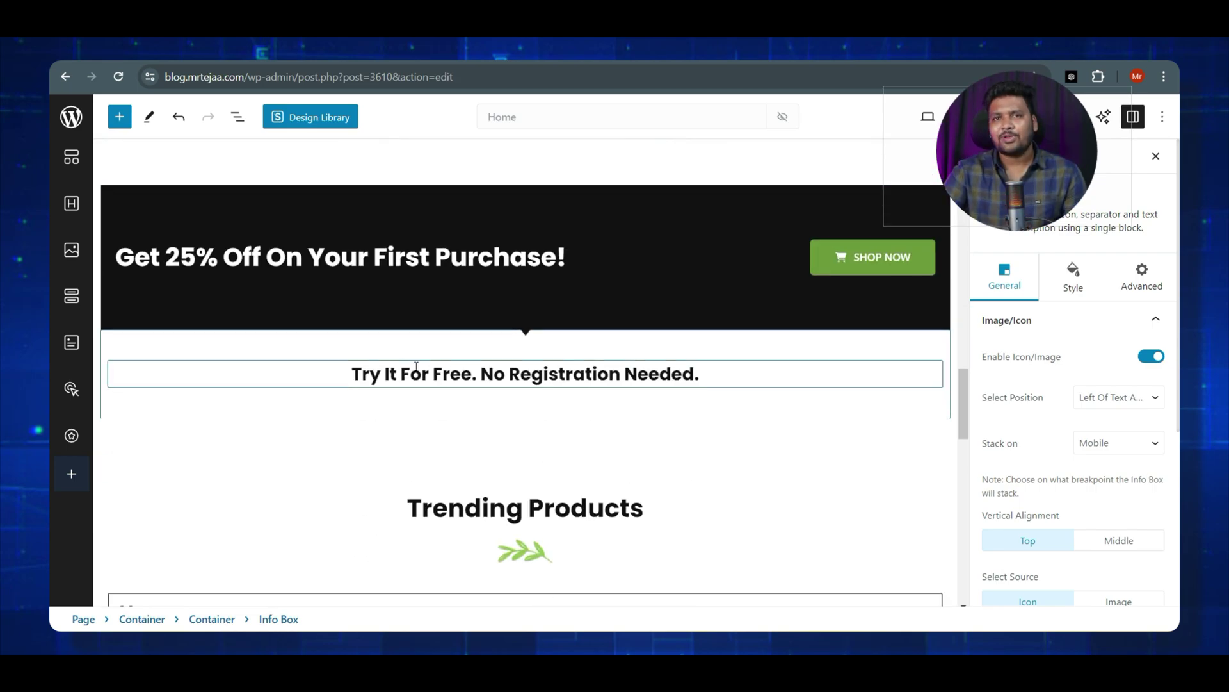
- Scroll down the page, checking the Get 25% Off and Trending Products headings
left_click(506, 261)
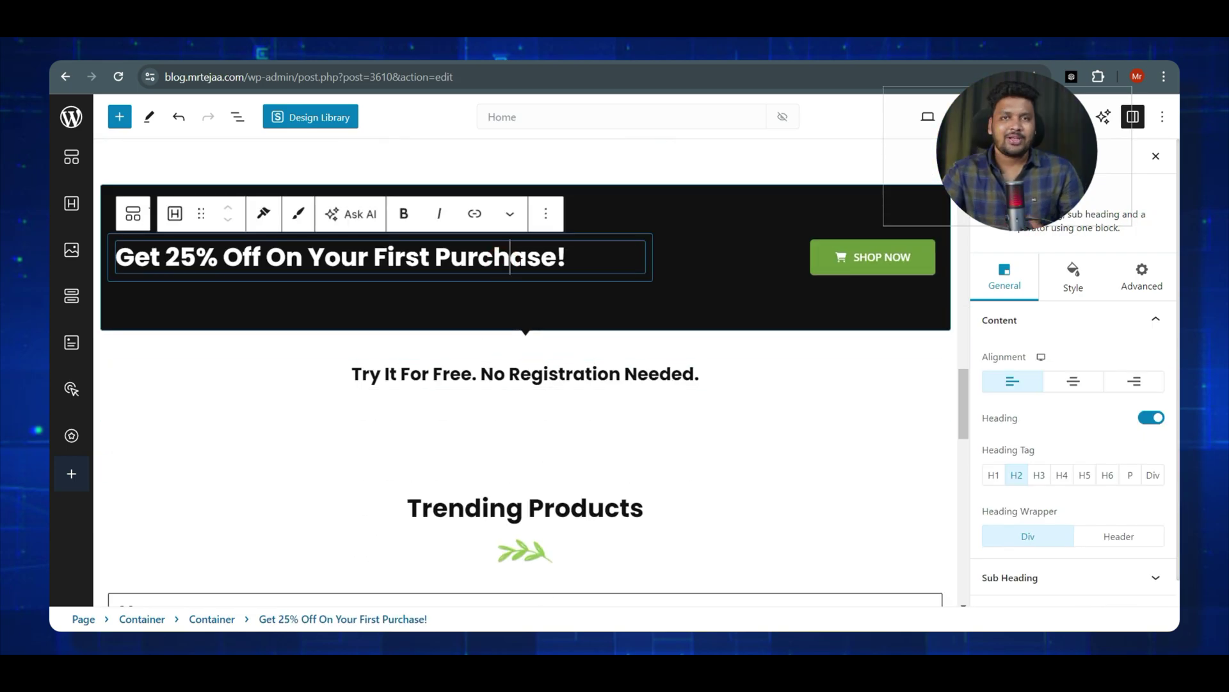
scroll(509, 384, "down", 2)
left_click(505, 387)
scroll(574, 400, "down", 1)
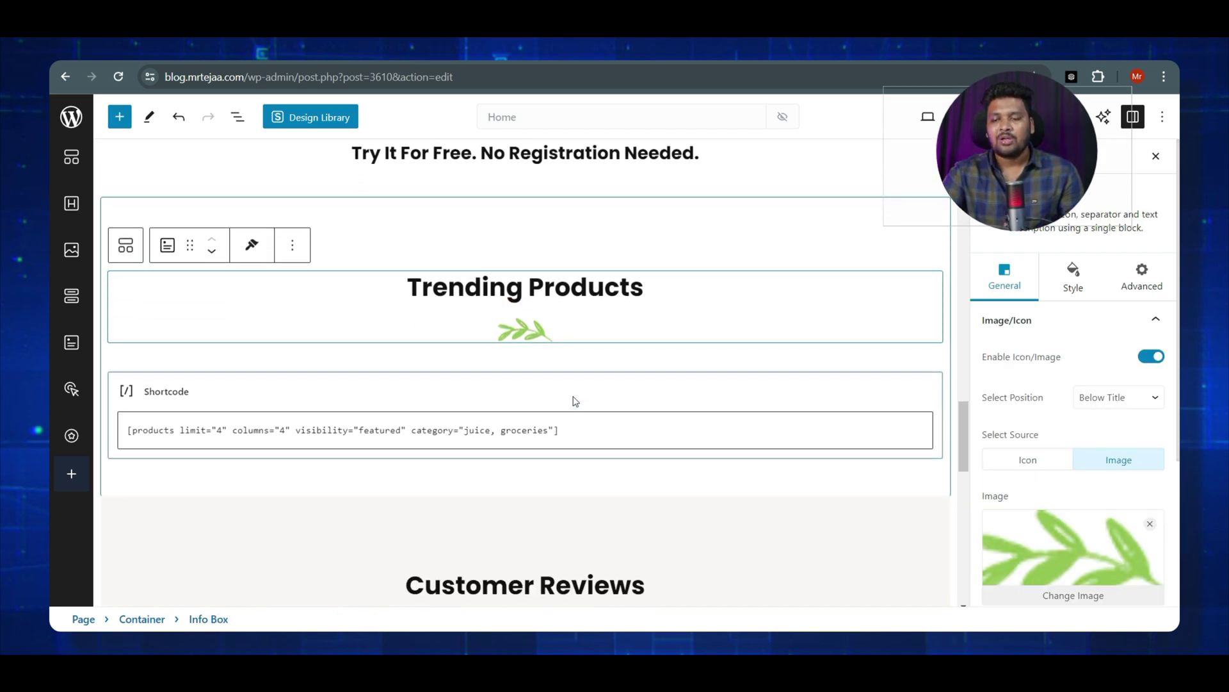
scroll(1088, 448, "down", 2)
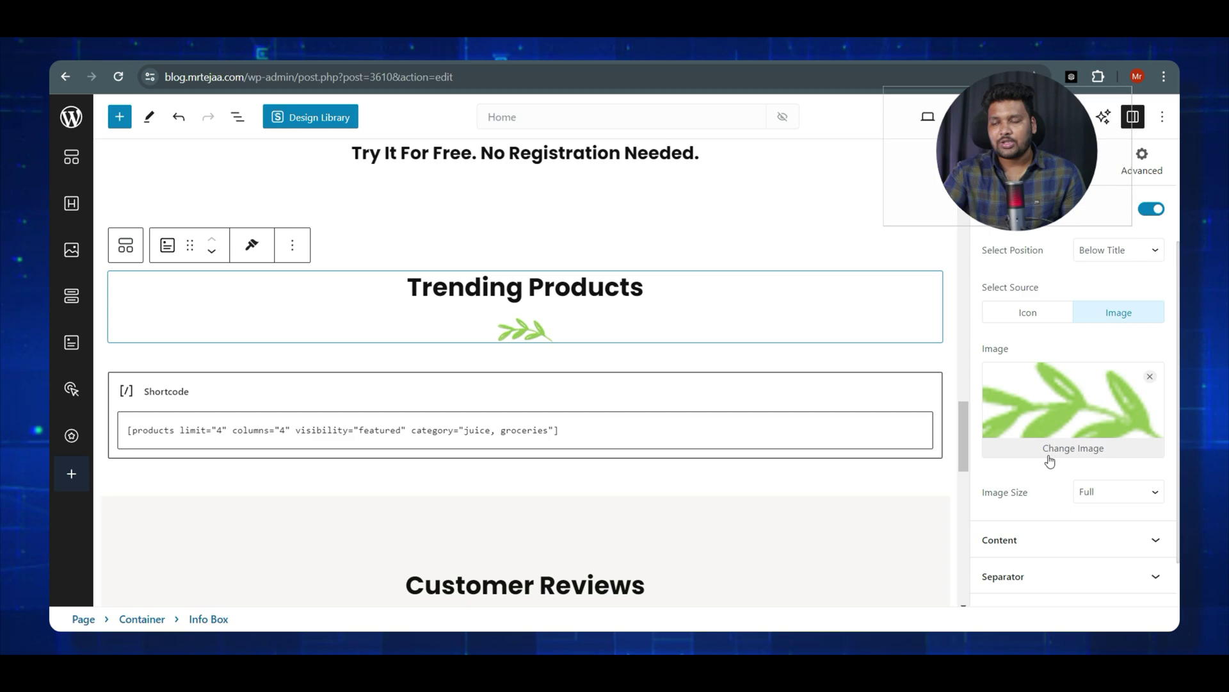
scroll(647, 508, "down", 5)
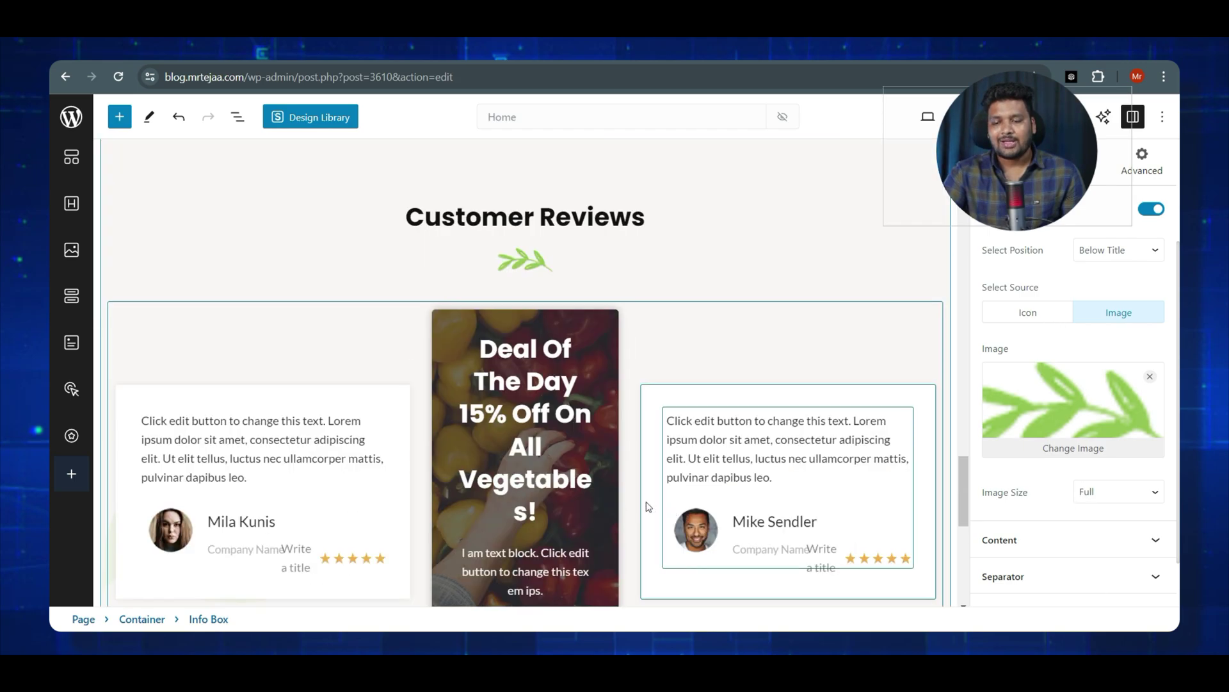
- Replace the author name in the first testimonial with a new name
scroll(288, 448, "down", 2)
left_click(250, 397)
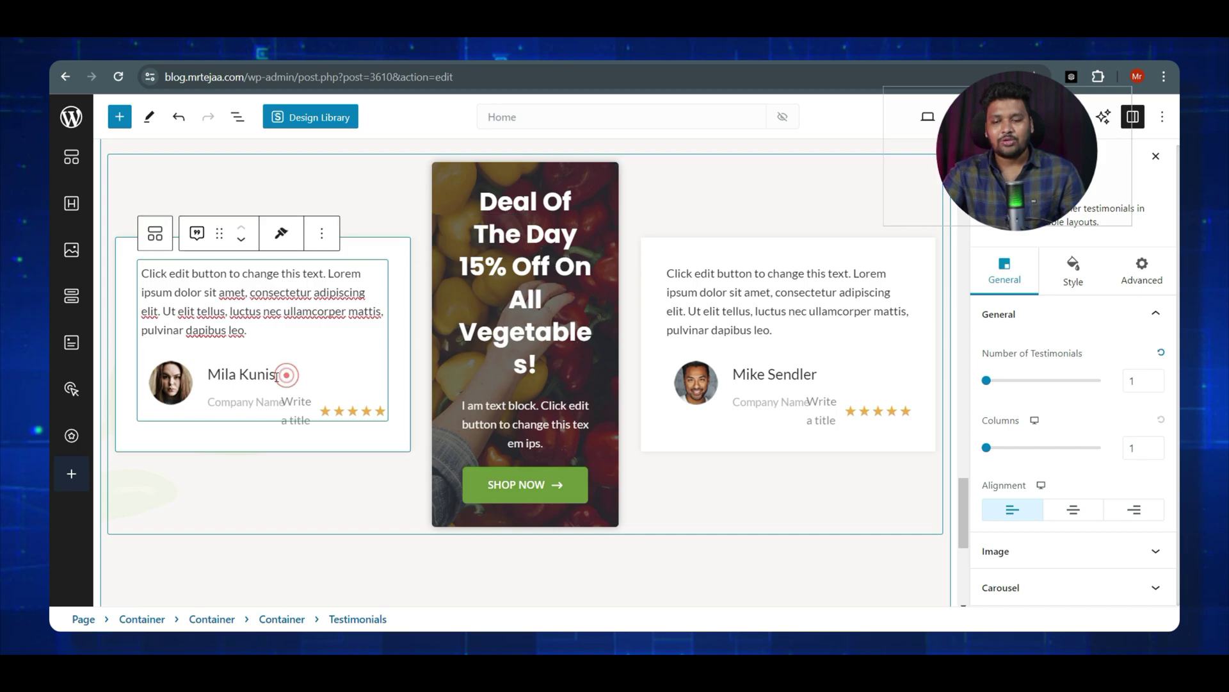
double_click(263, 374)
key("BackSpace")
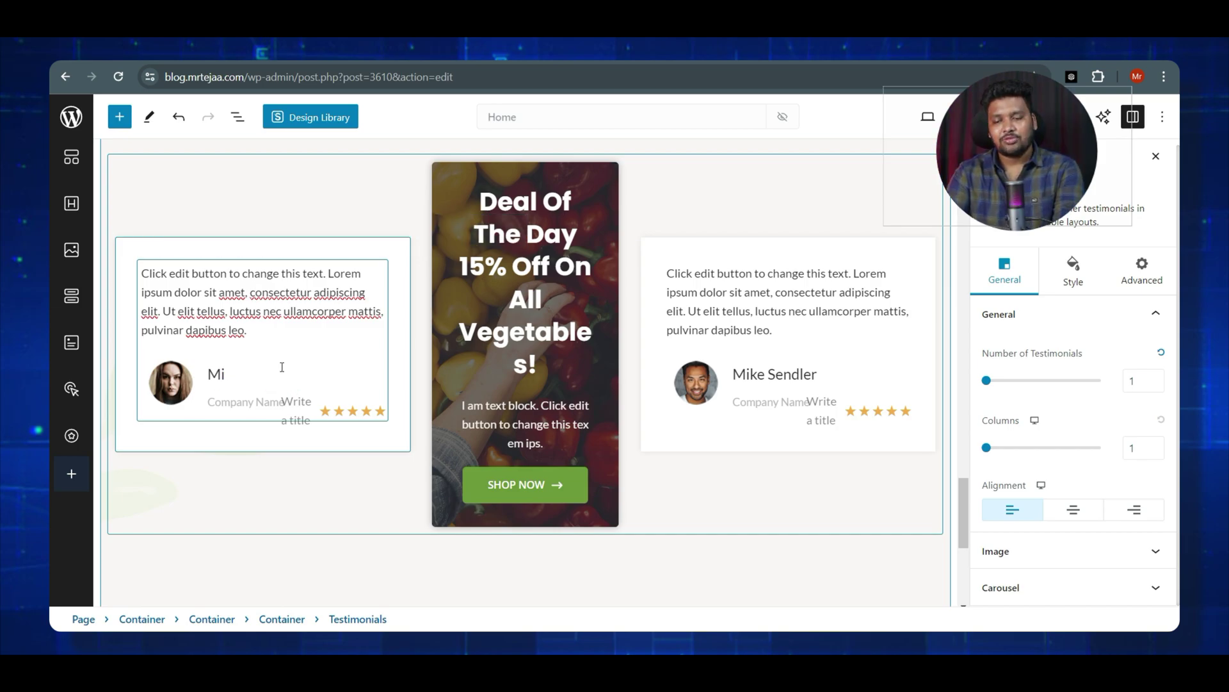
key("BackSpace")
type("T")
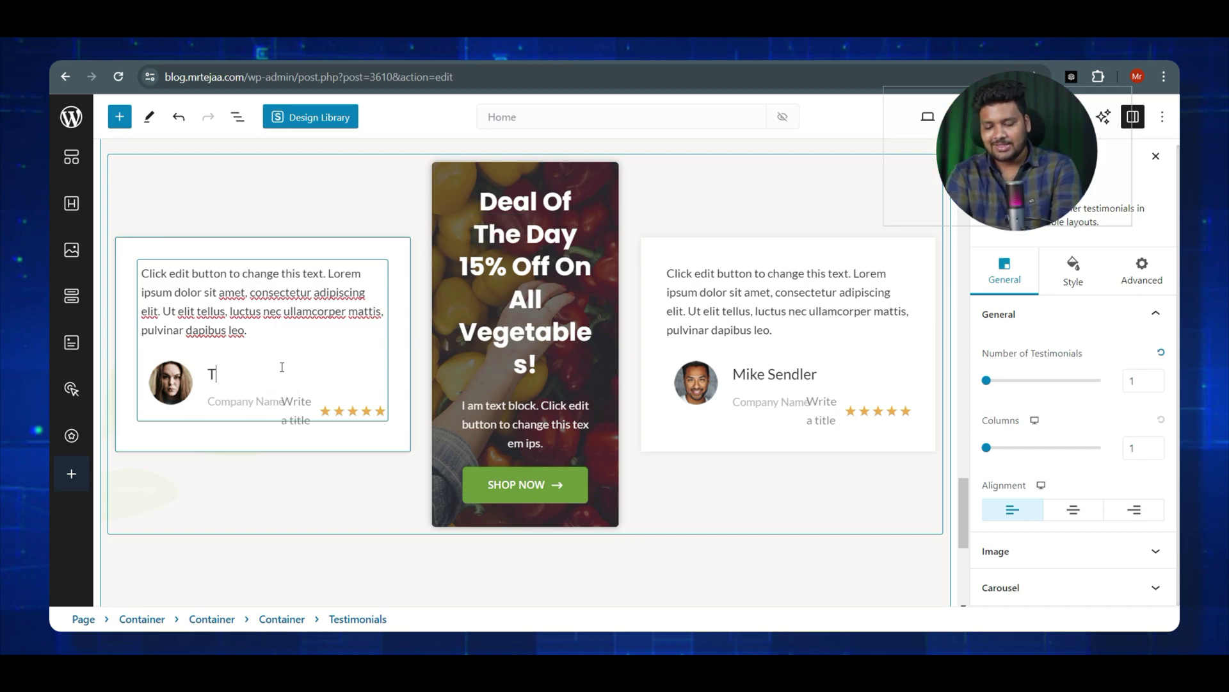
type("ejaa")
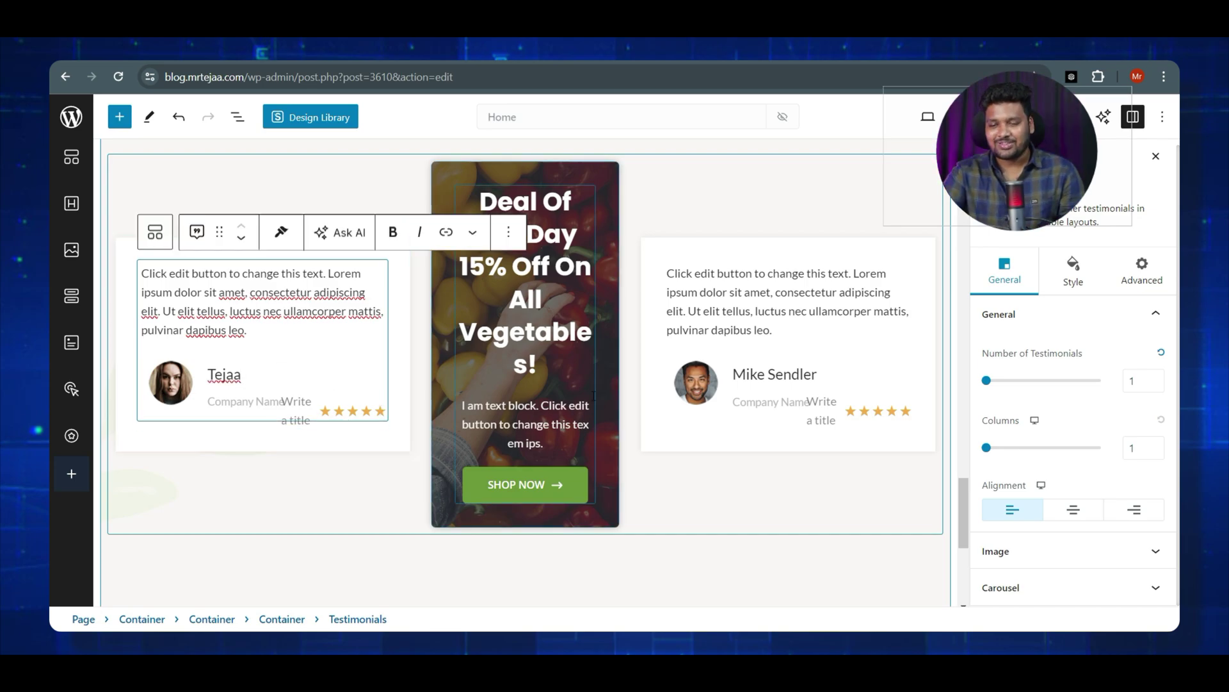
- Update the Home page to save the new testimonial name
scroll(736, 404, "down", 5)
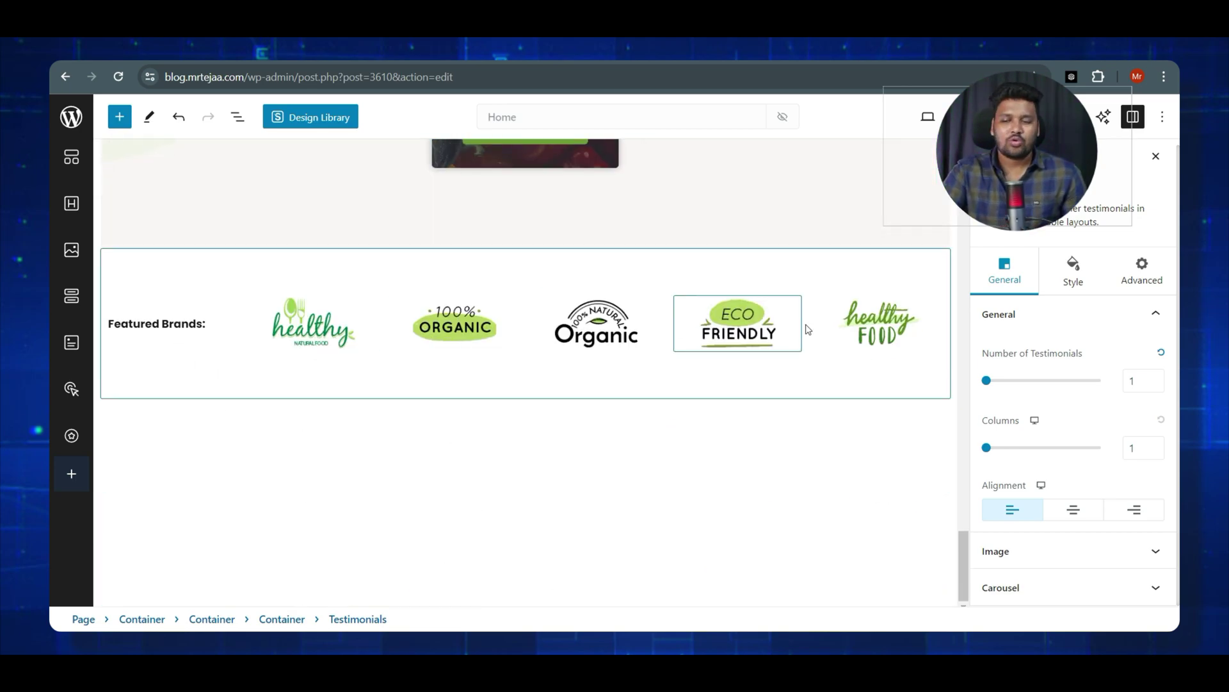
scroll(641, 358, "up", 10)
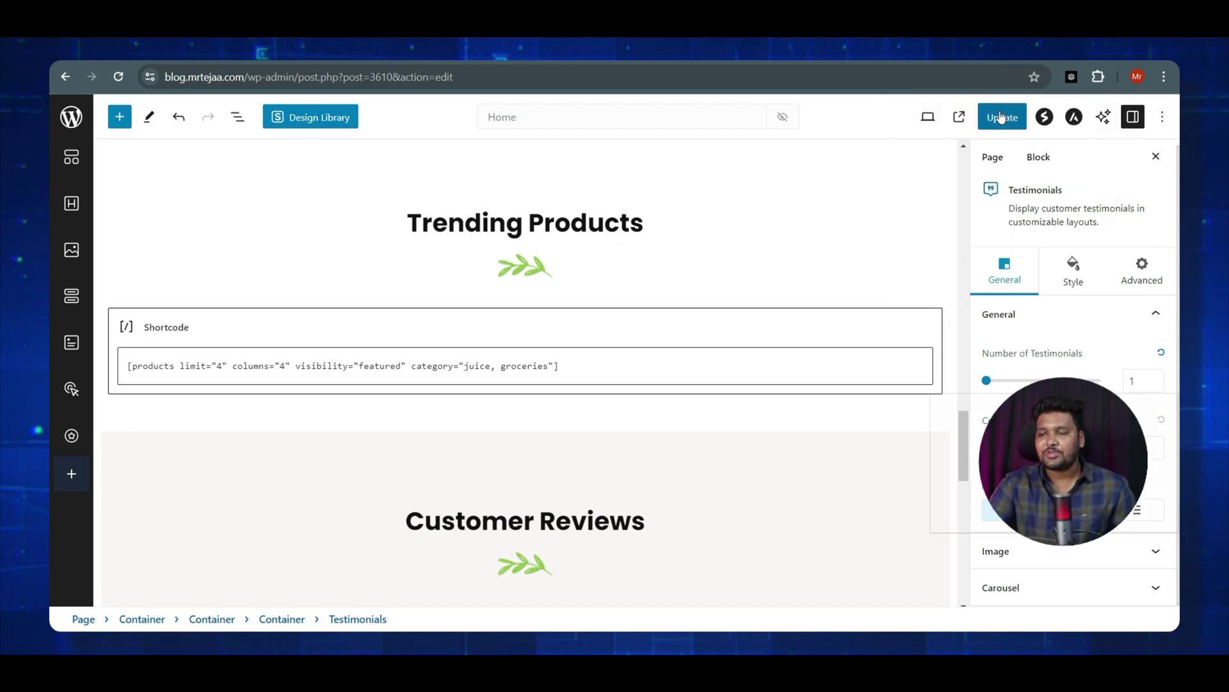
left_click(1002, 117)
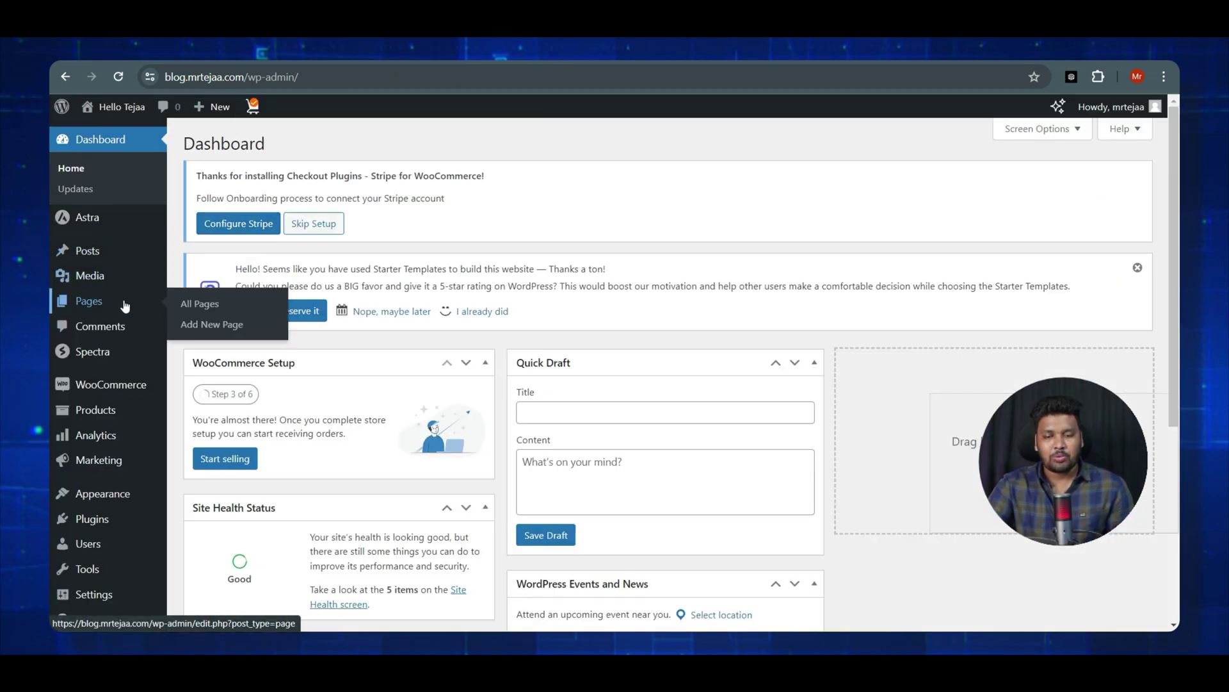
- From the Pages list, open the About page for editing
left_click(104, 306)
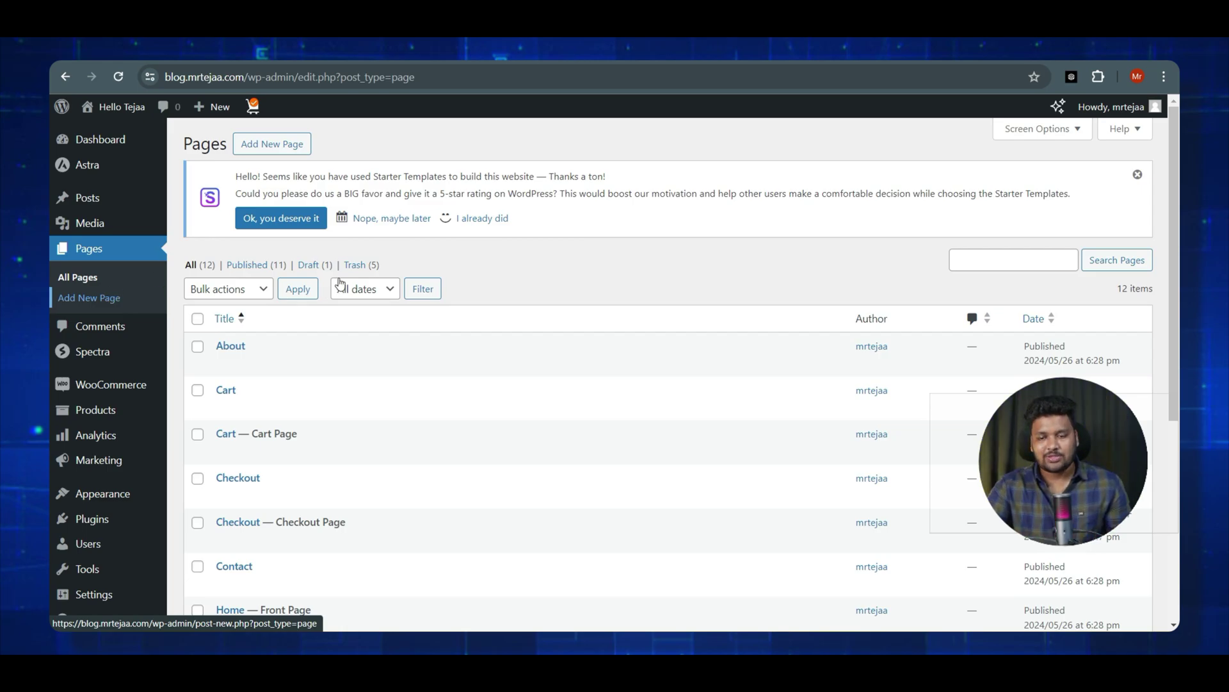
scroll(340, 283, "down", 2)
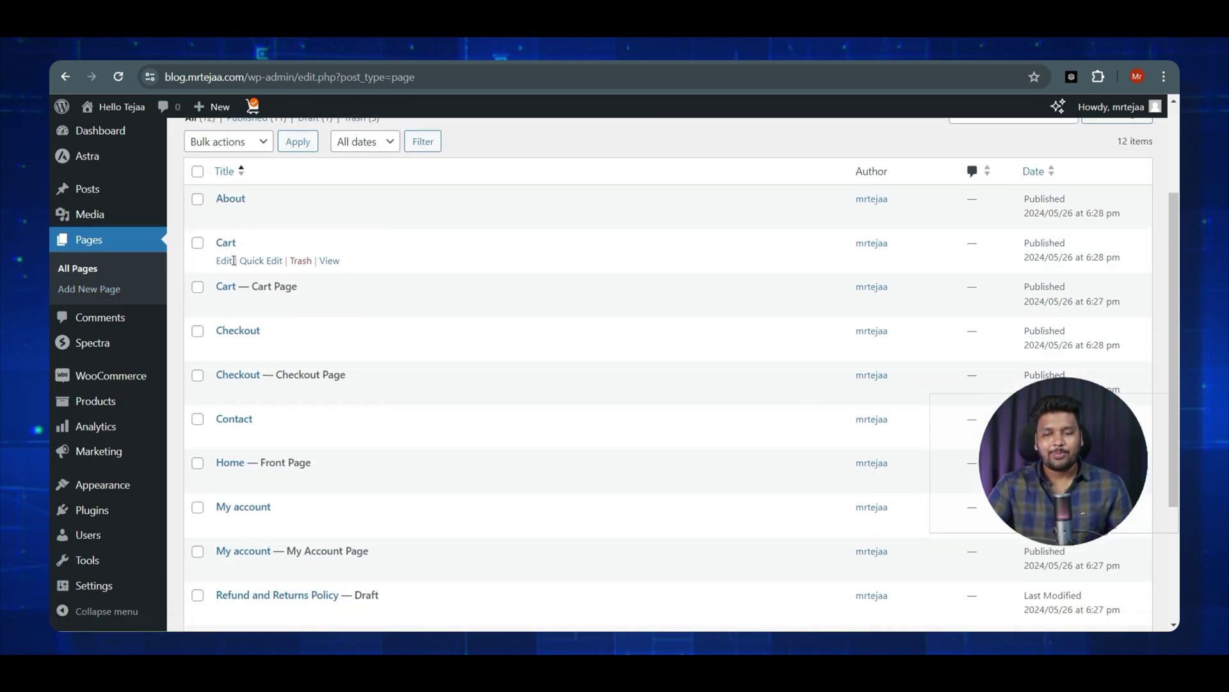
scroll(244, 352, "down", 3)
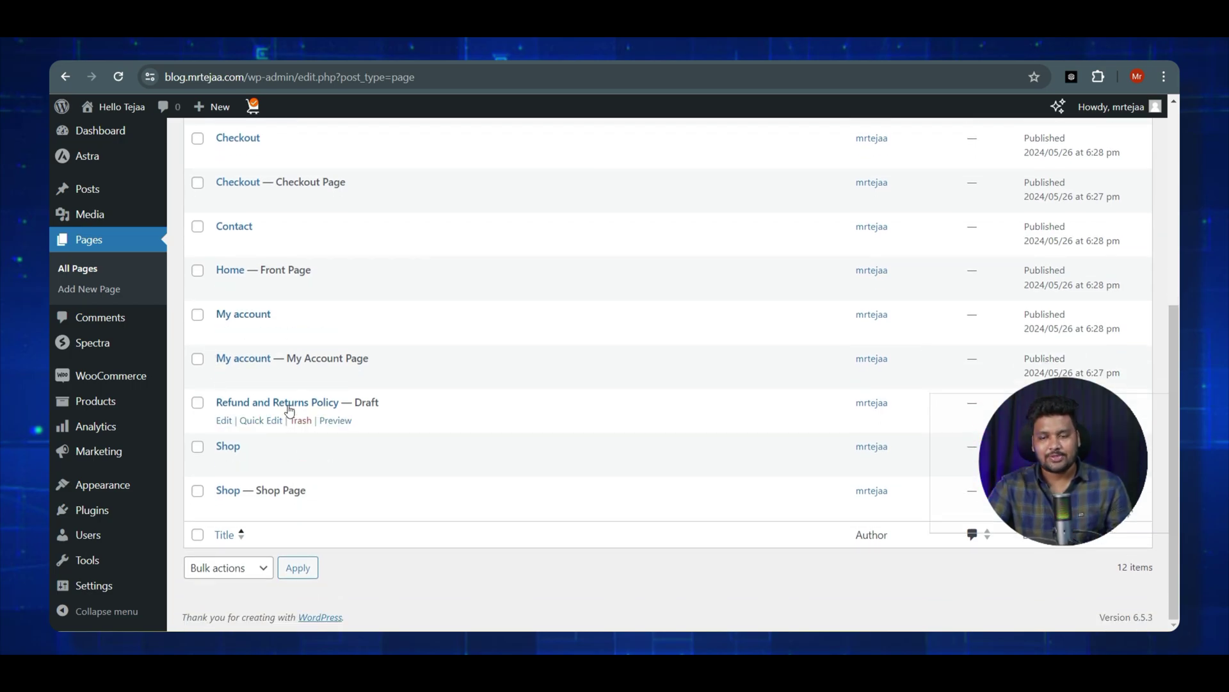
scroll(288, 405, "up", 5)
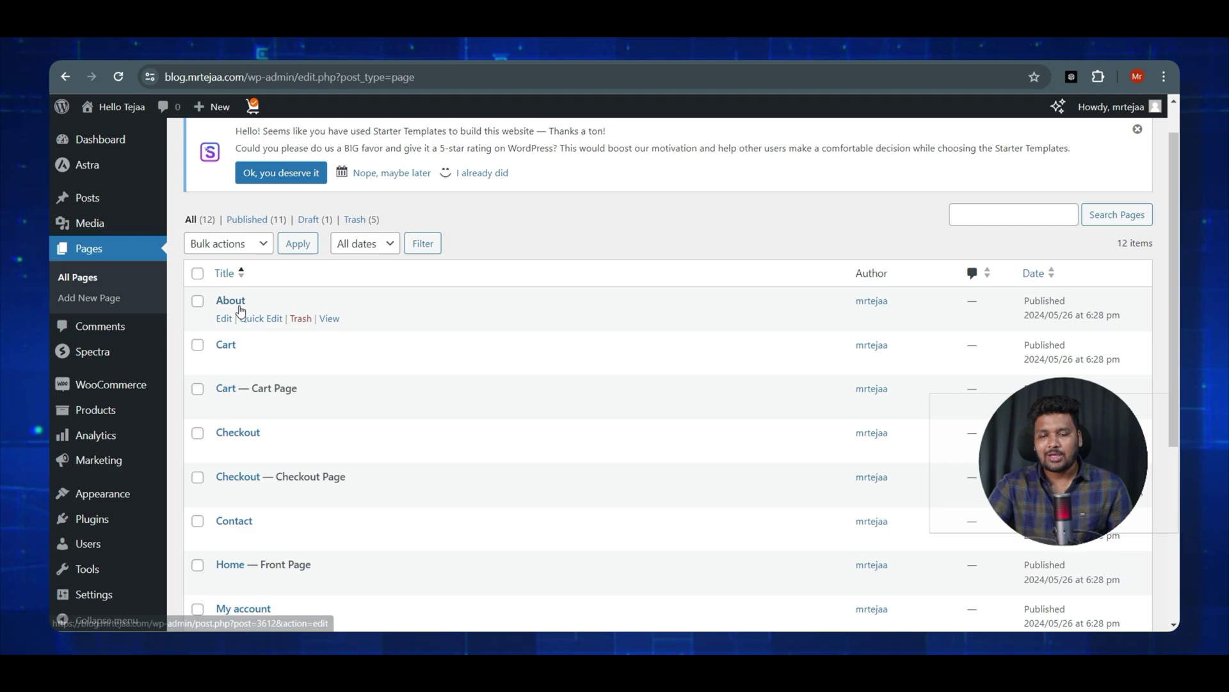
left_click(224, 321)
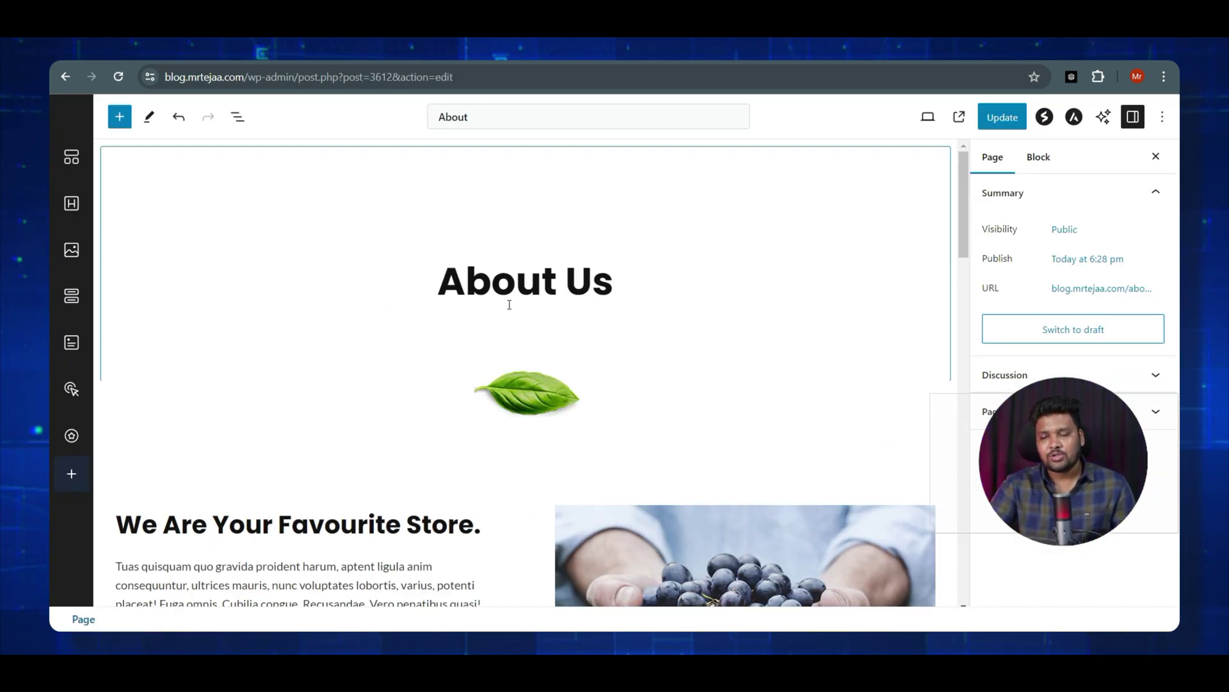
- Replace the leaf image beneath About Us with diabetic-cookies.jpg from the Media Library
left_click(479, 520)
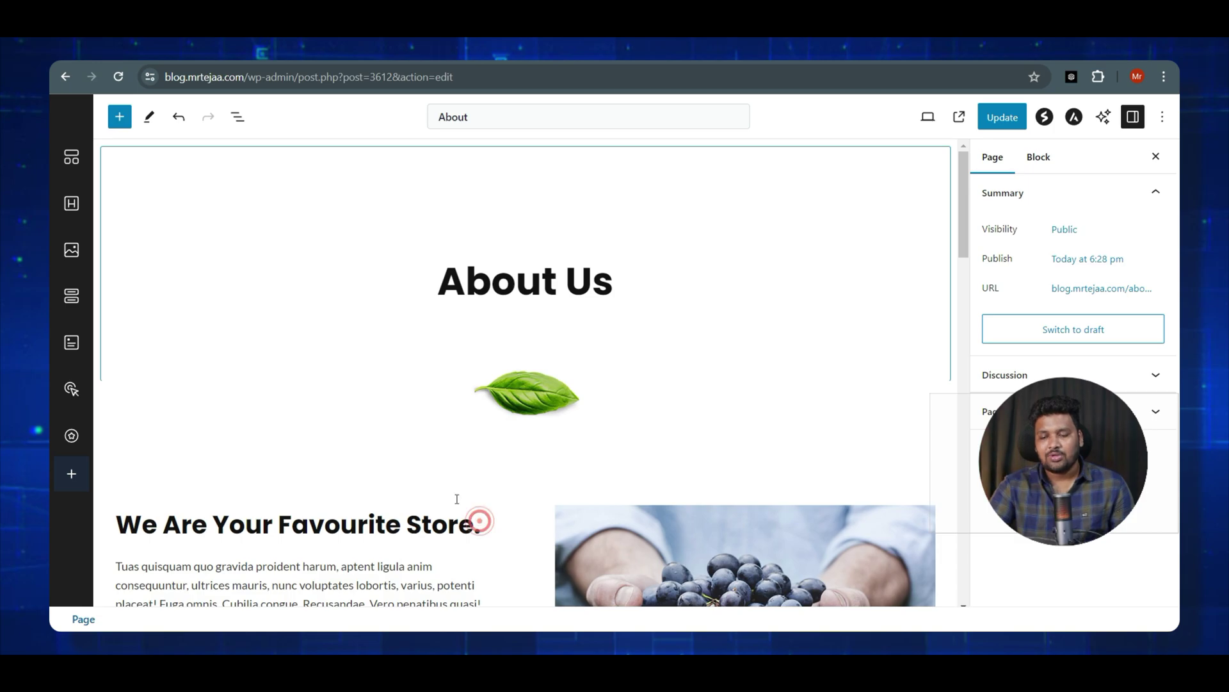
scroll(565, 393, "down", 10)
scroll(474, 305, "up", 10)
left_click(529, 395)
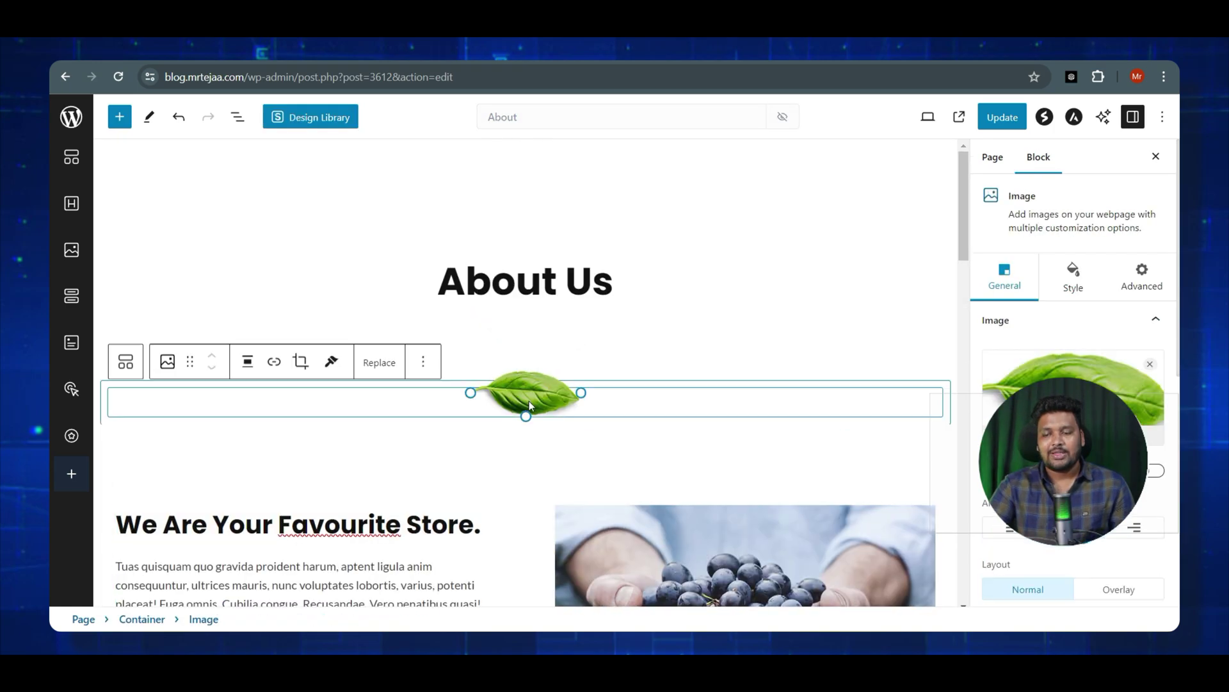
scroll(1096, 351, "down", 2)
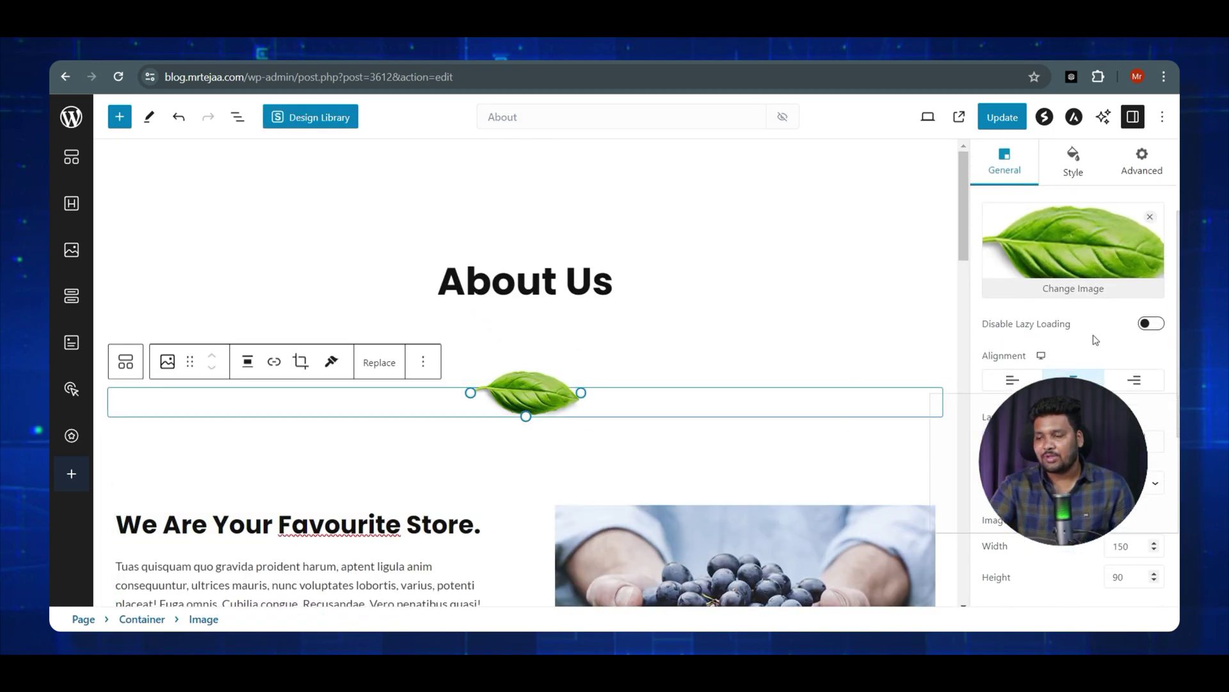
left_click(1068, 288)
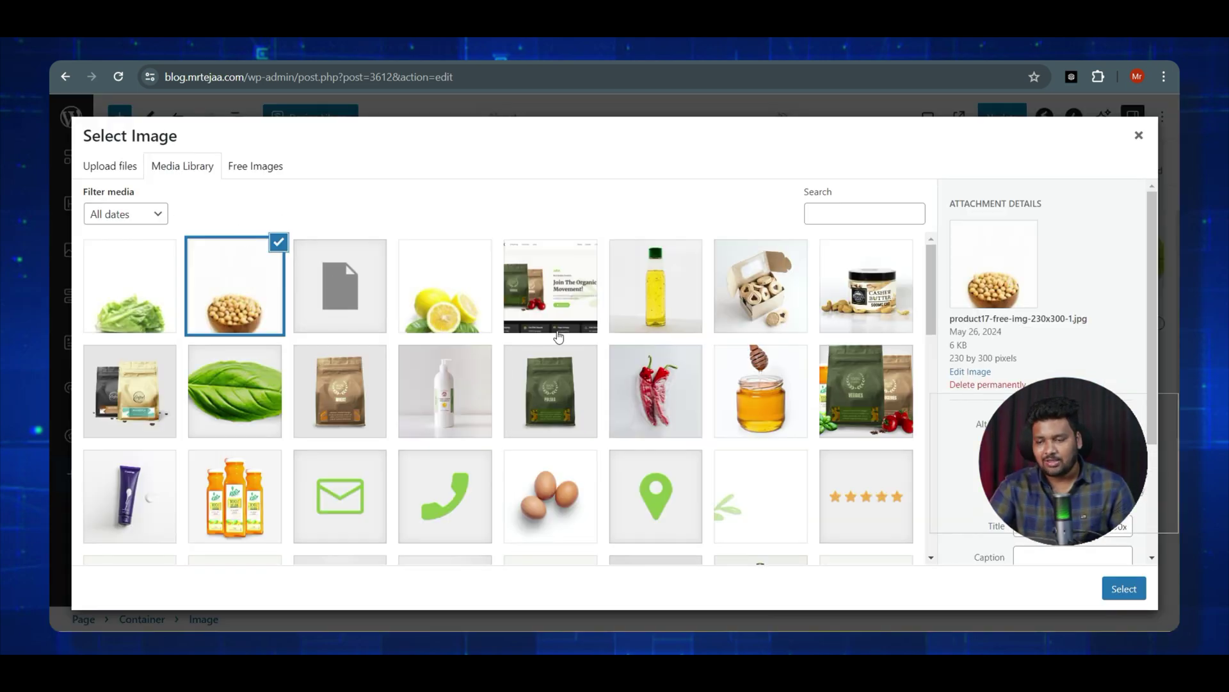
left_click(757, 293)
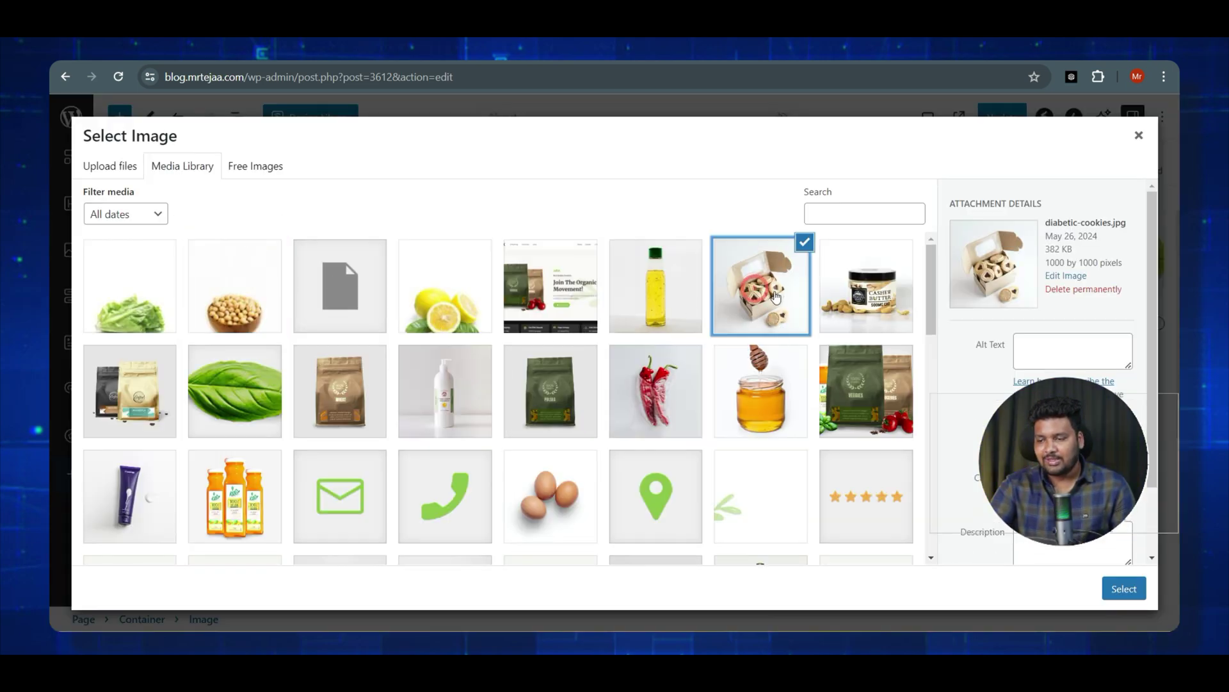
scroll(768, 320, "down", 1)
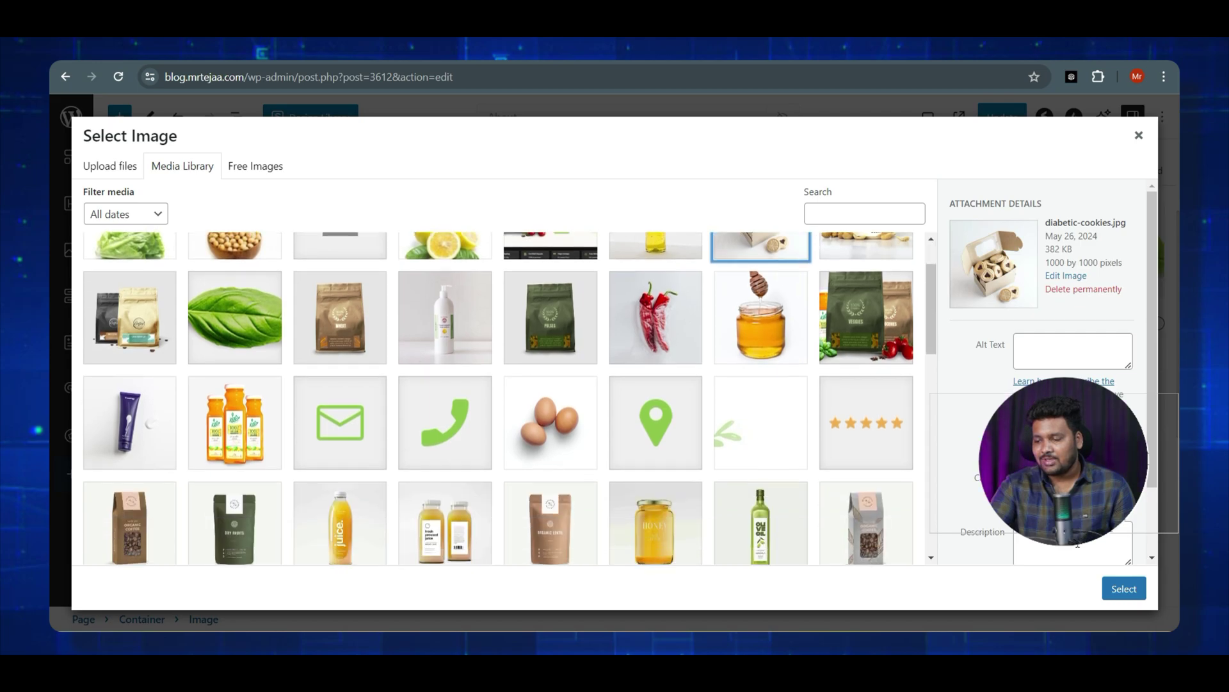
left_click(1117, 590)
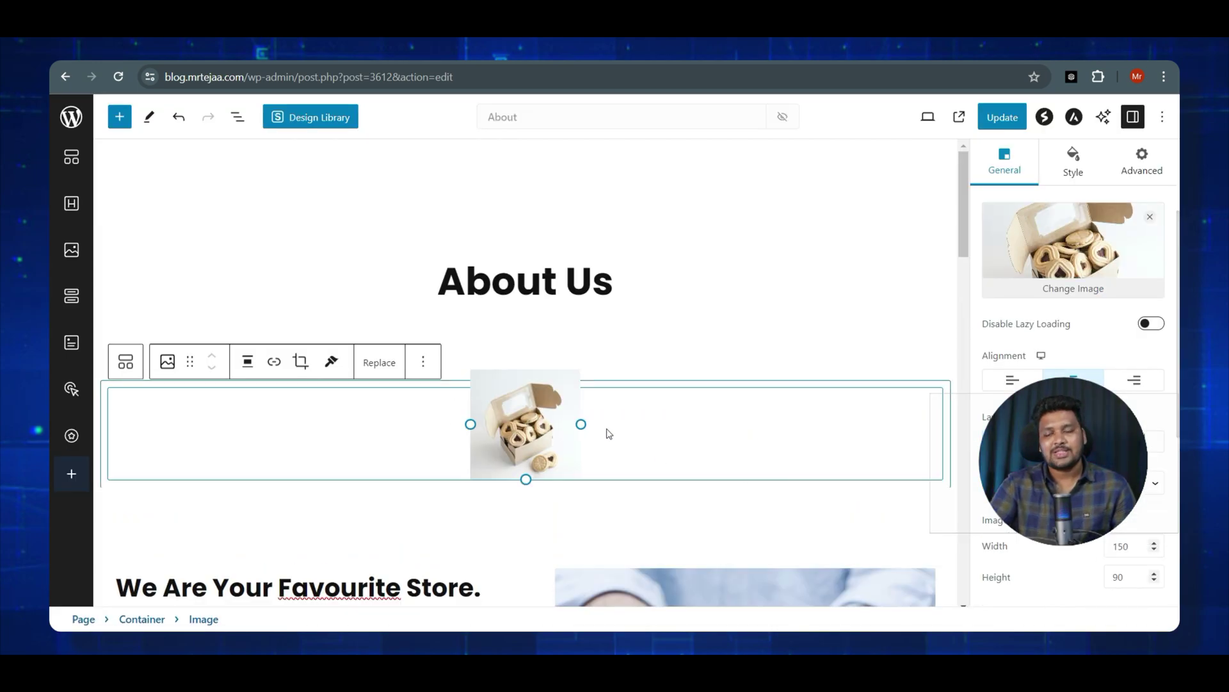
- Select the grapes image and look through the rest of the About page
scroll(609, 431, "down", 5)
left_click(736, 315)
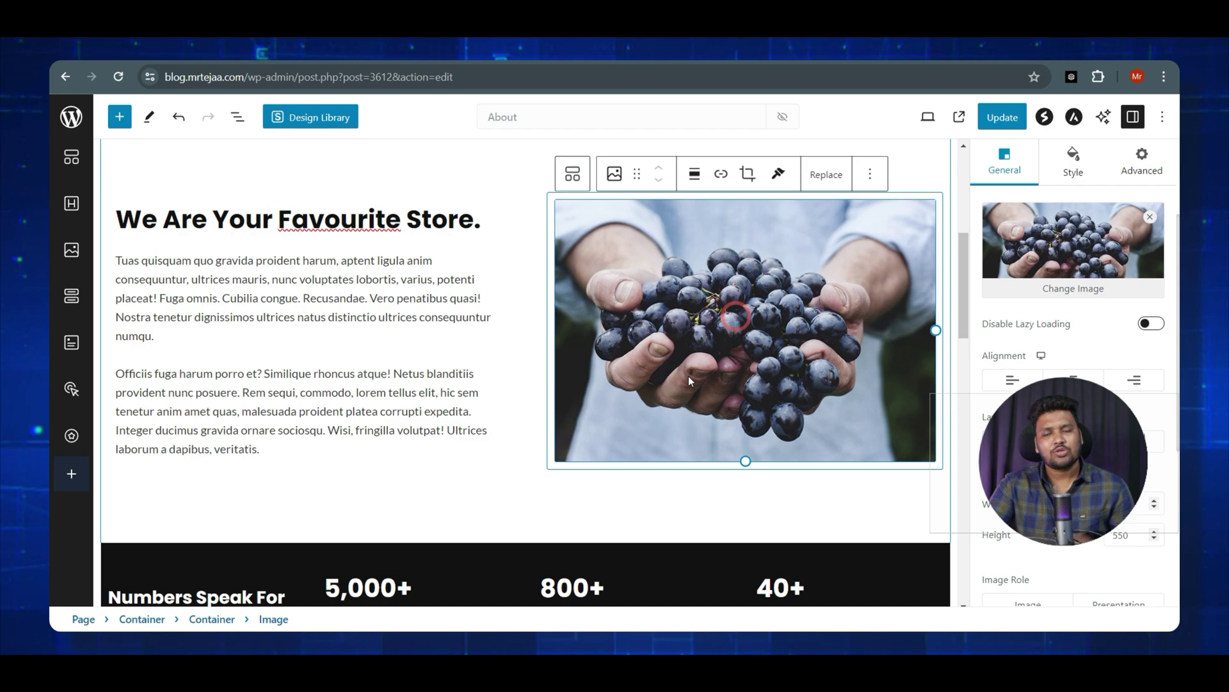
scroll(386, 317, "down", 4)
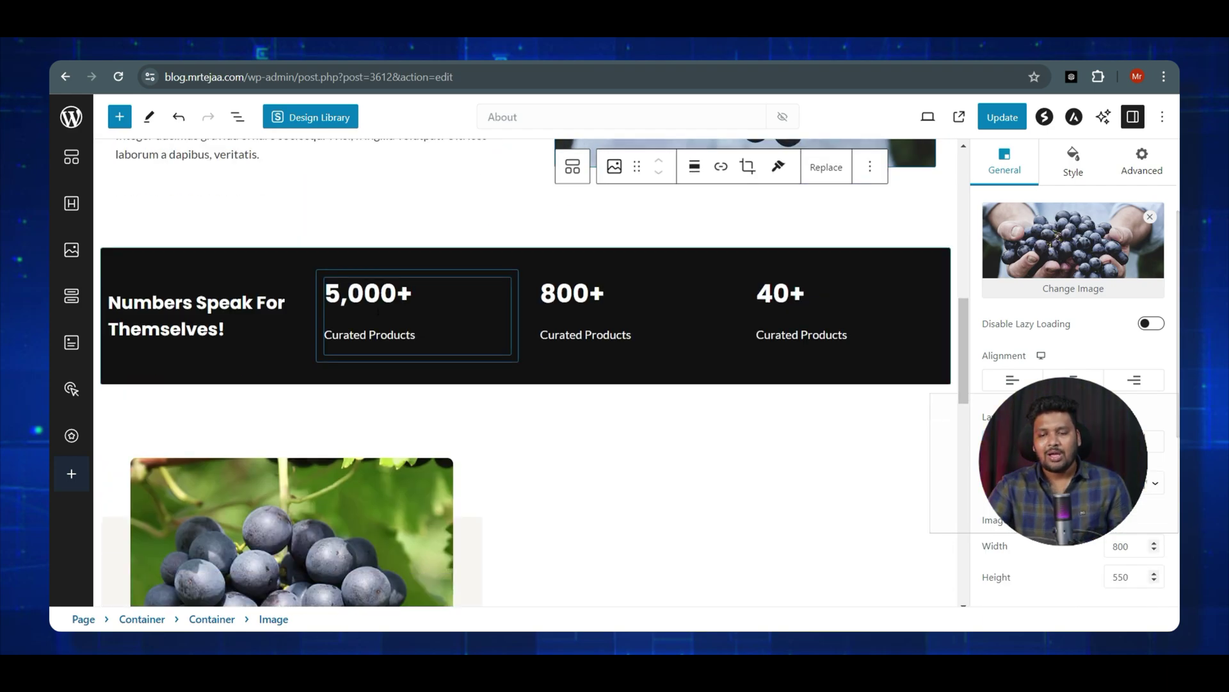
scroll(386, 317, "down", 4)
scroll(461, 327, "down", 2)
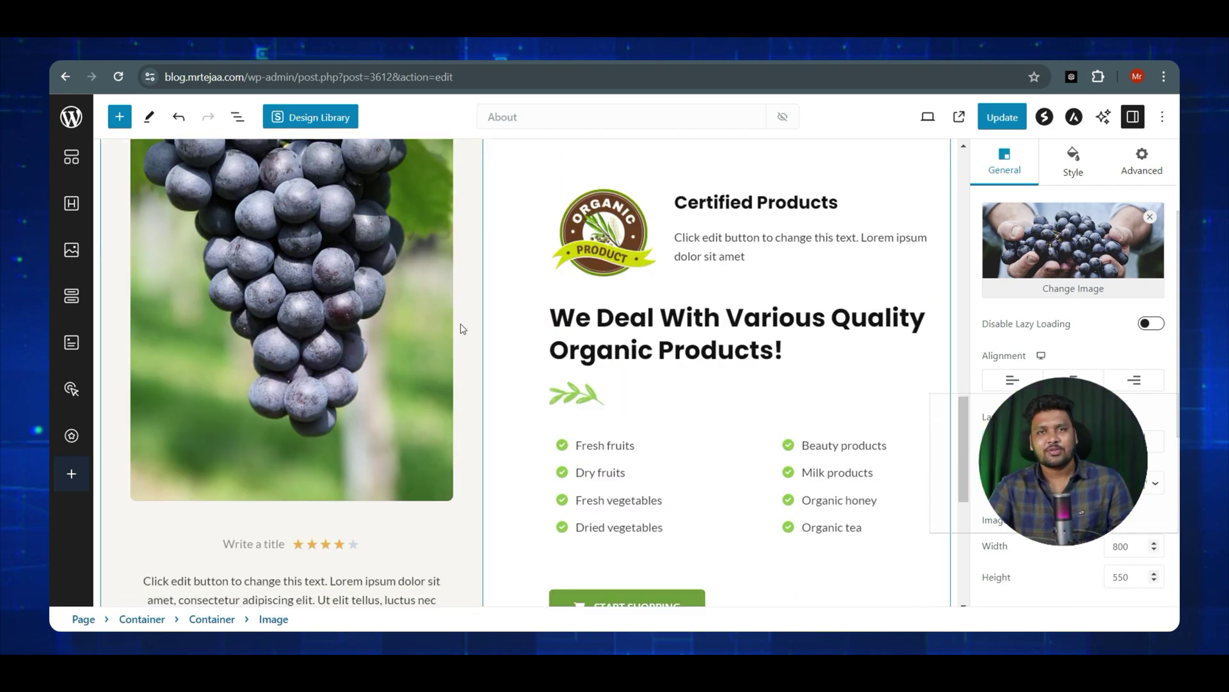
scroll(464, 330, "down", 4)
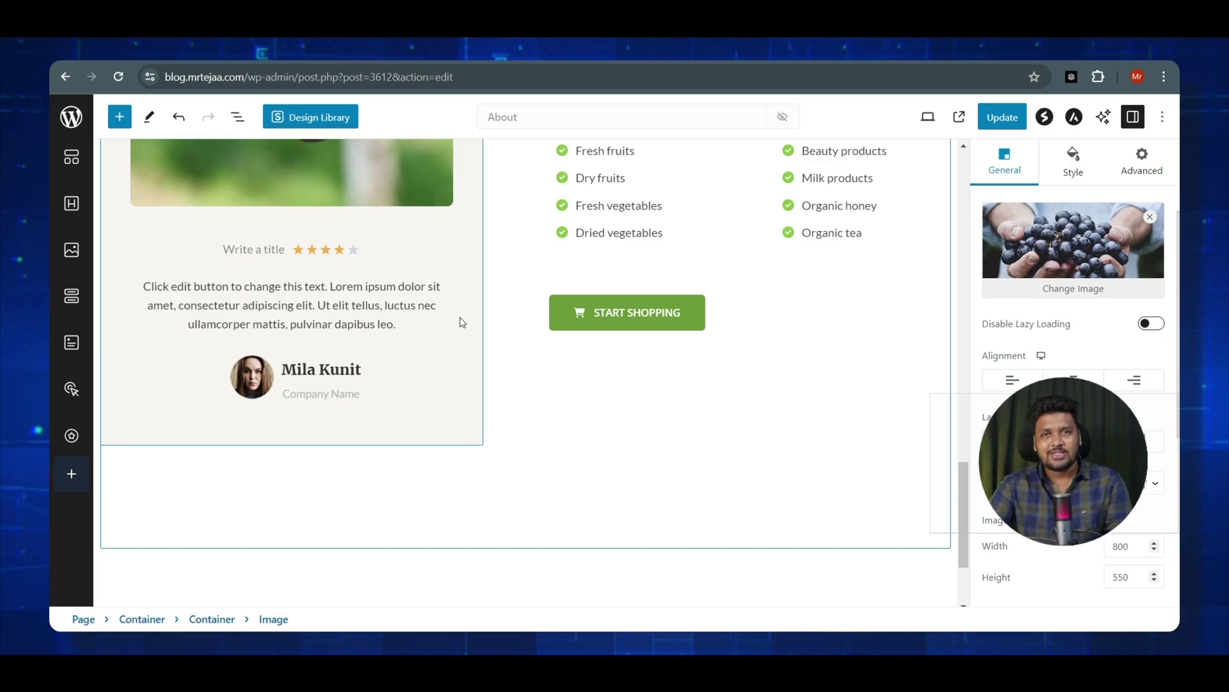
scroll(462, 322, "down", 2)
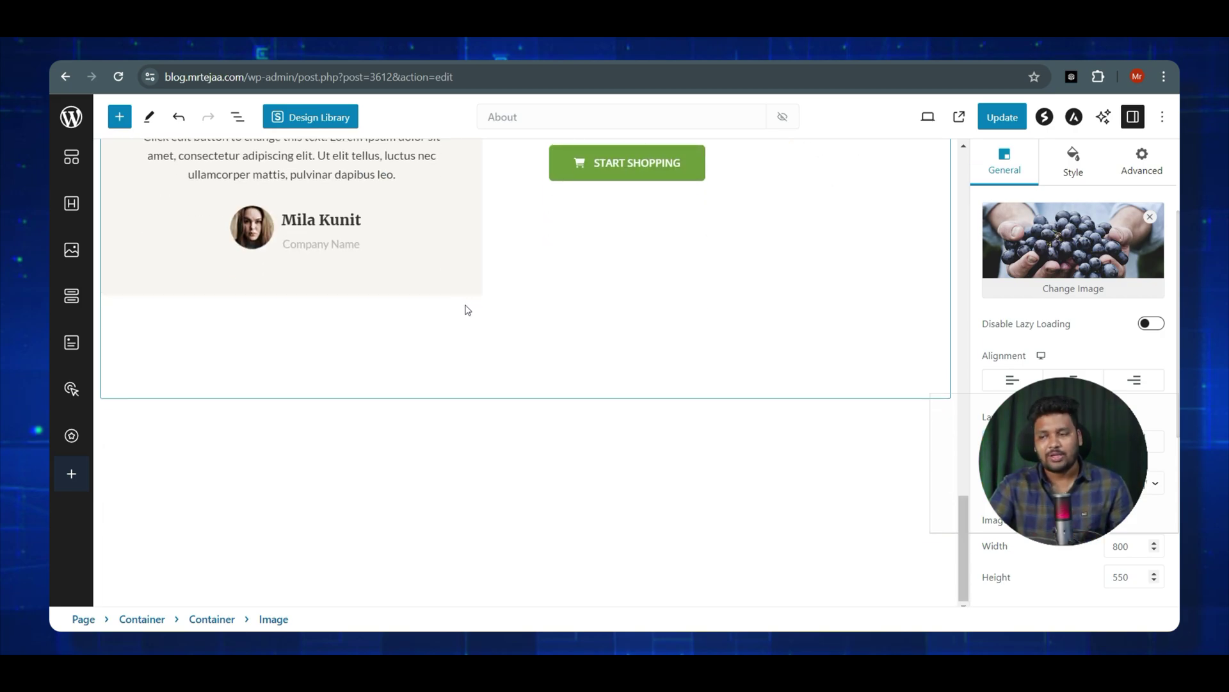
- Update the About page to save the new cookie-box image
left_click(997, 123)
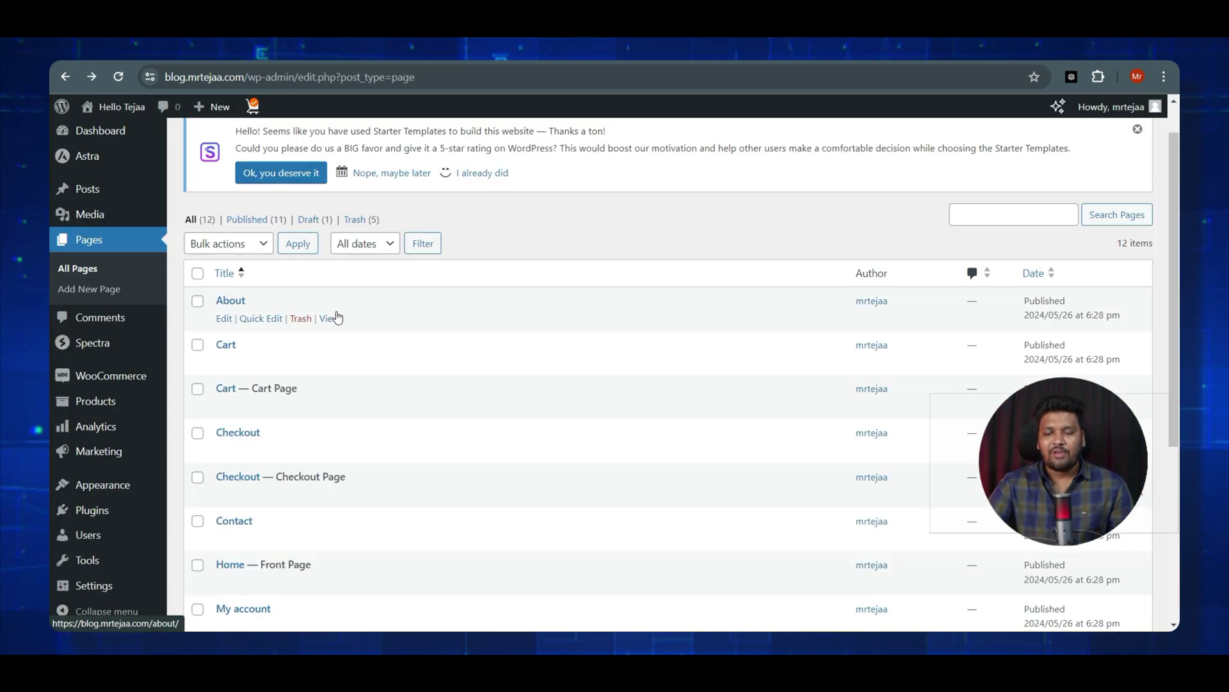
scroll(393, 398, "down", 3)
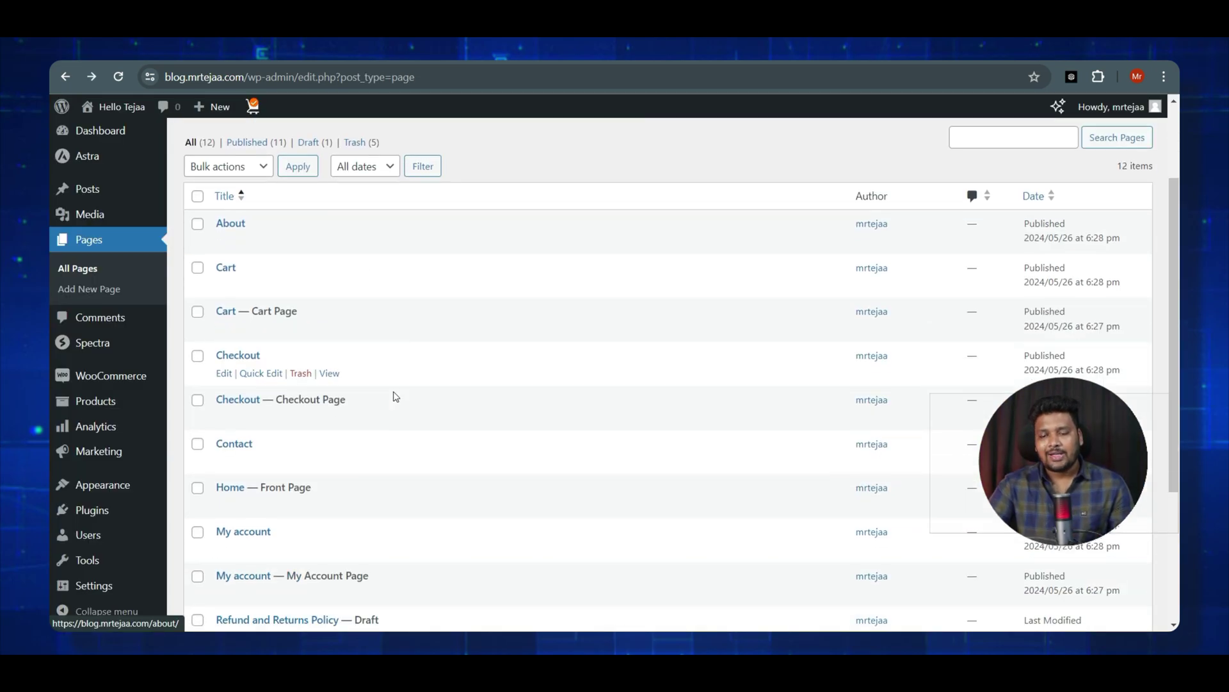
scroll(351, 332, "down", 2)
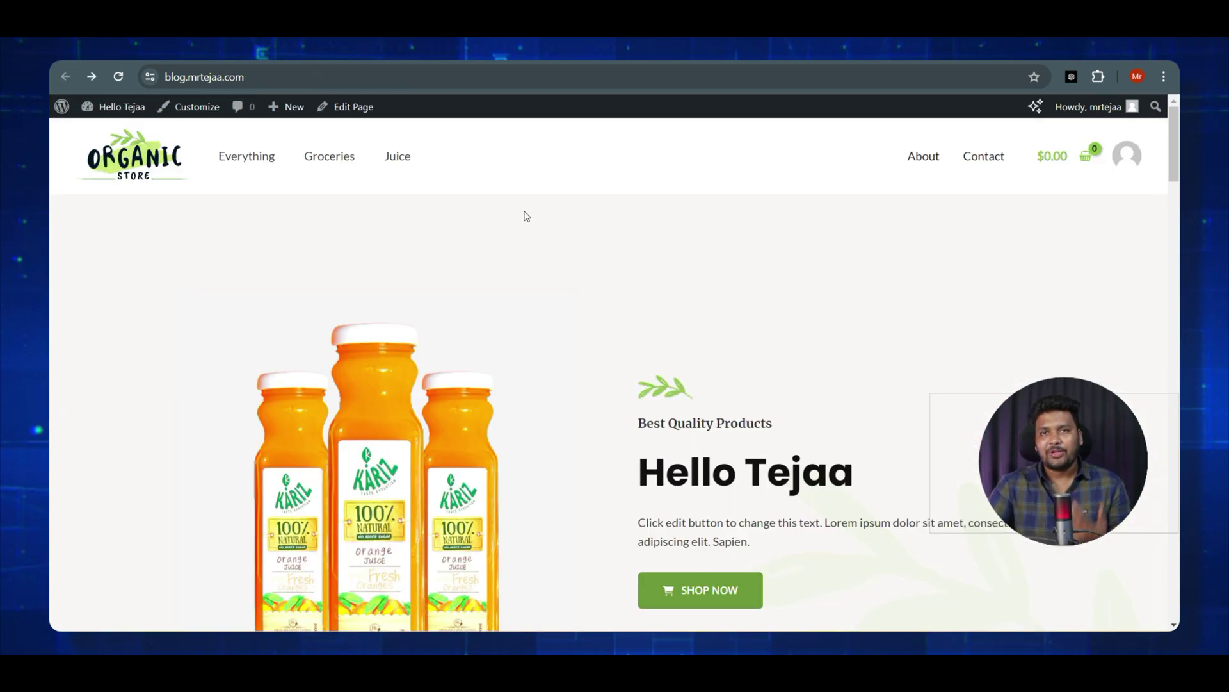
scroll(524, 214, "down", 10)
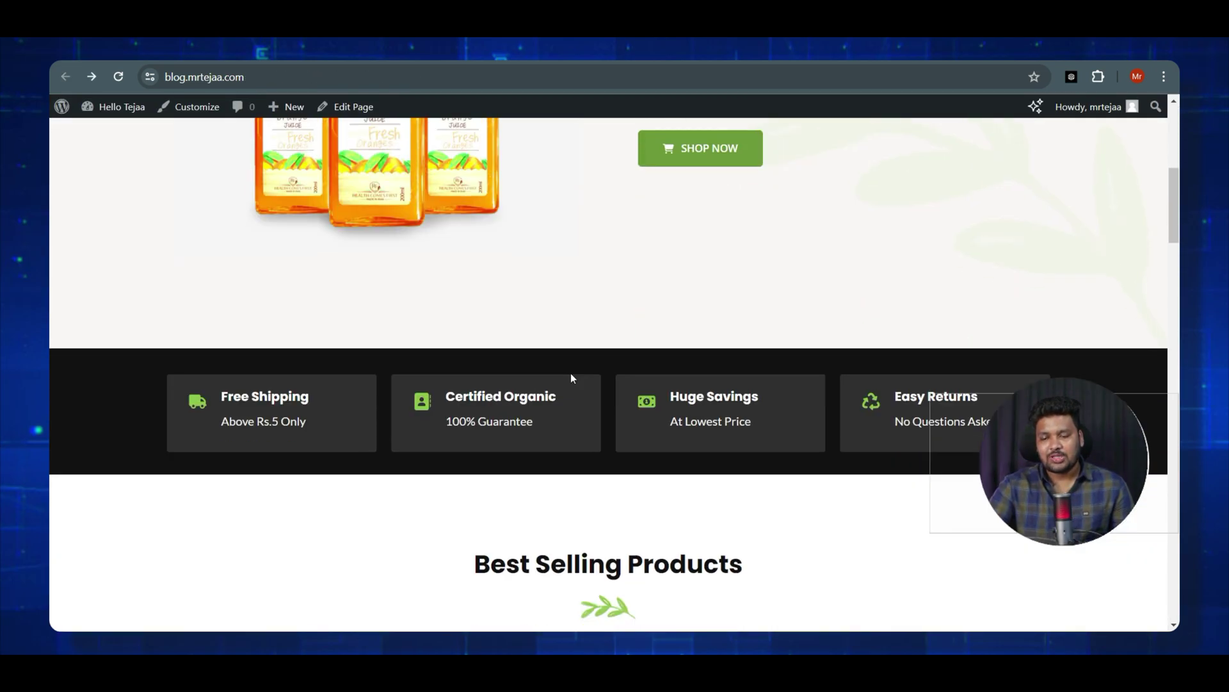
scroll(571, 382, "down", 6)
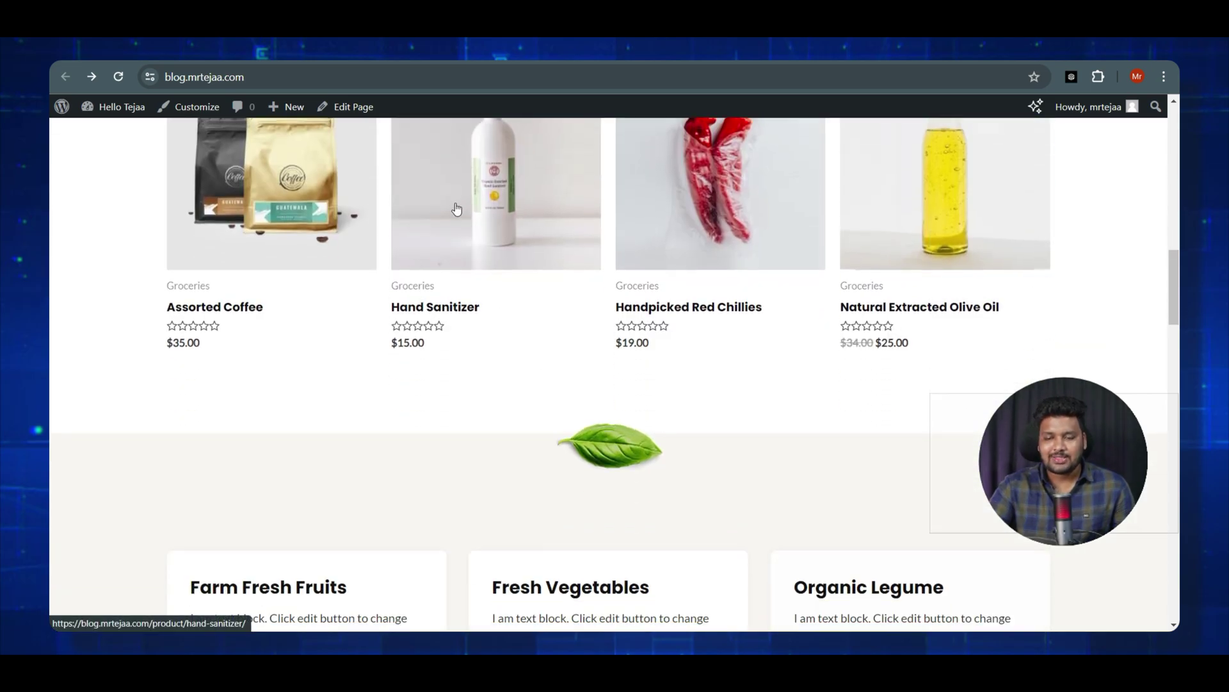
- View the live Hand Sanitizer product page, priced at $15.00
left_click(455, 205)
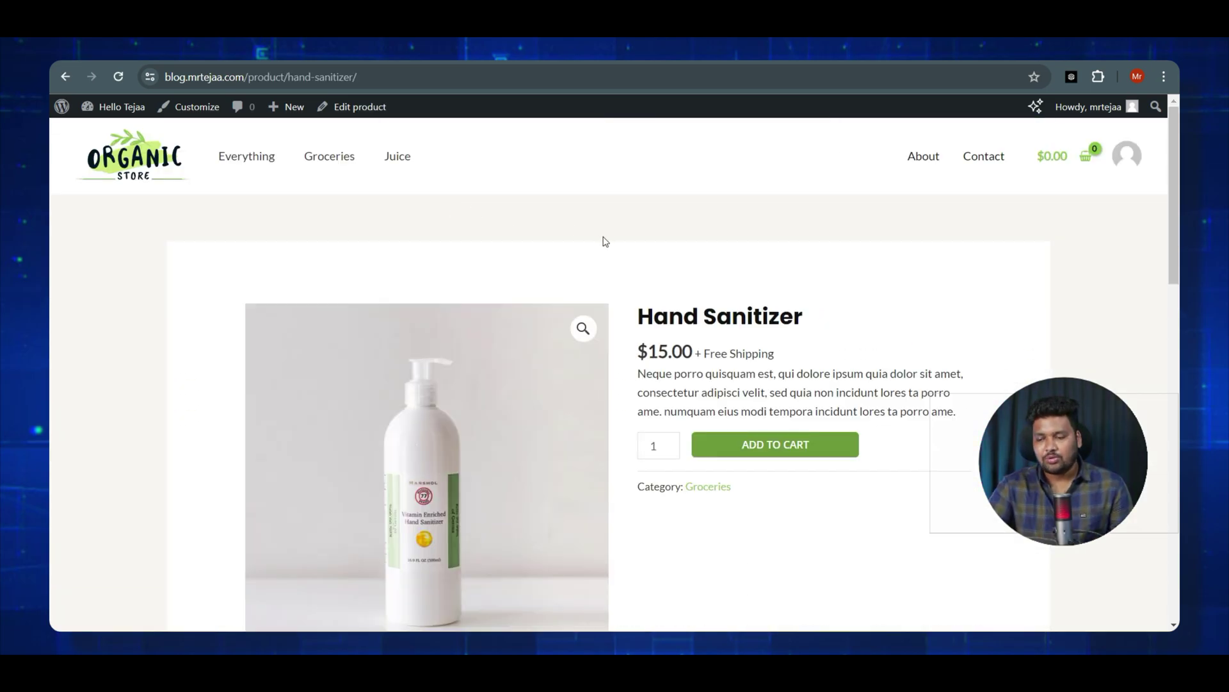
scroll(605, 242, "down", 2)
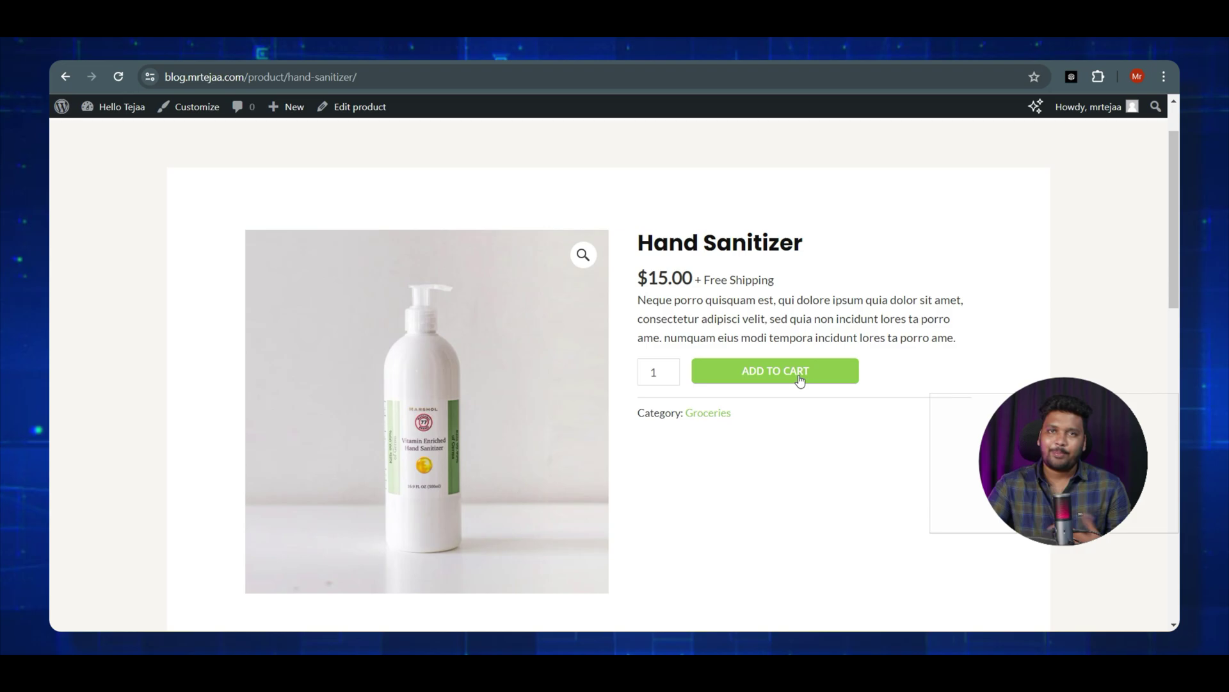
scroll(735, 318, "down", 4)
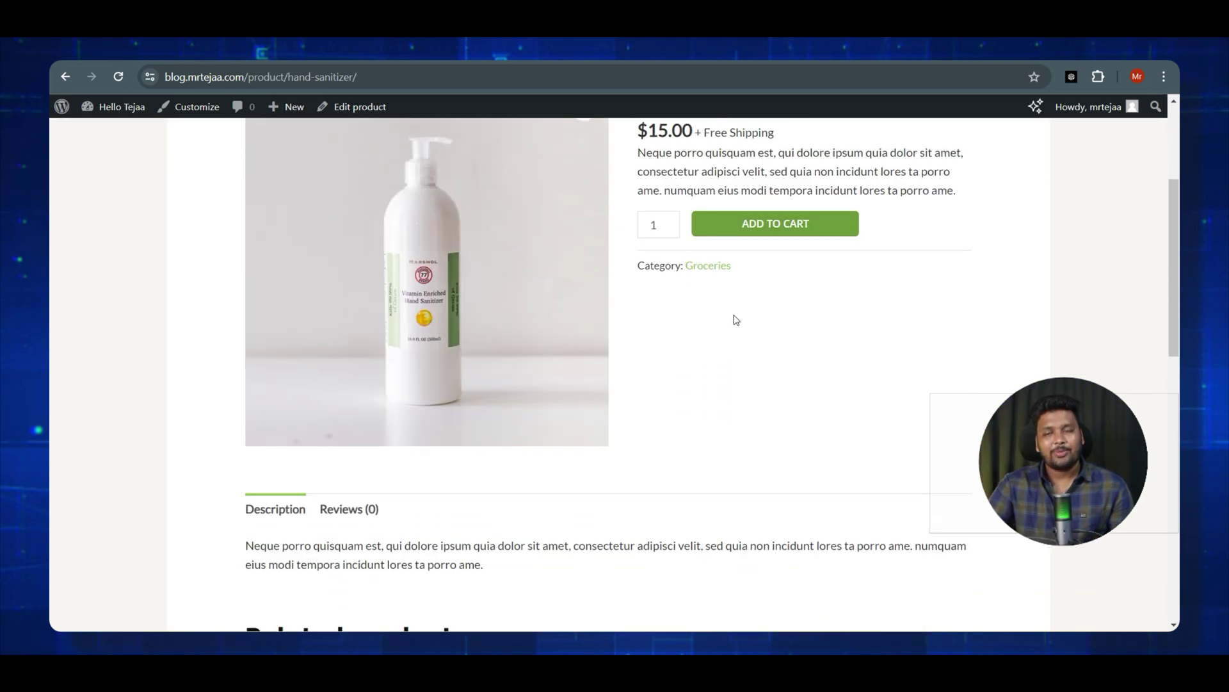
scroll(744, 336, "up", 5)
scroll(743, 334, "up", 1)
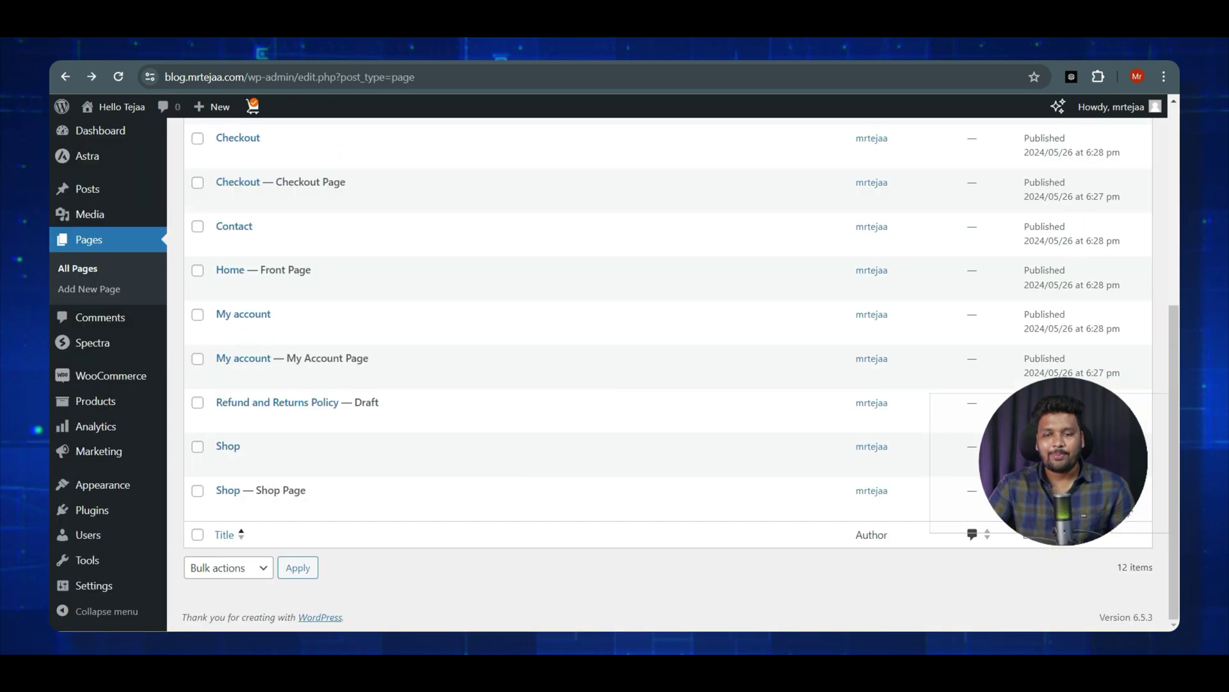
- Go to Products > All Products and start a new product with Add New
mouse_move(130, 390)
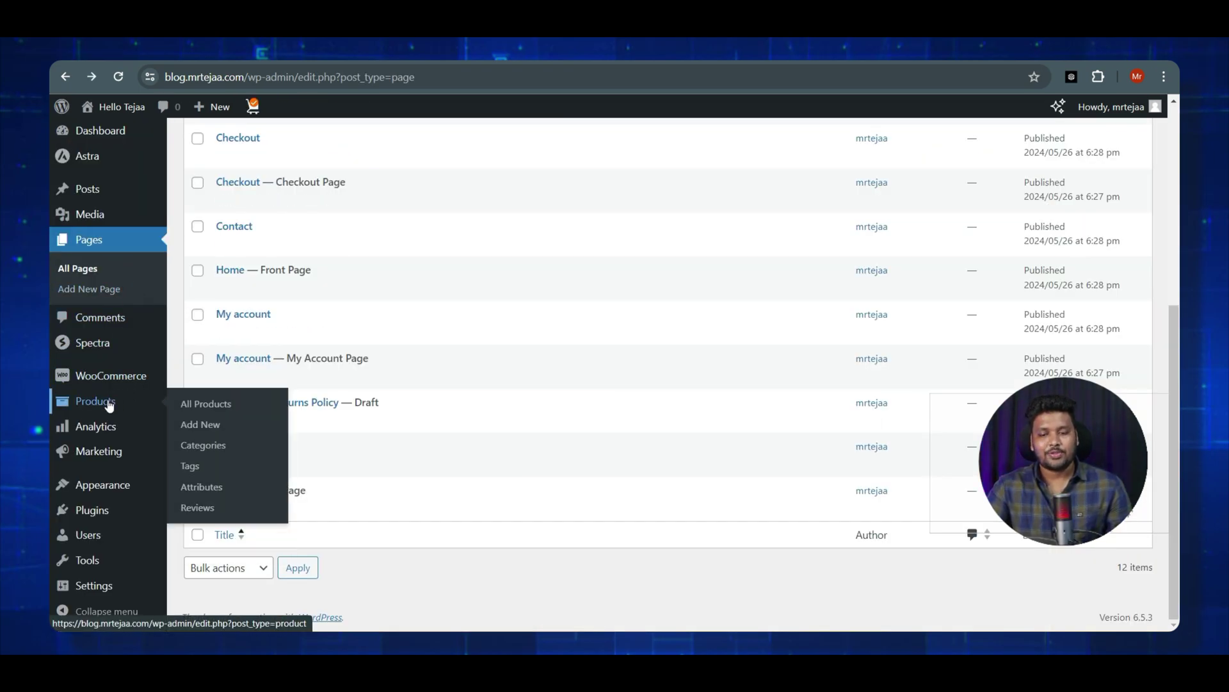
left_click(201, 408)
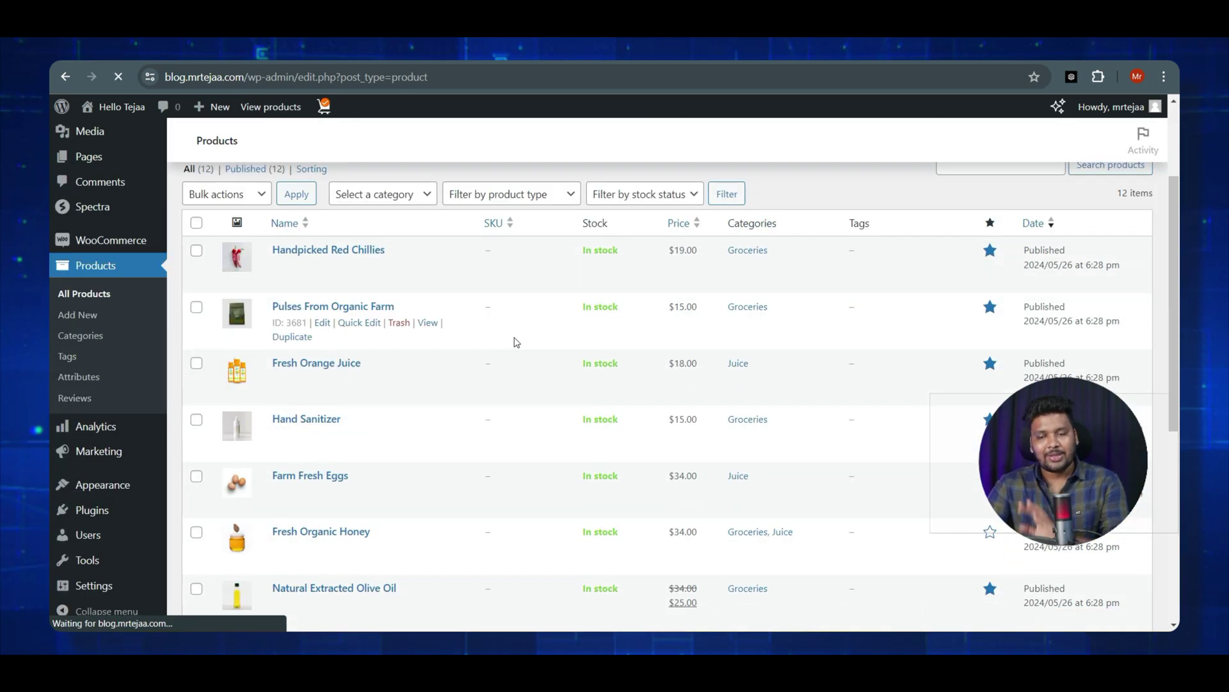
scroll(518, 341, "down", 6)
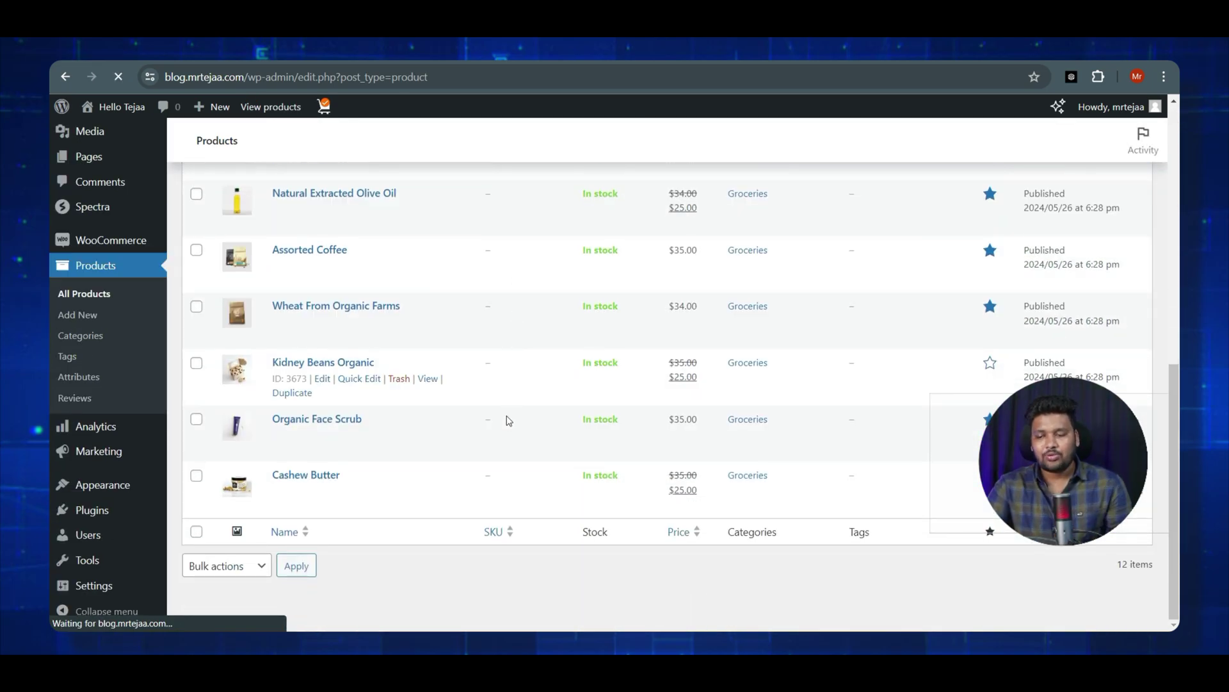
scroll(505, 420, "up", 7)
scroll(504, 411, "up", 2)
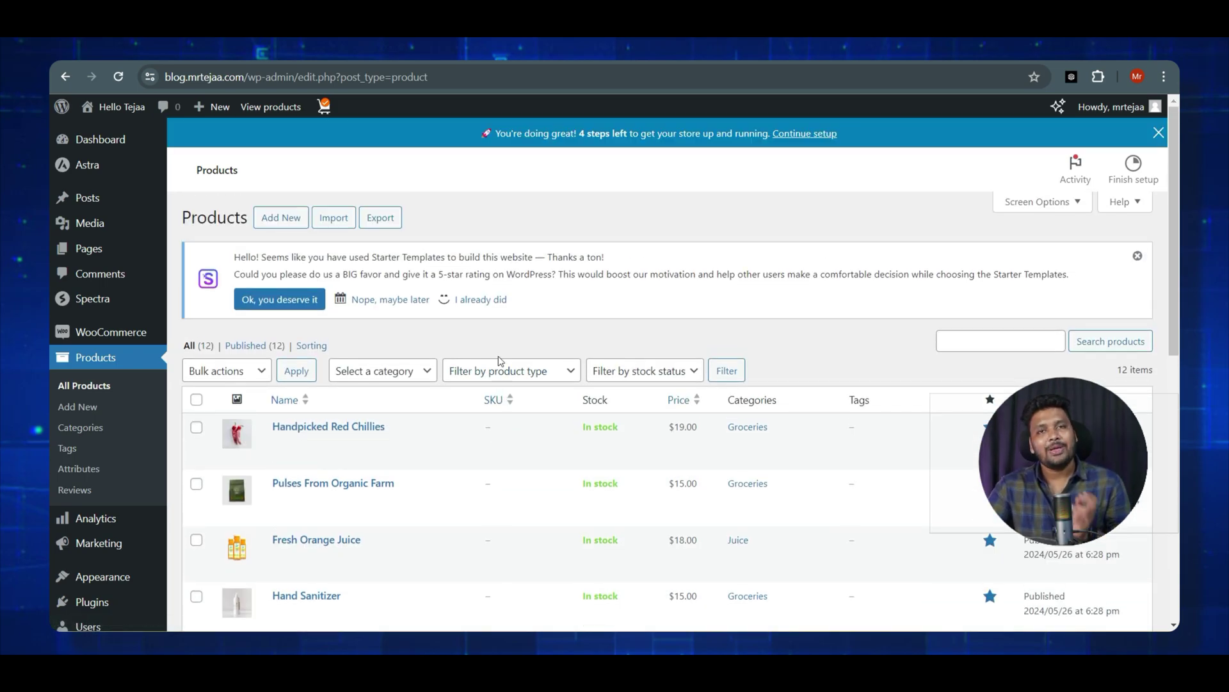
left_click(278, 220)
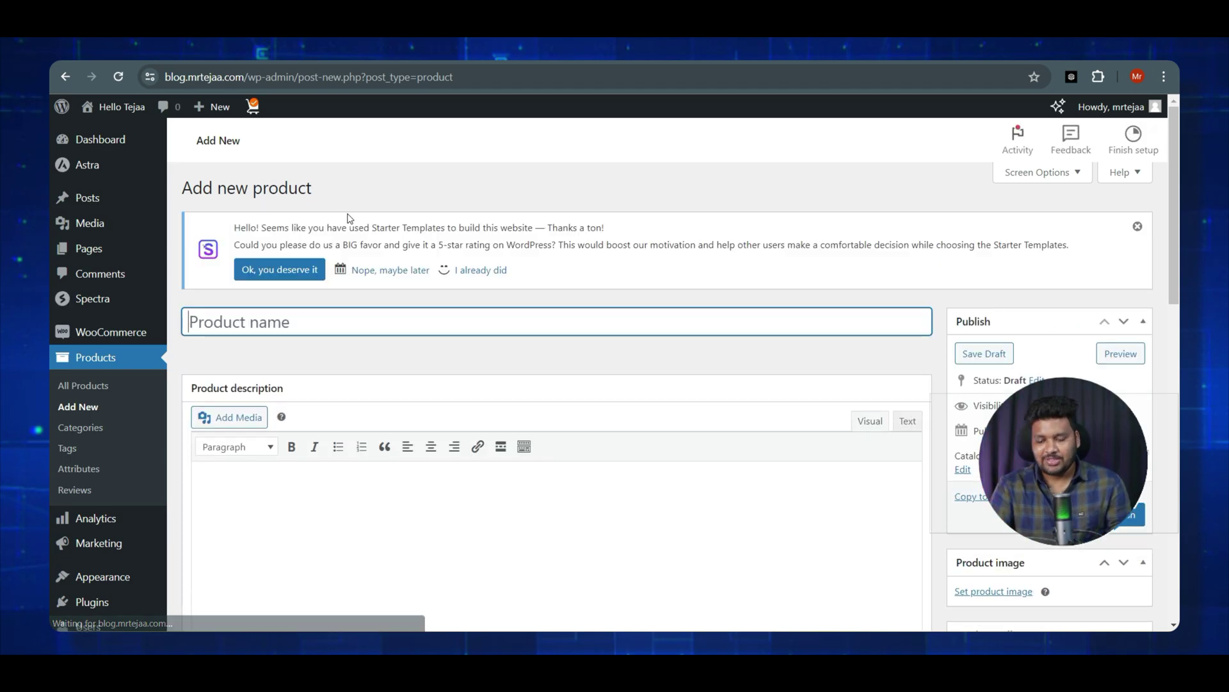
- Name the new product 'YouTube Mic' and move to its description
type("YouTube Mic")
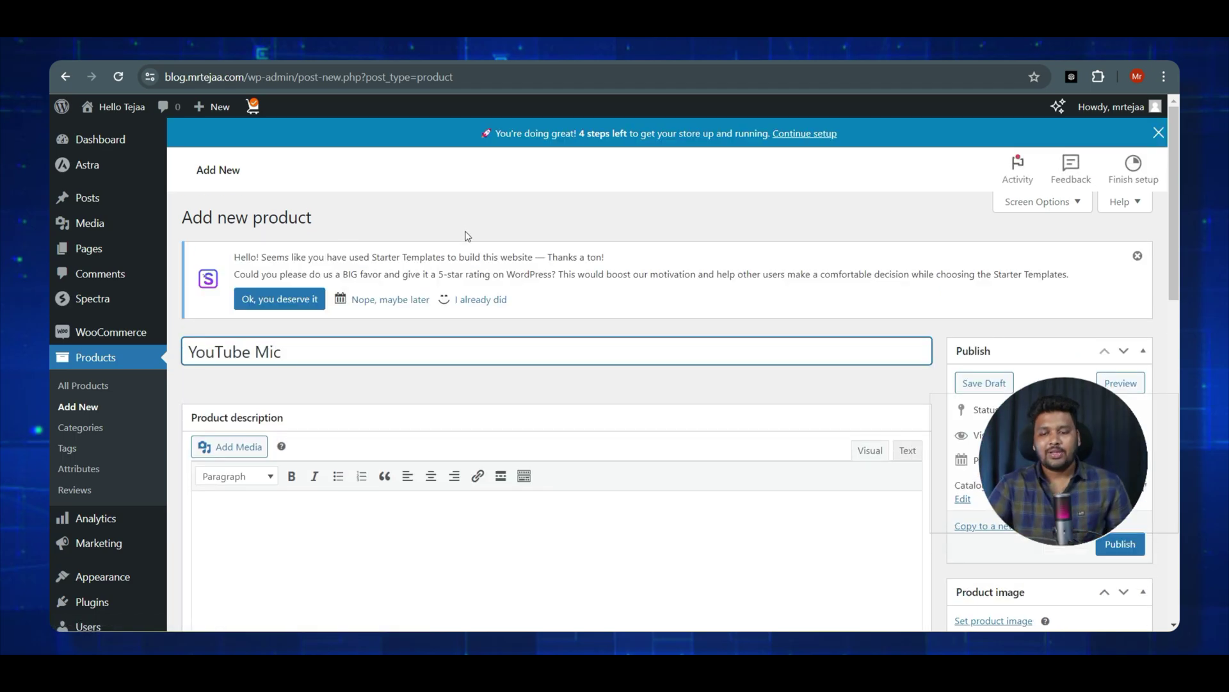
scroll(333, 386, "down", 2)
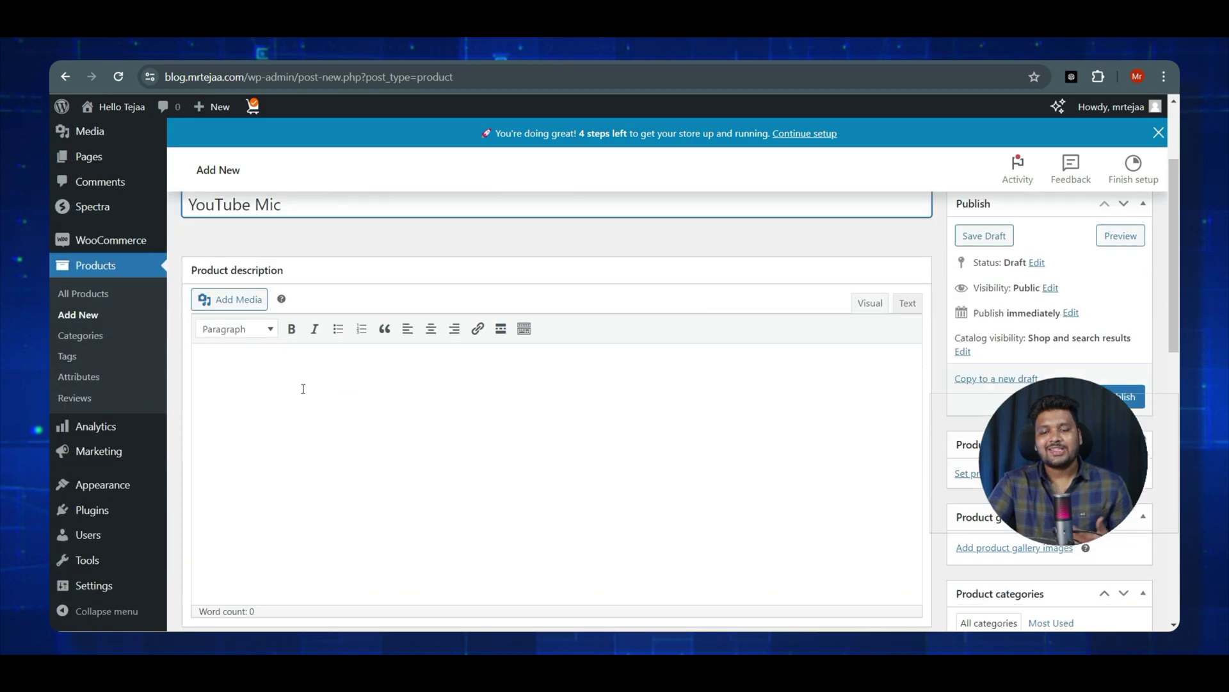
left_click(302, 388)
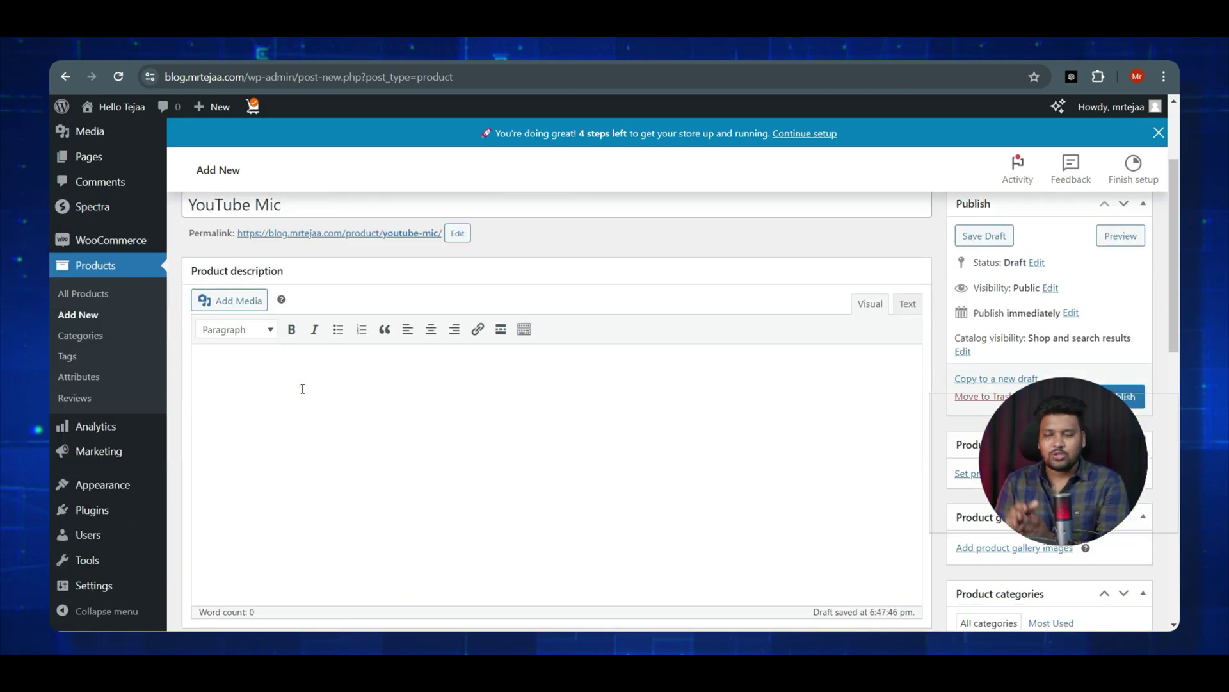
- Set the product's regular price to 1499 and its sale price to 699
scroll(303, 388, "down", 5)
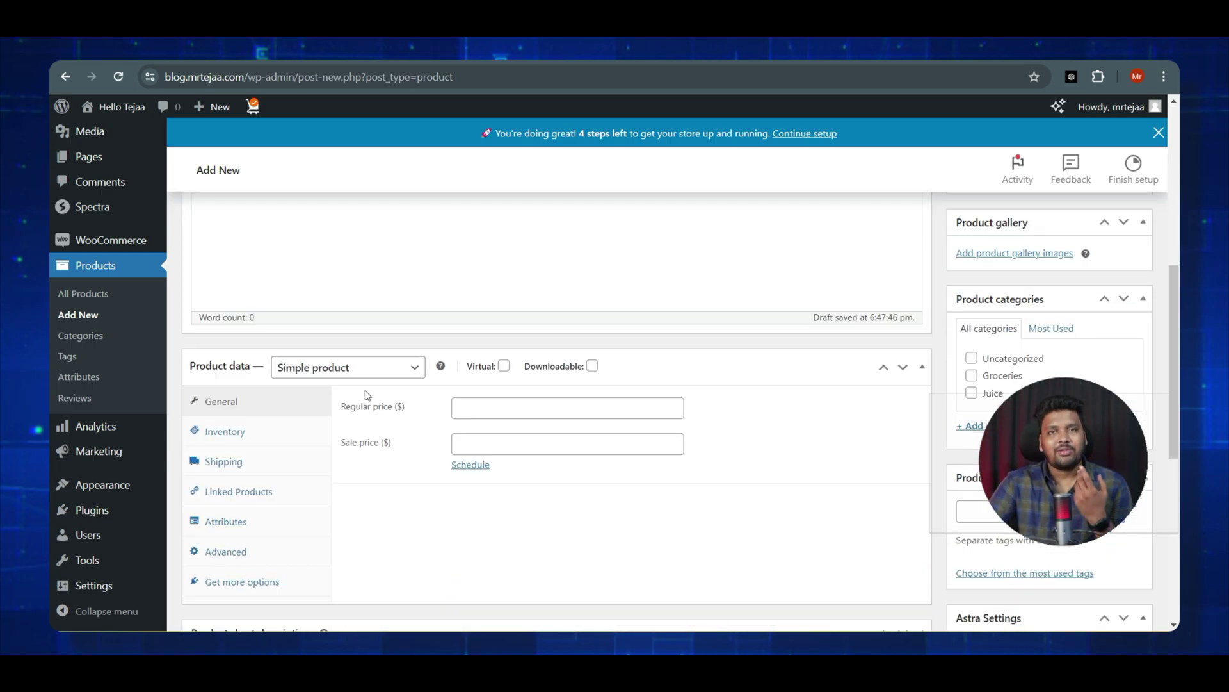
left_click(536, 409)
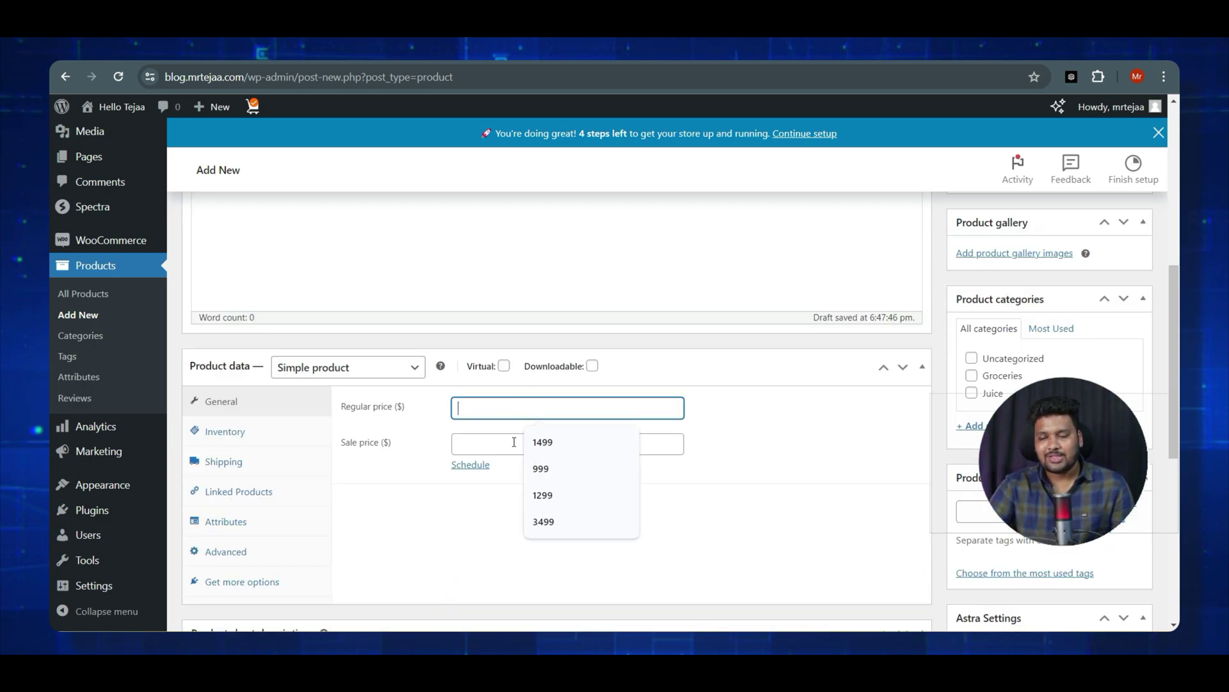
left_click(542, 442)
left_click(549, 447)
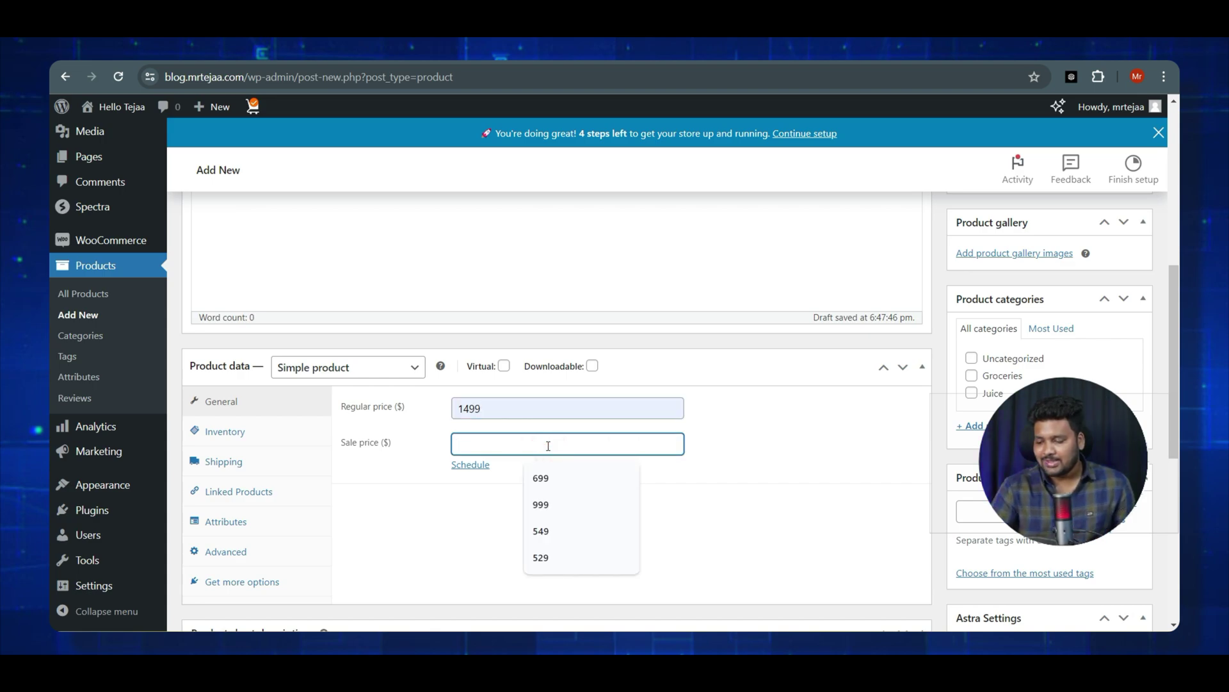
type("699")
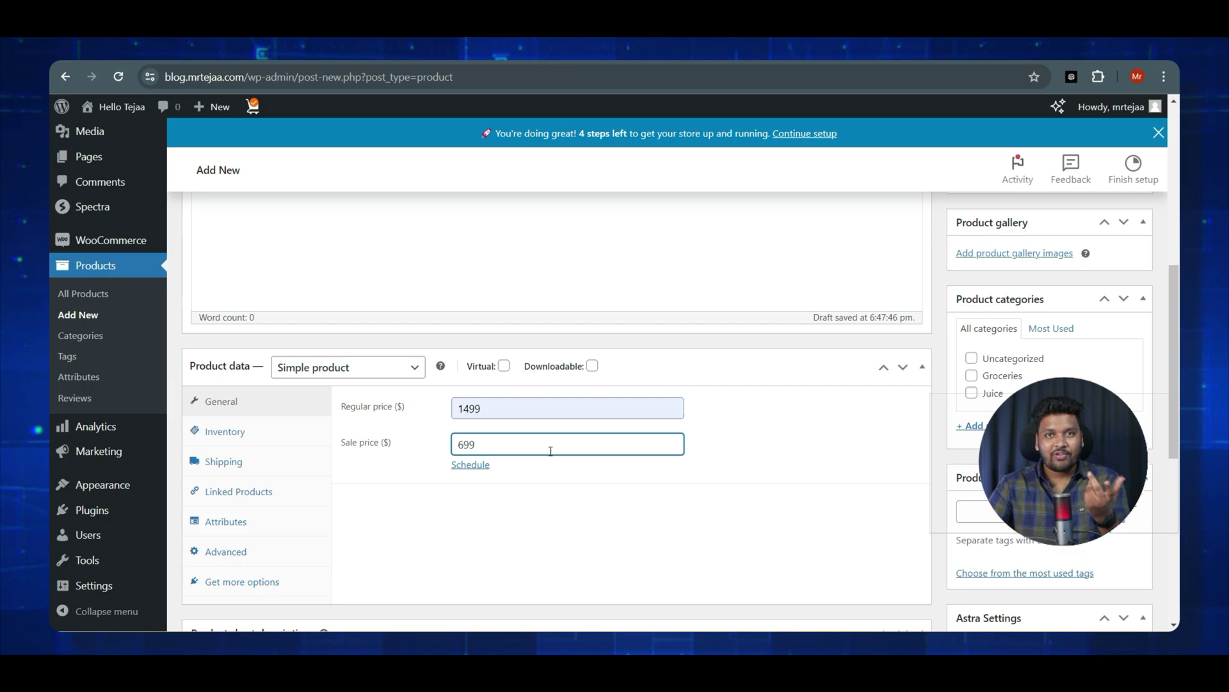
scroll(512, 384, "down", 5)
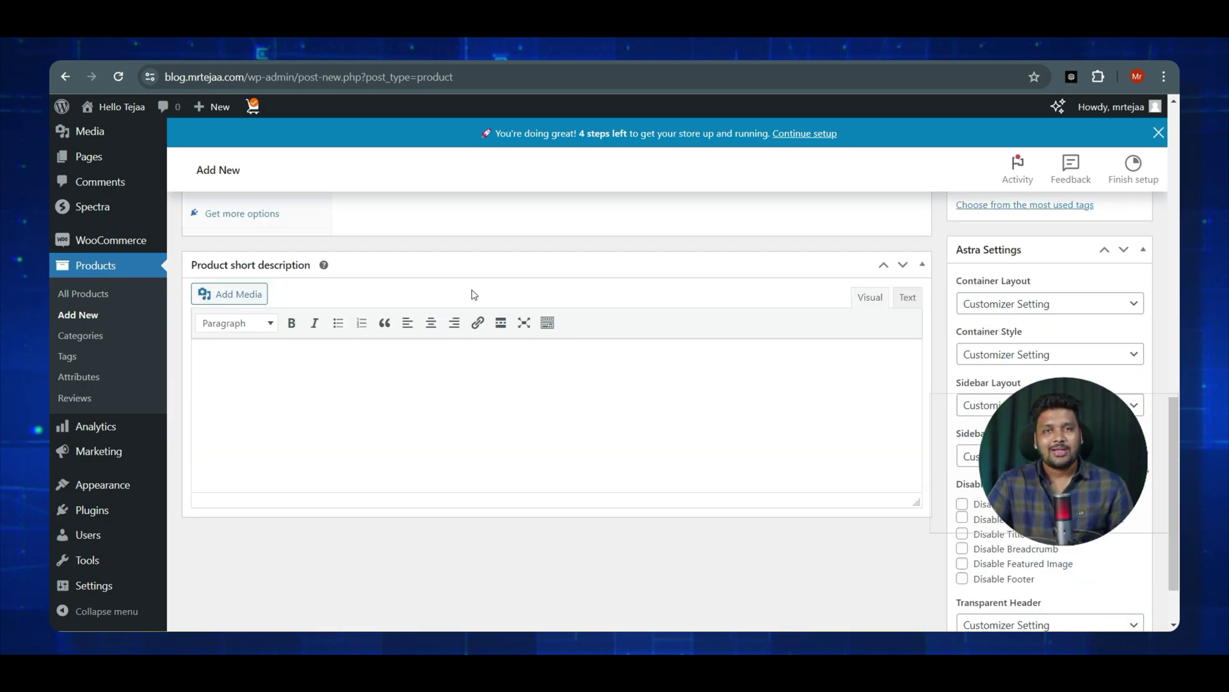
scroll(472, 294, "up", 3)
scroll(408, 373, "down", 2)
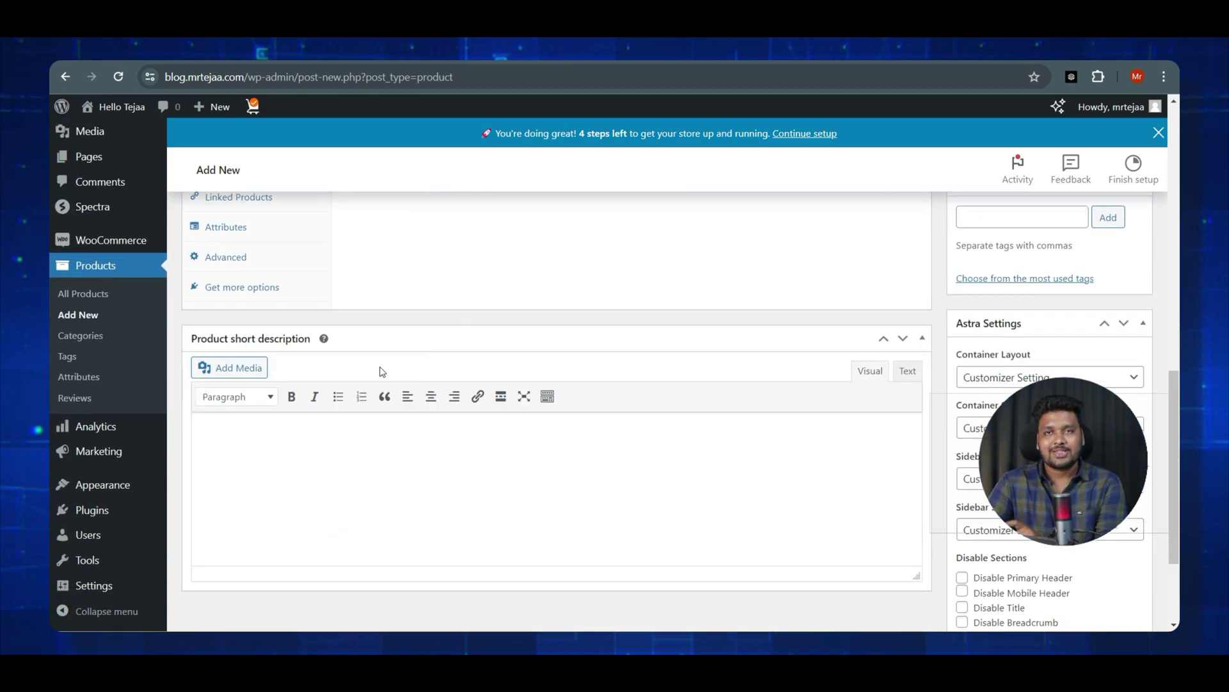
scroll(382, 372, "down", 1)
scroll(801, 279, "up", 5)
scroll(801, 280, "down", 2)
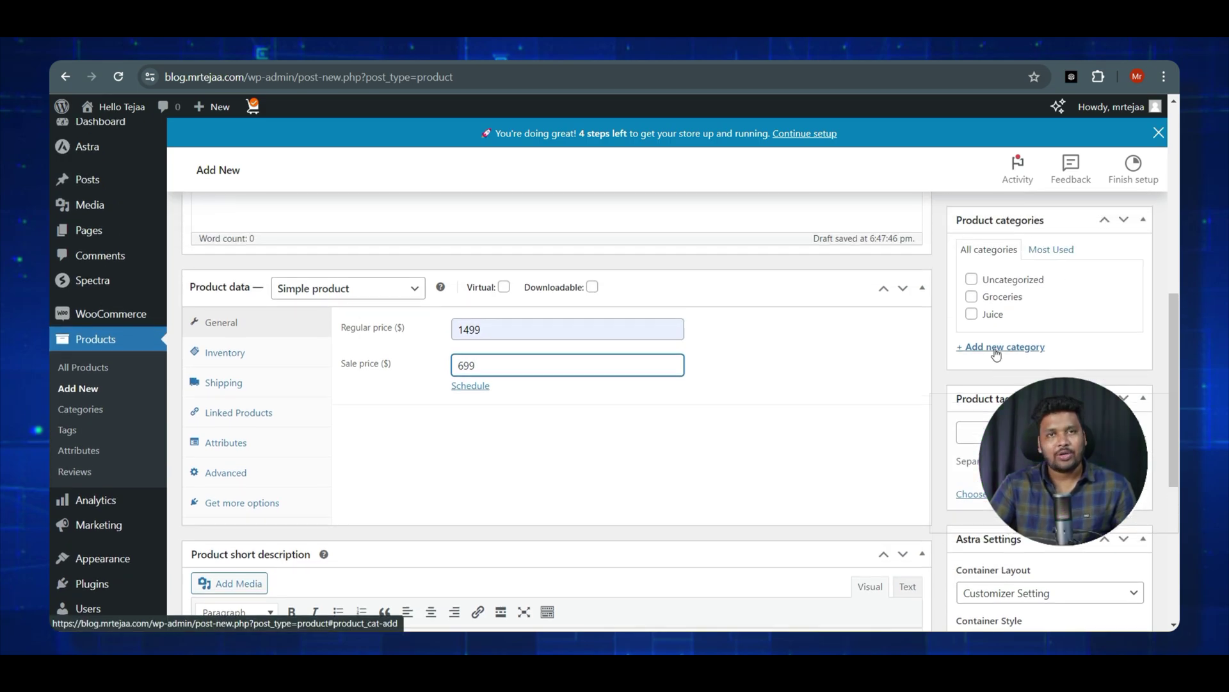
scroll(1009, 319, "up", 2)
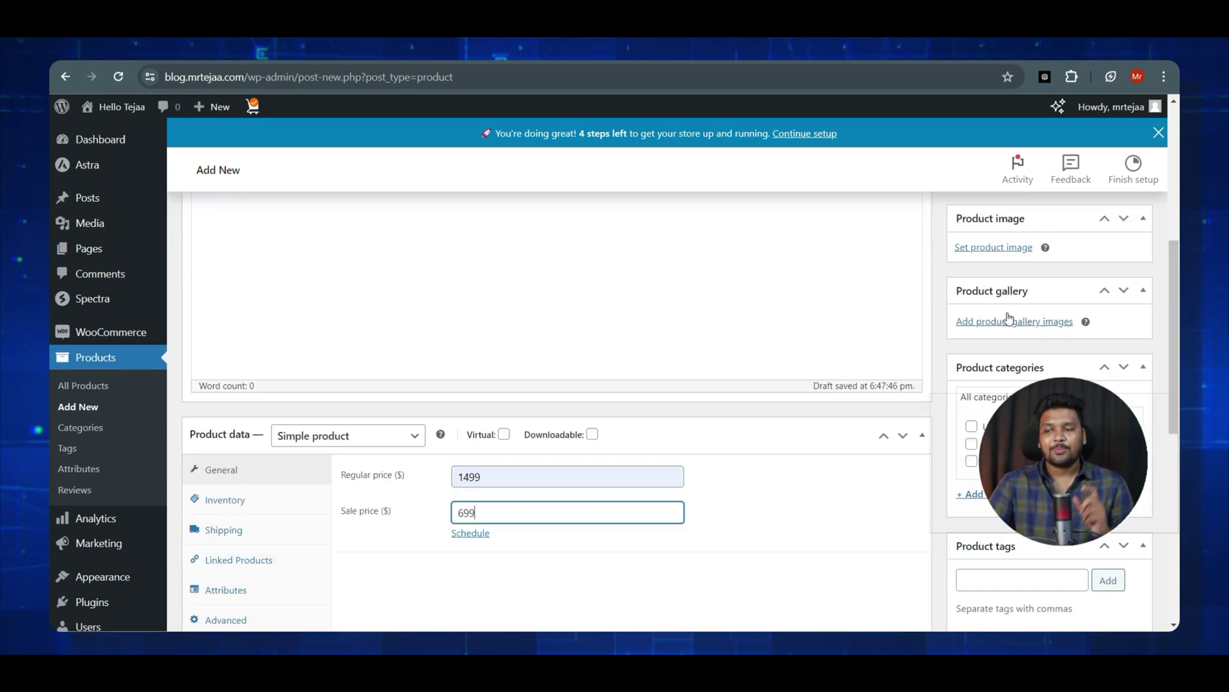
- Set the oil-bottle photo from the Media Library as the product image
left_click(1009, 254)
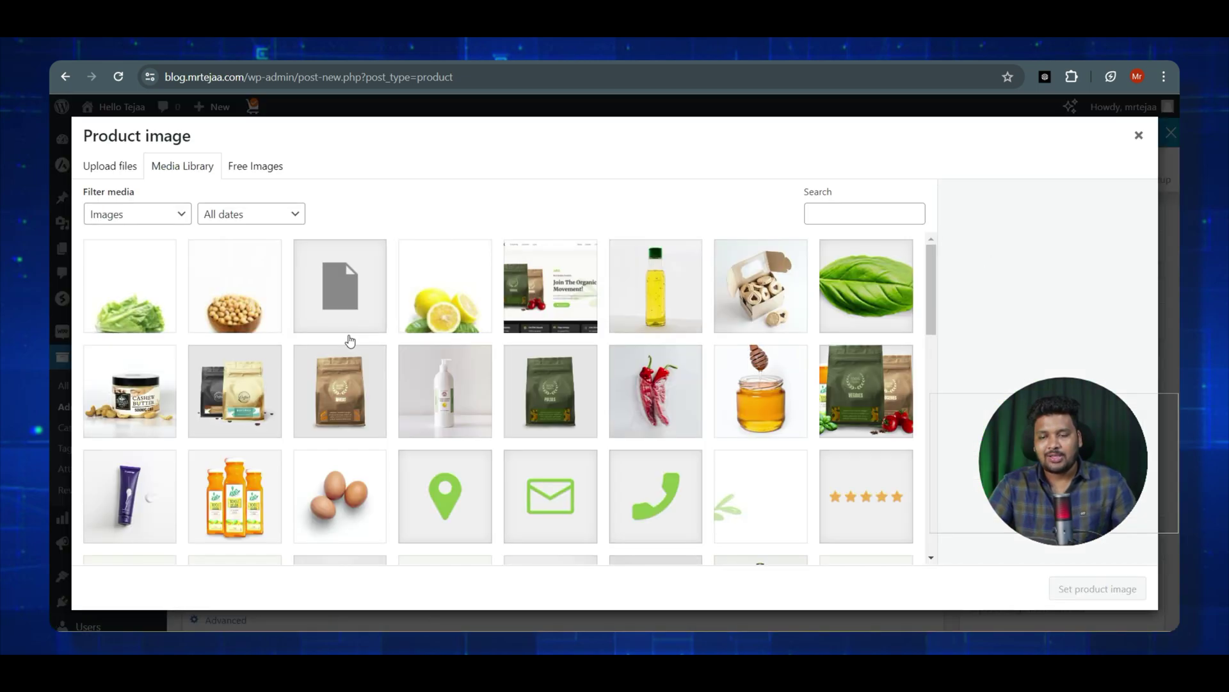
left_click(646, 310)
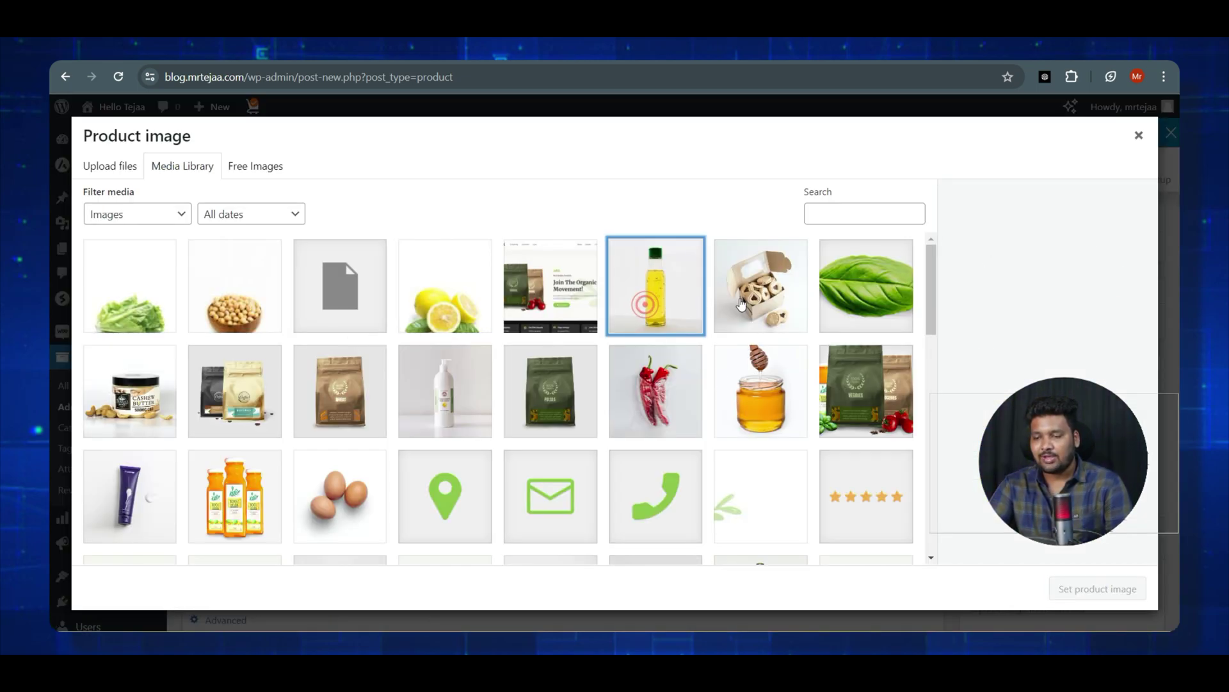
left_click(1121, 588)
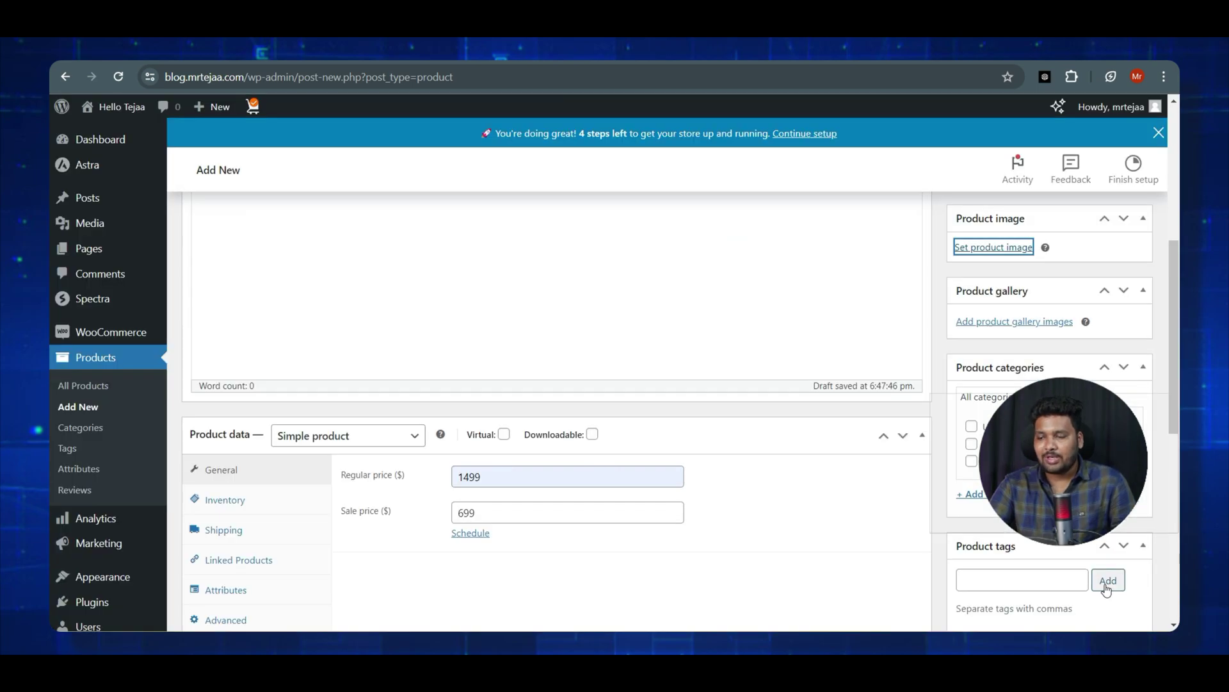
scroll(1013, 339, "down", 3)
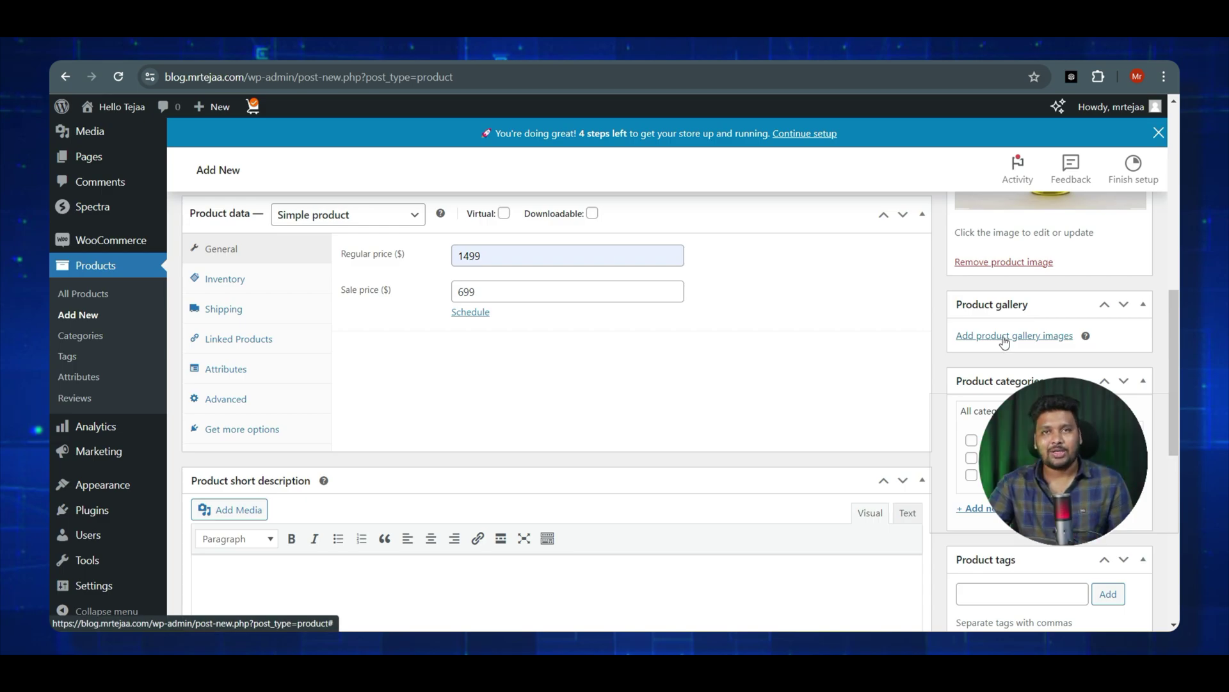
- Publish the YouTube Mic product
scroll(1004, 342, "up", 9)
scroll(1038, 352, "down", 3)
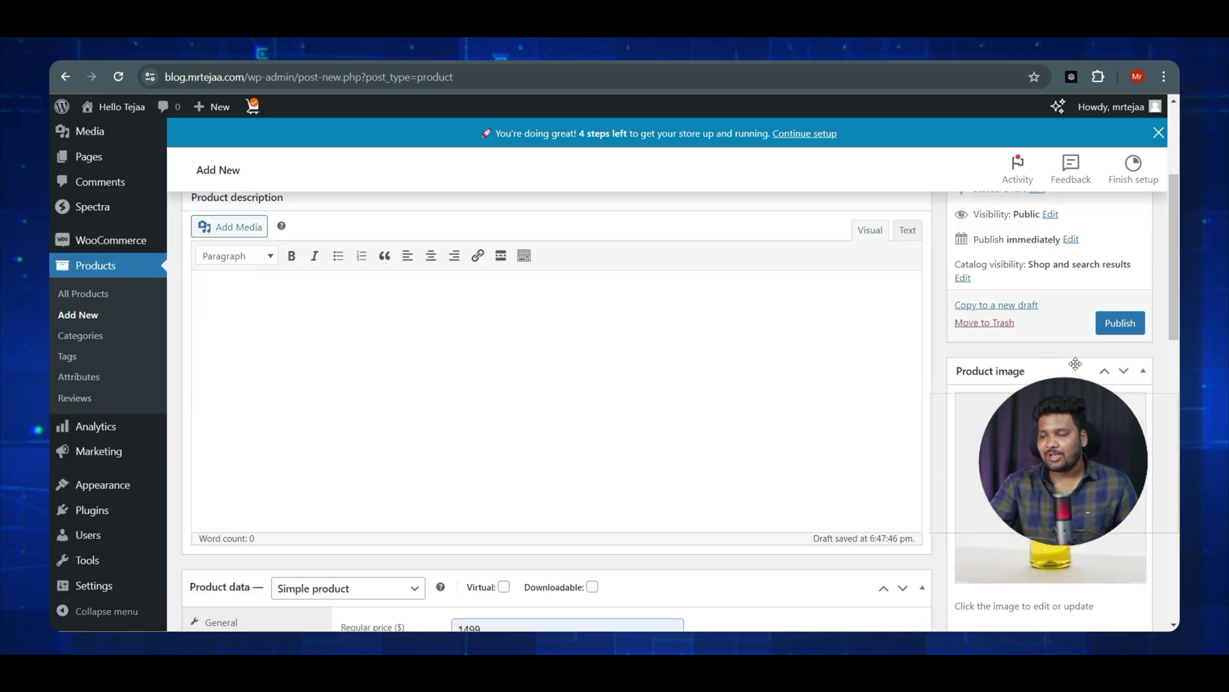
left_click(1113, 325)
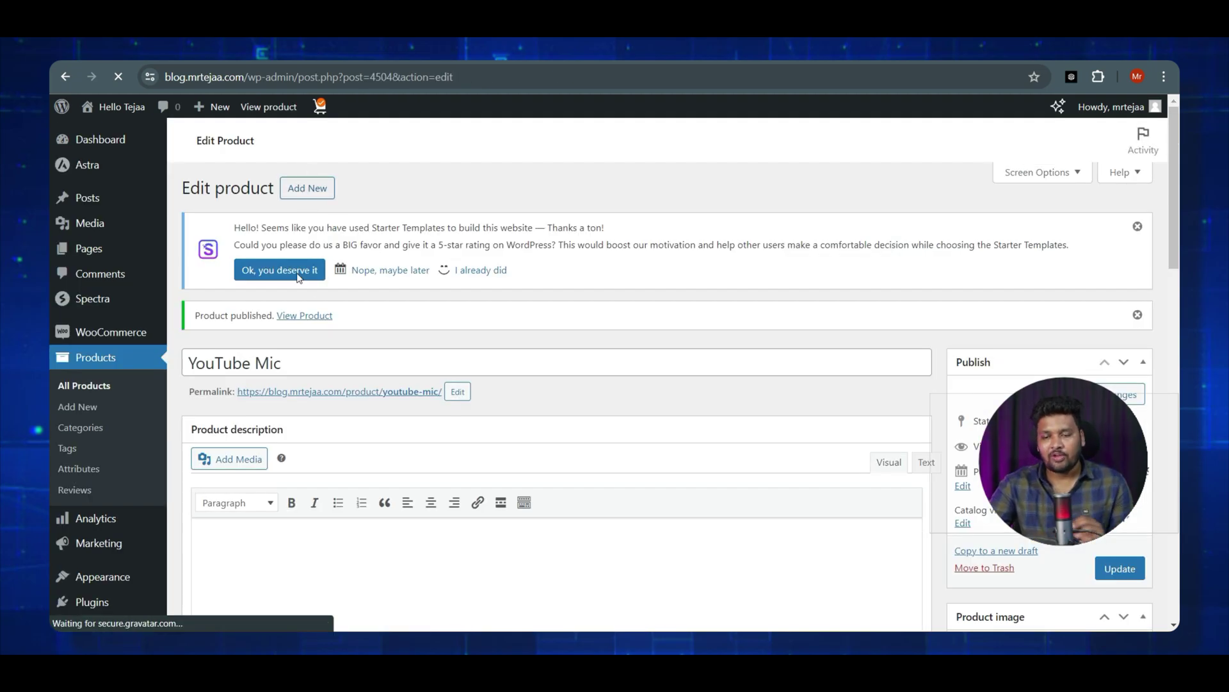
left_click(312, 317)
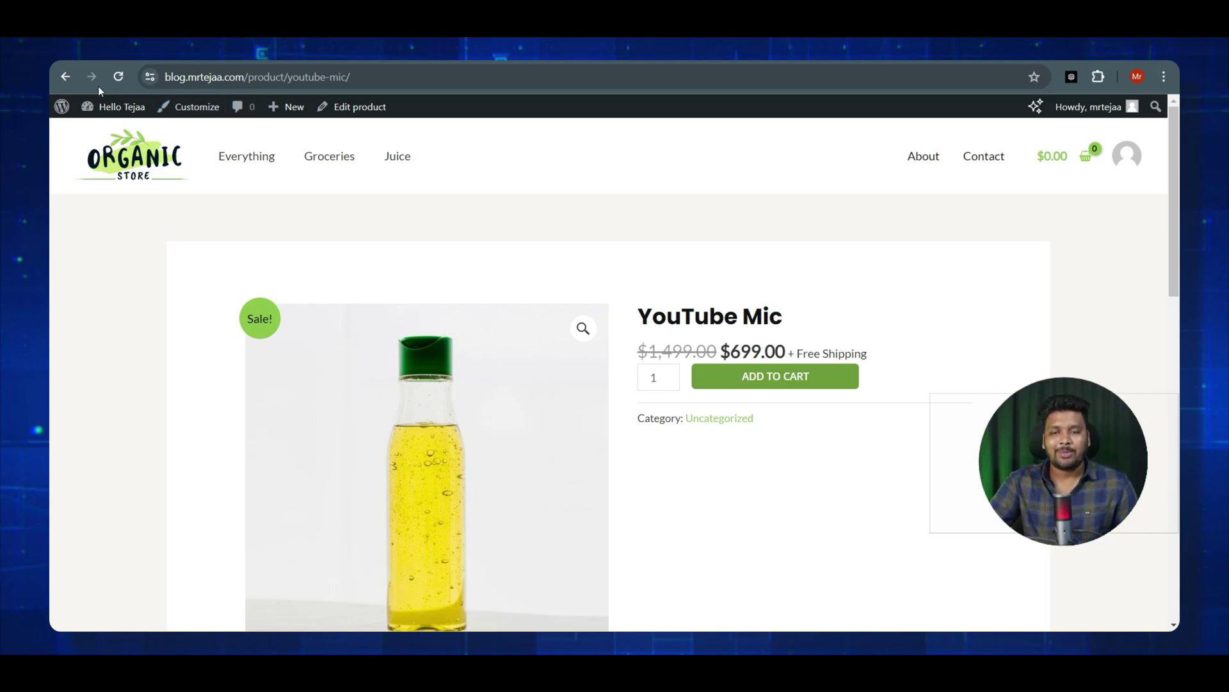
left_click(65, 77)
mouse_move(111, 346)
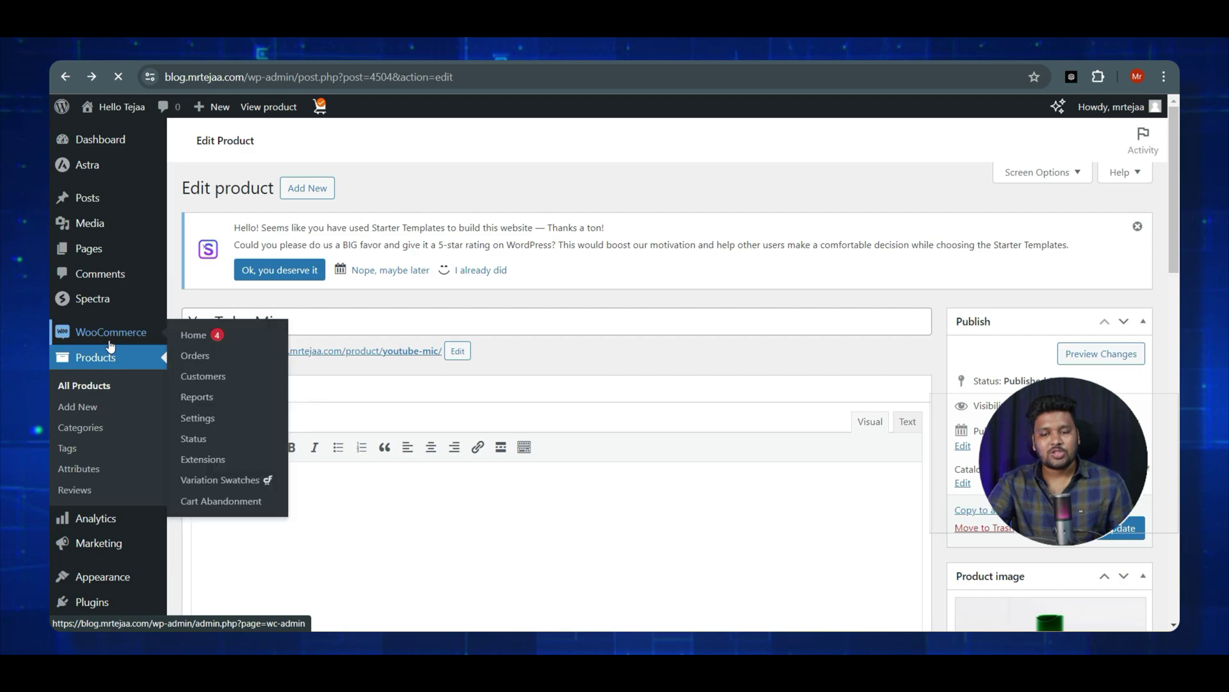
- Set the WooCommerce currency to Indian rupee (₹) — INR and save the settings
left_click(212, 420)
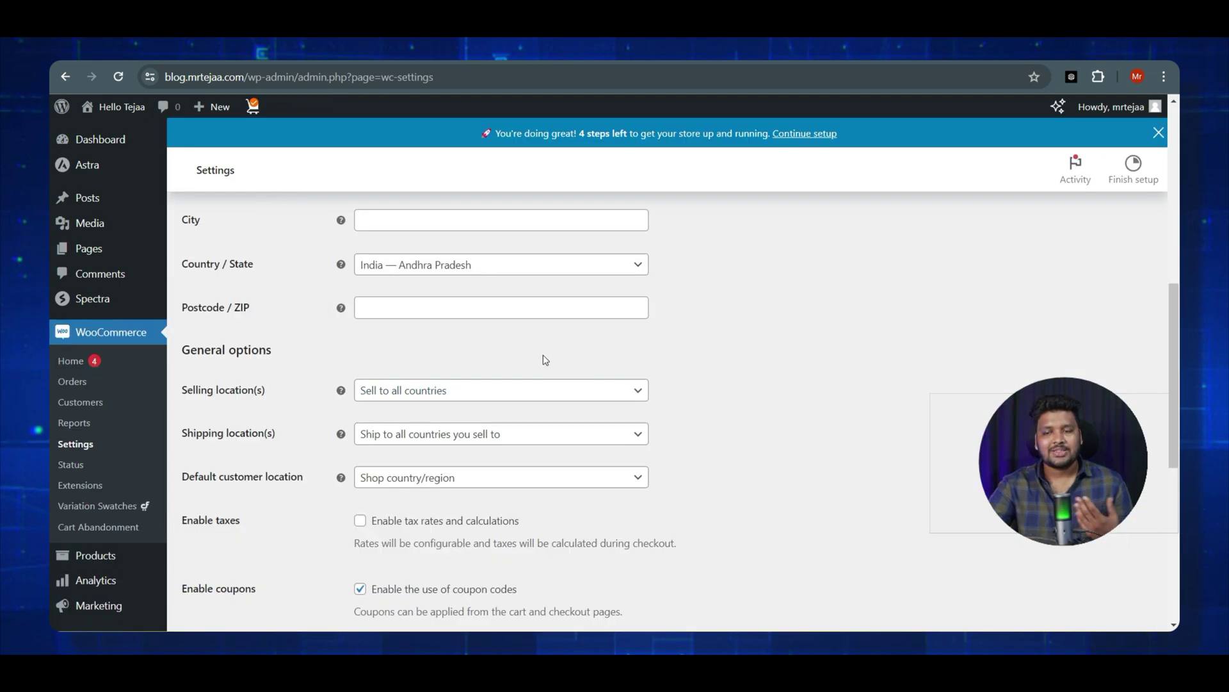
scroll(540, 360, "down", 3)
scroll(540, 360, "down", 3)
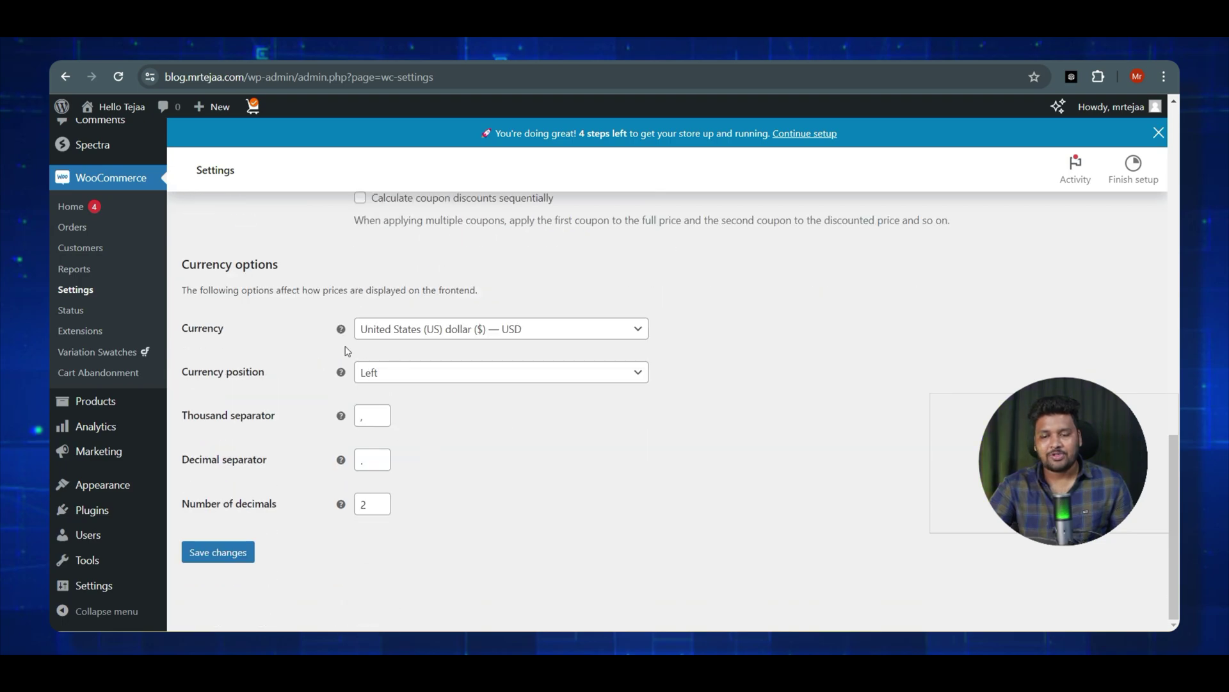
left_click(405, 333)
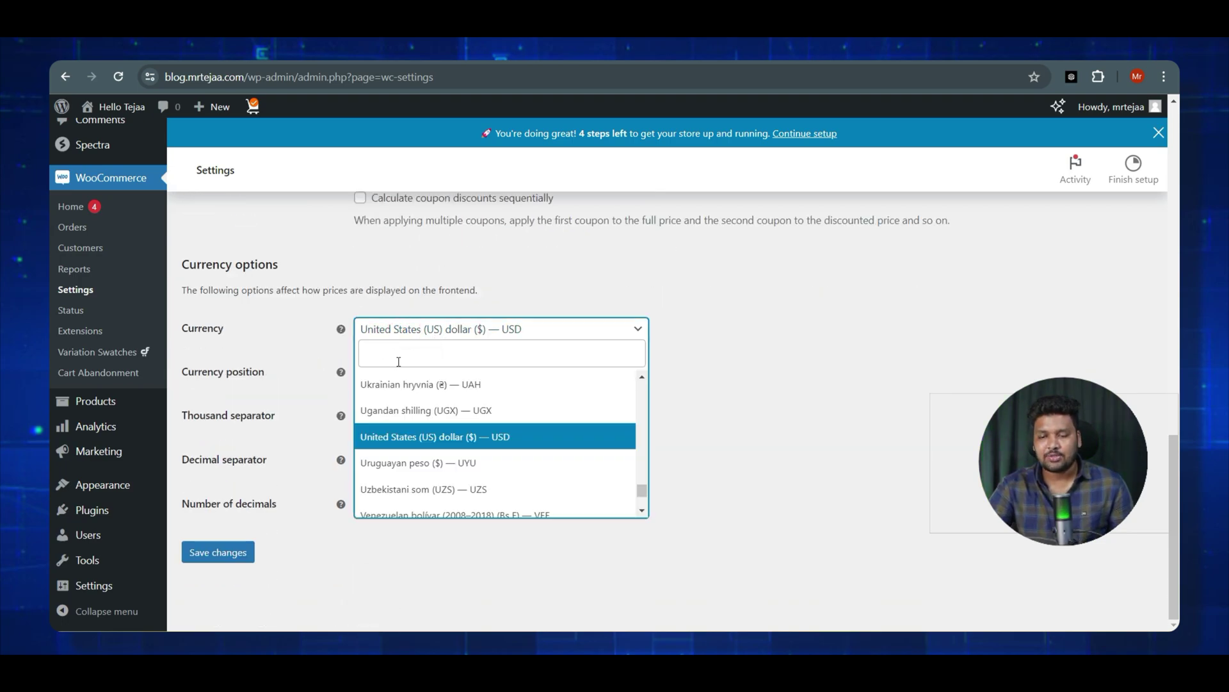
left_click(398, 362)
type("ind")
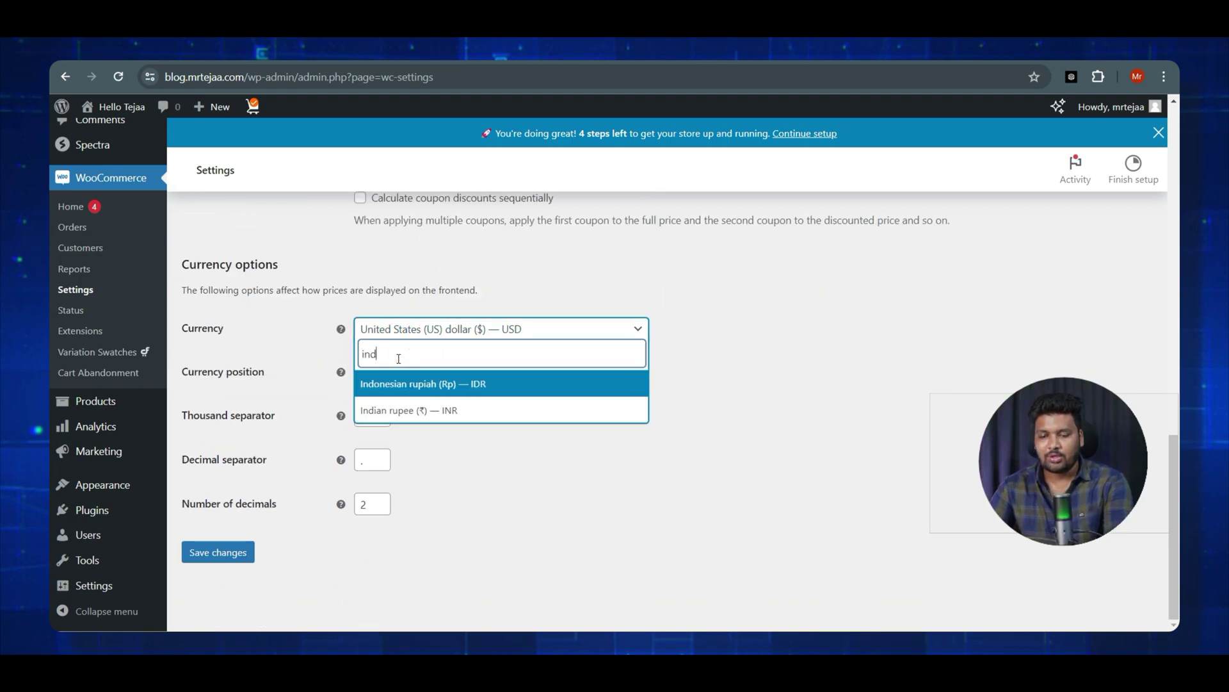
left_click(498, 405)
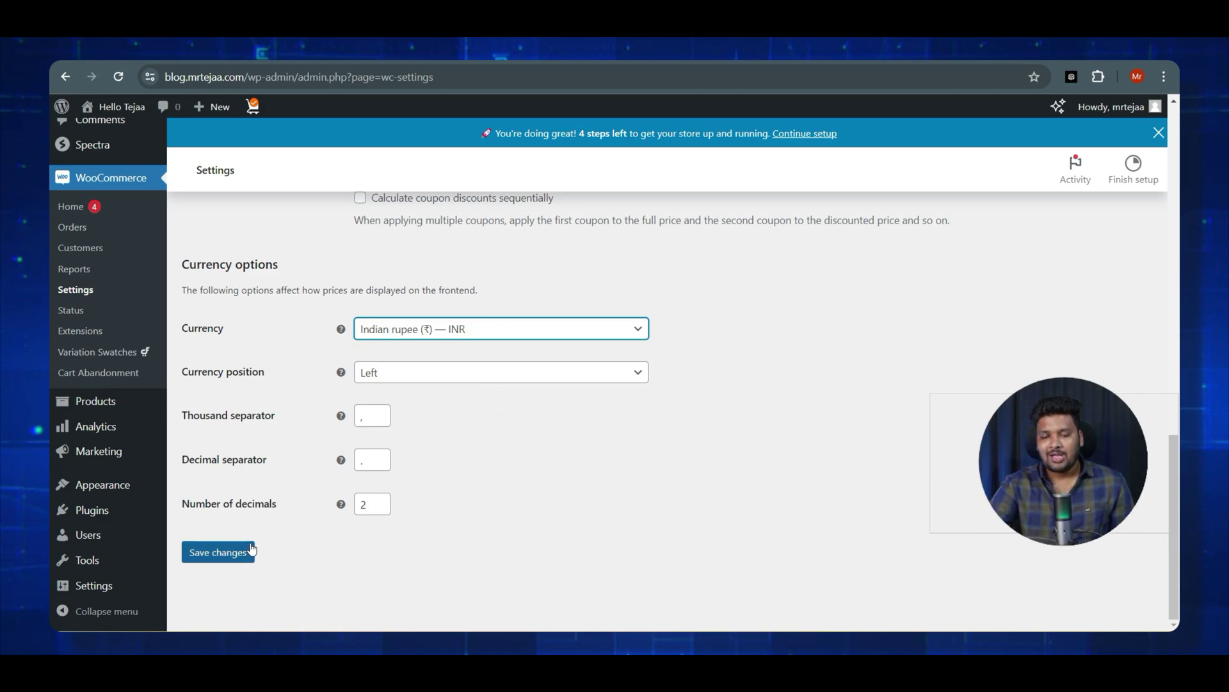
left_click(213, 556)
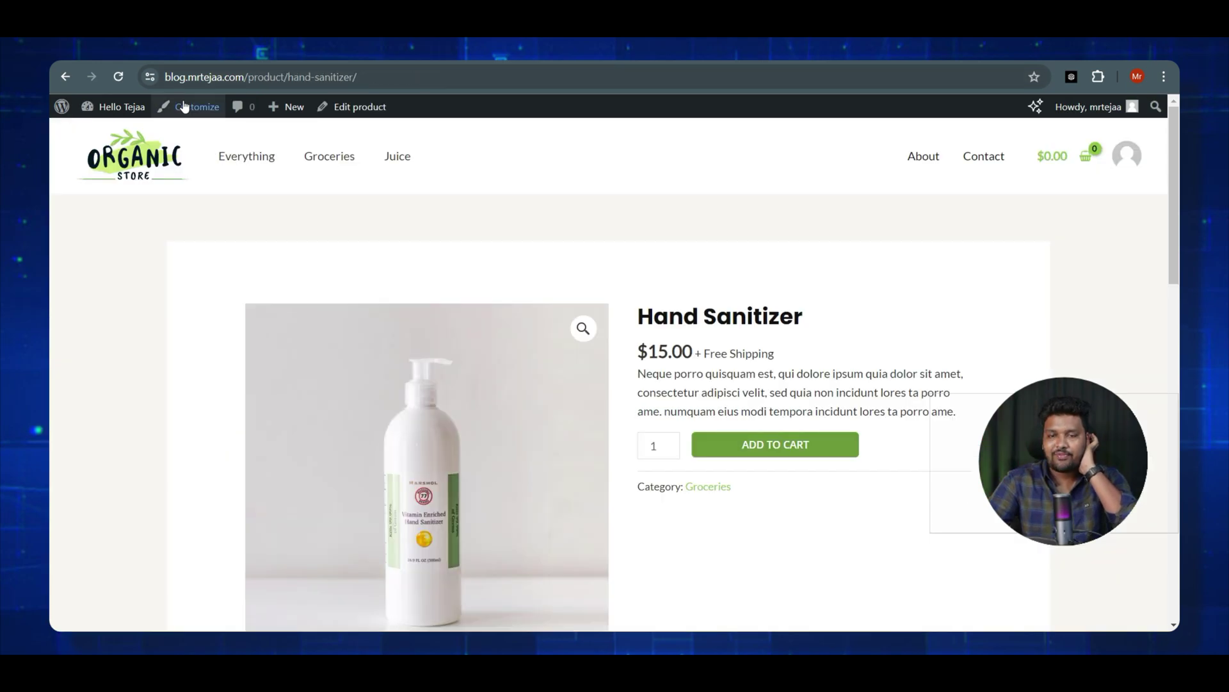
- Check the live site, where Hand Sanitizer now shows ₹15.00
left_click(118, 78)
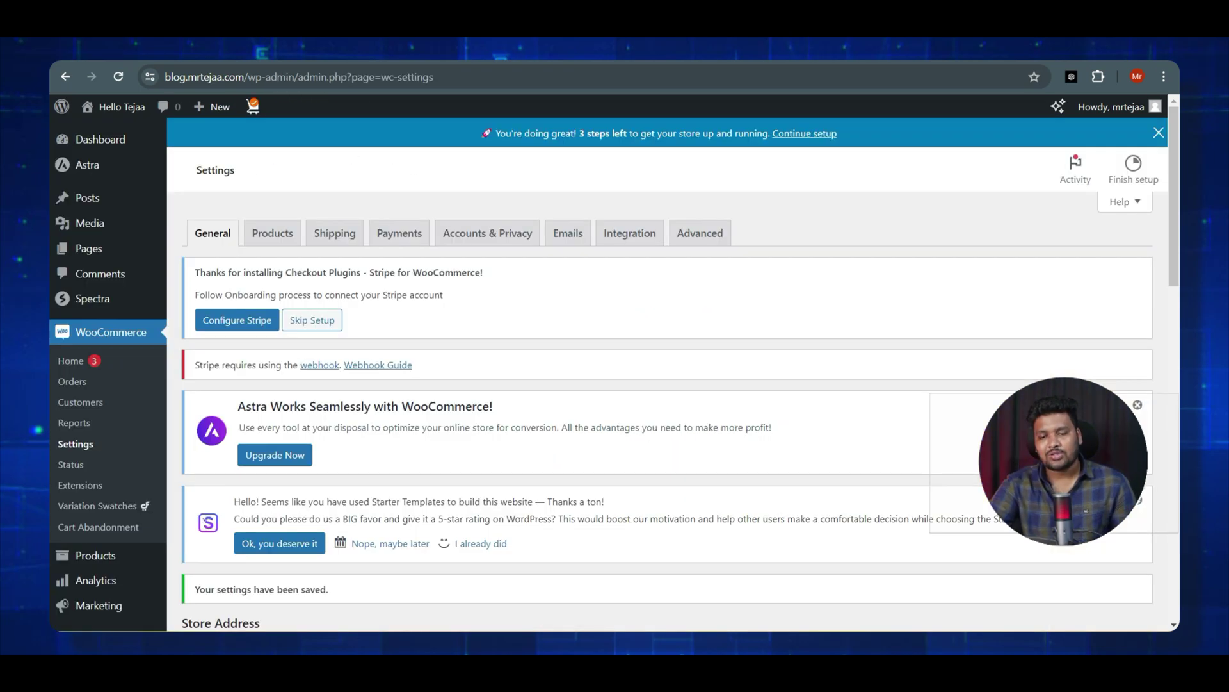
scroll(112, 410, "down", 3)
mouse_move(113, 411)
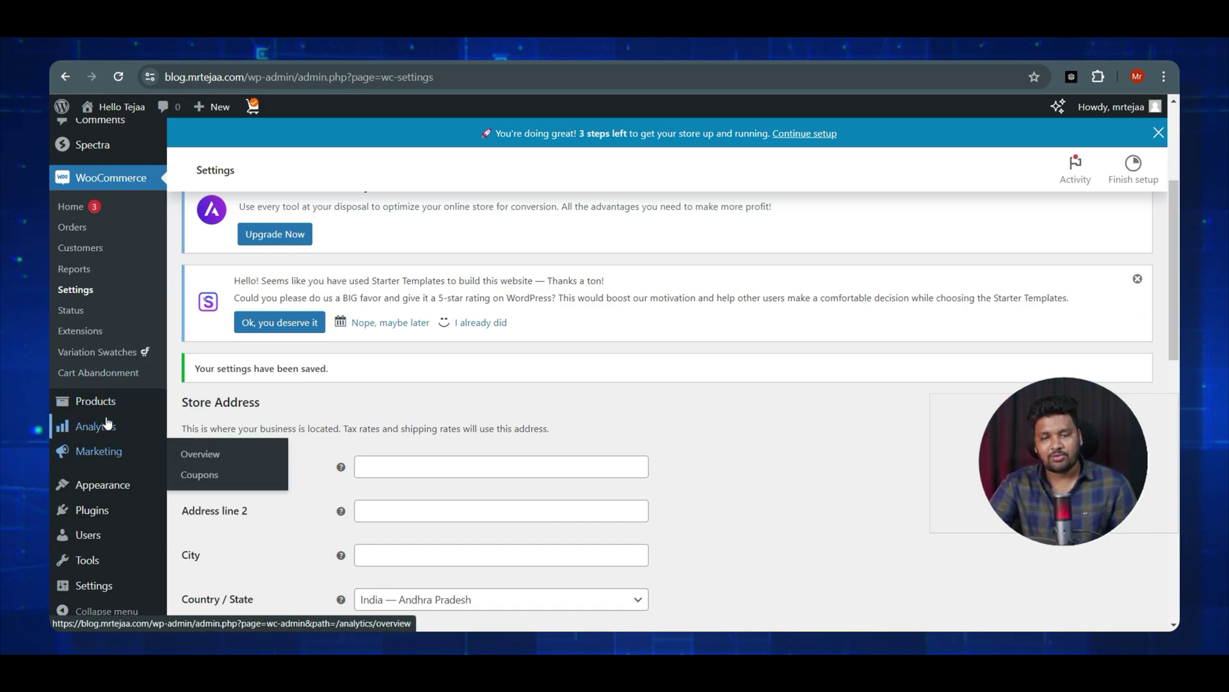
- Open the navigation Menus editor and reveal the category items
scroll(96, 422, "up", 4)
scroll(110, 282, "down", 3)
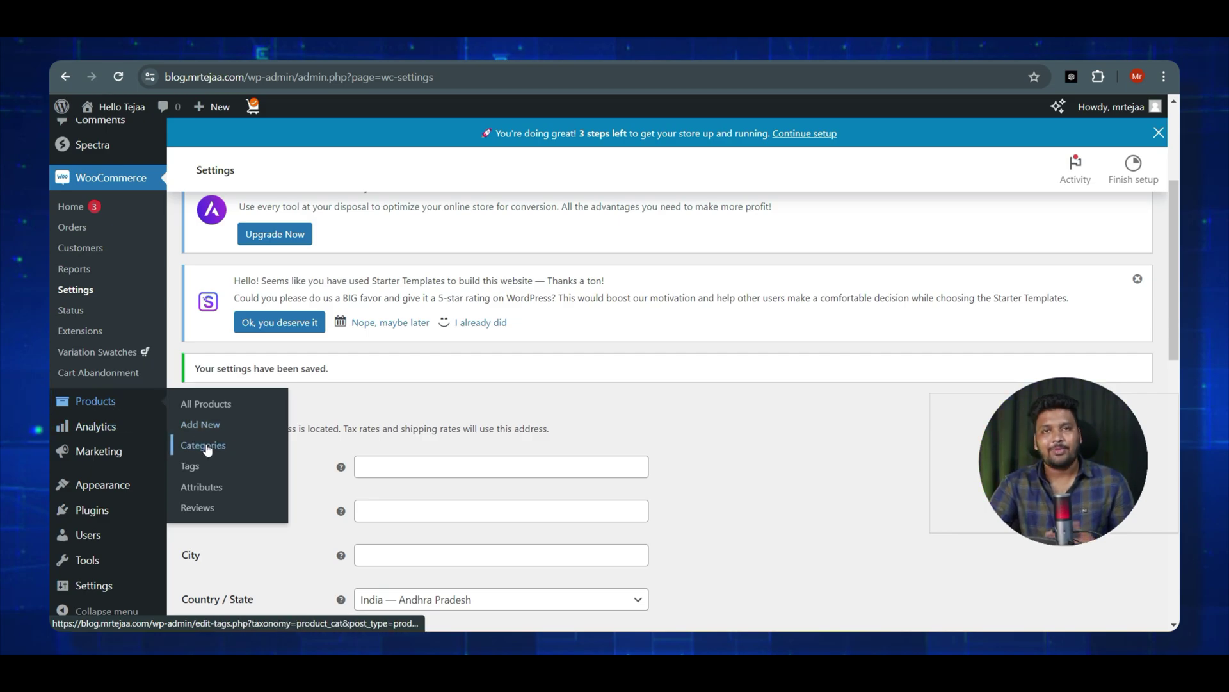
scroll(147, 468, "down", 2)
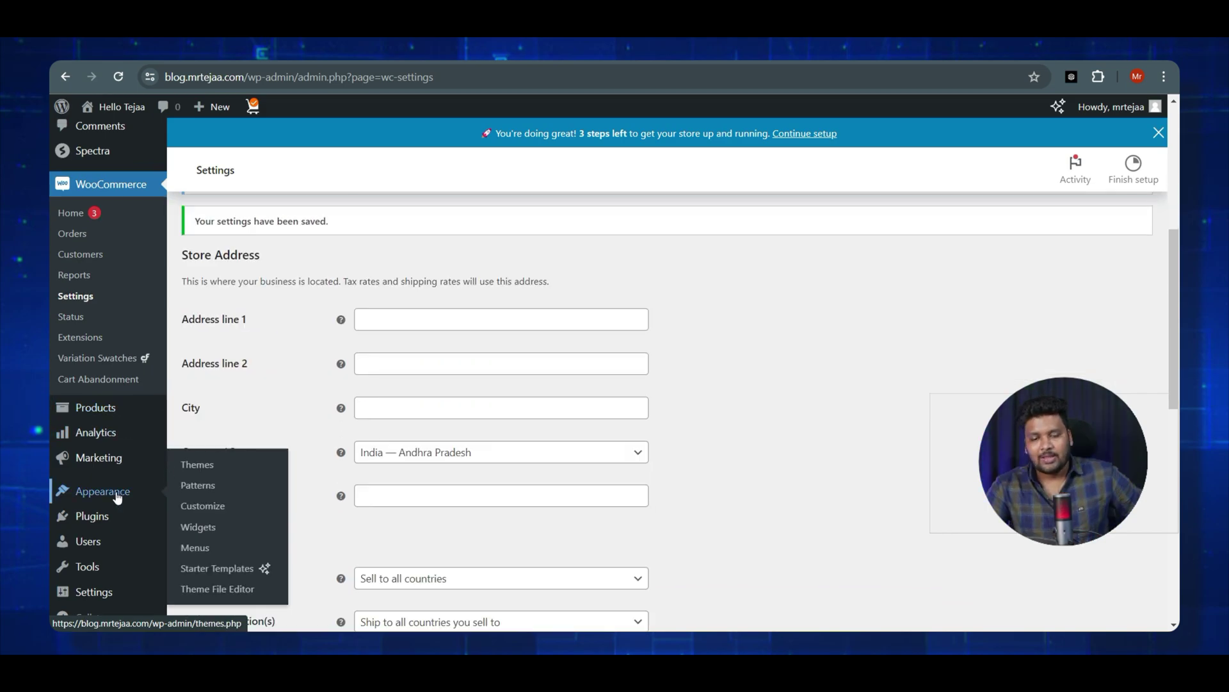
mouse_move(127, 492)
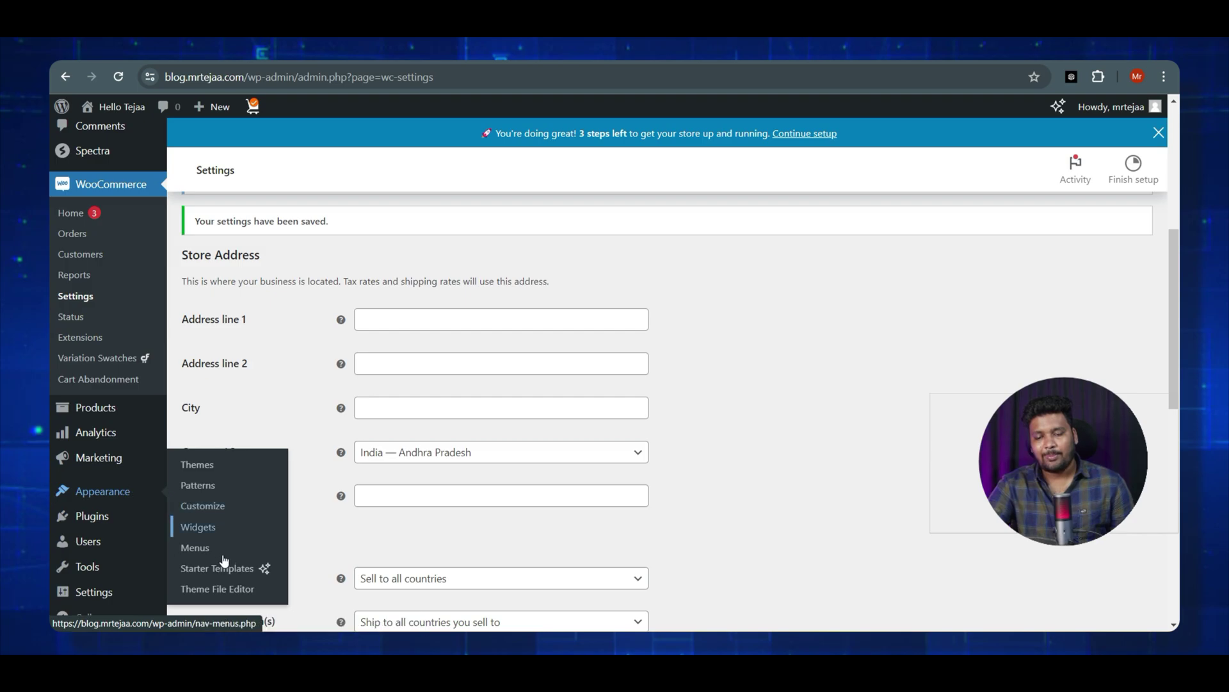
left_click(192, 547)
scroll(506, 461, "down", 1)
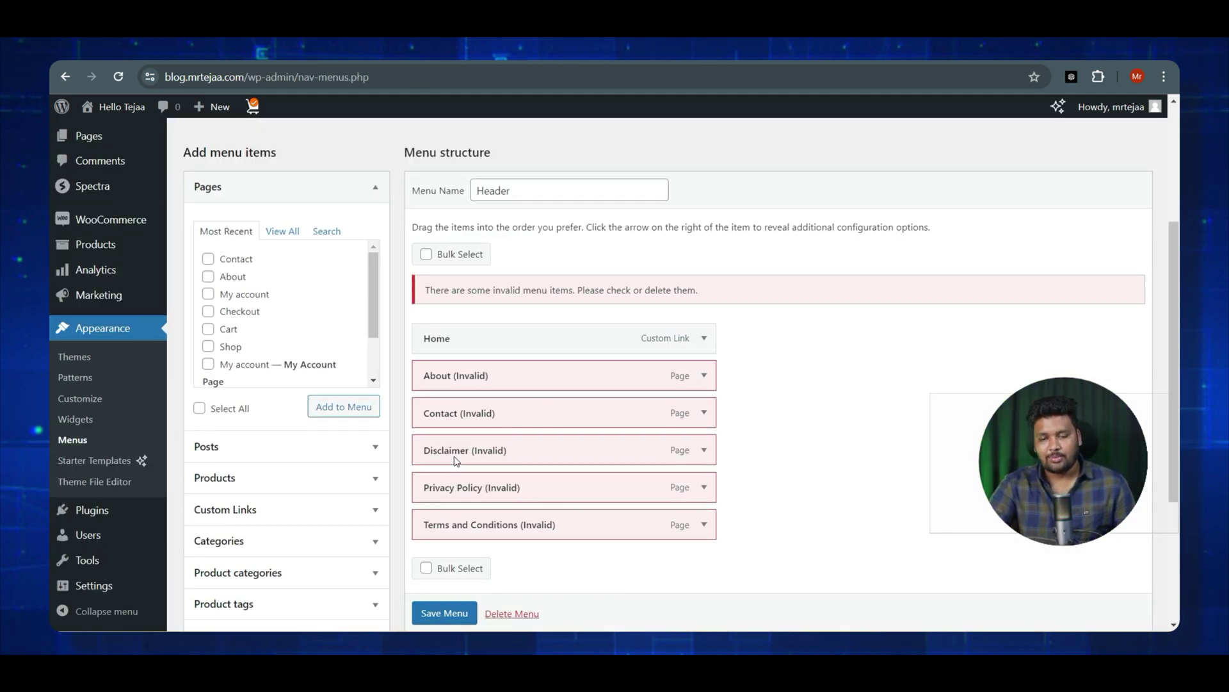
left_click(242, 543)
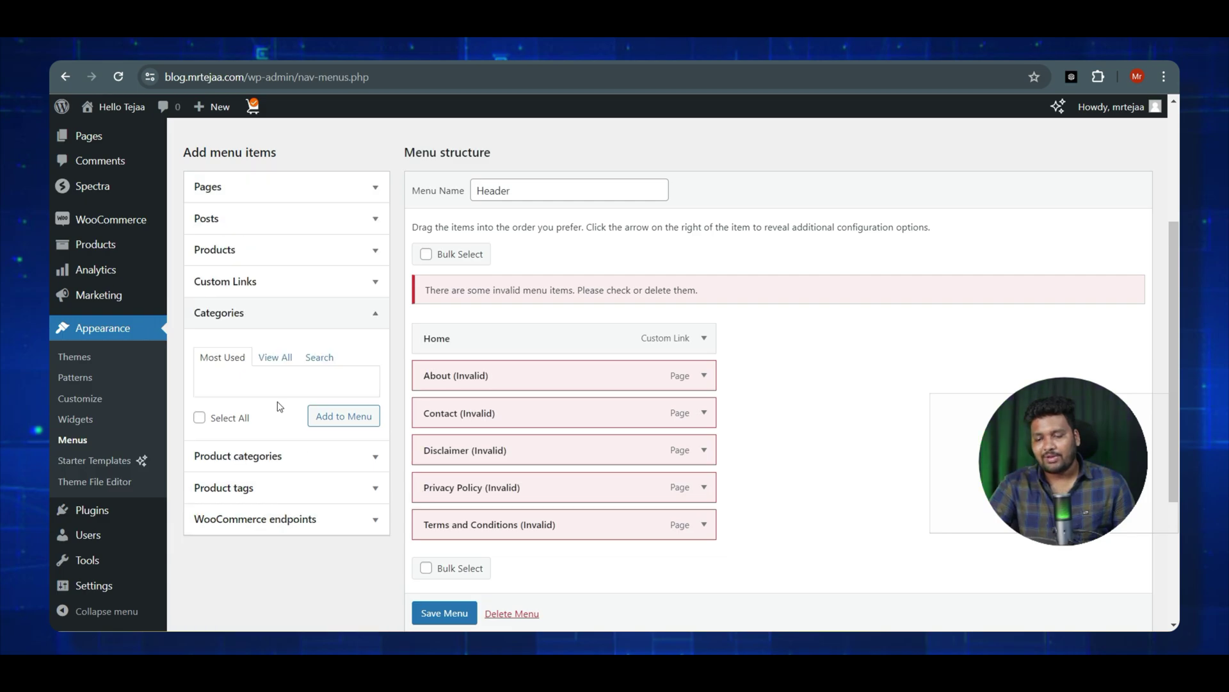
scroll(532, 411, "up", 3)
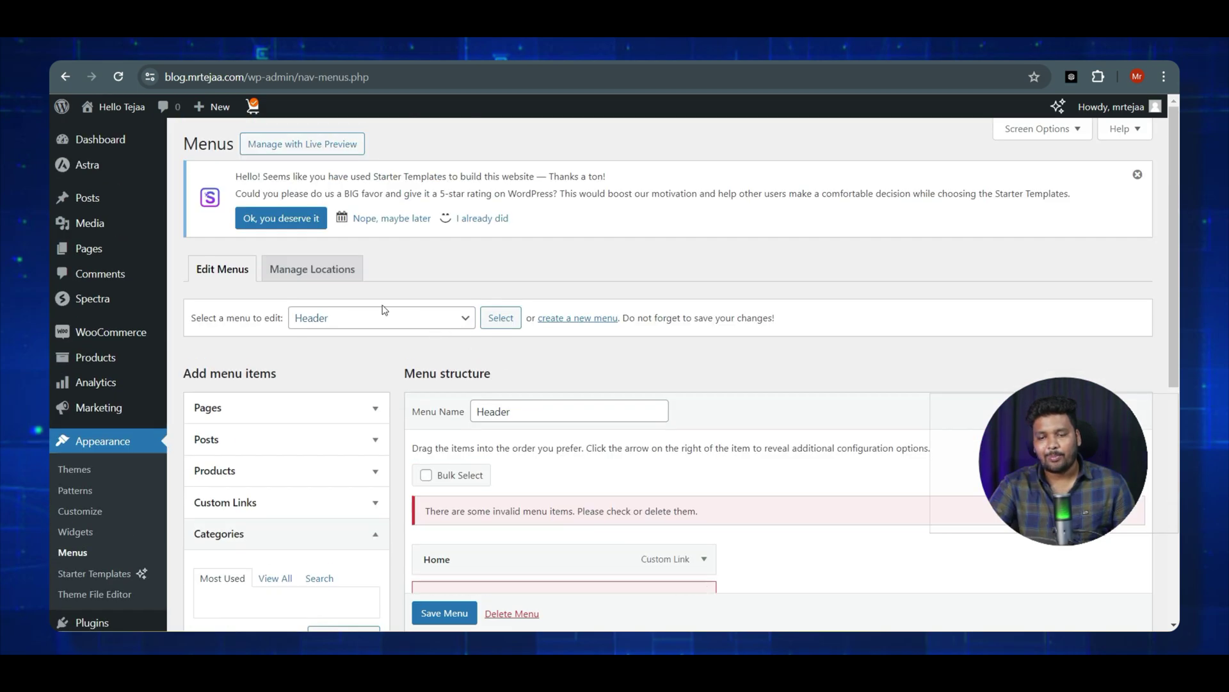
- Attempt a new menu named Header, then load the existing Header menu instead
left_click(578, 319)
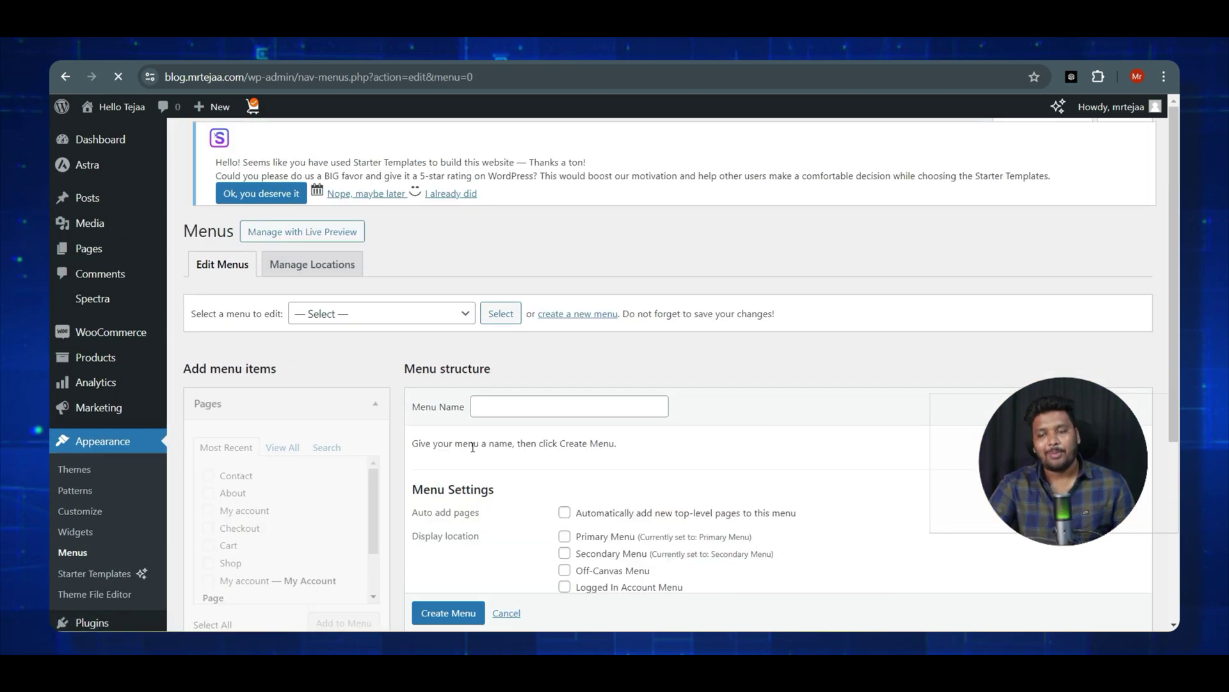
left_click(514, 410)
left_click(576, 443)
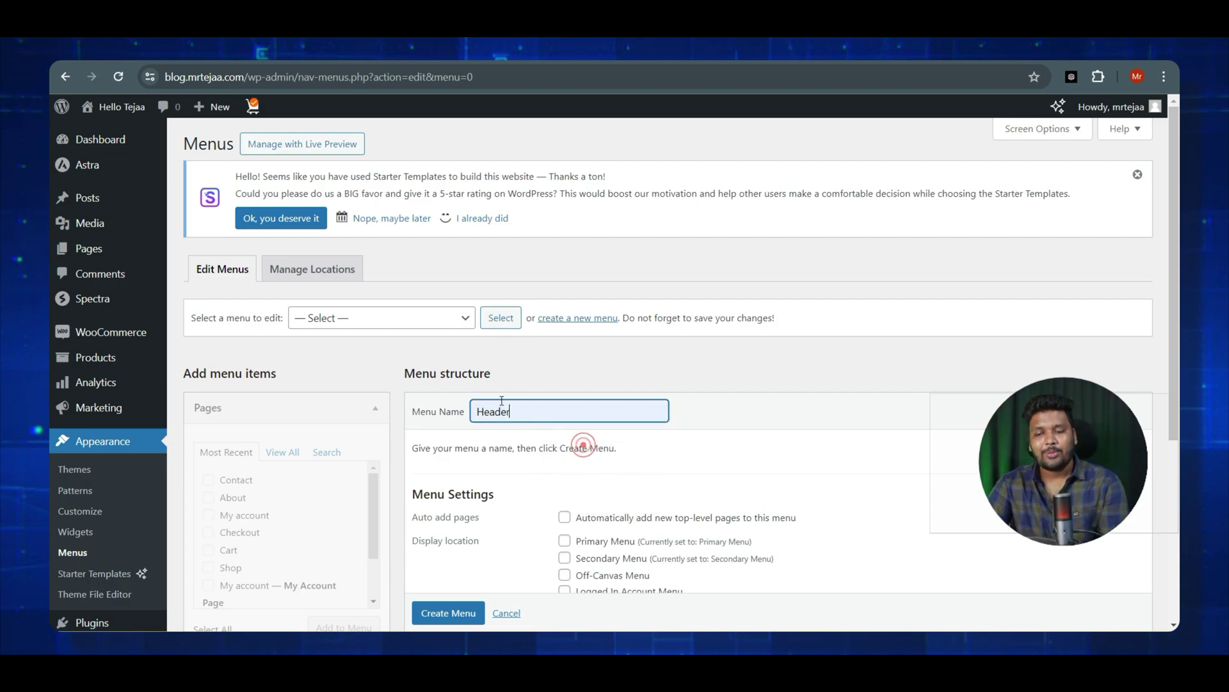
left_click(705, 386)
scroll(449, 609, "down", 1)
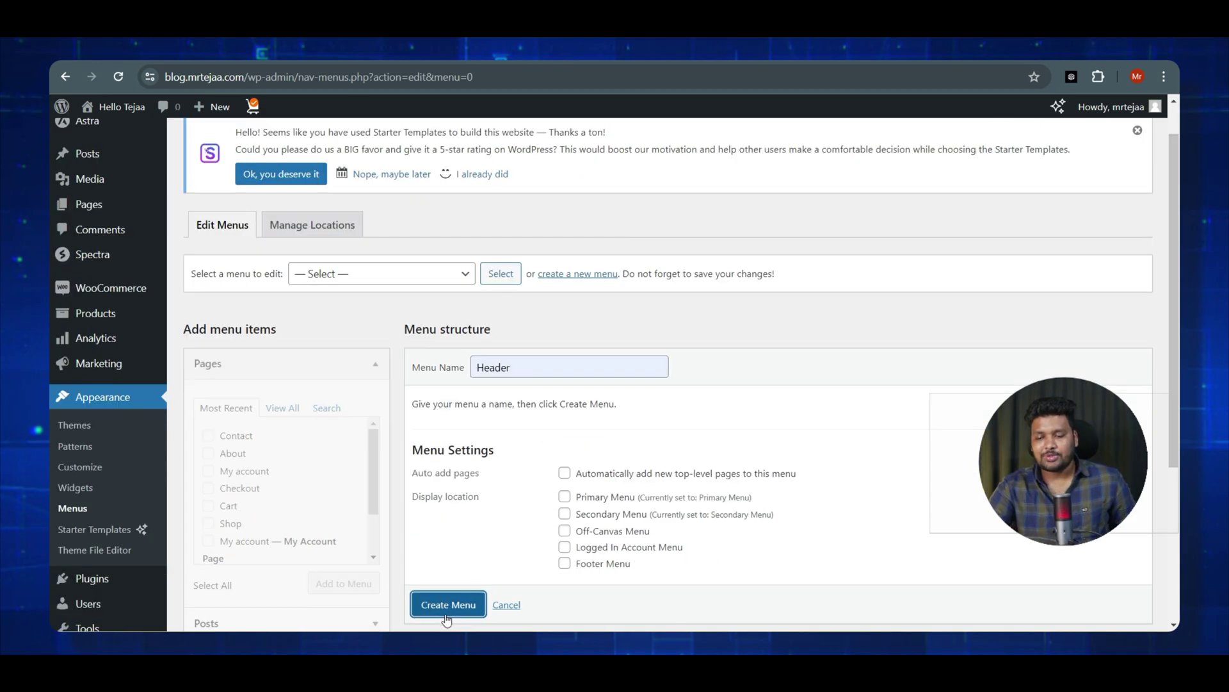
left_click(448, 613)
left_click(392, 285)
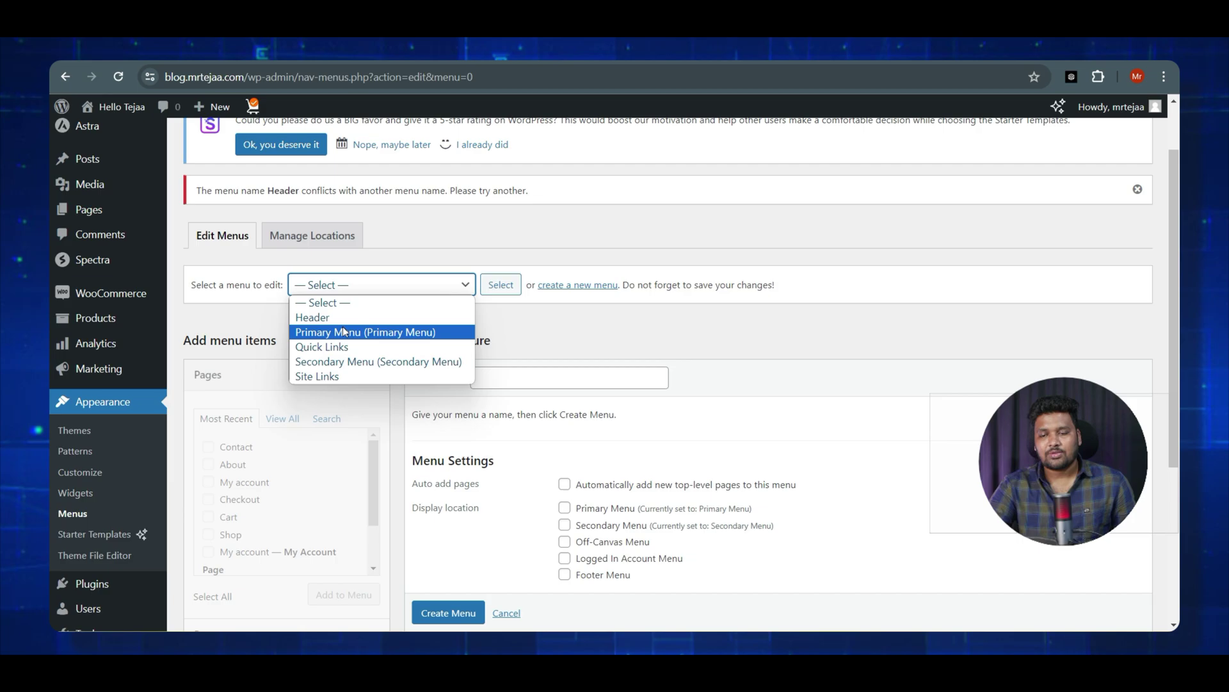
left_click(313, 318)
left_click(500, 285)
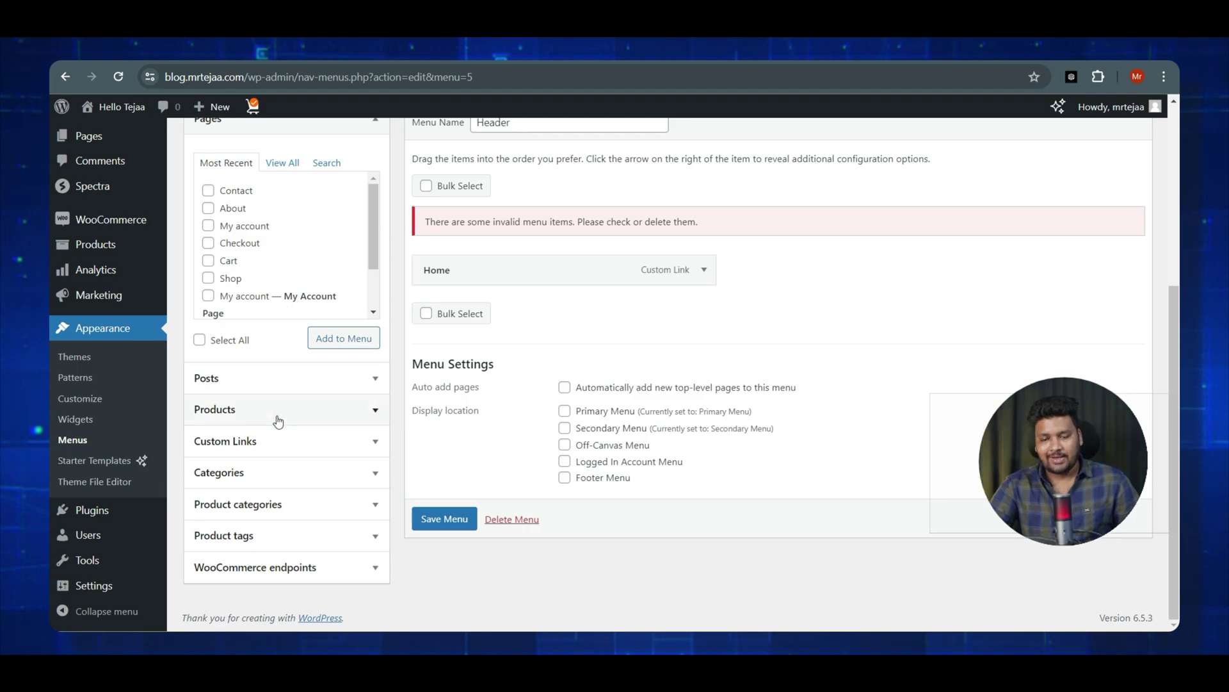
- Add Juice and Groceries categories, order them Home, Juice, Groceries, and save
left_click(263, 504)
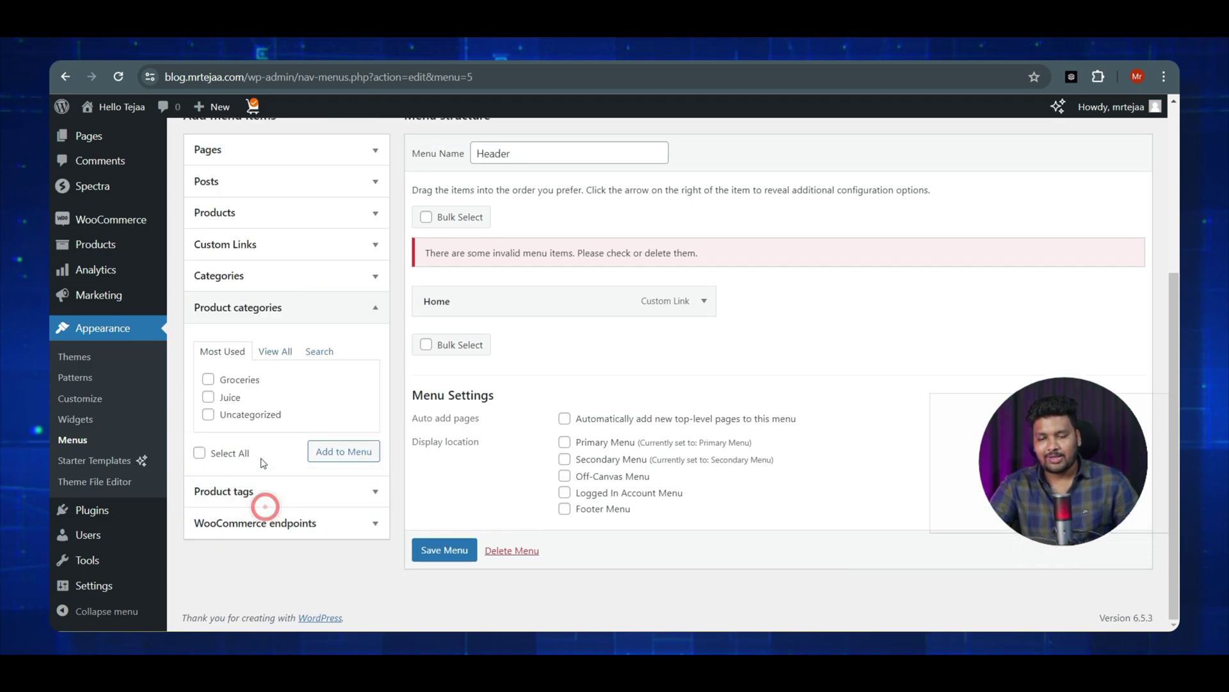
left_click(209, 398)
left_click(208, 379)
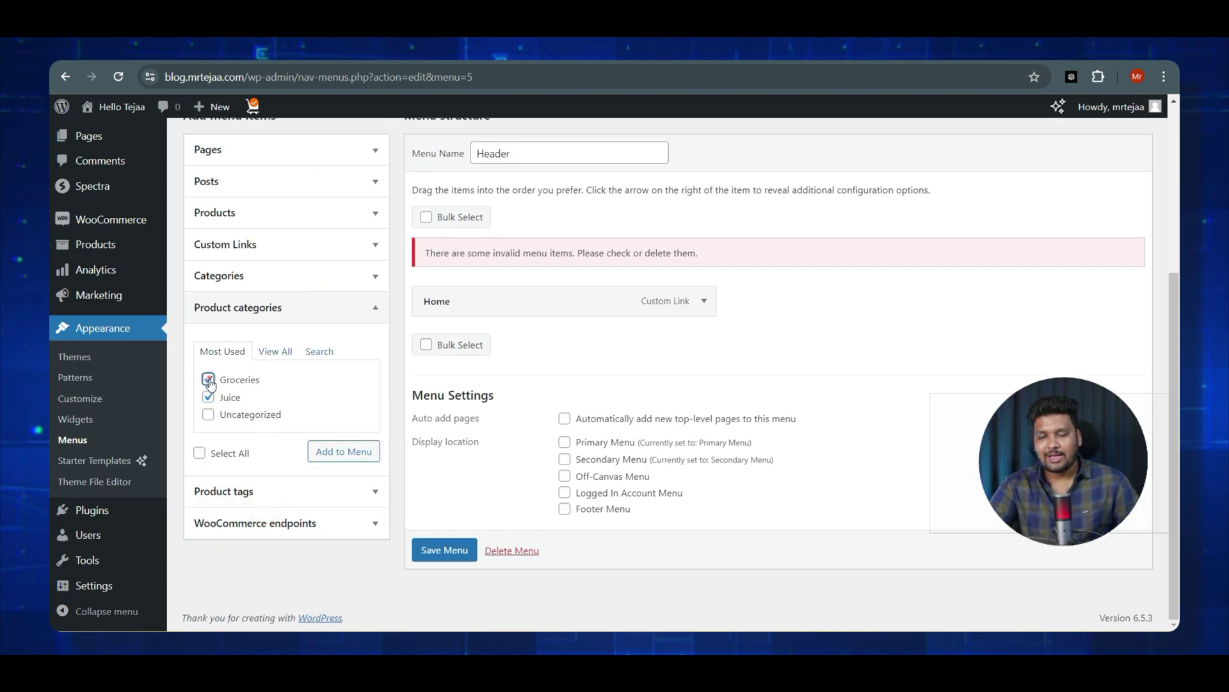
left_click(340, 453)
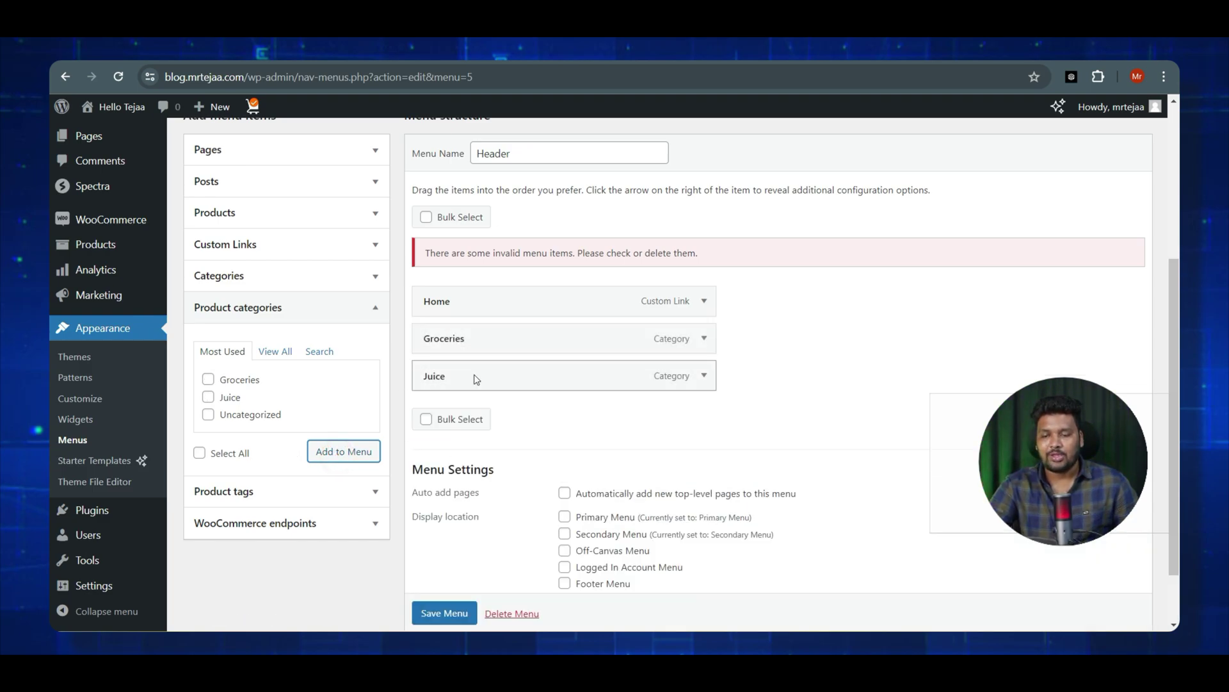
left_click_drag(476, 379, 459, 349)
left_click(442, 613)
scroll(443, 614, "down", 1)
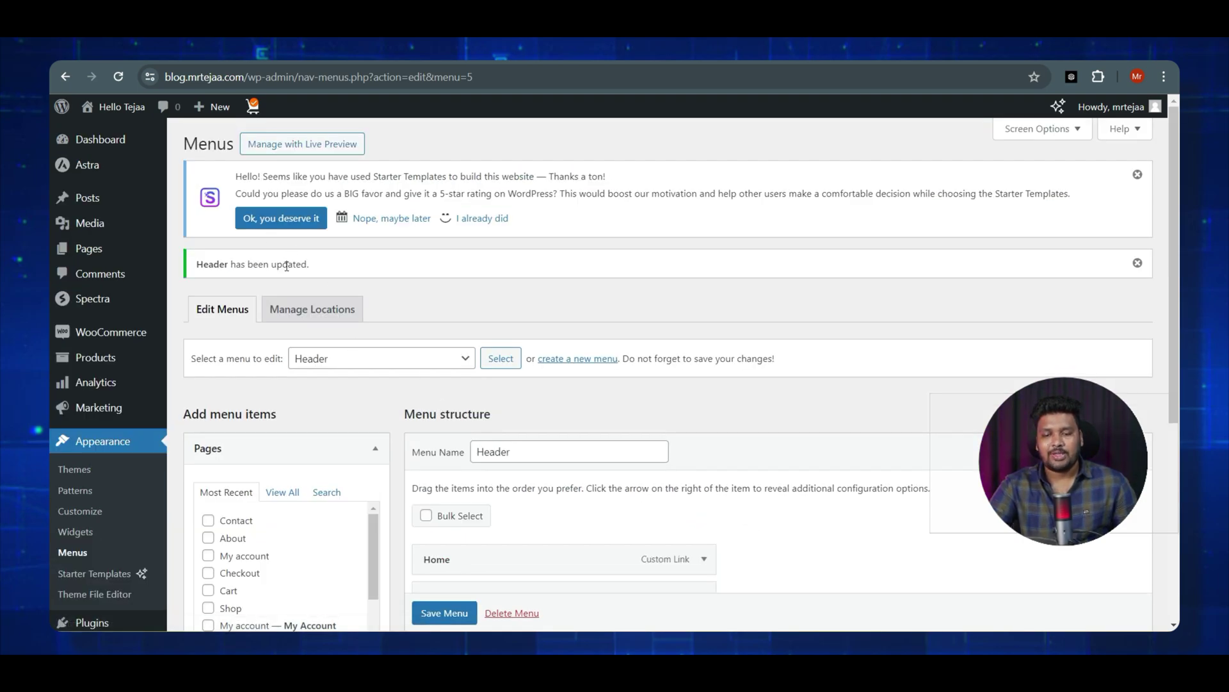
- Open the Astra theme's Customizer at its Menus panel
left_click(94, 477)
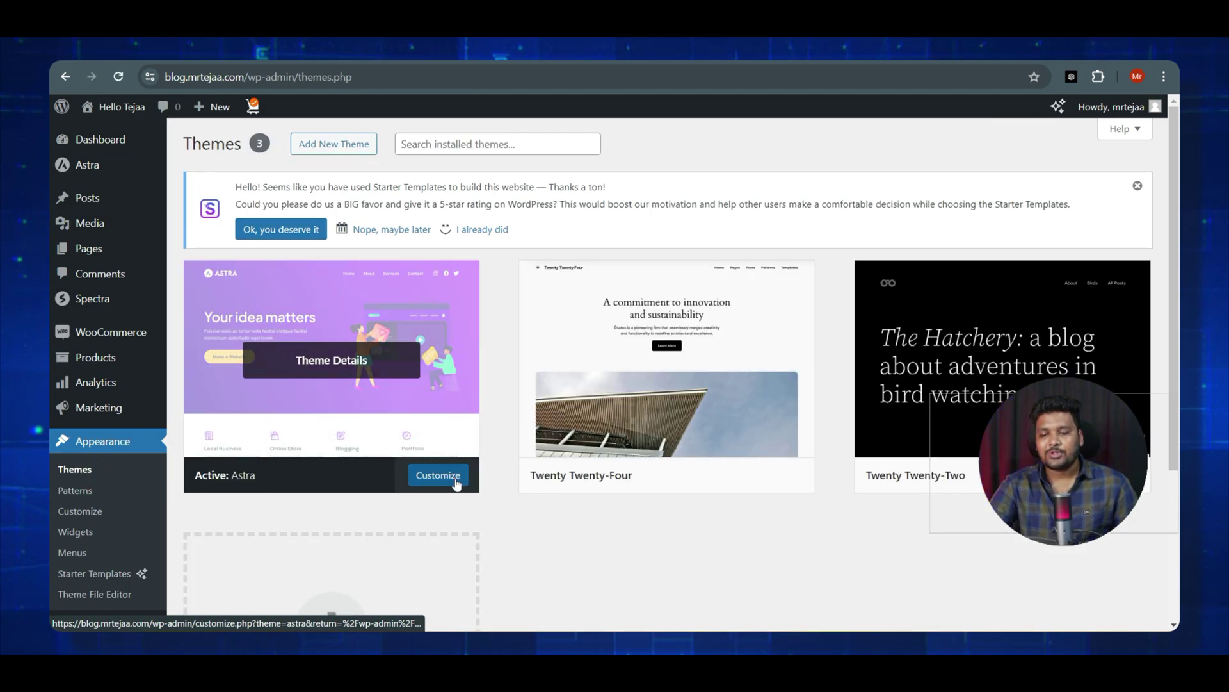
left_click(456, 481)
scroll(168, 307, "down", 2)
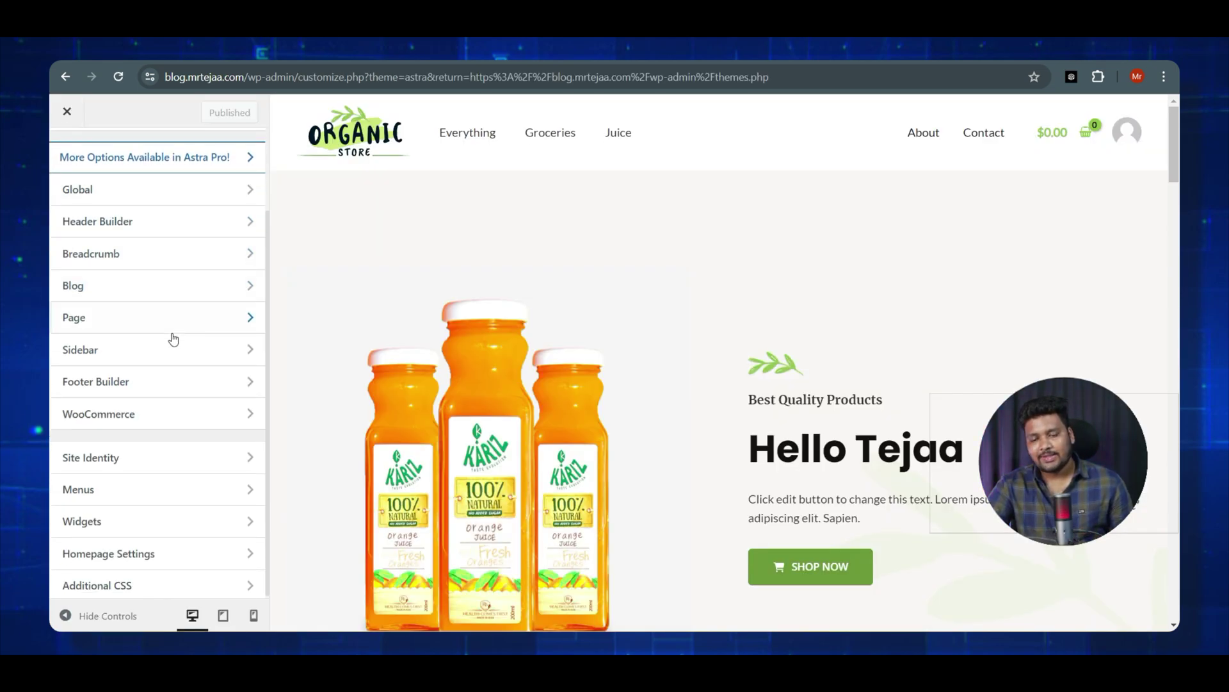
left_click(146, 493)
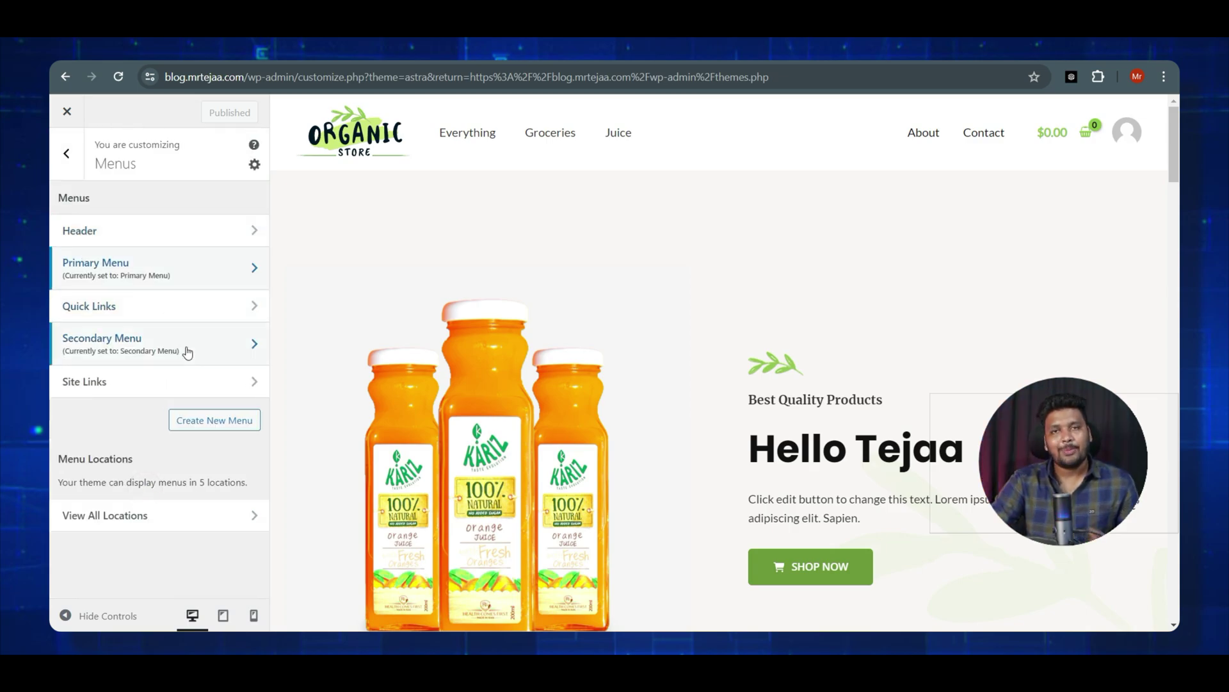
- Assign the Header menu to the Primary Menu location and publish the changes
left_click(154, 242)
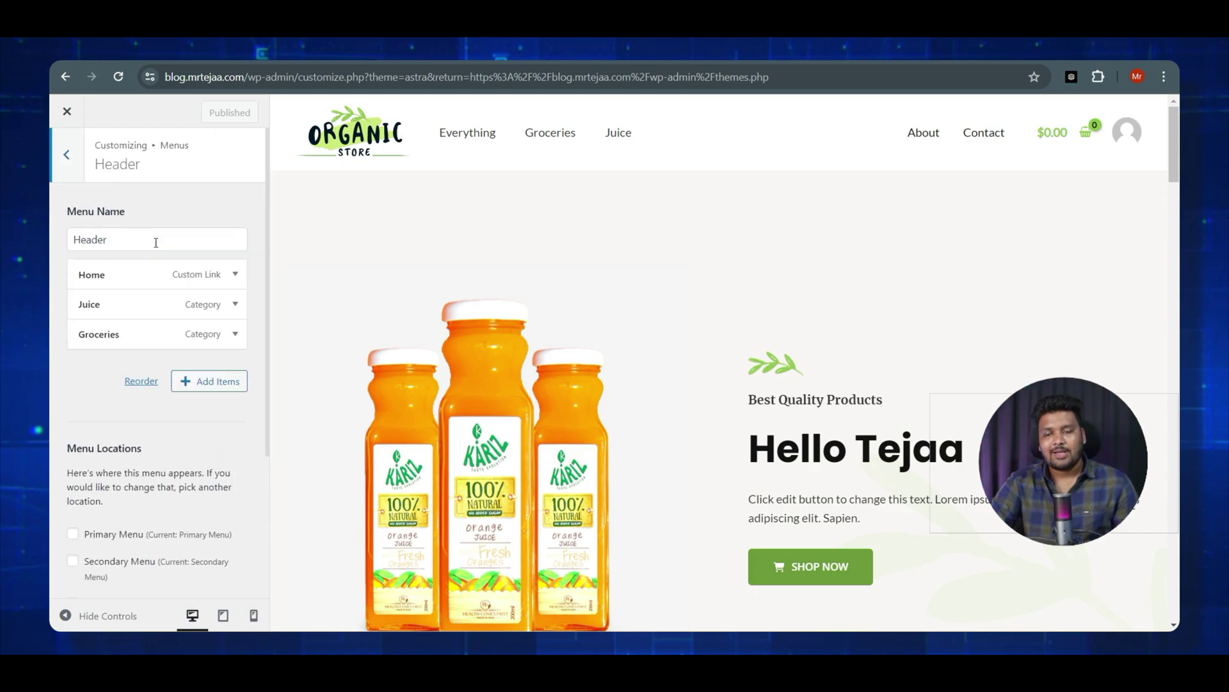
scroll(136, 383, "down", 3)
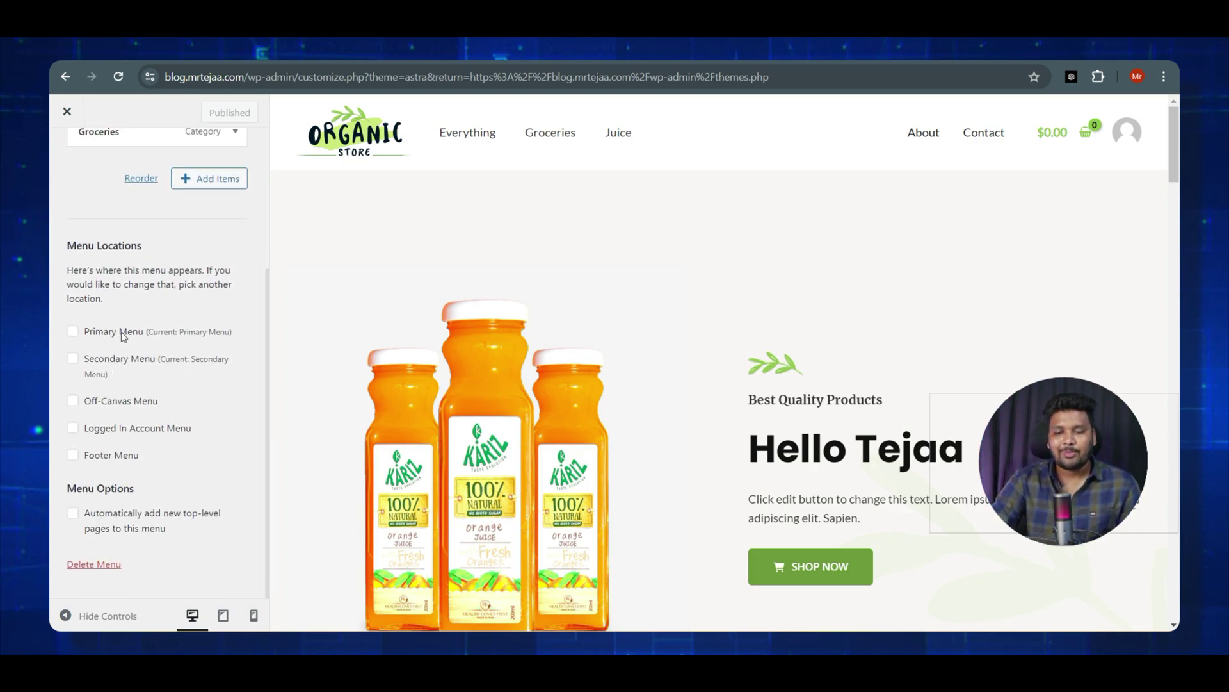
left_click(72, 334)
scroll(164, 308, "up", 3)
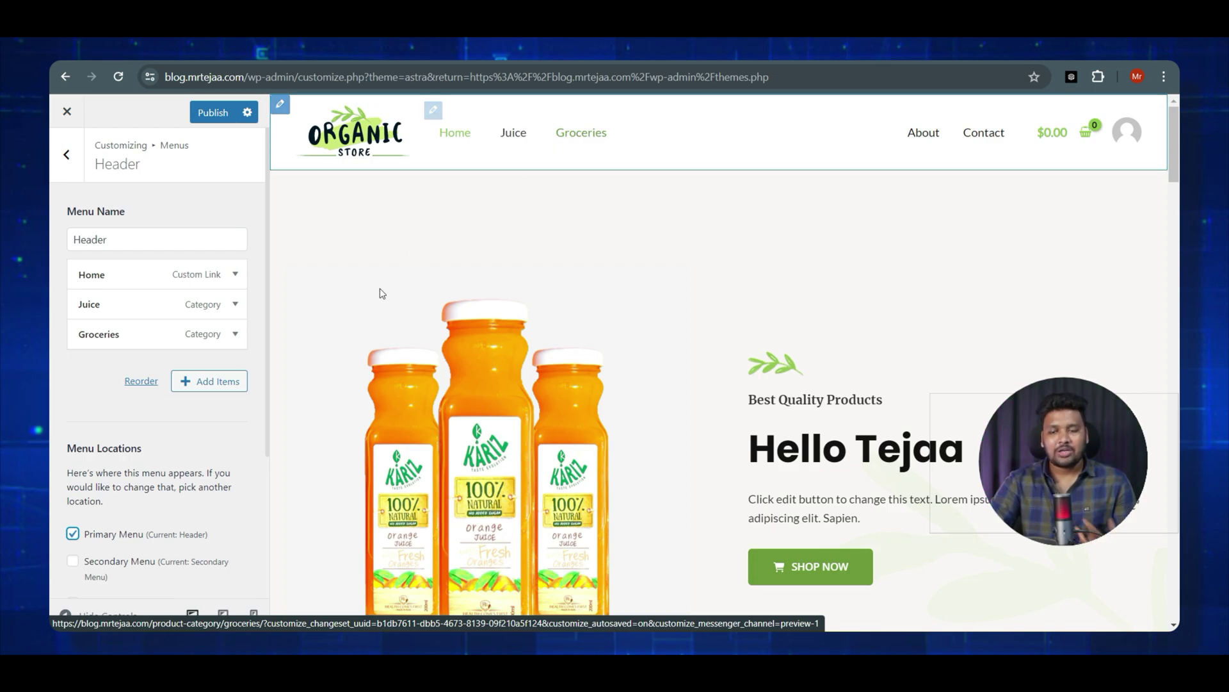
left_click(219, 387)
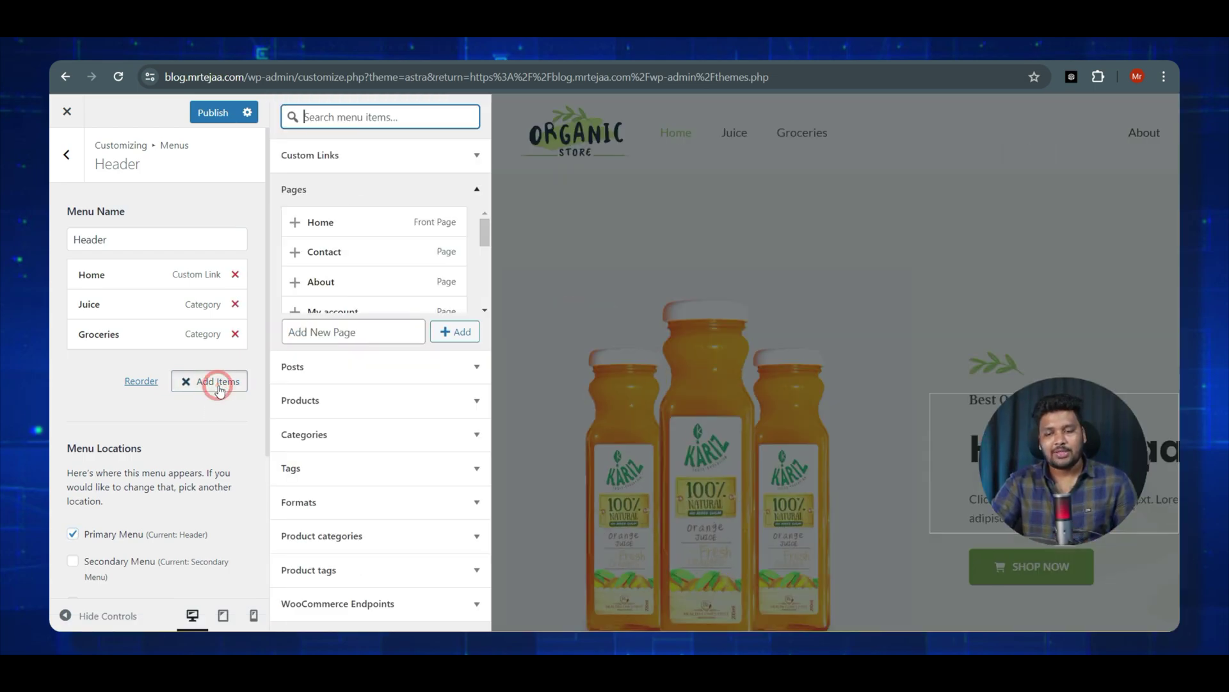
left_click(354, 545)
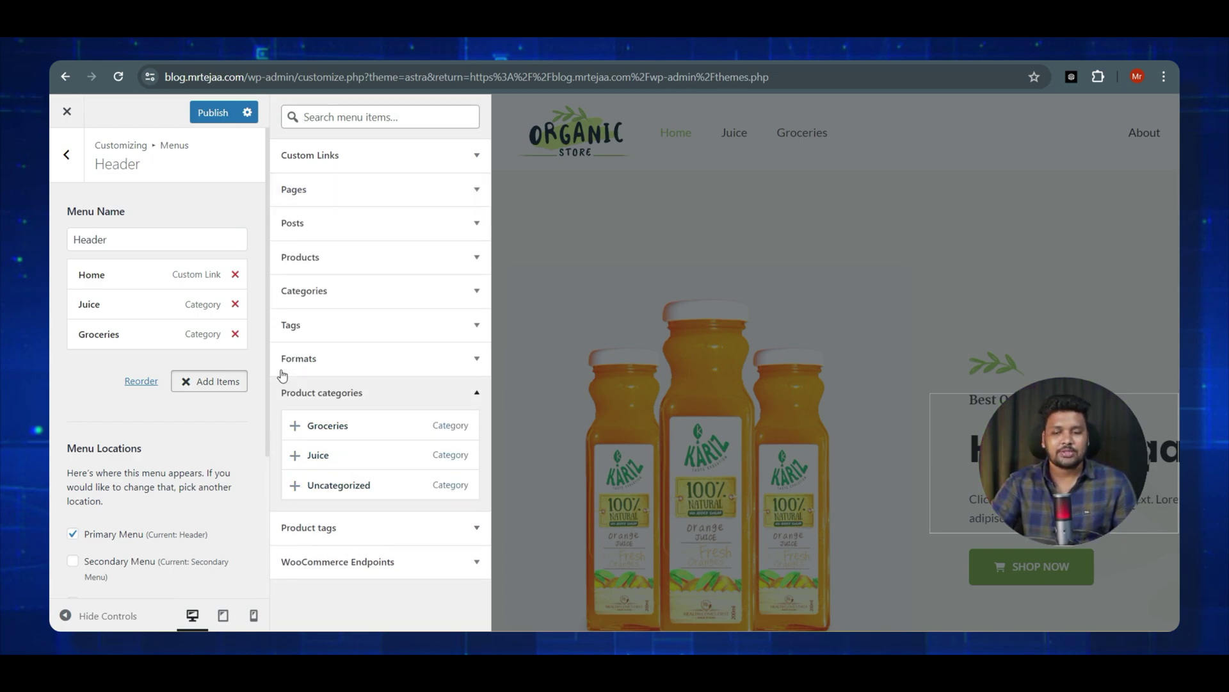
left_click(208, 121)
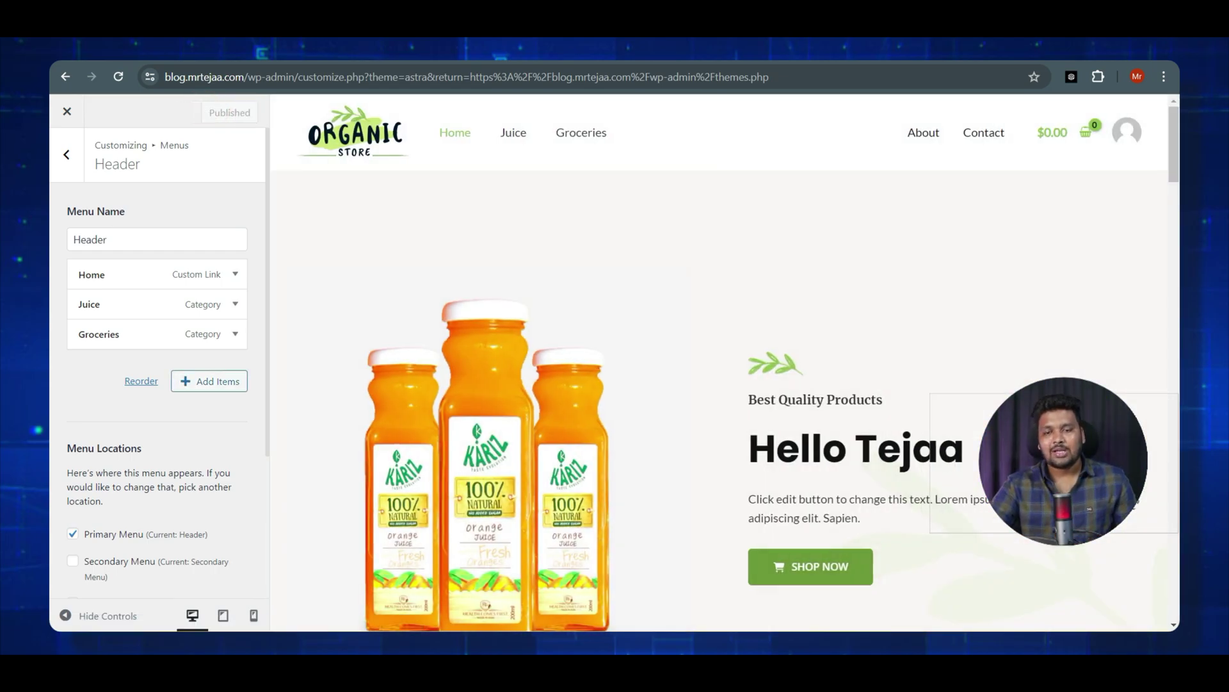
left_click(77, 172)
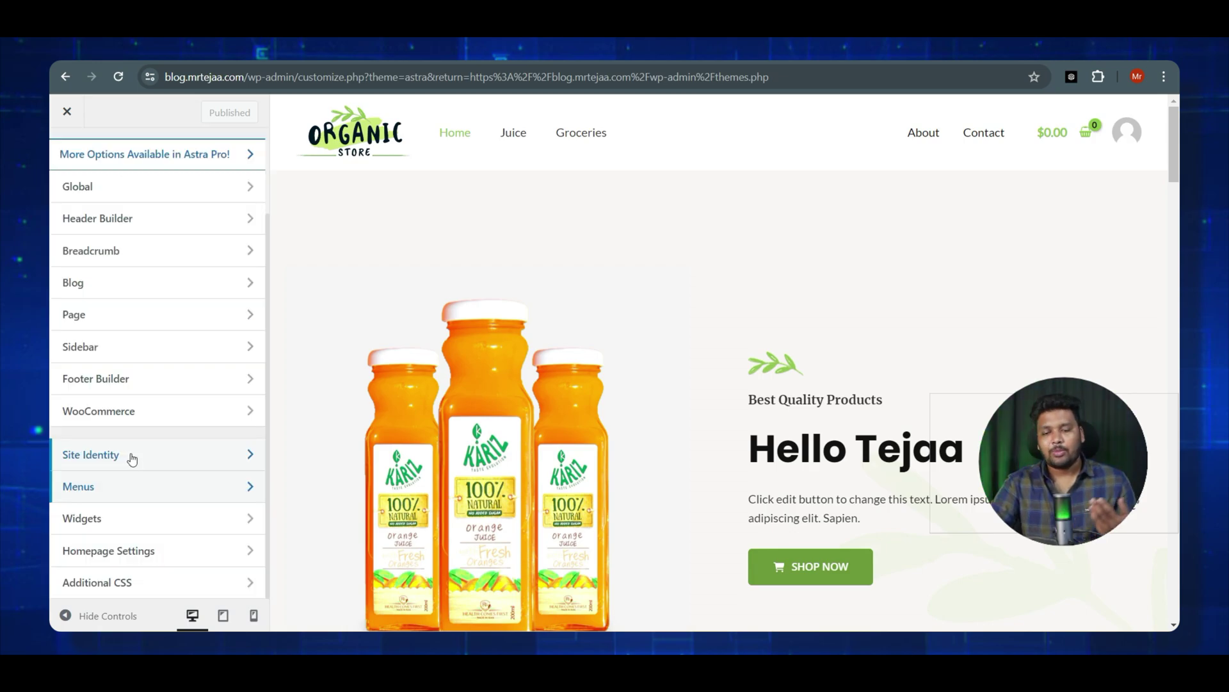
- Review the Site Identity logo settings and set Site Title Visibility to mobile
left_click(136, 461)
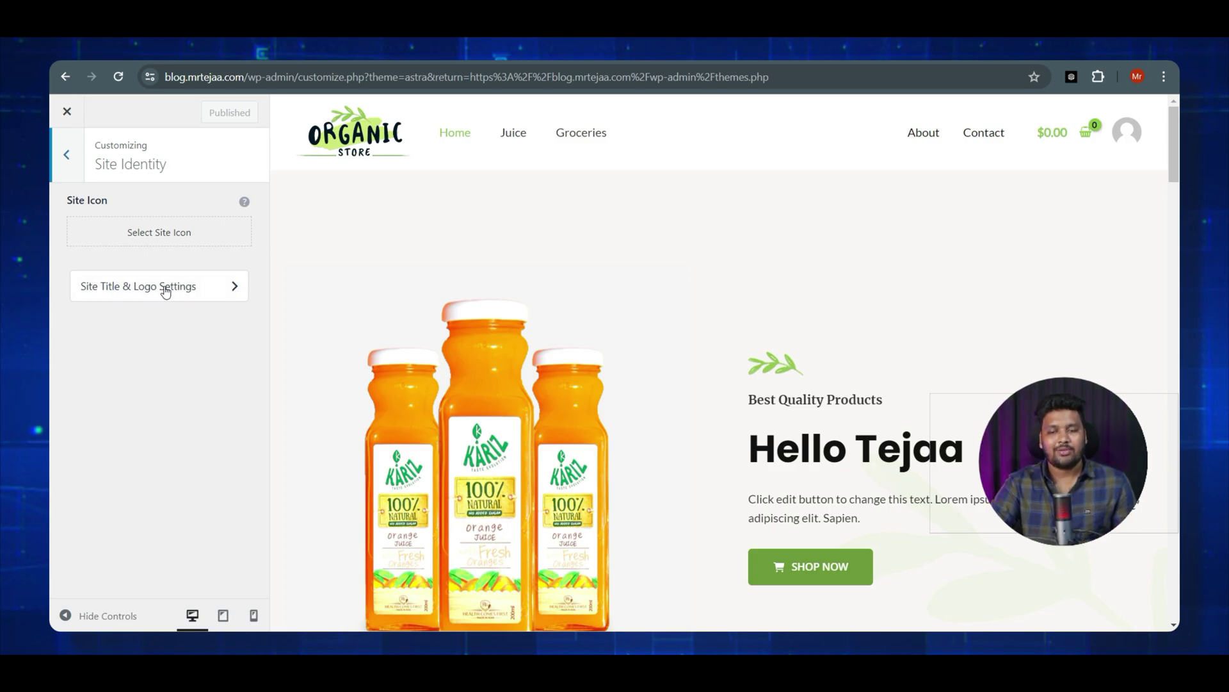
left_click(184, 285)
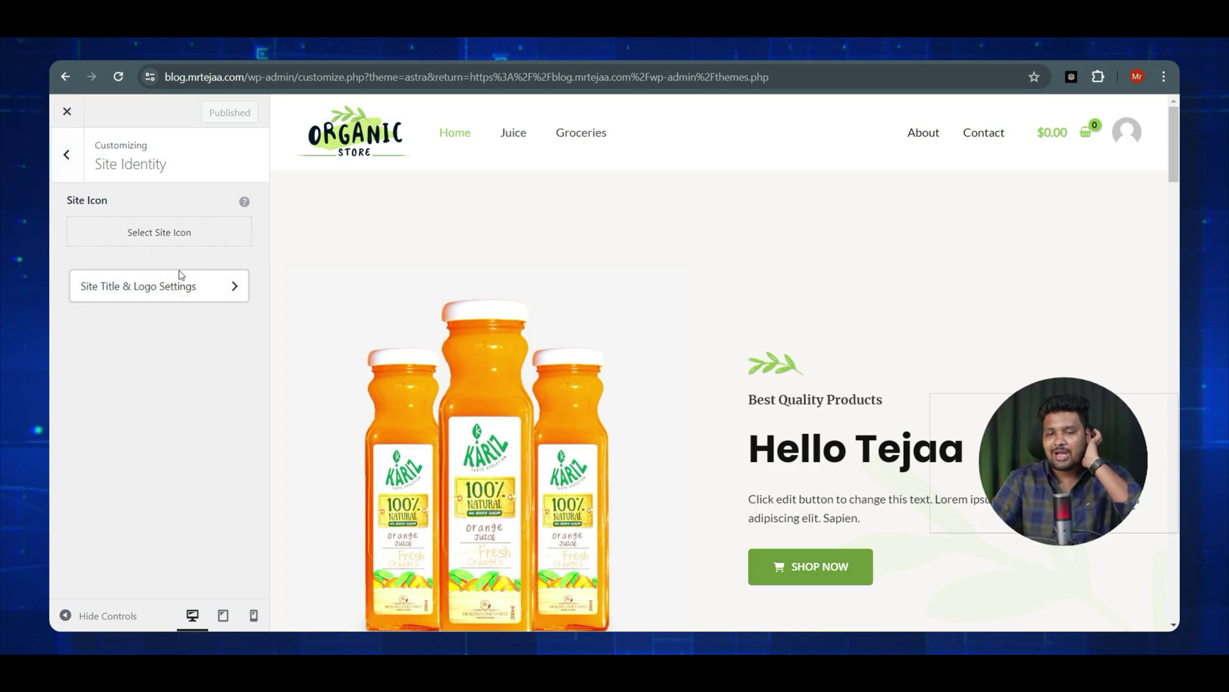
scroll(150, 339, "down", 1)
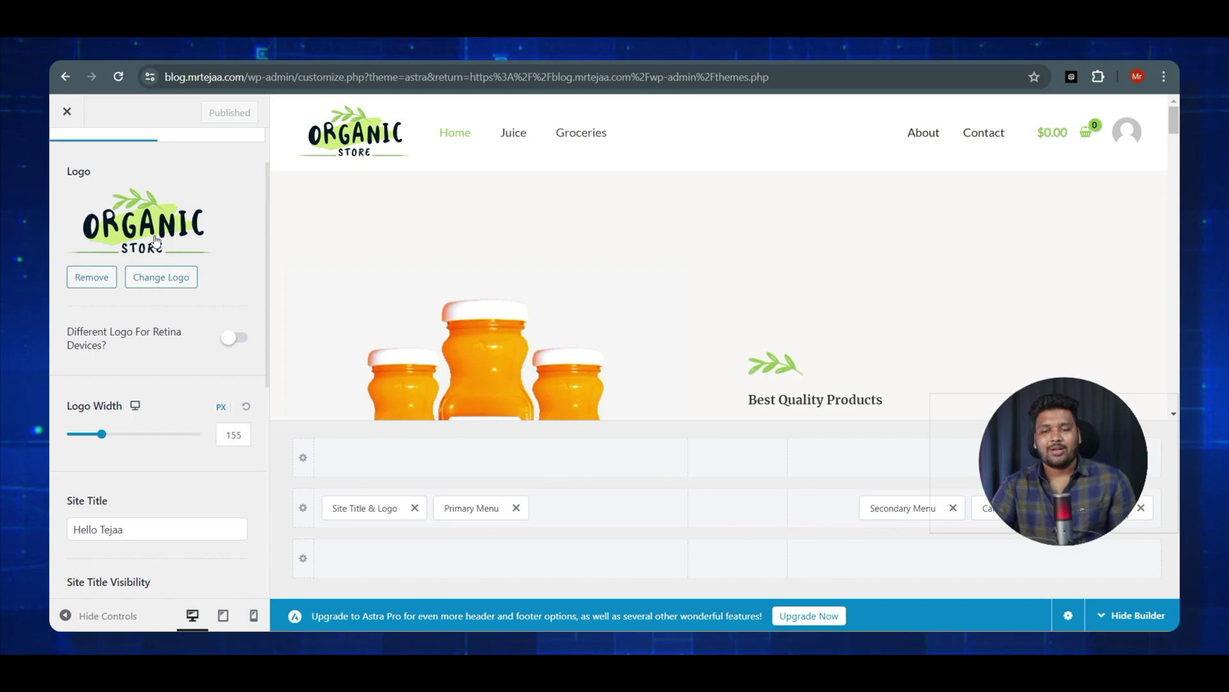
scroll(192, 266, "down", 2)
scroll(137, 275, "up", 2)
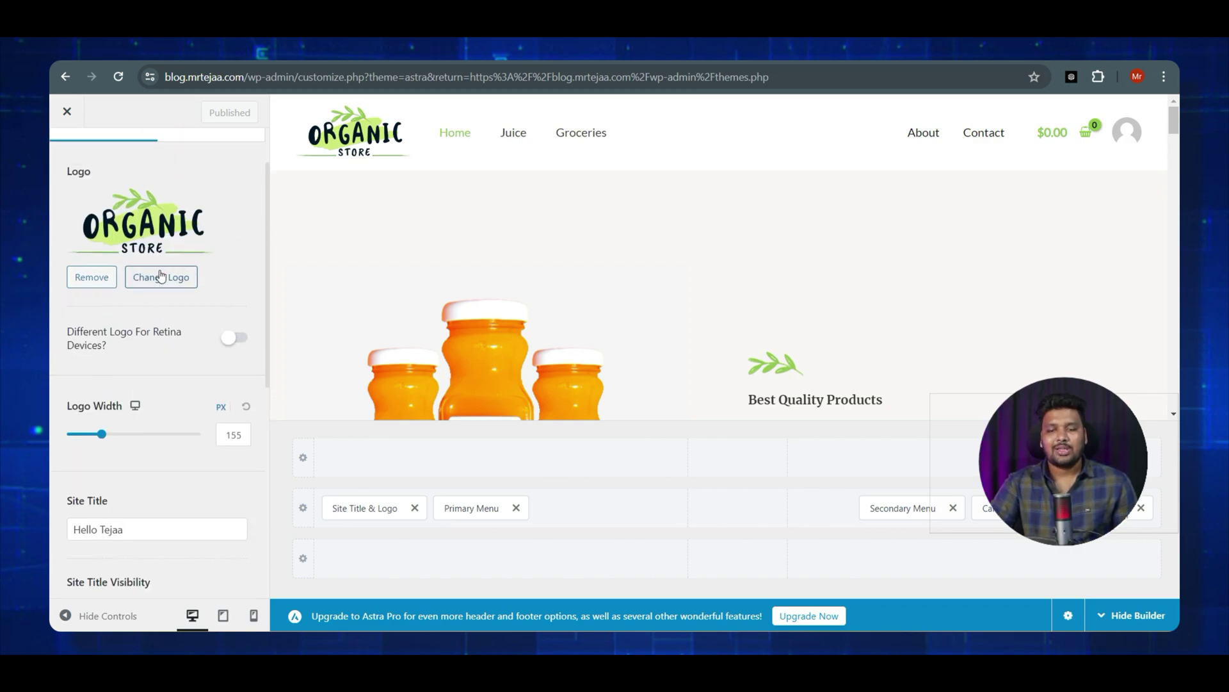
scroll(103, 437, "down", 2)
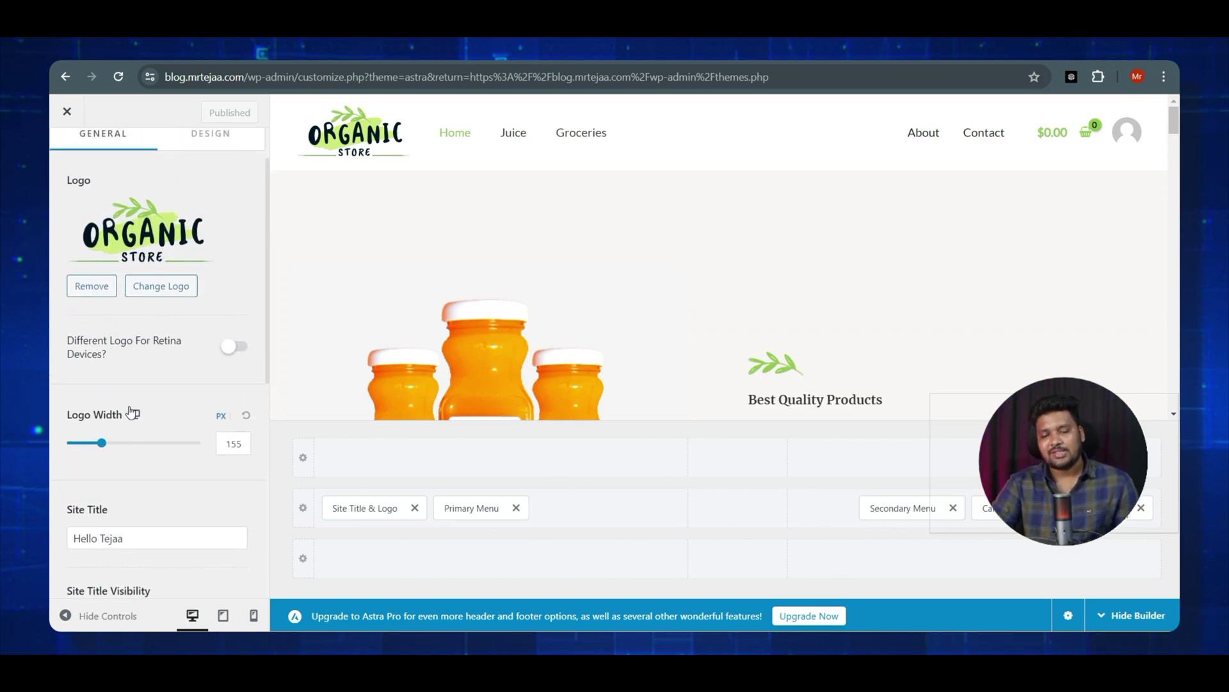
scroll(168, 384, "down", 1)
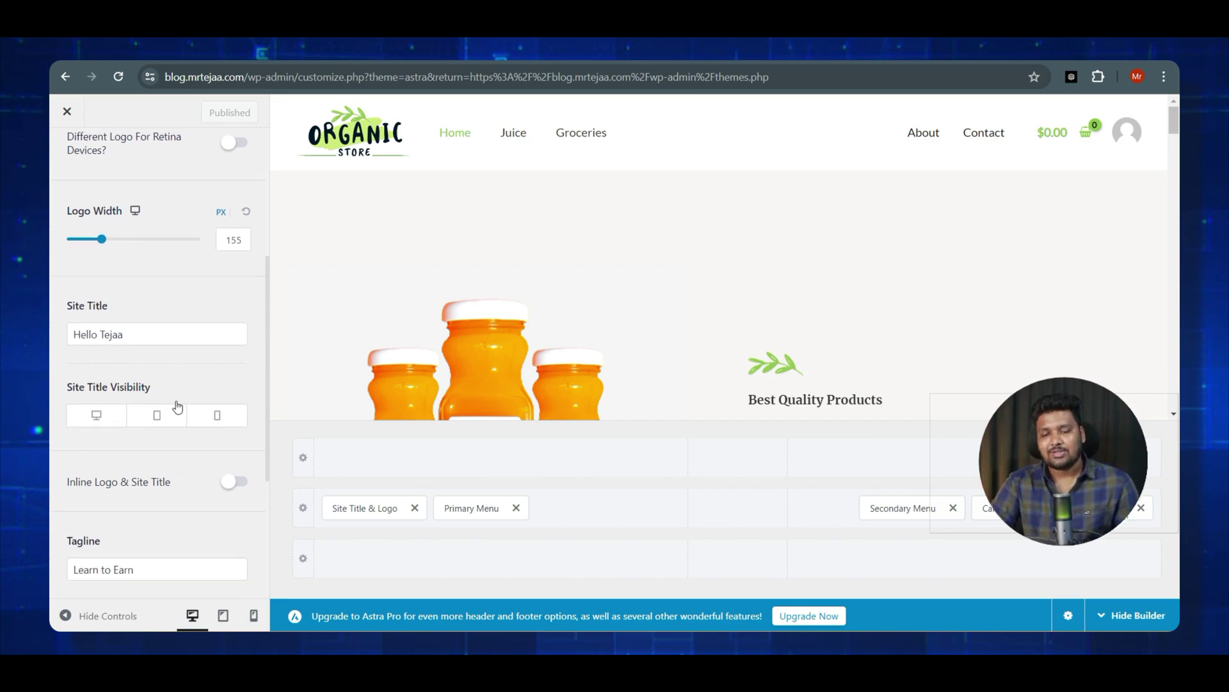
left_click(219, 390)
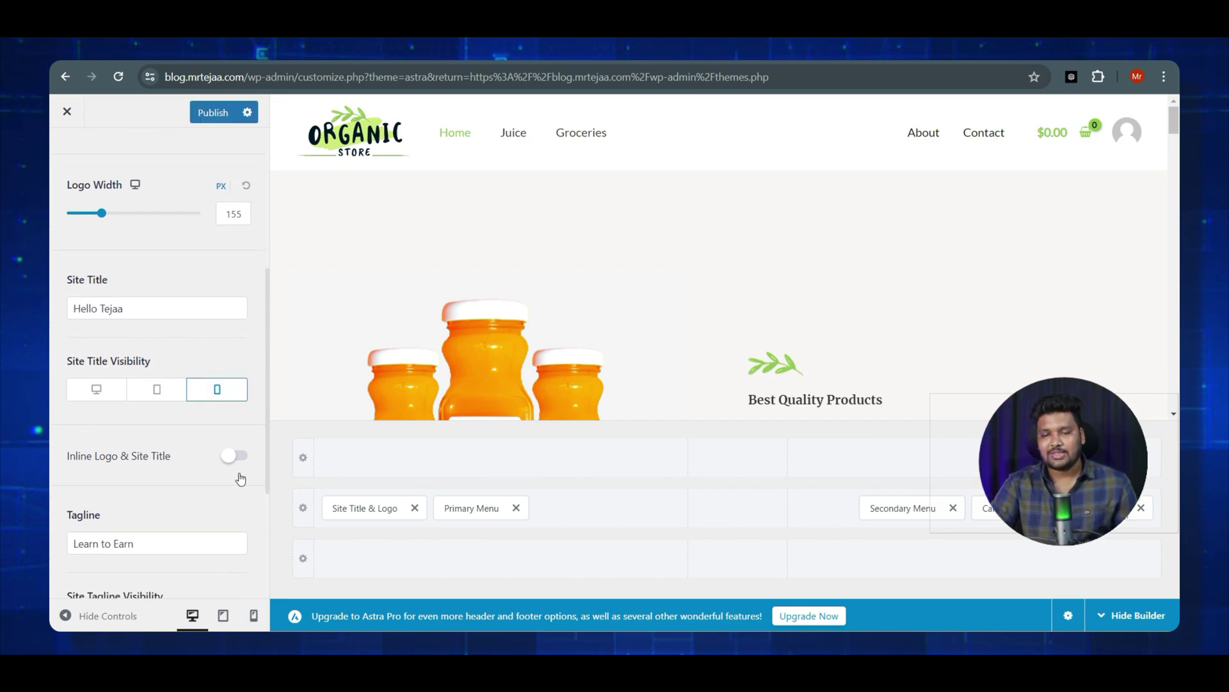
- Preview the Organic Store homepage at mobile size
left_click(254, 615)
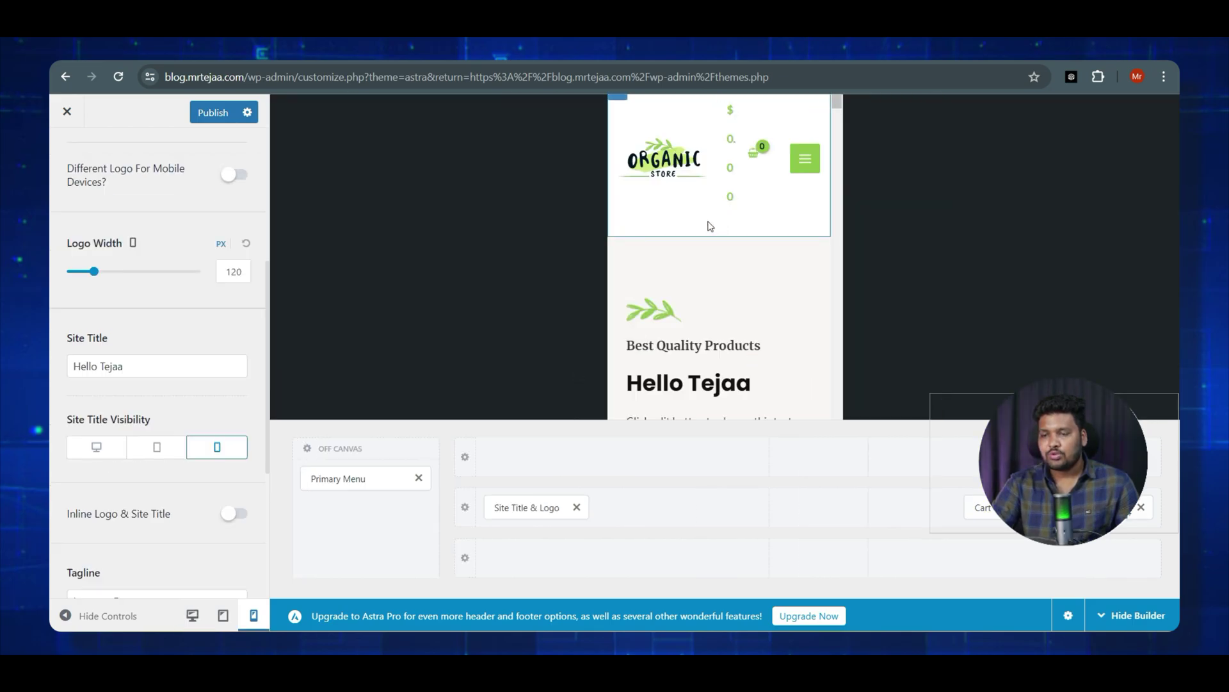
scroll(742, 179, "down", 2)
scroll(745, 207, "down", 10)
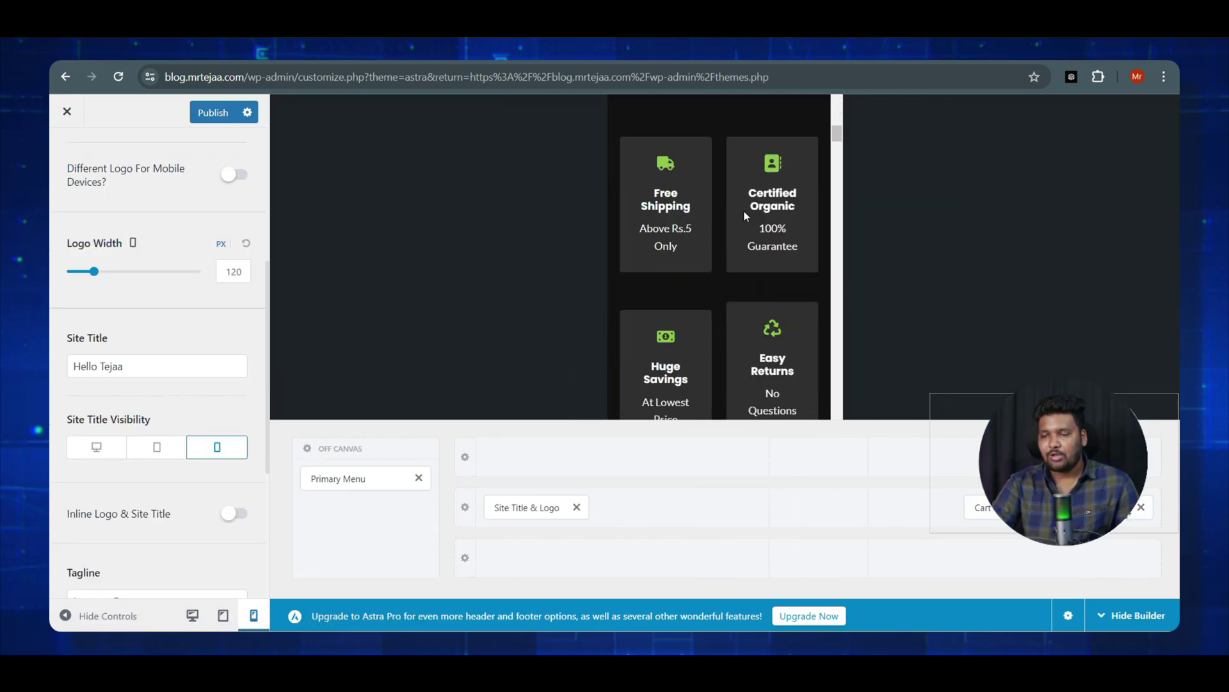
scroll(746, 218, "up", 10)
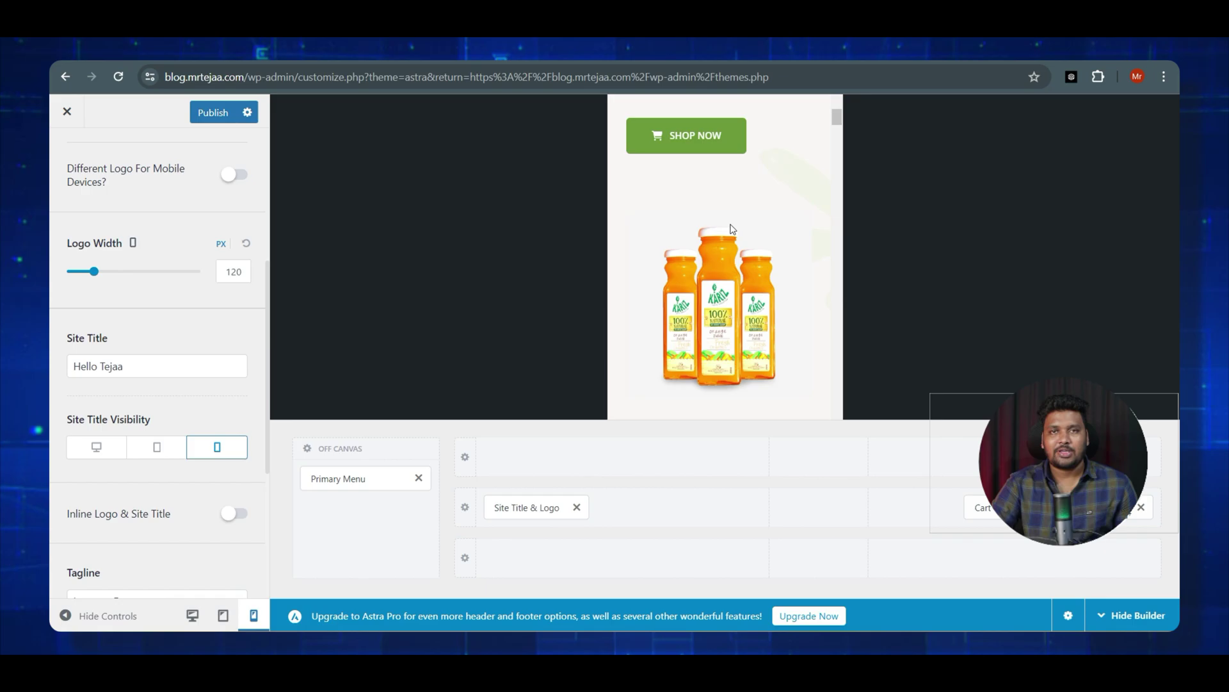